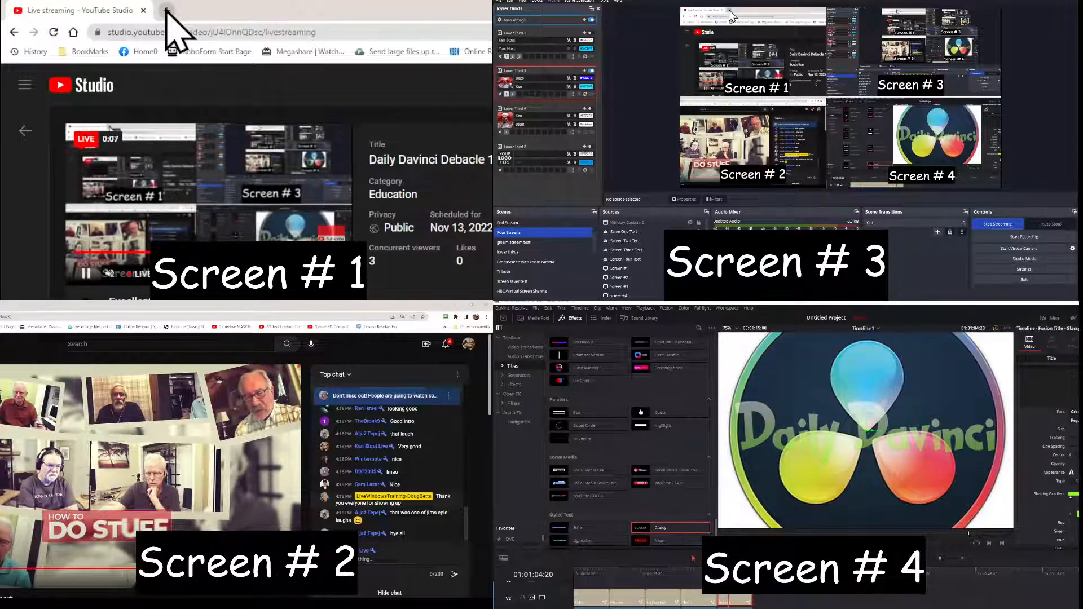
- Open the Daily Davinci Debacle live stream's watch page on YouTube in a new browser tab
left_click(167, 11)
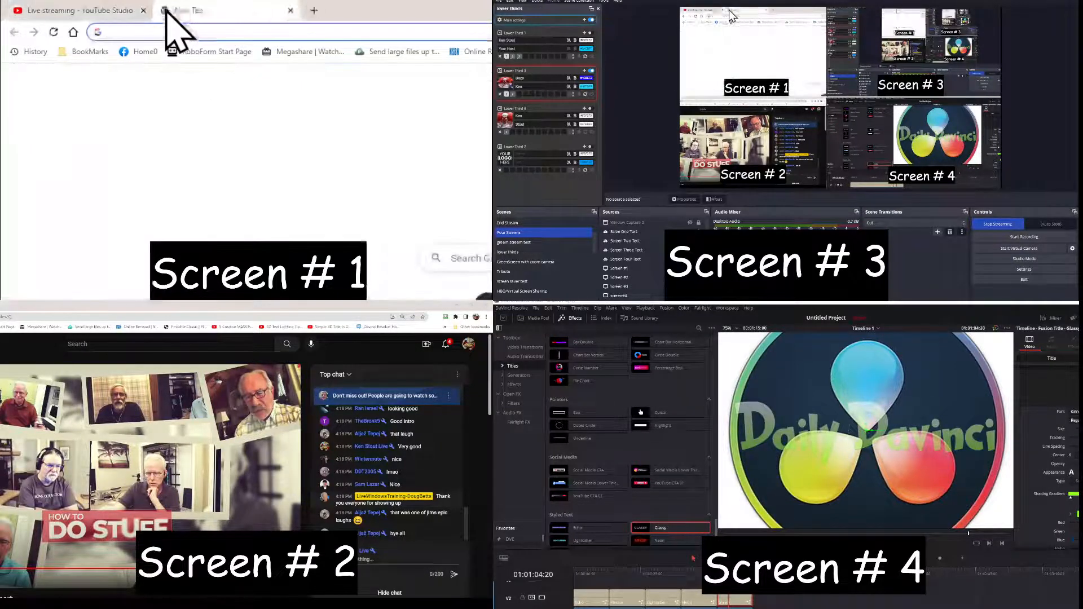
type("youtube.com")
key("Return")
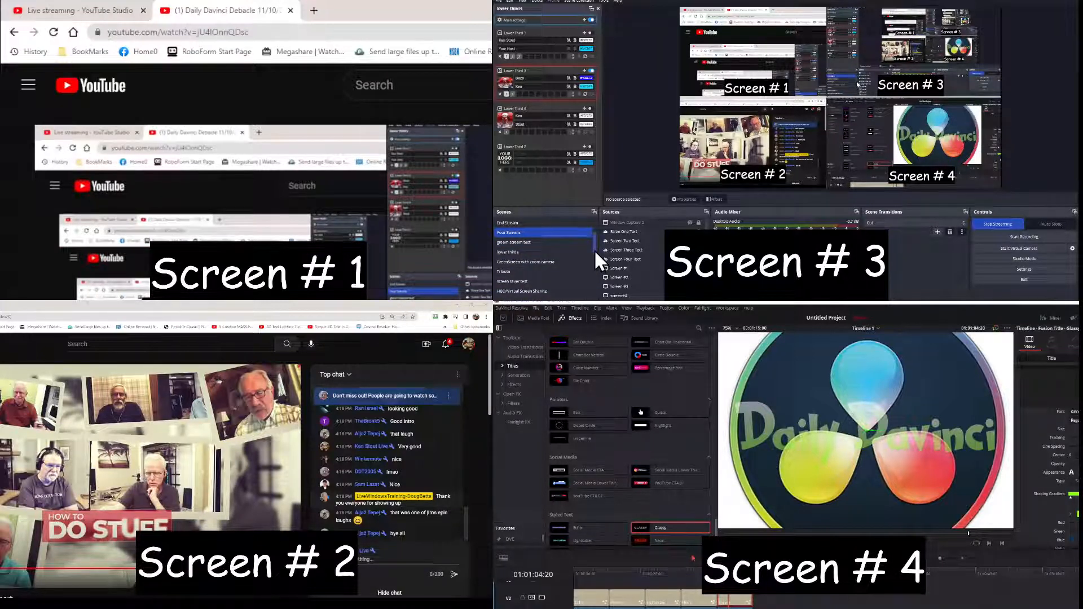
- Switch OBS Studio to the Daily Davinci scene and bring its window maximized onto the captured screen
left_click_drag(594, 249, 594, 286)
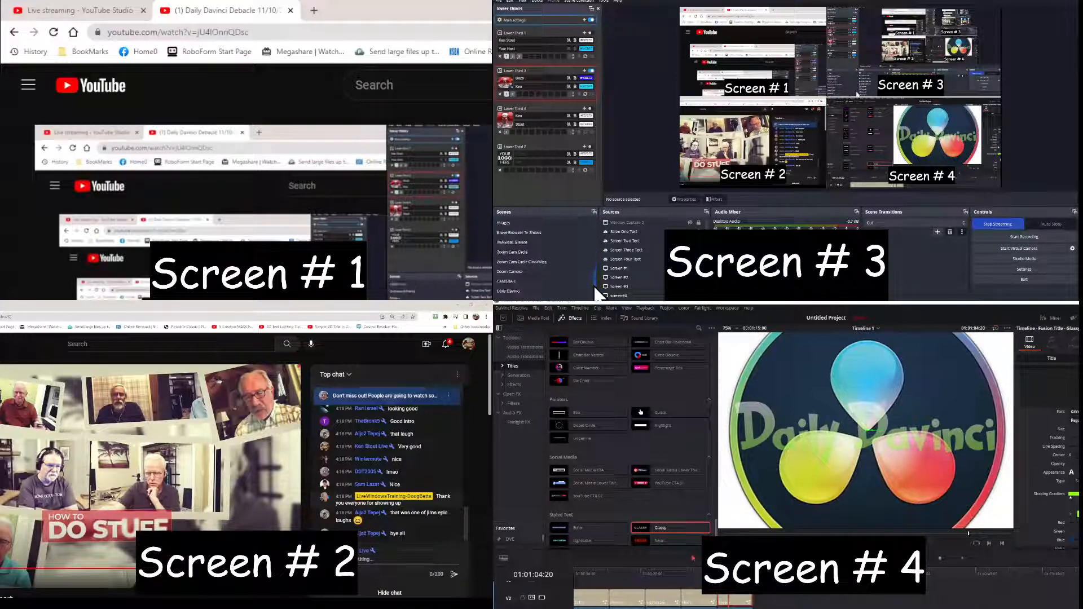
left_click(513, 292)
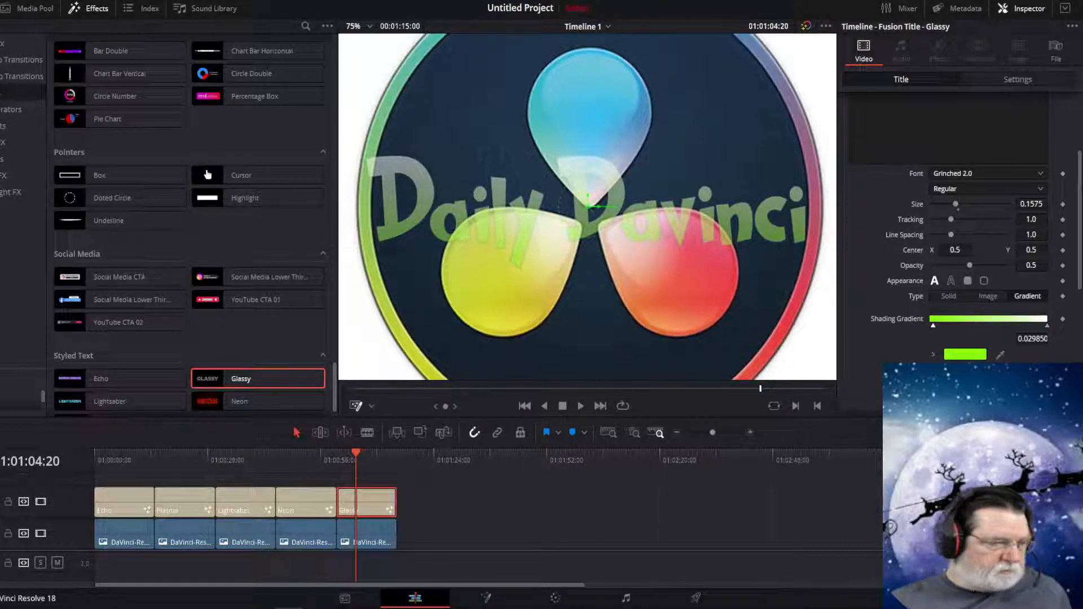
left_click_drag(0, 3, 450, 1)
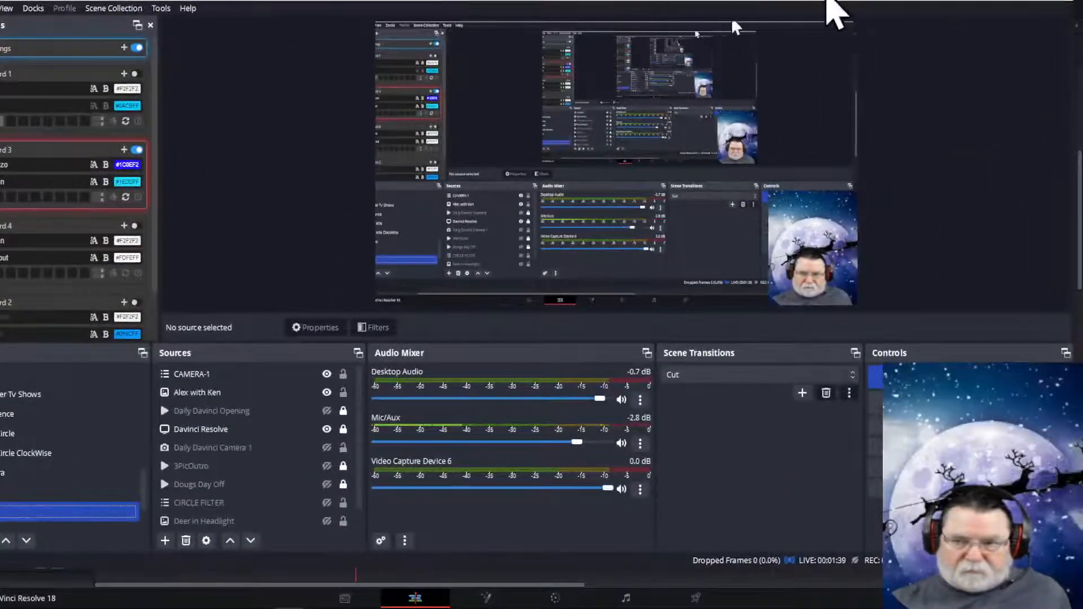
left_click(1031, 1)
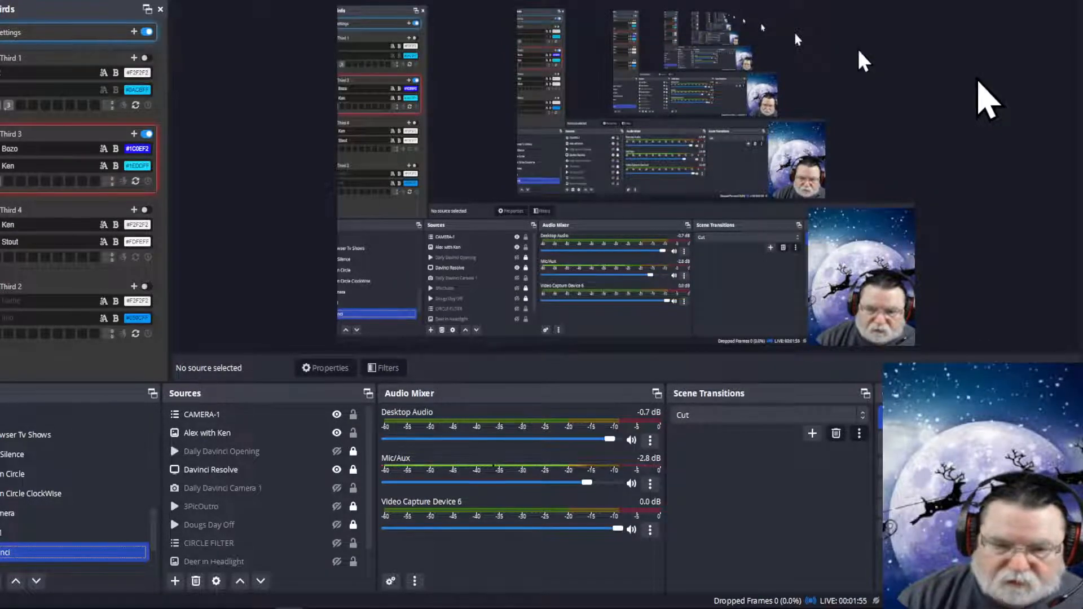
left_click(226, 453)
left_click(11, 553)
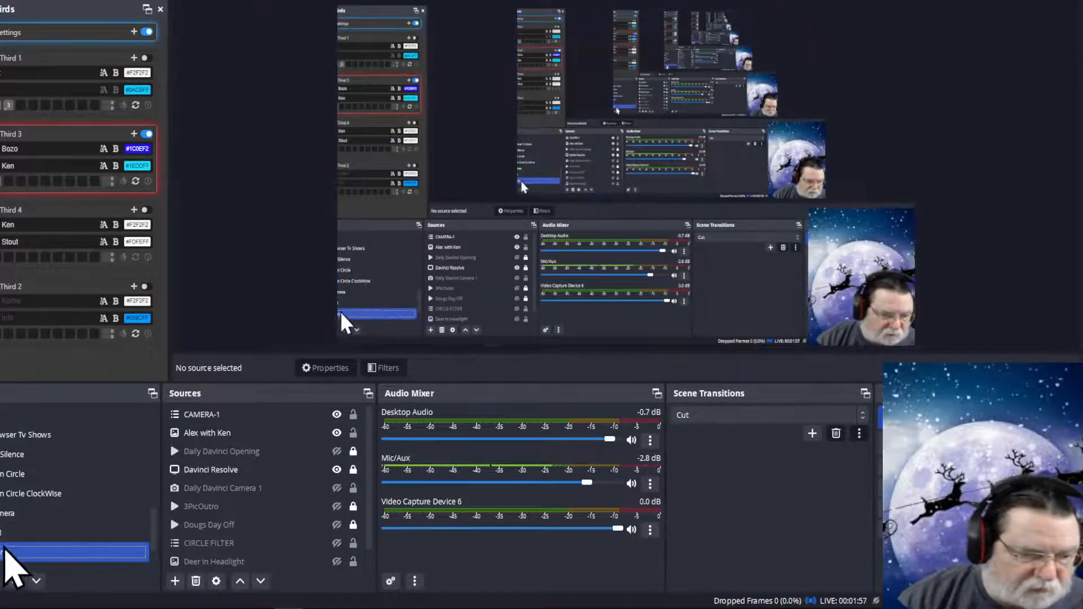
left_click(7, 553)
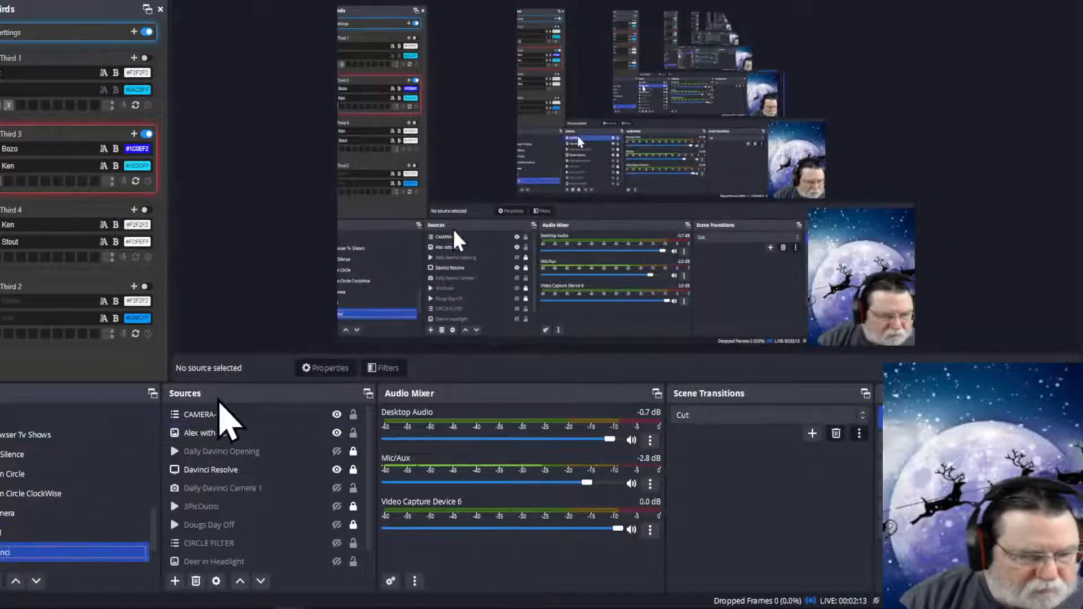
left_click(205, 417)
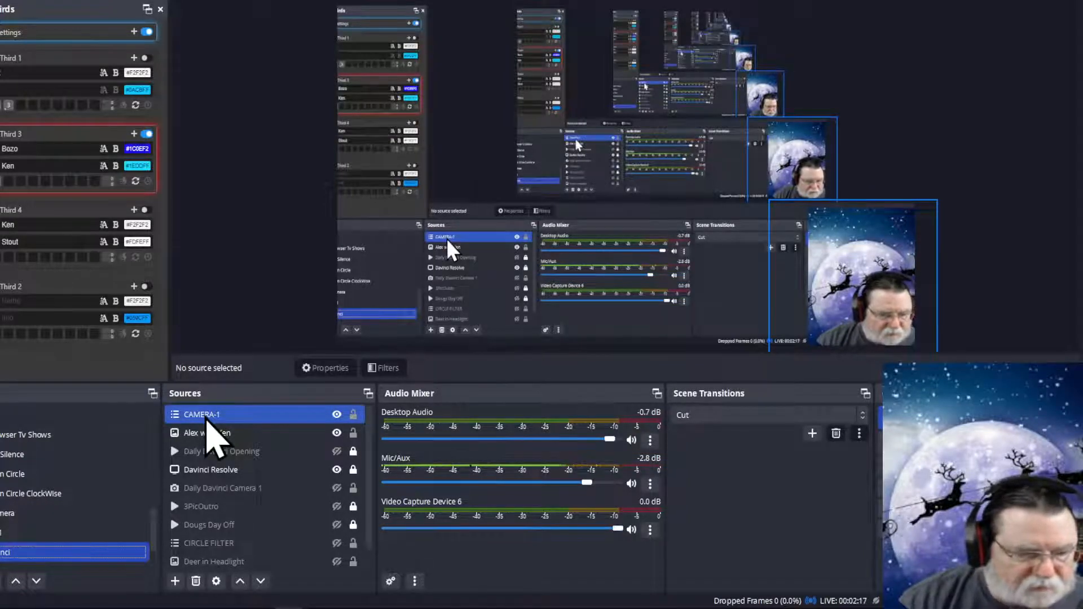
left_click(25, 552)
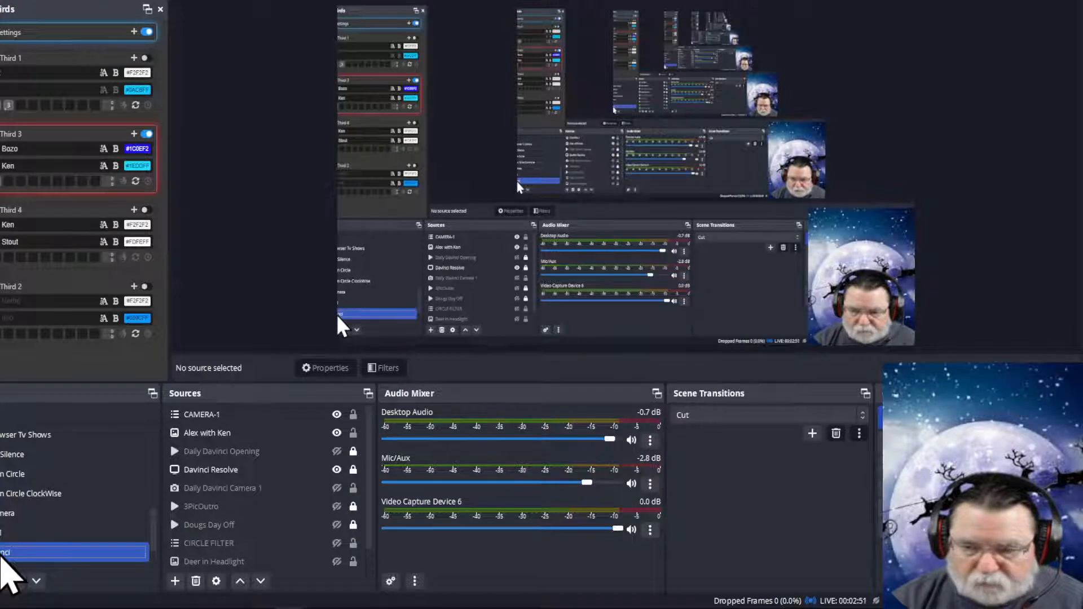
- Move the CAMERA-1 source below Daily Davinci Opening in the scene's source order
left_click(202, 415)
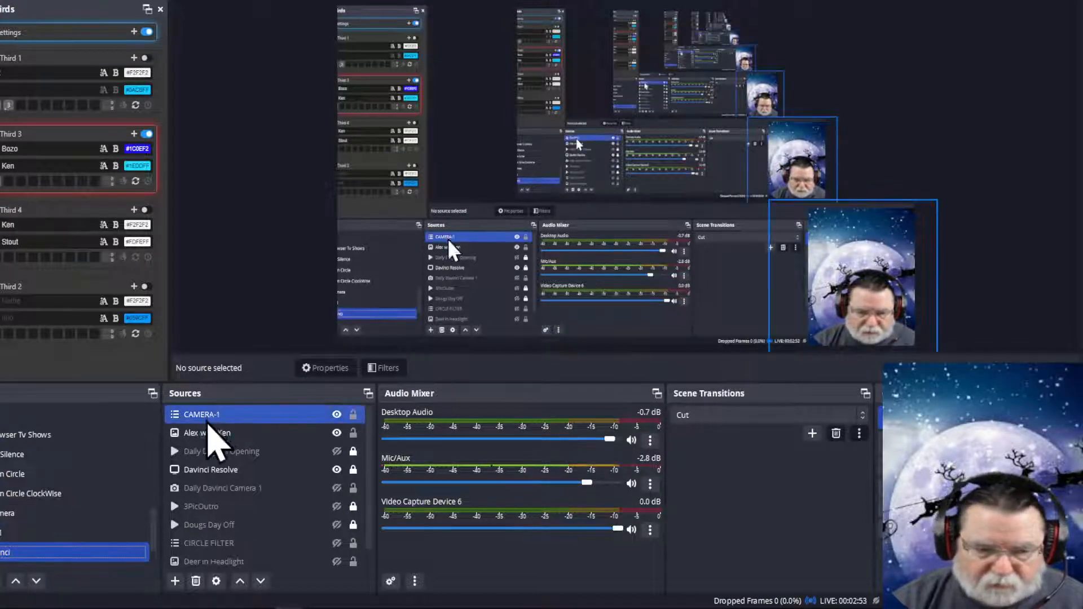
left_click_drag(201, 424, 203, 459)
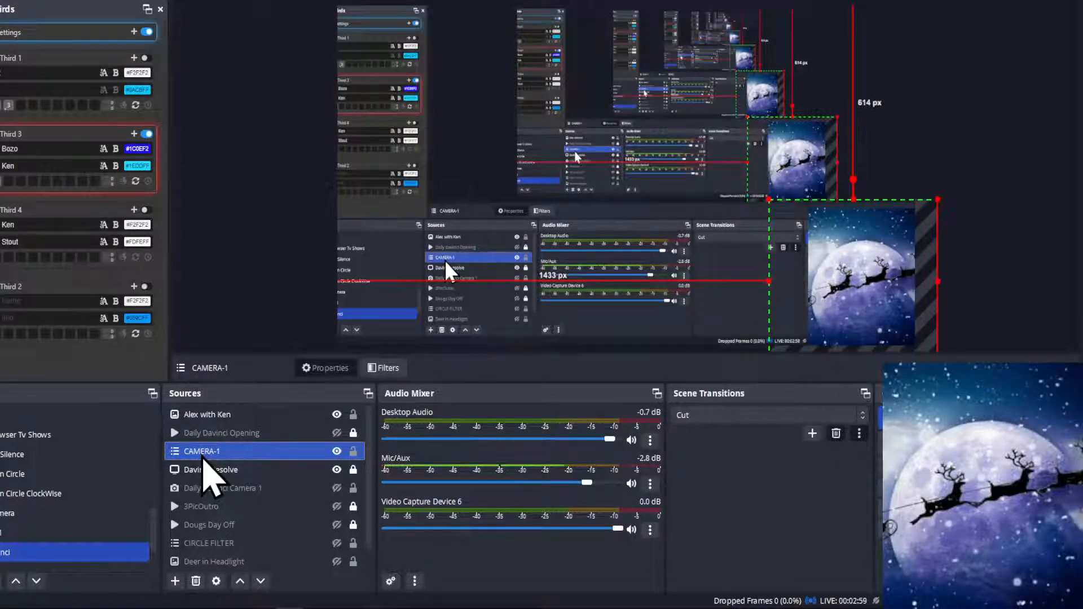
left_click(218, 225)
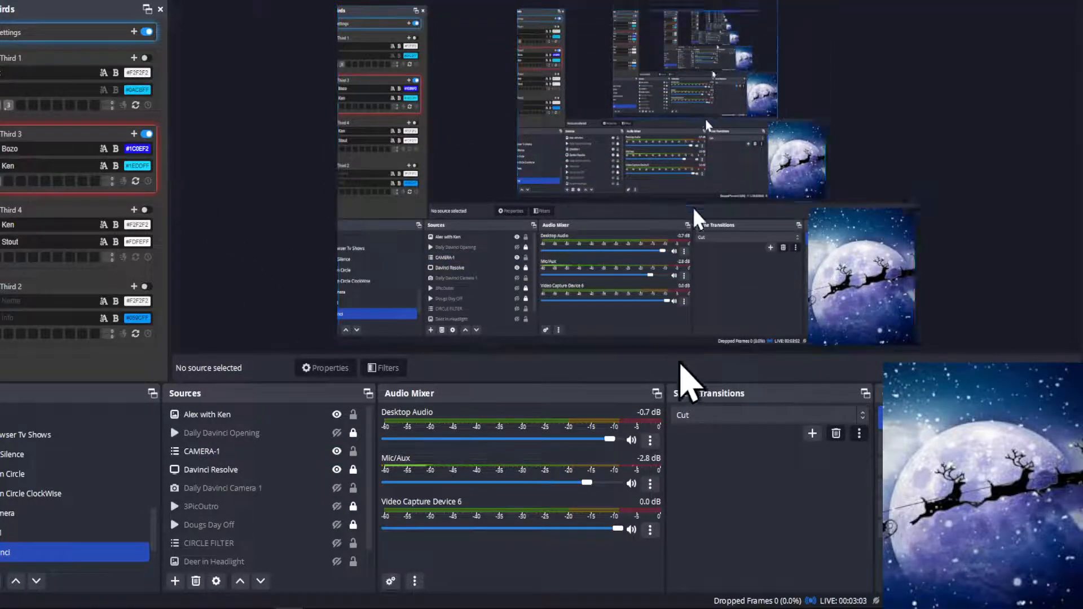
- Return the CAMERA-1 source to the top of the source order and deselect it
left_click(201, 452)
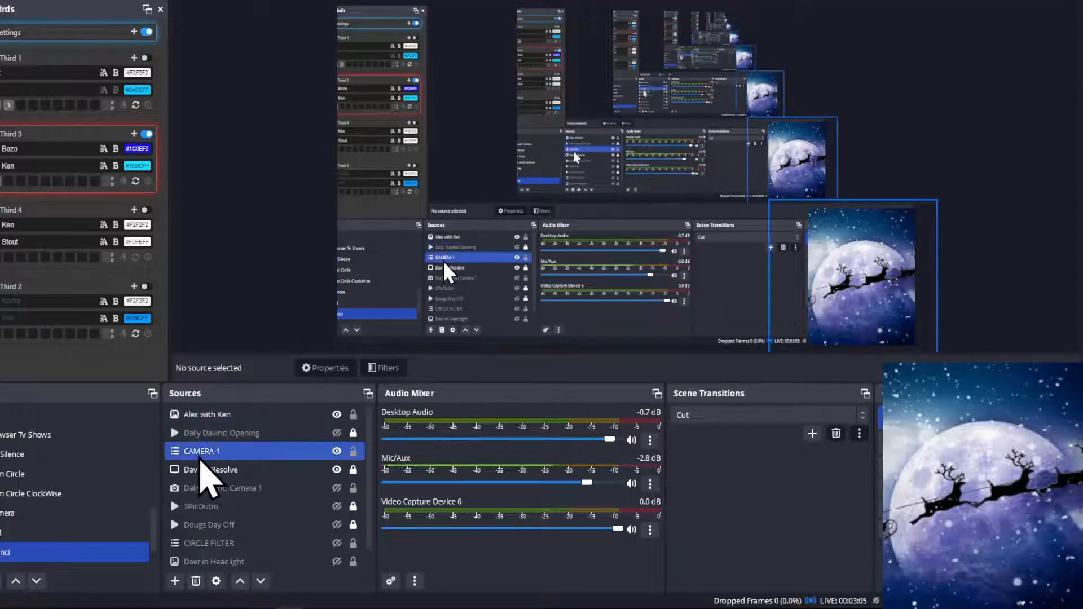
left_click_drag(202, 456, 202, 414)
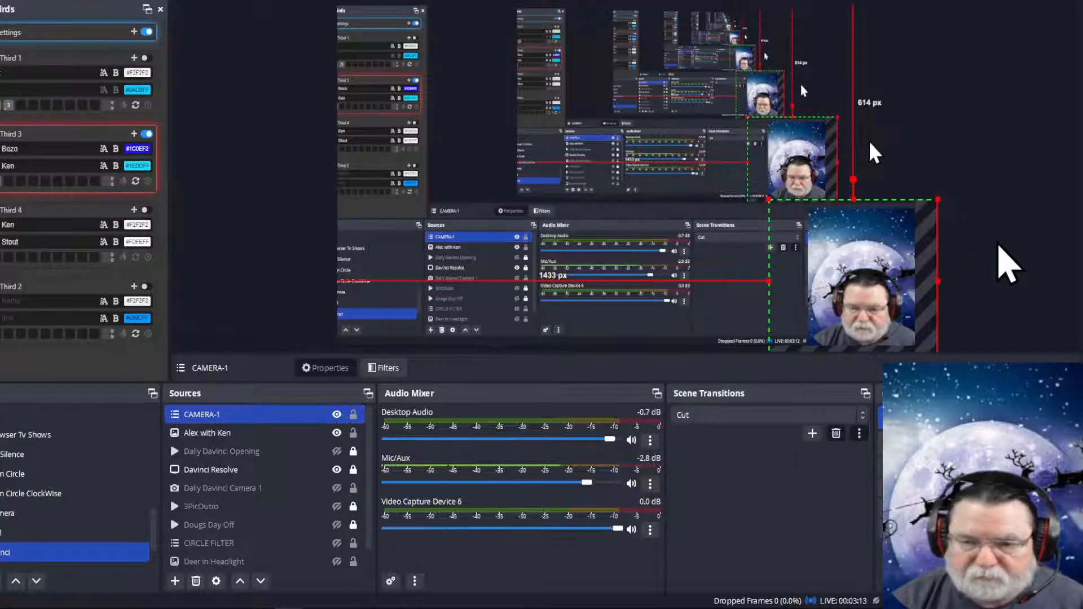
left_click(1000, 261)
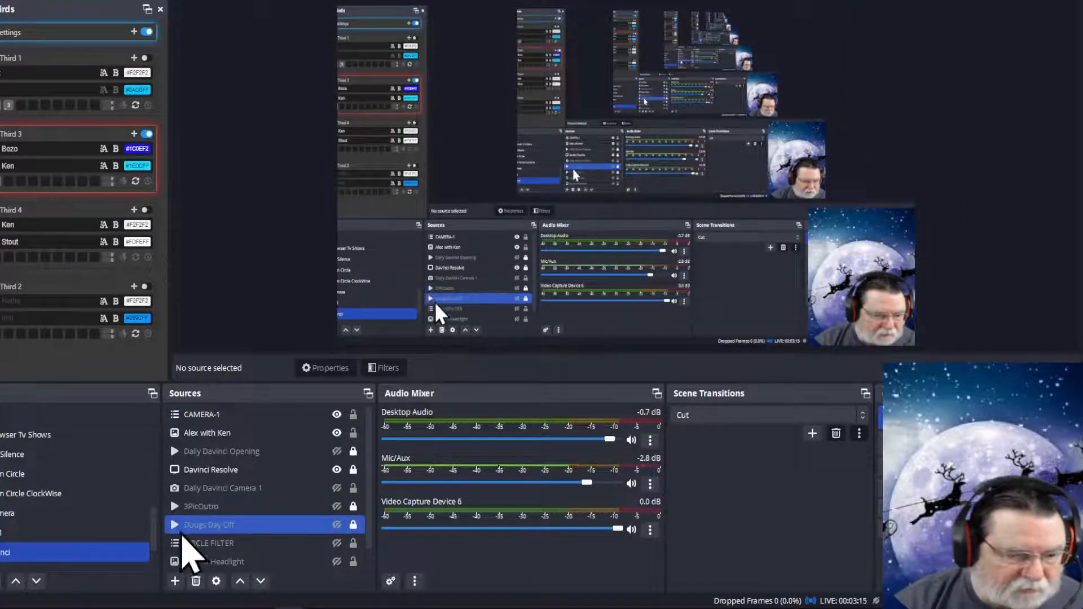
- Switch to the Four Screens scene and add the existing Video Capture Device 6 as a visible source
left_click_drag(155, 533, 158, 432)
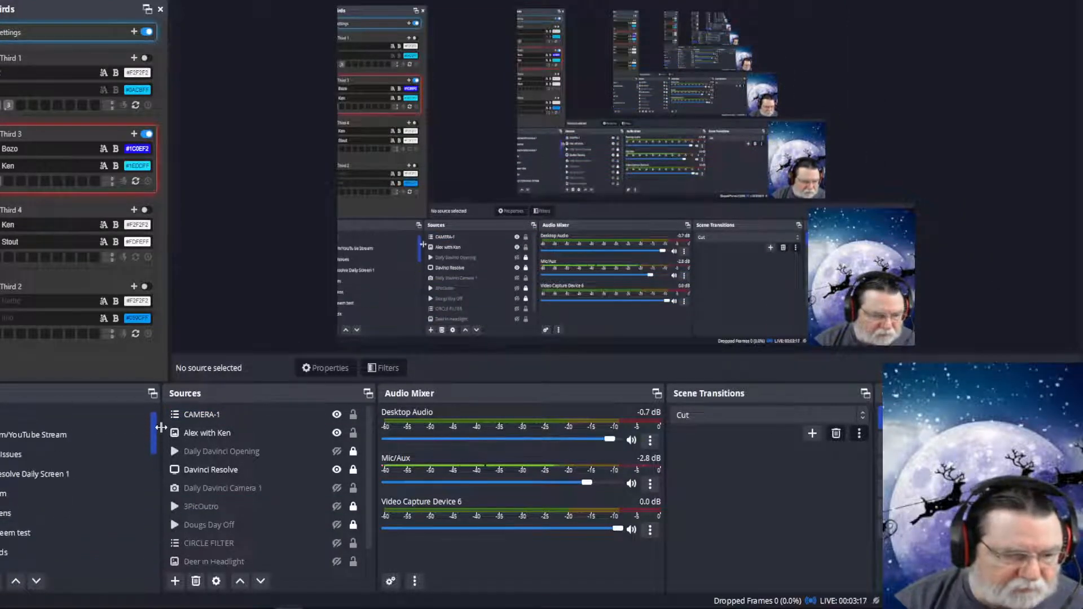
left_click(34, 512)
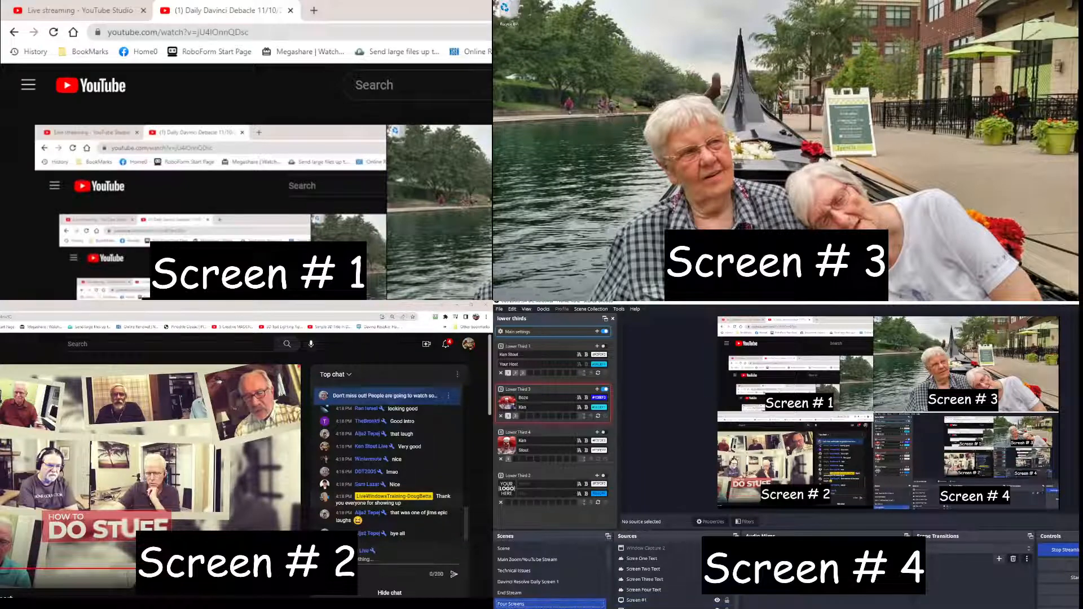
left_click(620, 608)
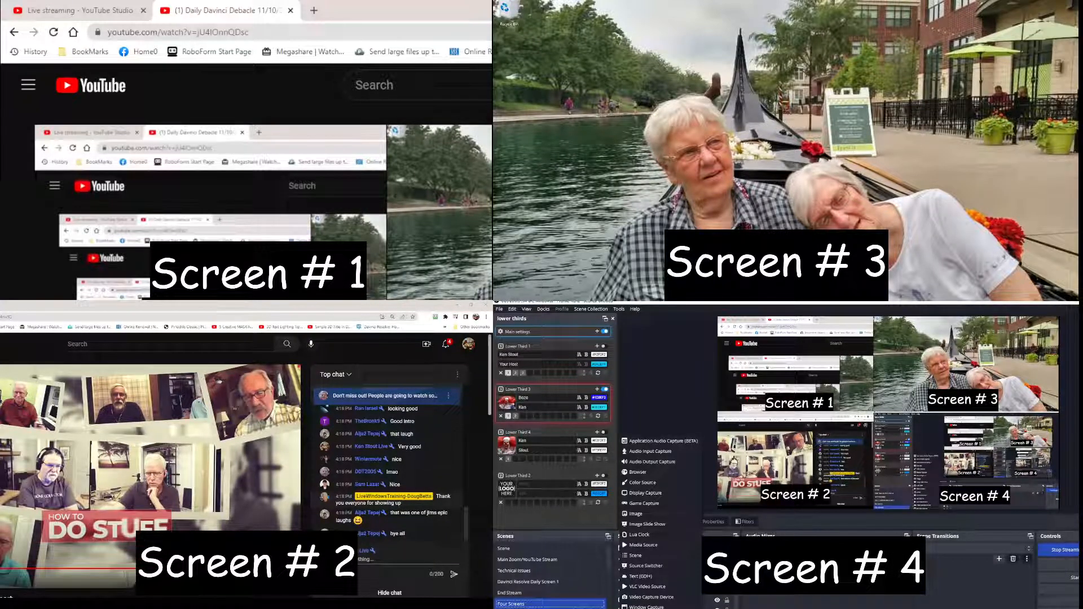
left_click(651, 597)
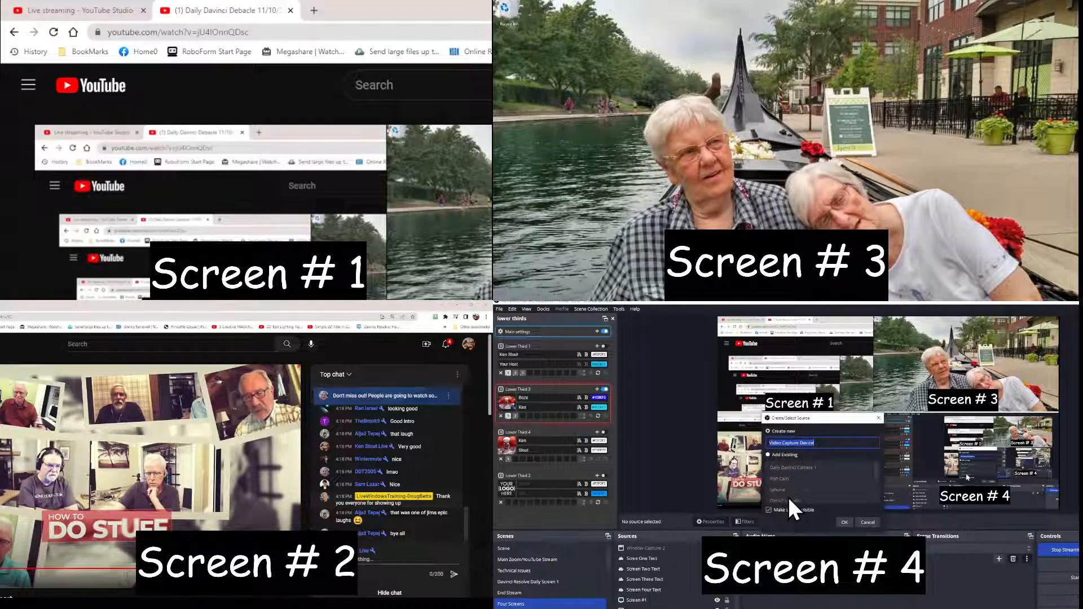
left_click(767, 454)
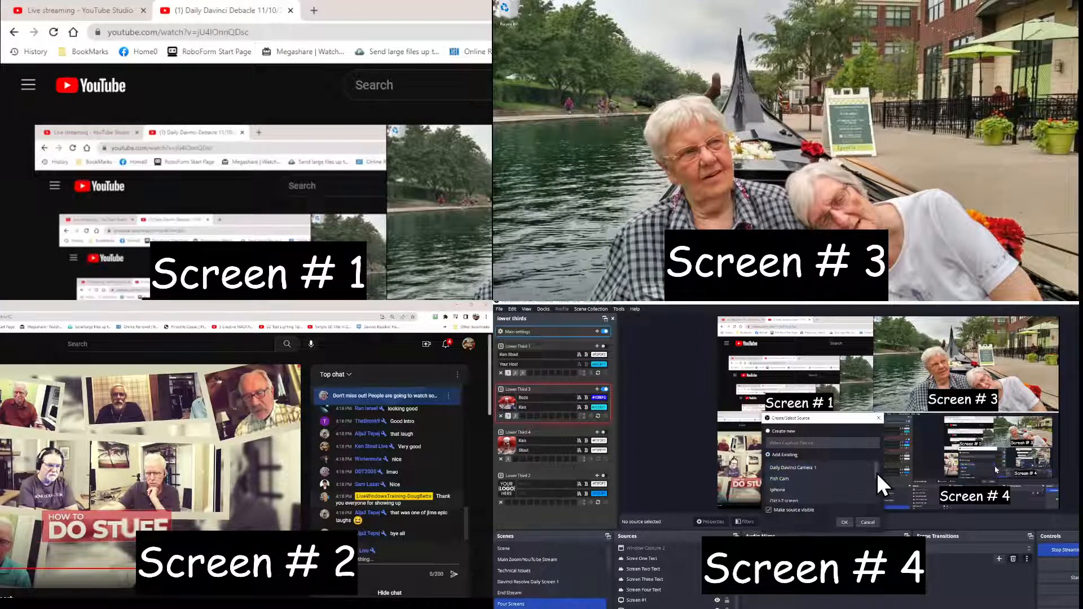
scroll(877, 473, "down", 1)
left_click(871, 480)
scroll(870, 479, "down", 3)
left_click(796, 490)
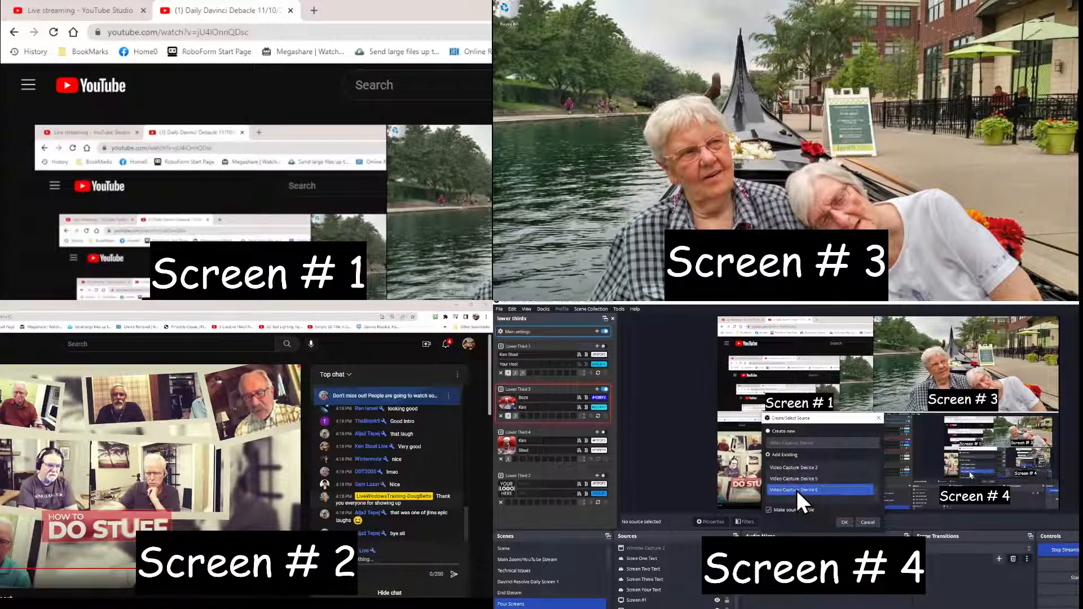
left_click(843, 522)
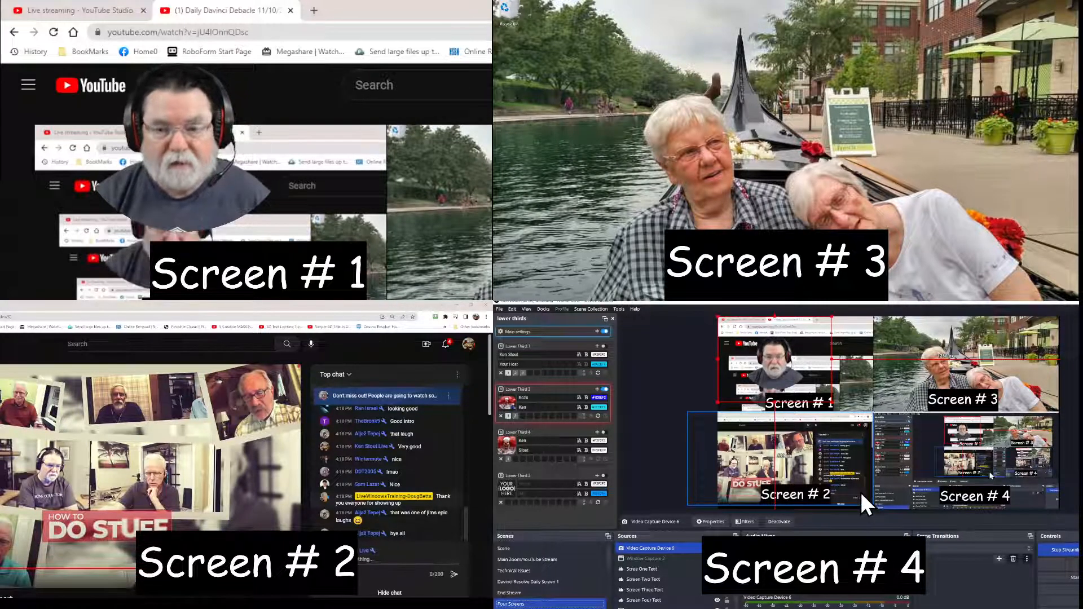
- Reposition the camera overlay to the centre of the scene where the four screens meet, and deselect it
left_click_drag(781, 363, 951, 416)
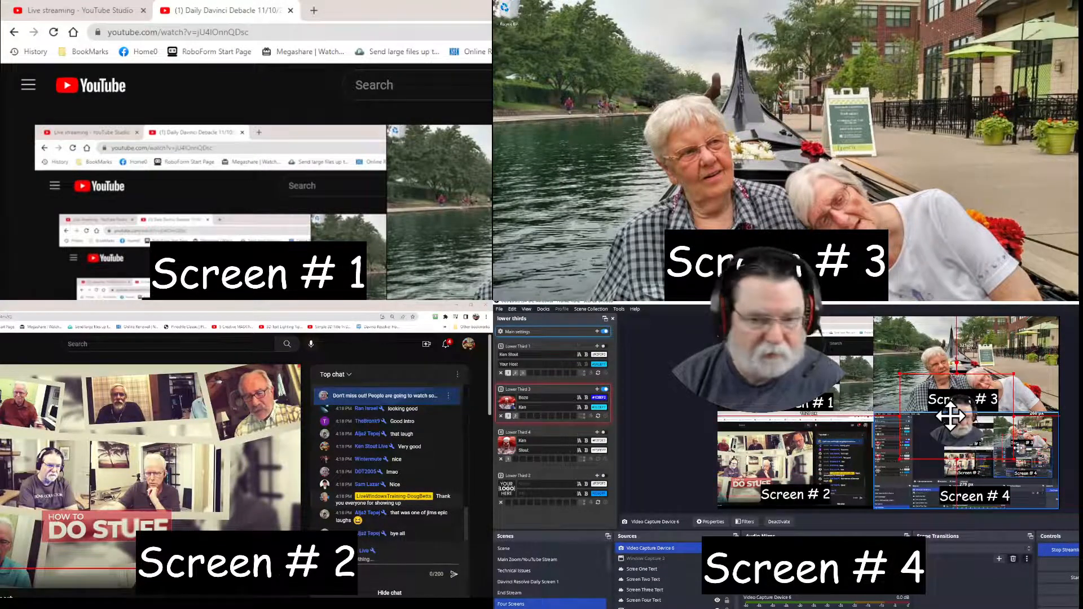
left_click_drag(950, 417, 865, 406)
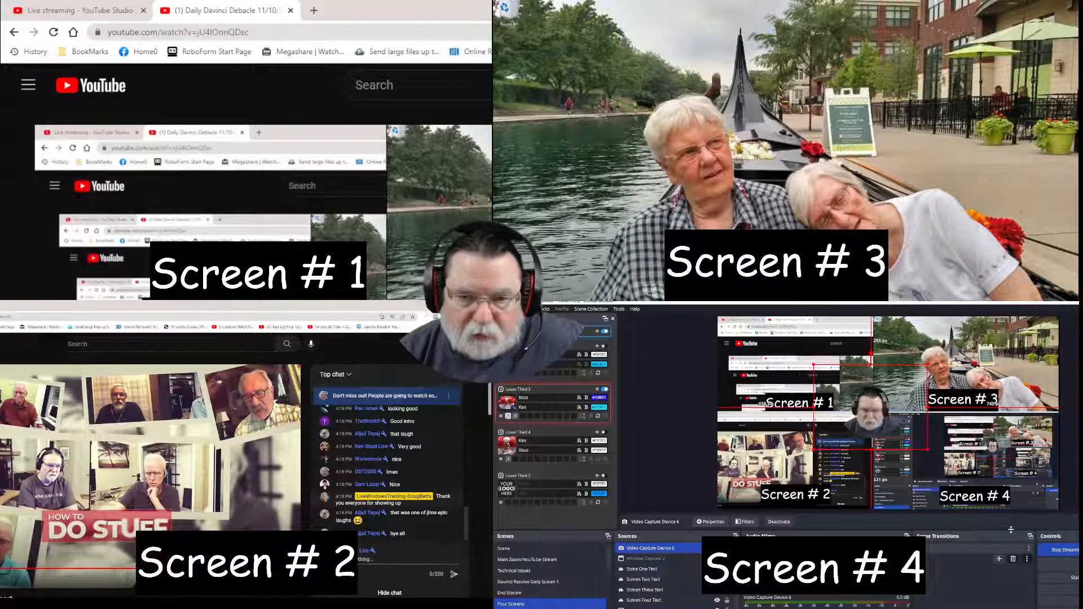
left_click(1073, 467)
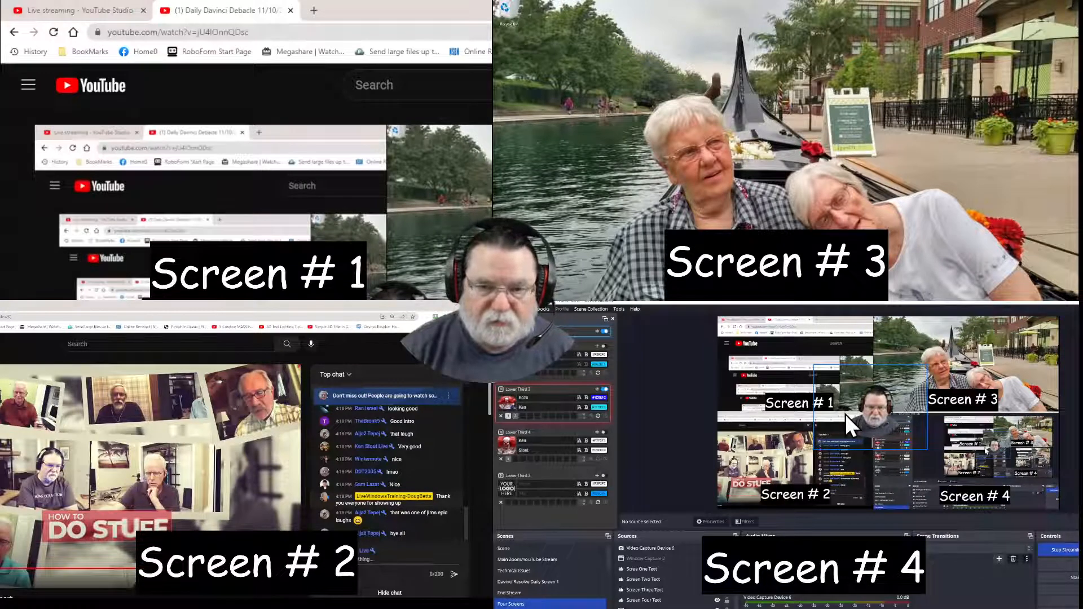
- Move the OBS window up to Screen # 3 and back down to Screen # 4, maximized
left_click_drag(1049, 303, 1003, 13)
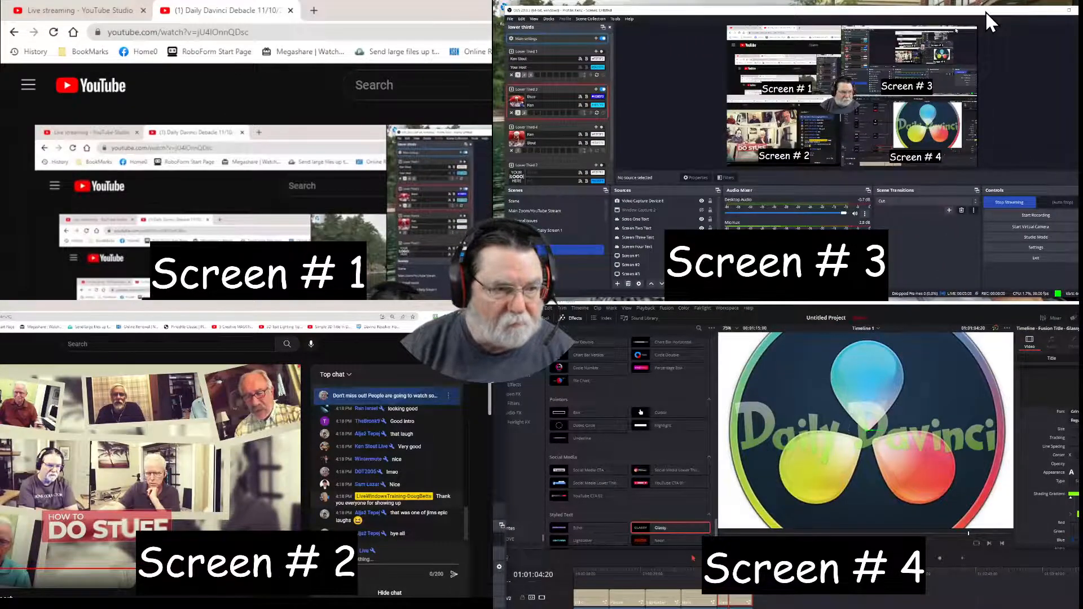
left_click_drag(987, 11, 1041, 319)
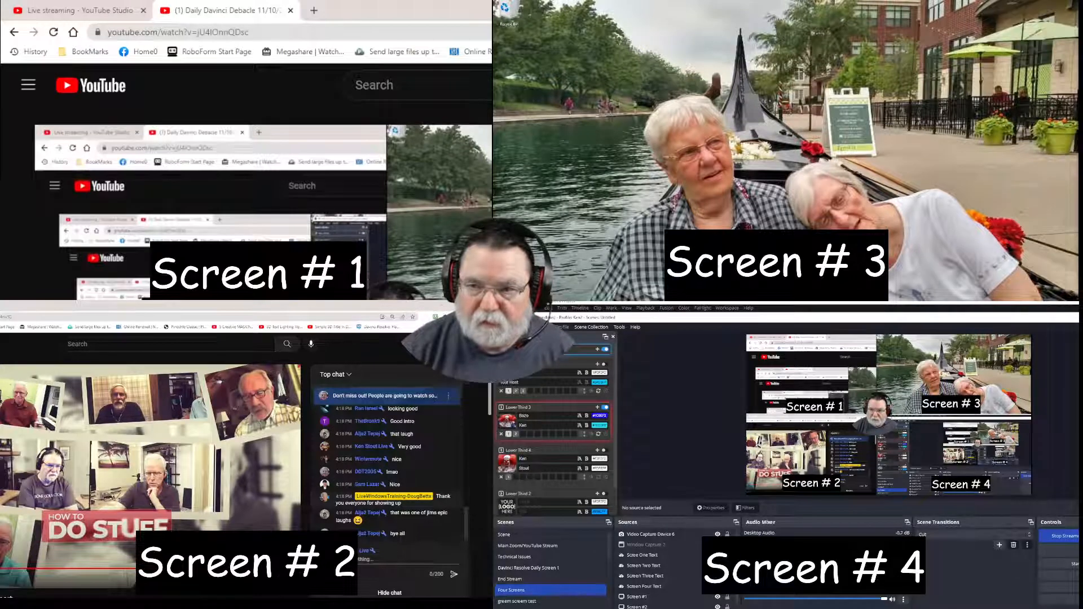
key("super+Up")
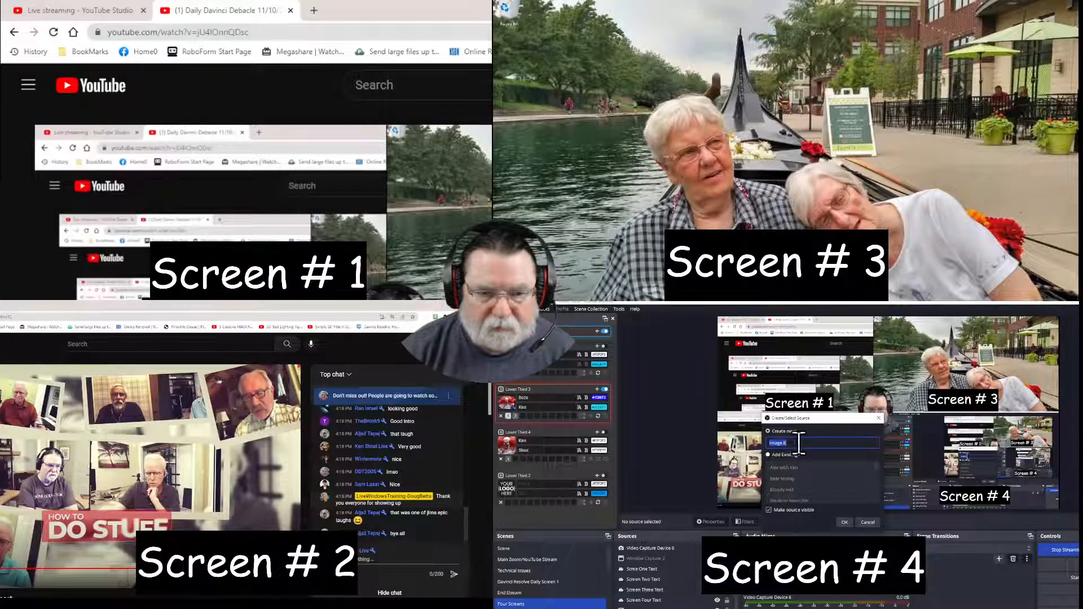
- Create a new image source named Davinci Background in the Four Screens scene
type("Im")
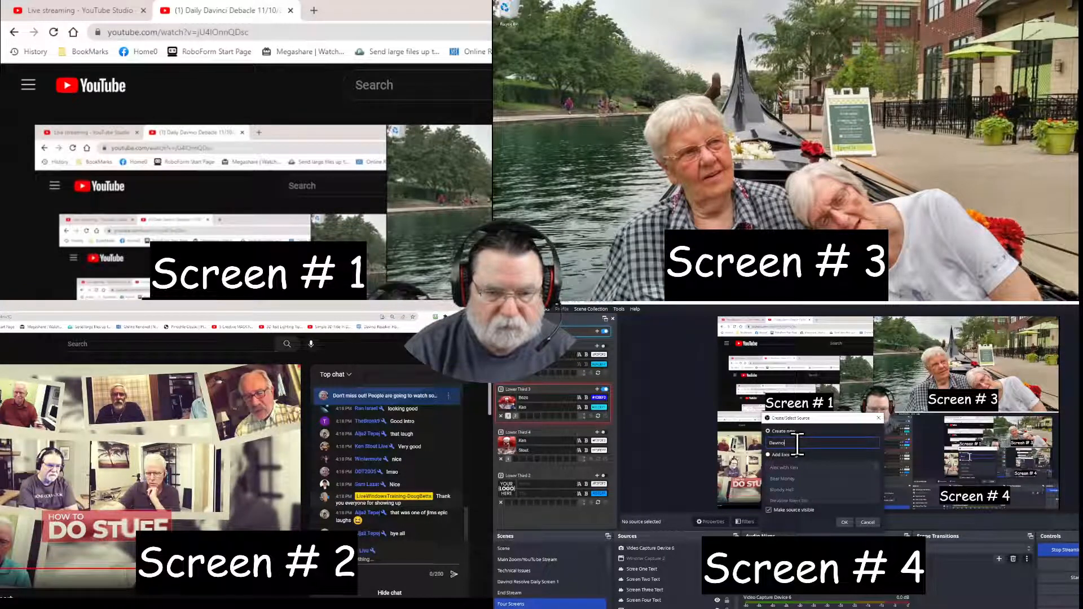
type("vinci Da")
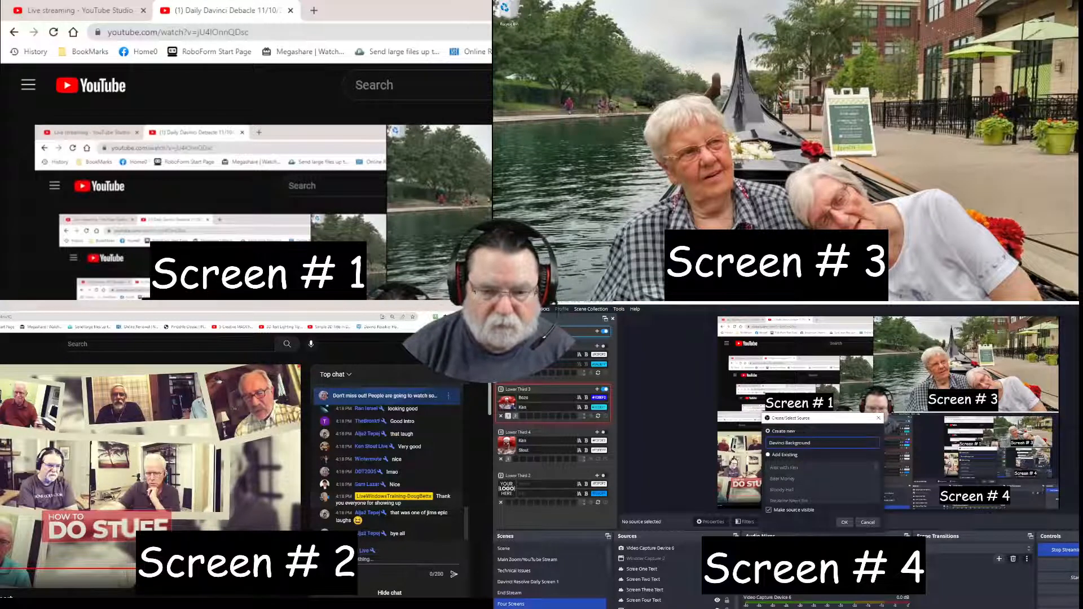
left_click(844, 522)
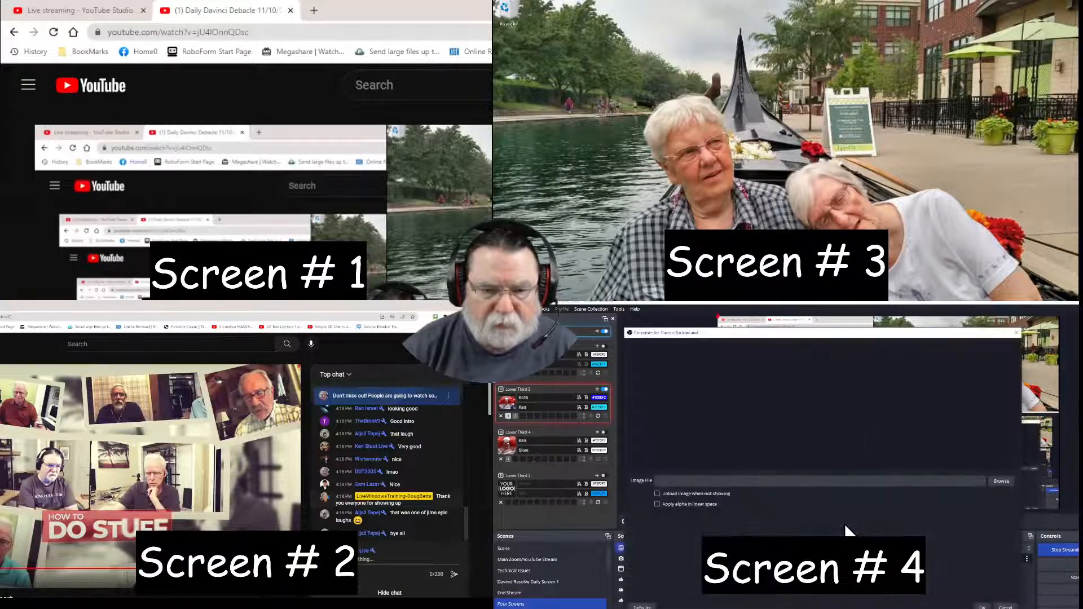
- Browse Data Drive (D:) for an image file, checking the Backgrounds folder under Davinci Completed Projects, and go back to the Davinci folder
left_click(1001, 481)
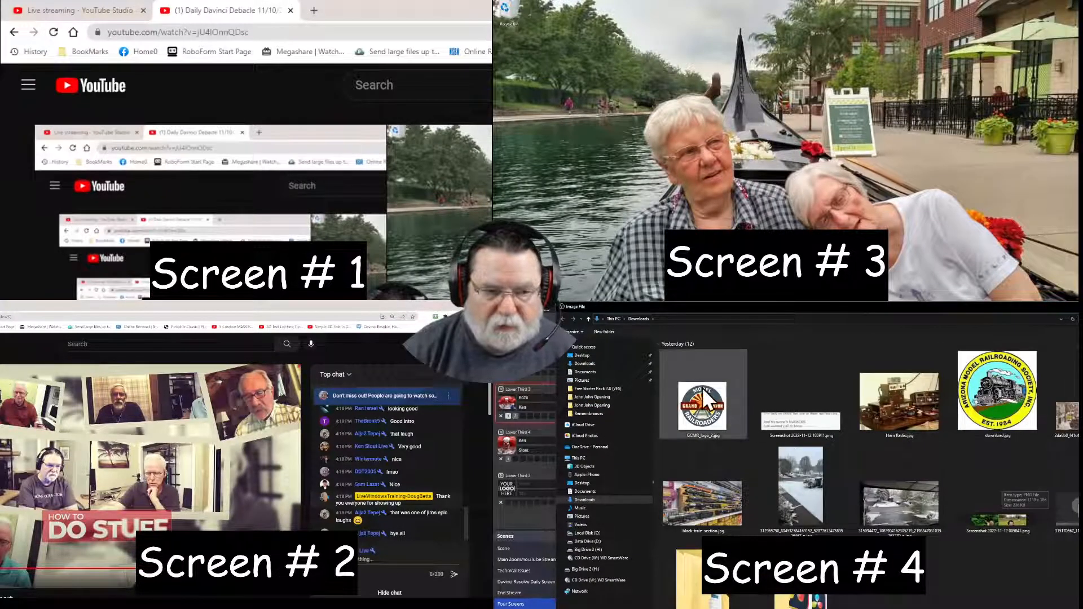
left_click(587, 541)
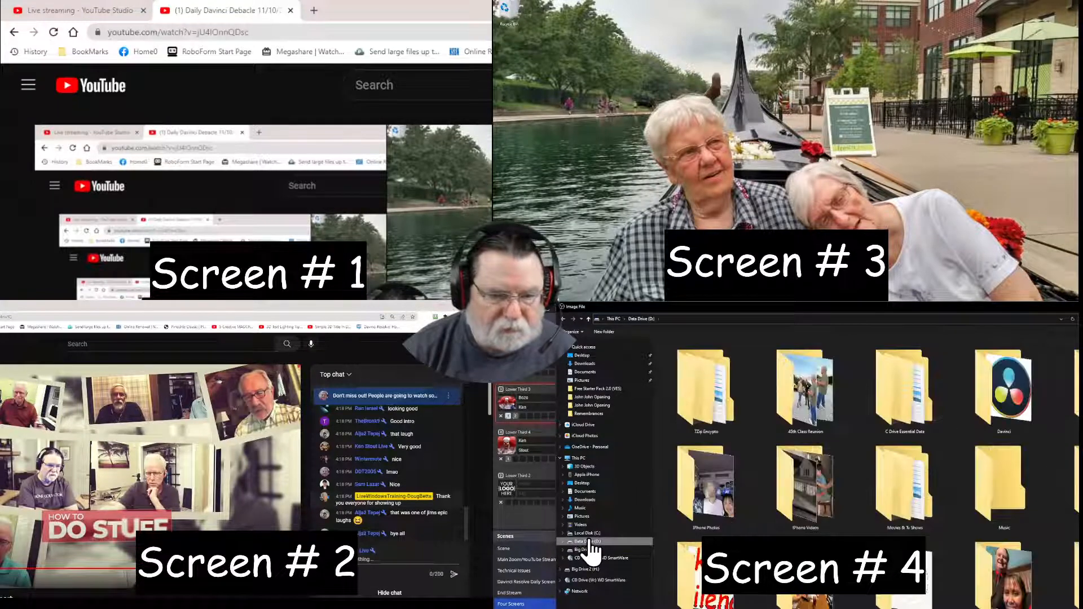
double_click(992, 398)
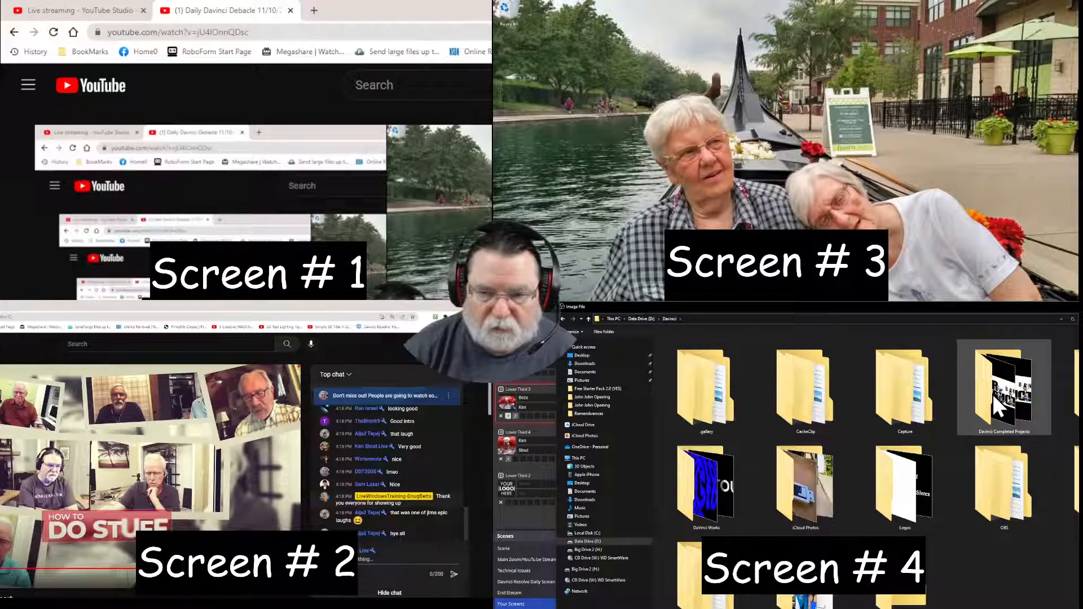
double_click(993, 393)
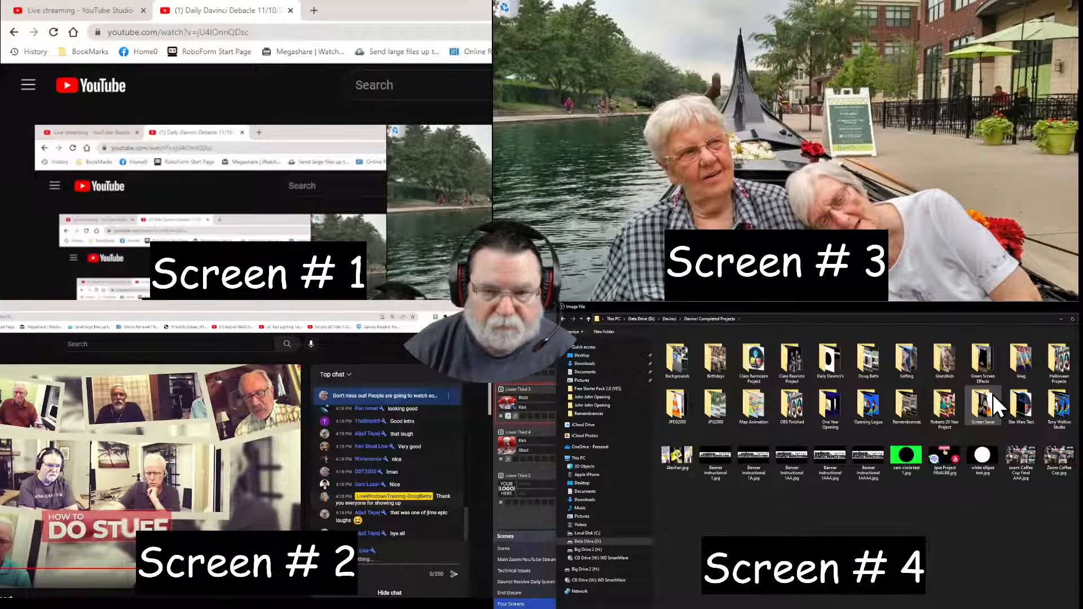
double_click(678, 366)
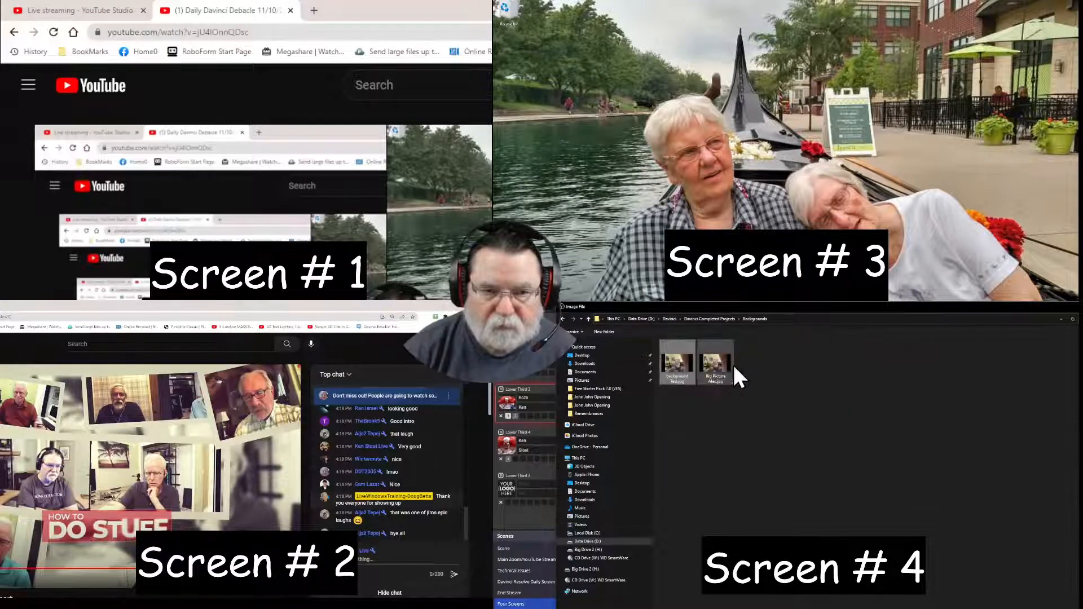
left_click_drag(563, 315, 563, 314)
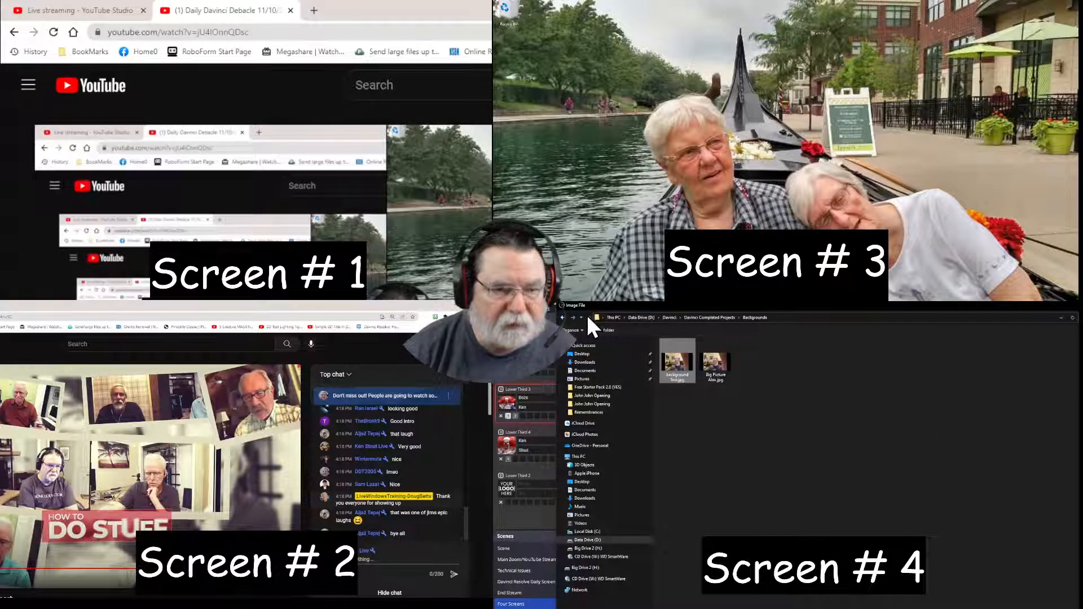
left_click(587, 317)
left_click(587, 317)
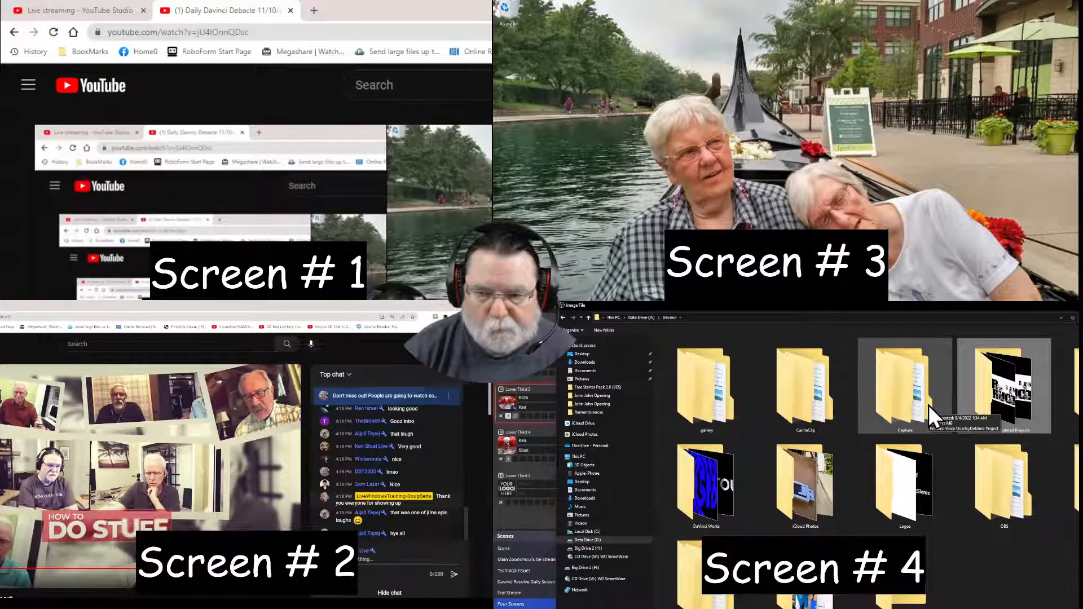
- Try to use Daily Davinci Logo.mp4 from the Logos folder of Daily Davinci's as the Davinci Background image file, and accept the properties
double_click(998, 398)
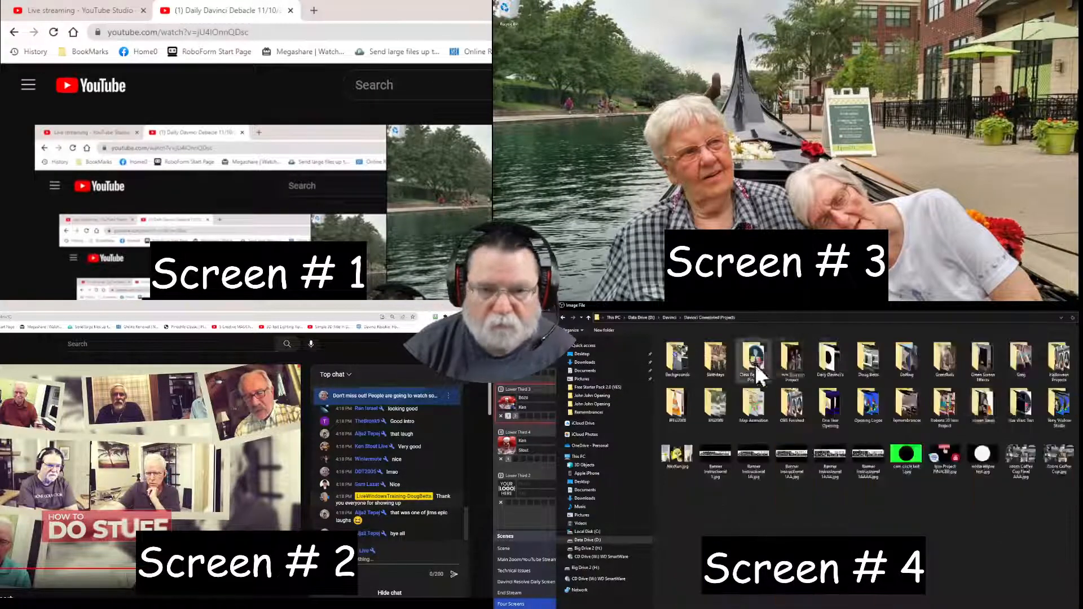
double_click(832, 360)
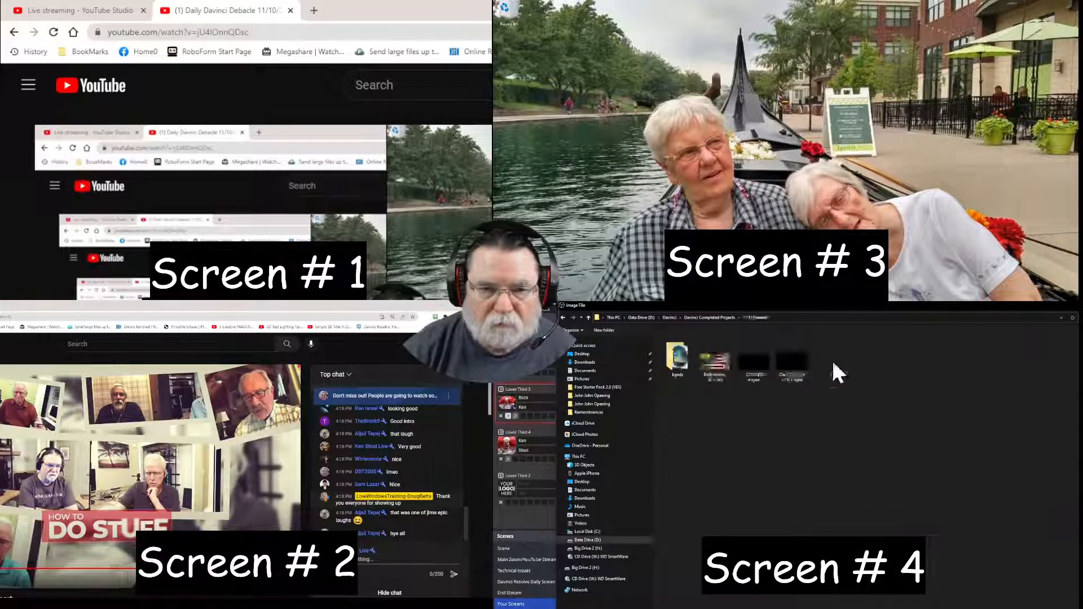
double_click(680, 359)
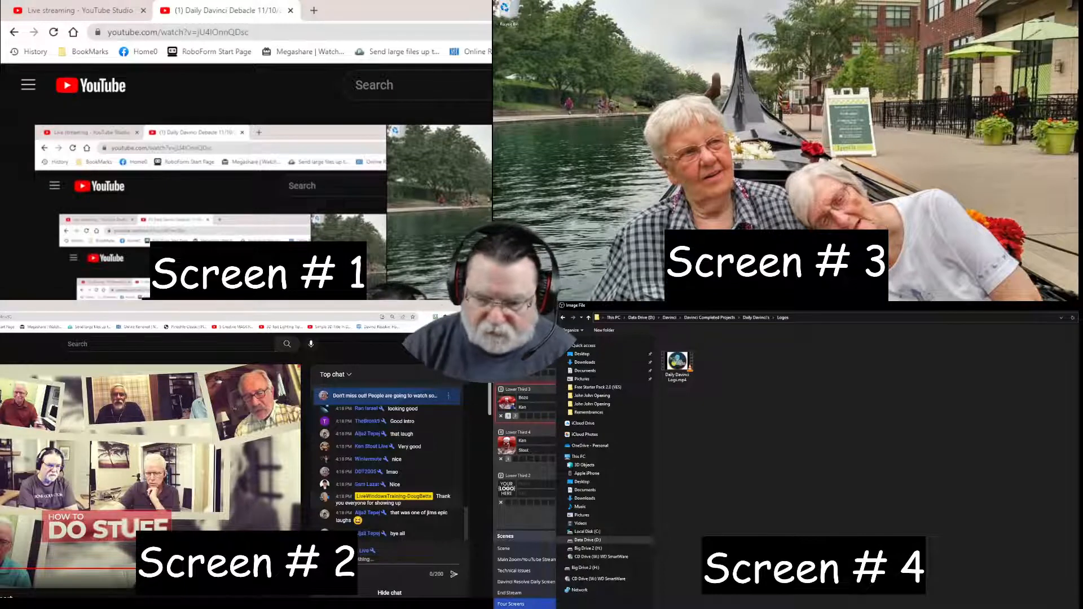
left_click(682, 366)
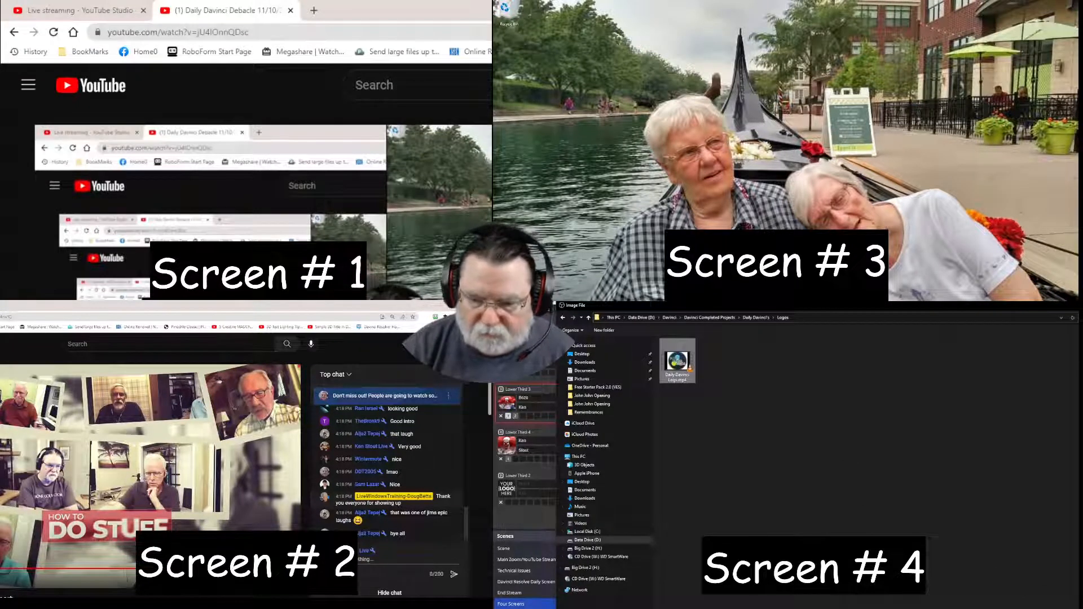
key("Return")
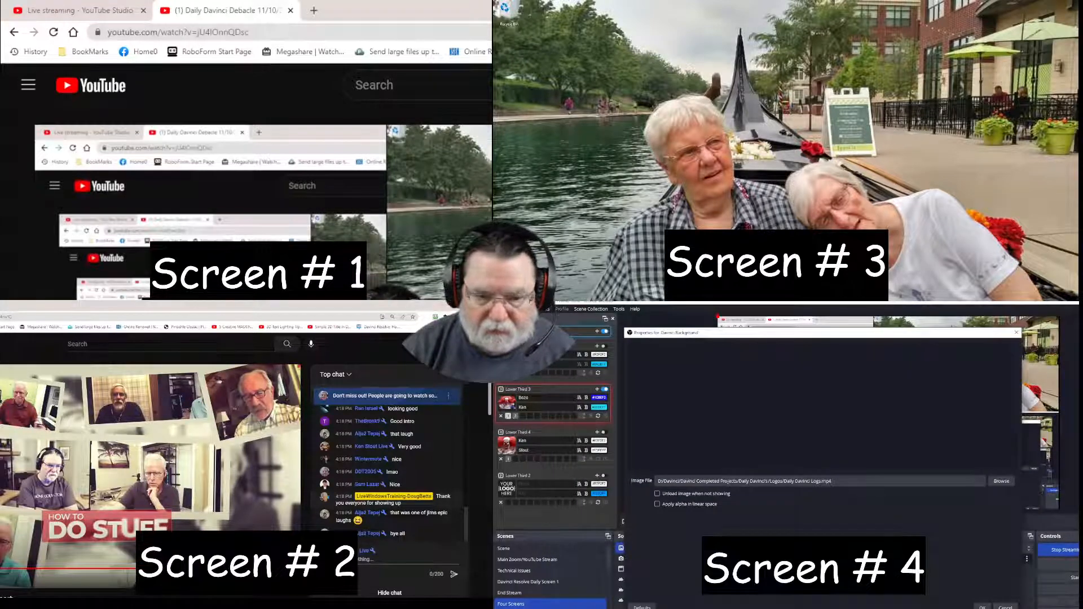
key("Return")
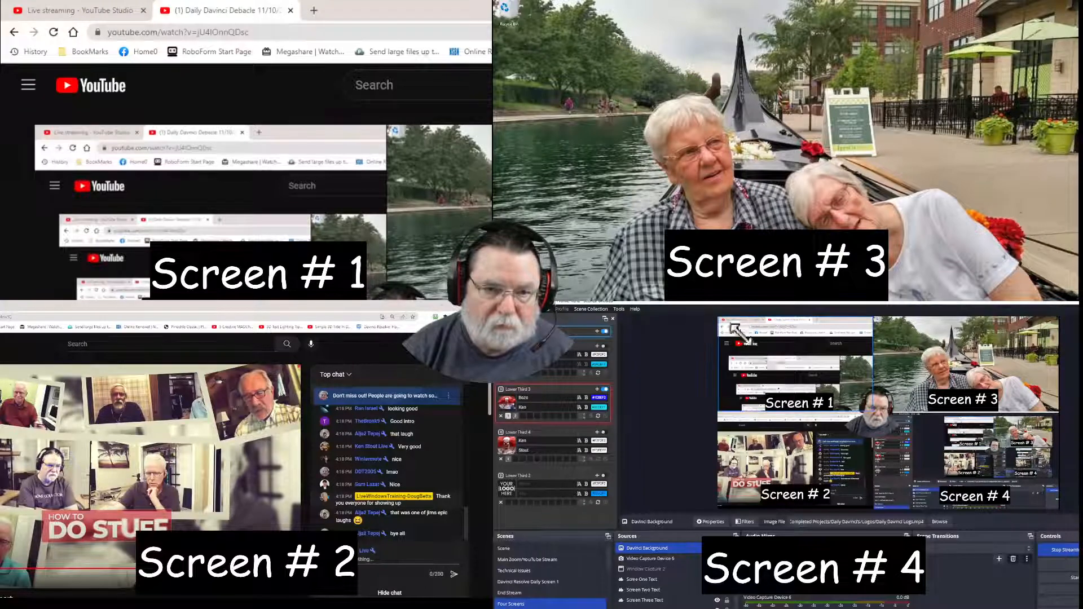
- Set the Davinci Background source's image file to IMG_1138.JPEG from the iPhone Photos folder on Data Drive (D:)
left_click(834, 443)
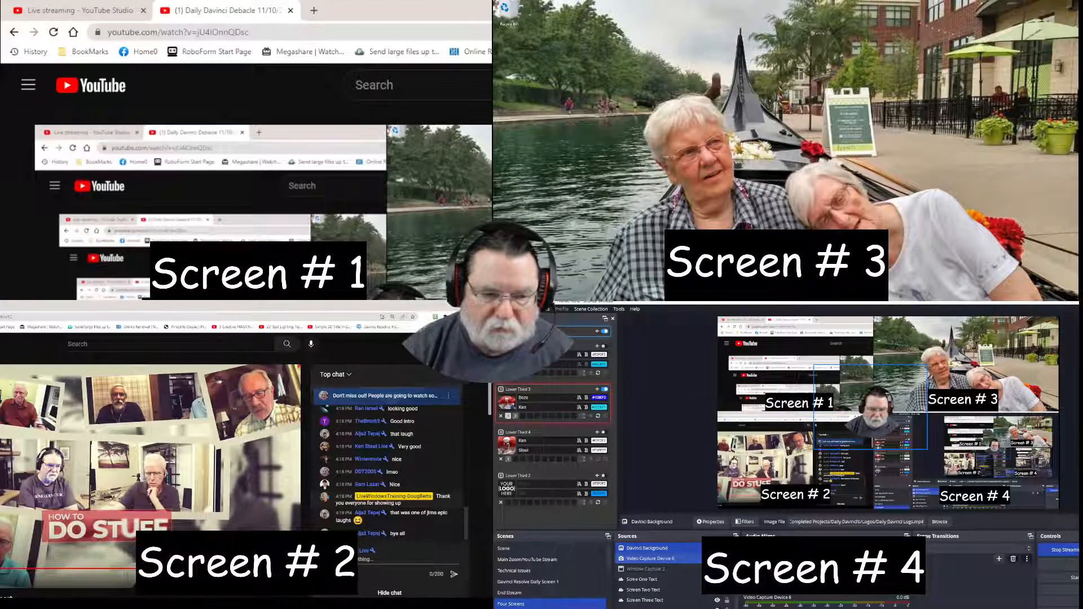
left_click(674, 548)
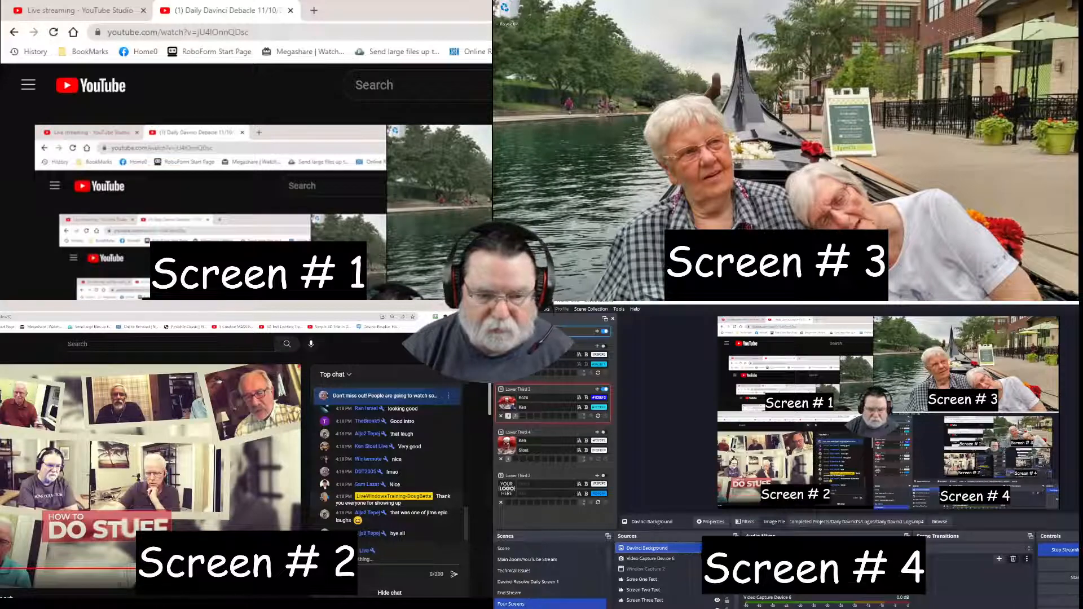
left_click(937, 521)
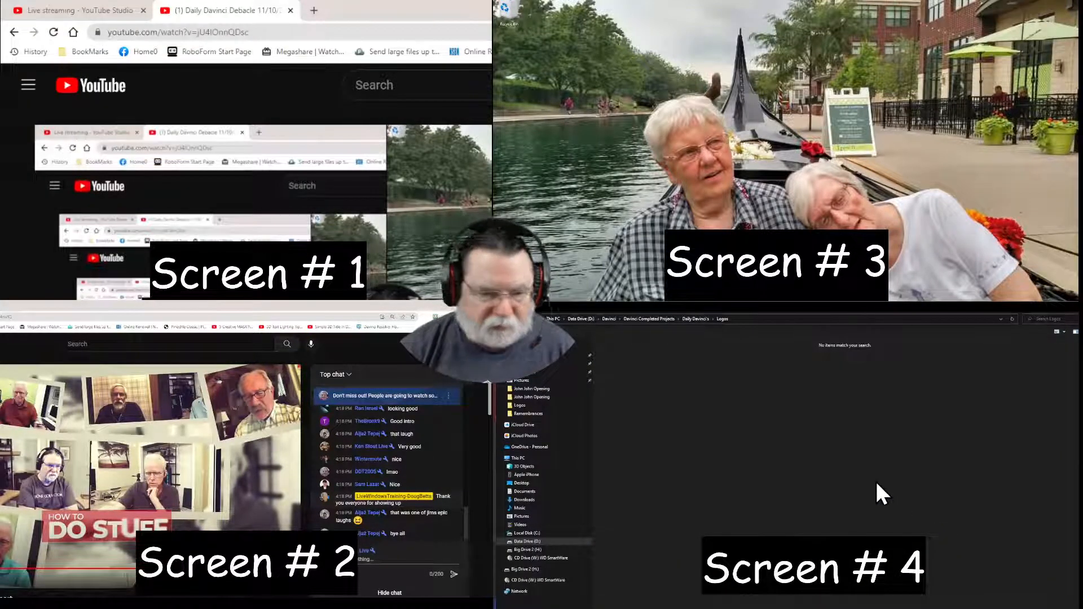
left_click(529, 542)
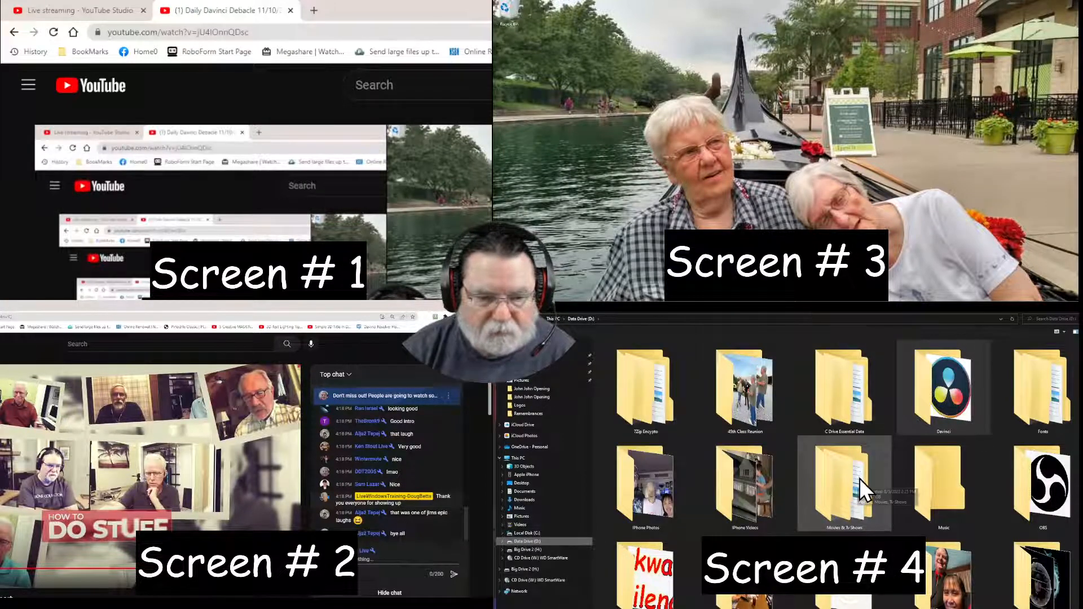
double_click(654, 485)
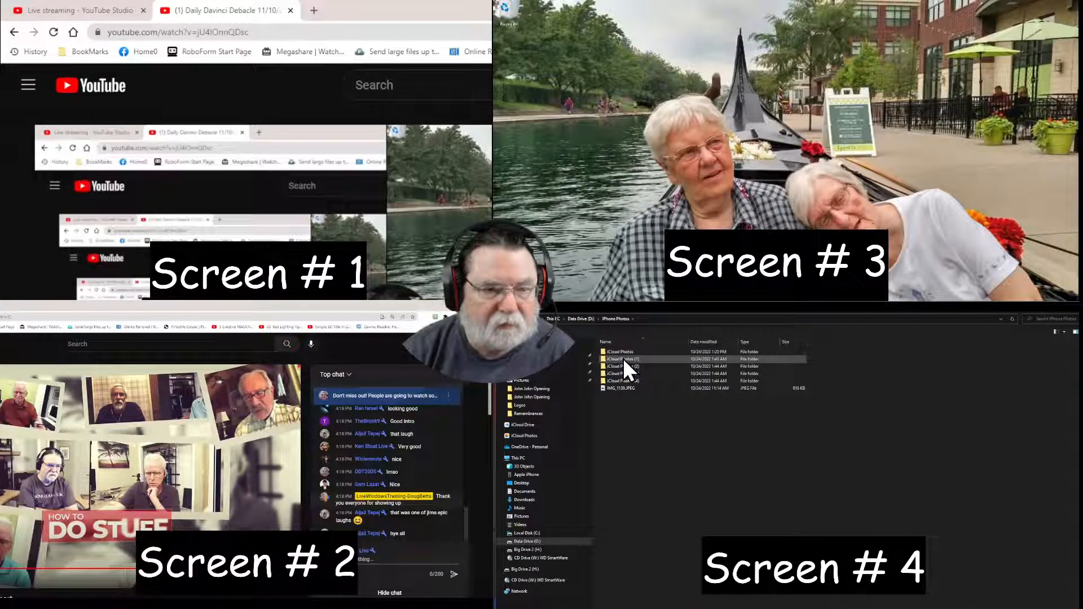
double_click(614, 391)
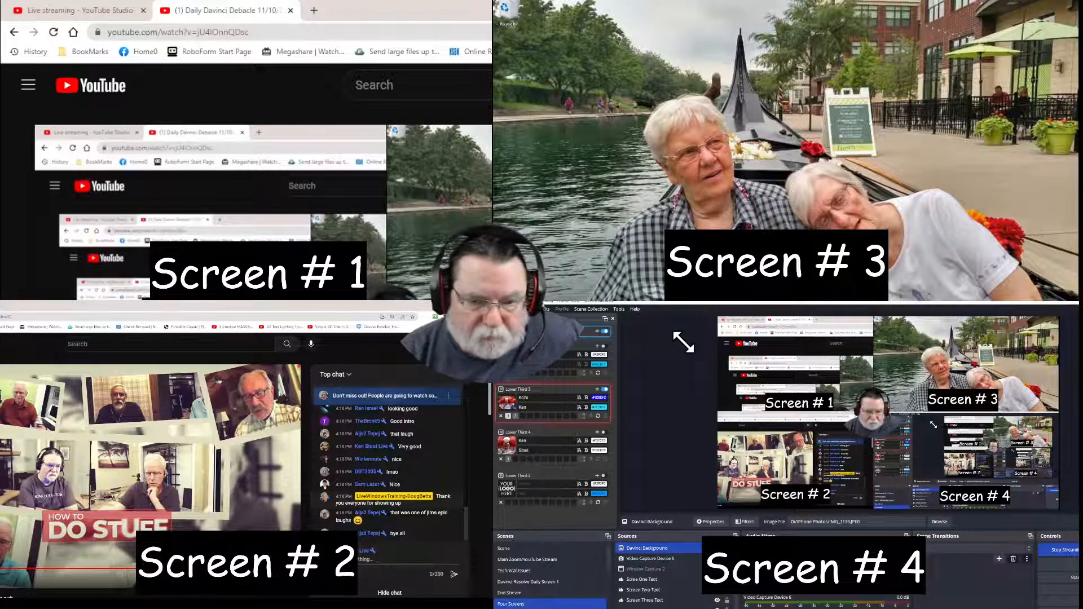
- Hide Video Capture Device 6, the four screen text sources, and the Screen # 1 and Screen # 4 captures in the Four Screens scene
left_click(649, 559, "ctrl")
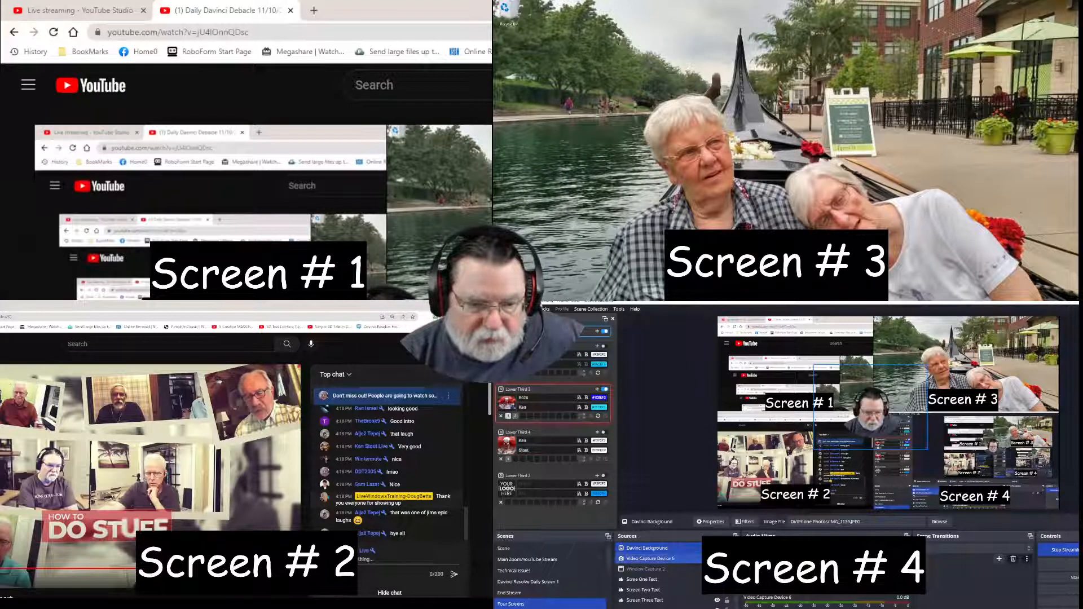
left_click(716, 559)
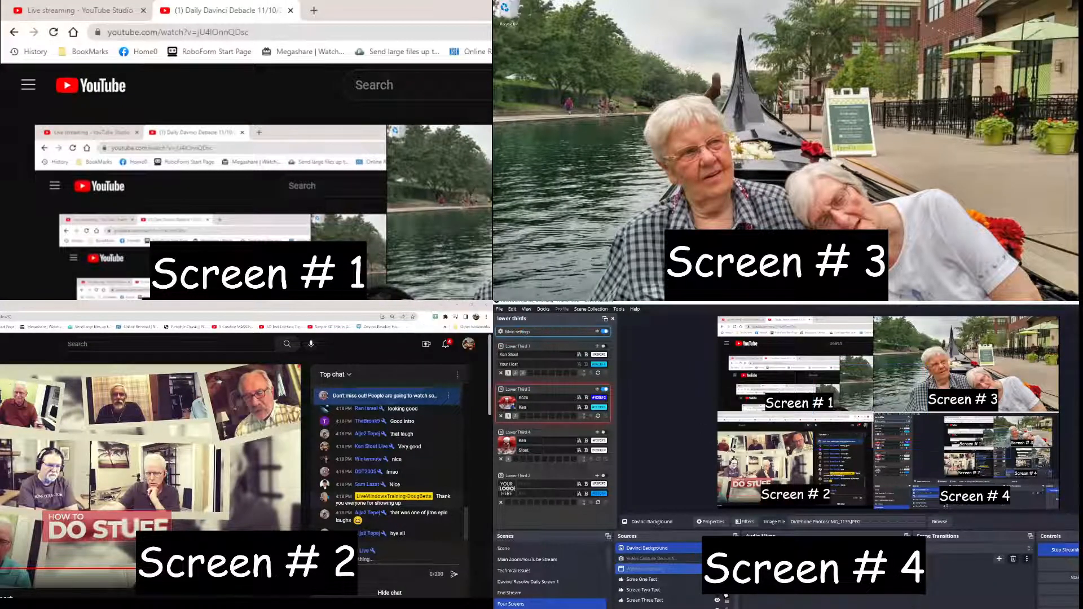
left_click(717, 579)
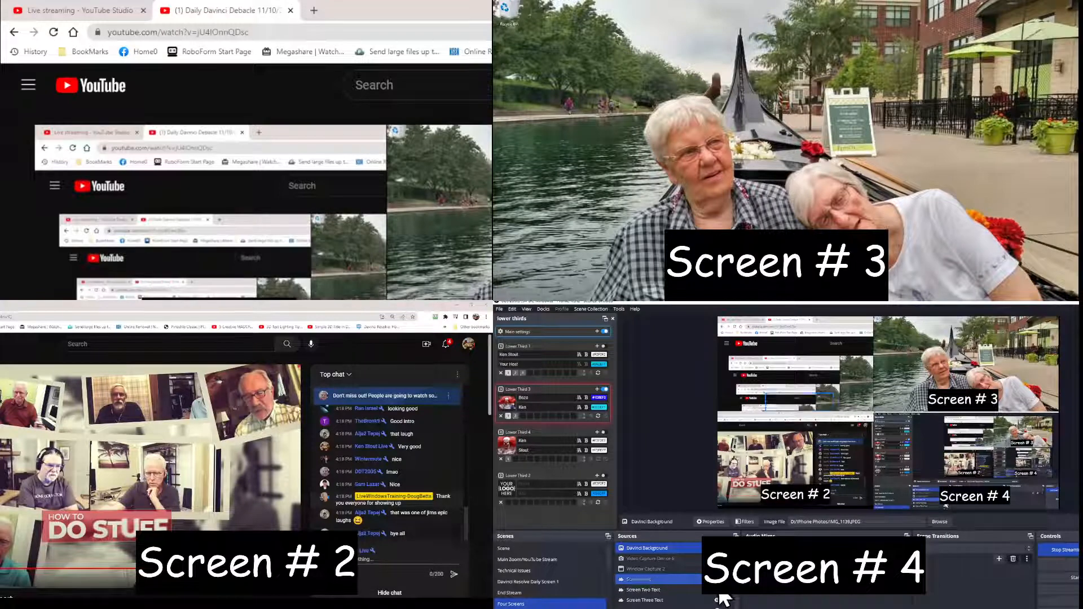
left_click(717, 601)
left_click(716, 590)
left_click(717, 608)
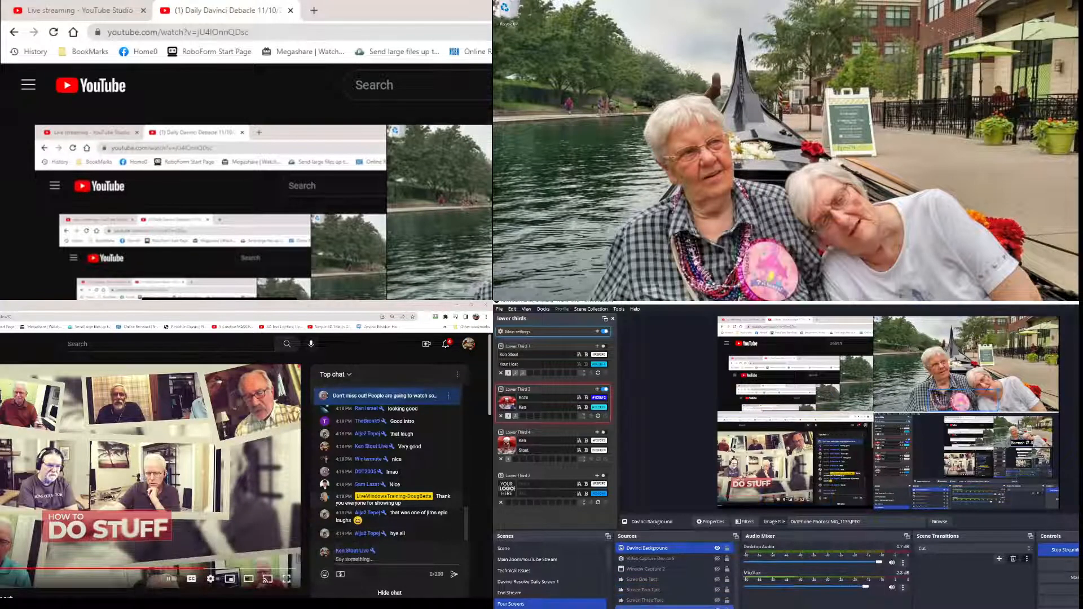
left_click(717, 608)
left_click(716, 608)
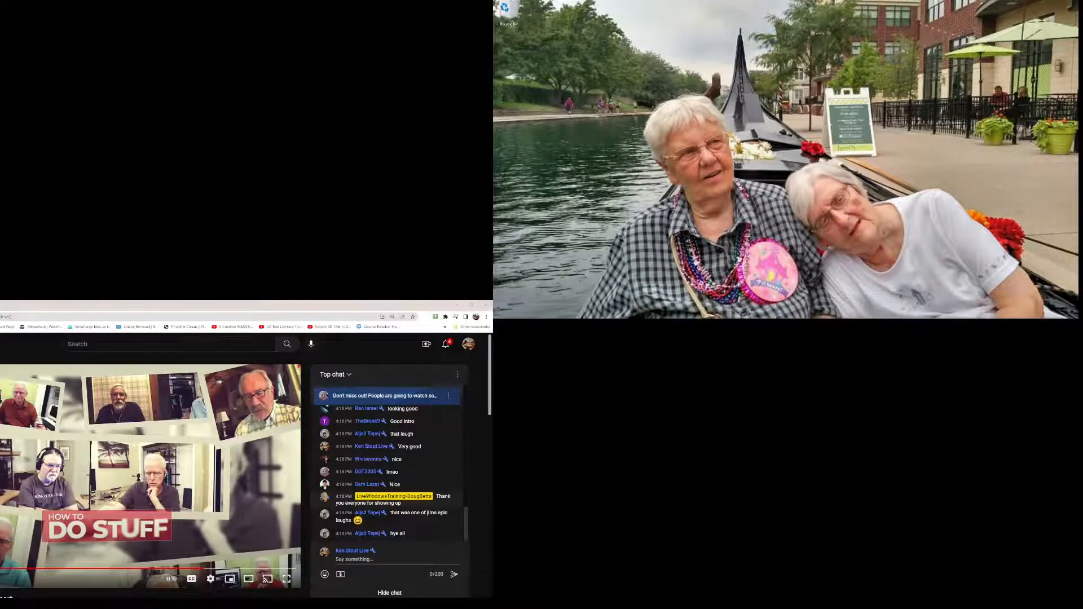
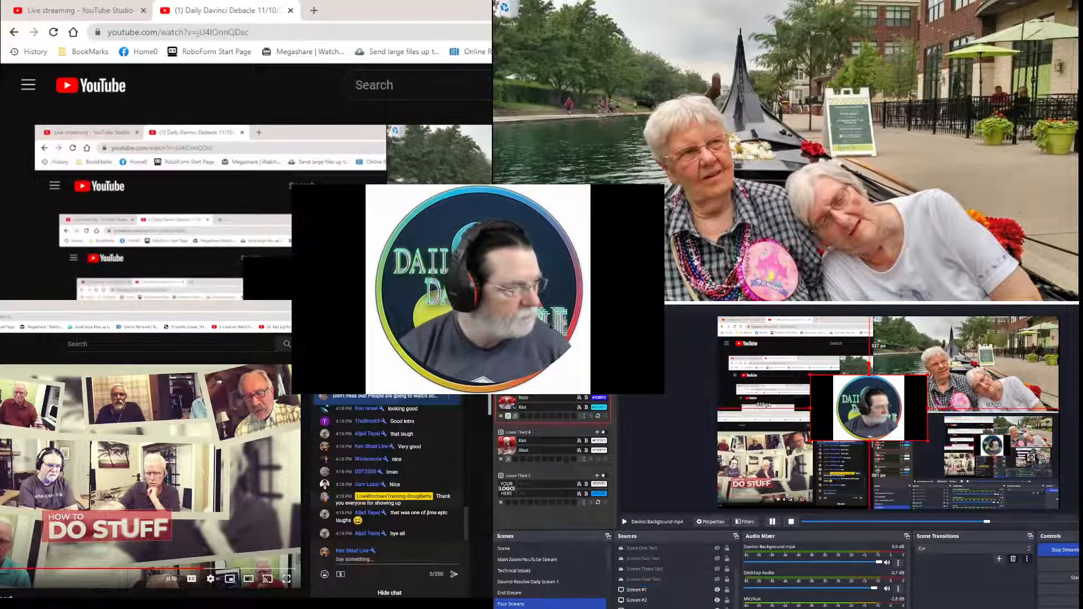
- Deselect the Davinci background video and make the text labels for Screens 1 to 4 visible again
left_click(669, 417)
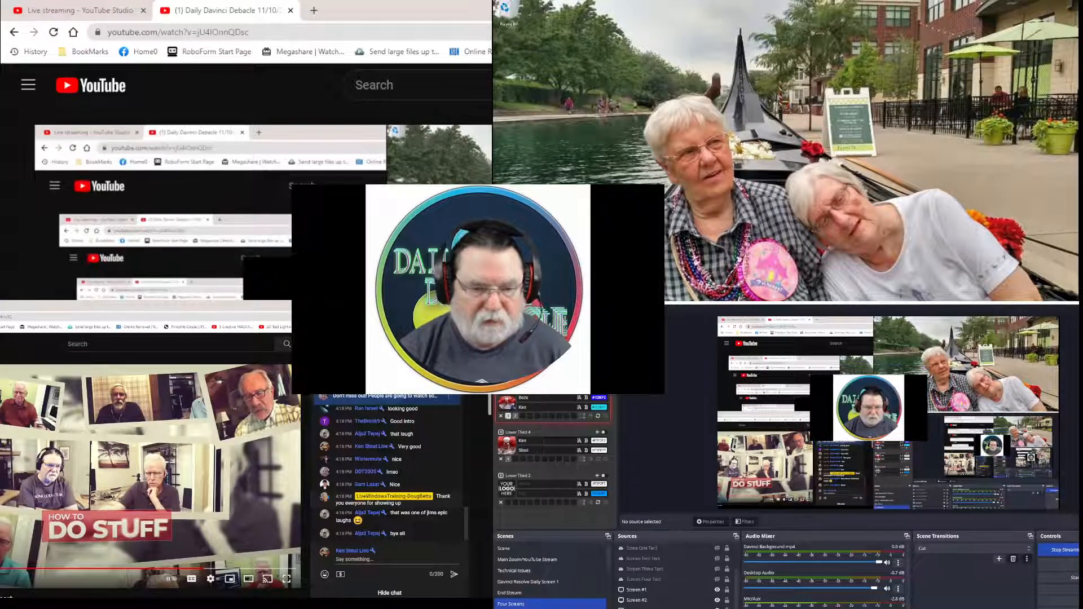
left_click(717, 579)
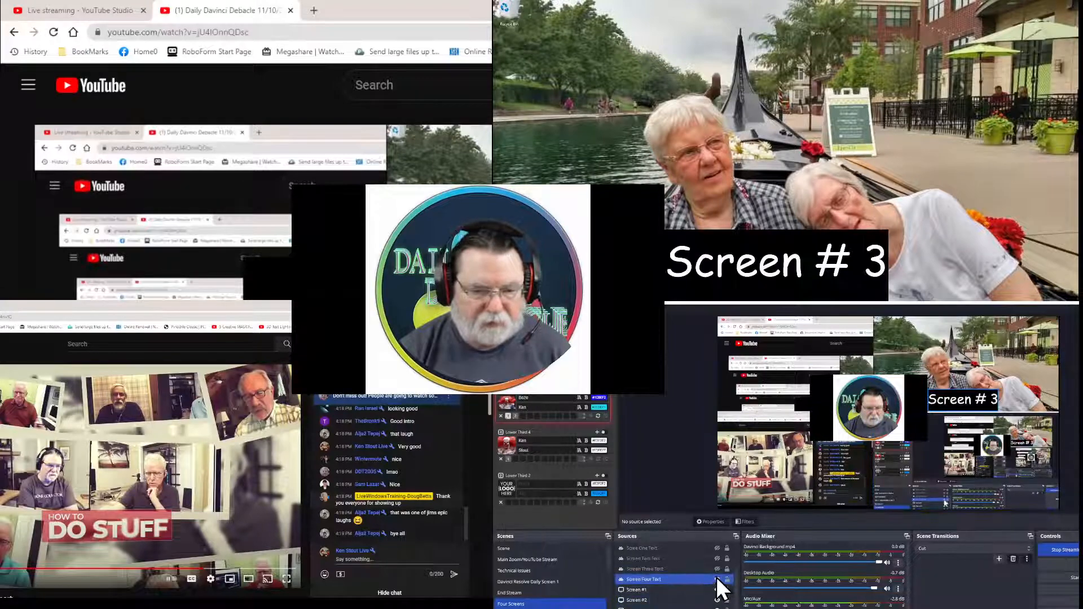
left_click(717, 568)
left_click(717, 558)
left_click(717, 549)
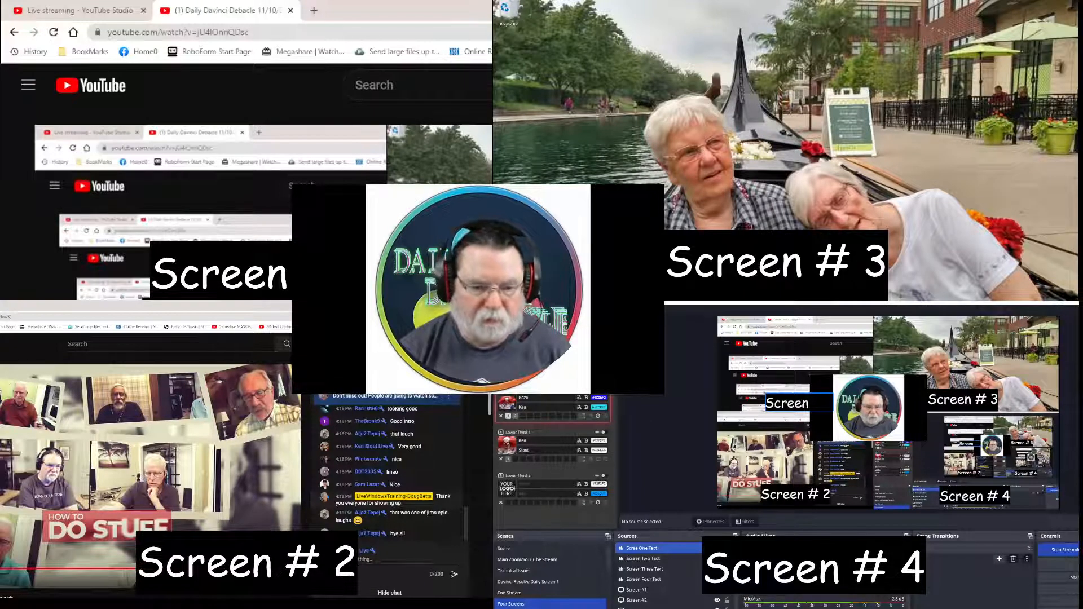
- Remove the Video Capture Device 6 and Davinci Background.mp4 sources from the Four Screens scene
left_click_drag(735, 597, 739, 589)
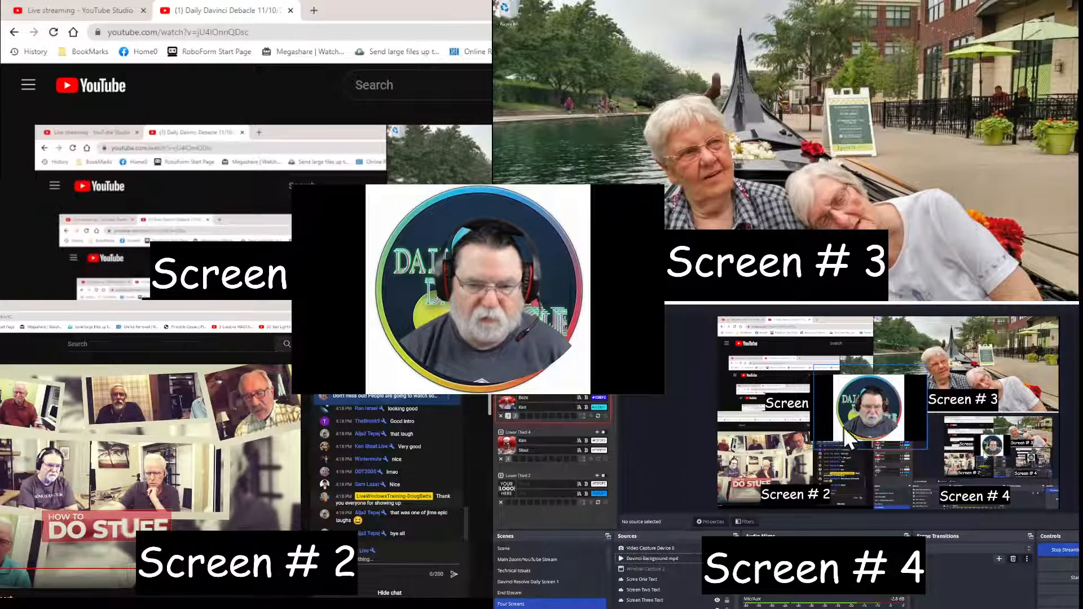
left_click(680, 550)
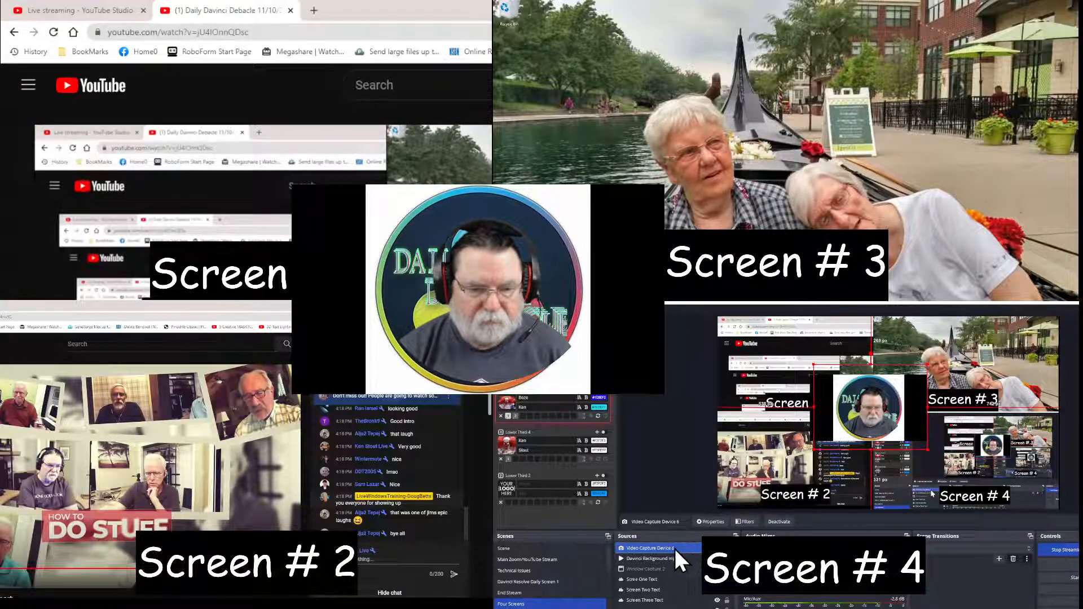
key("Delete")
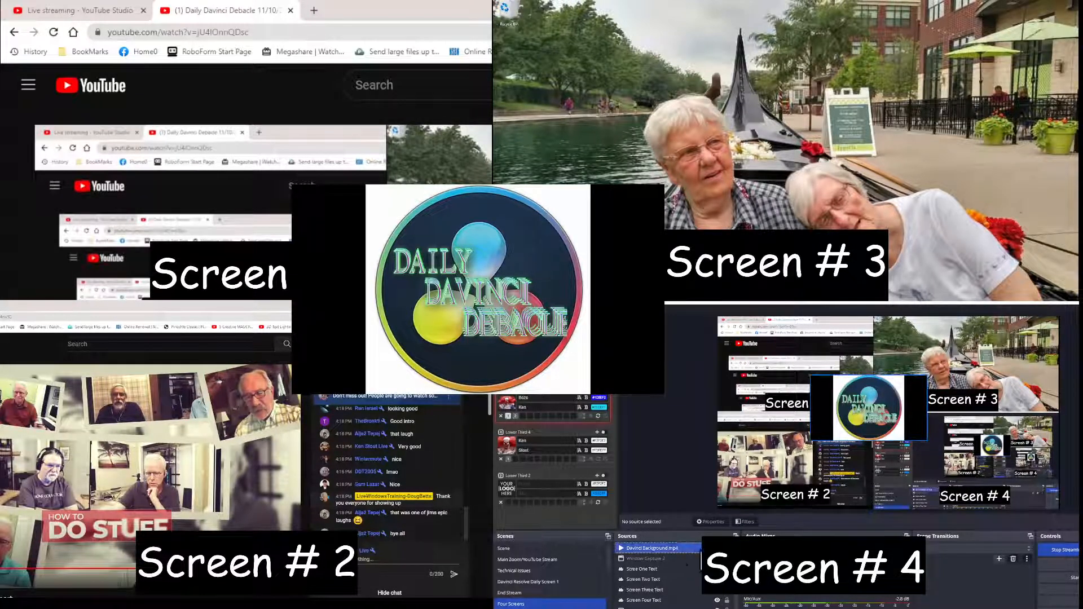
left_click(671, 548)
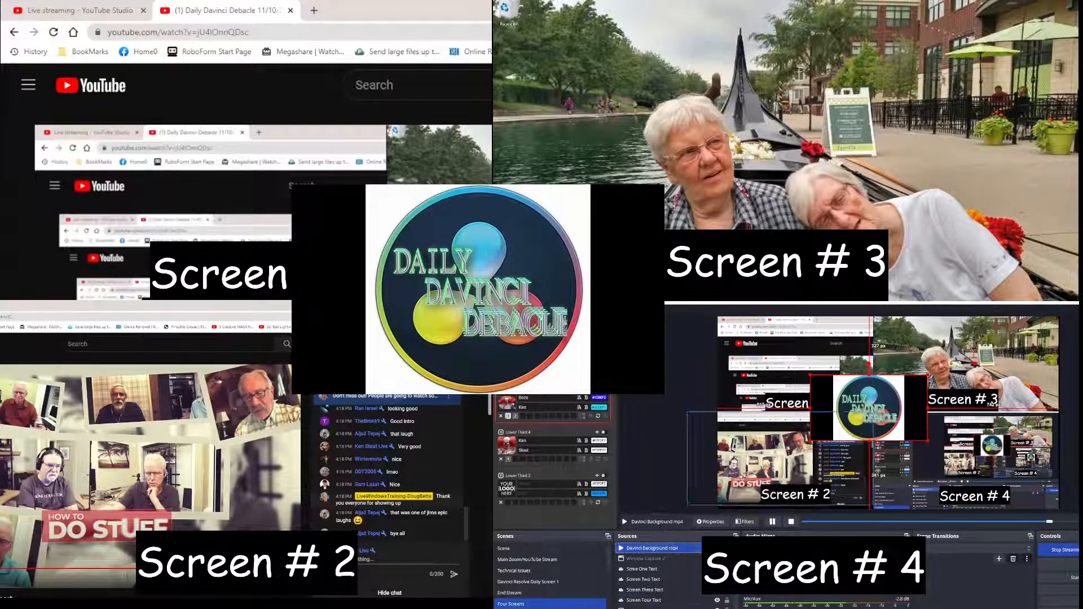
key("Delete")
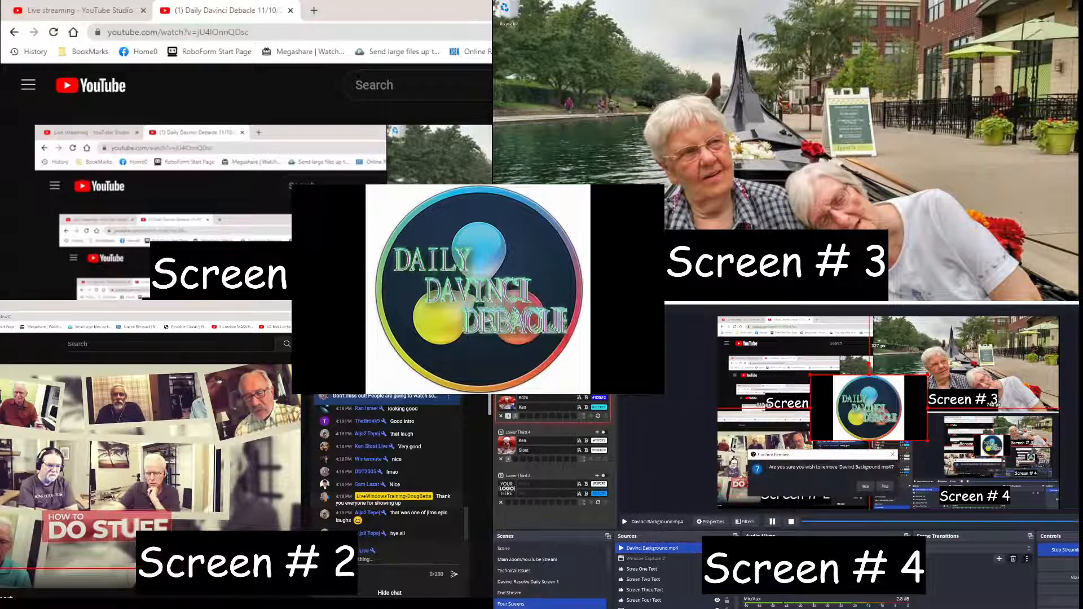
left_click(861, 486)
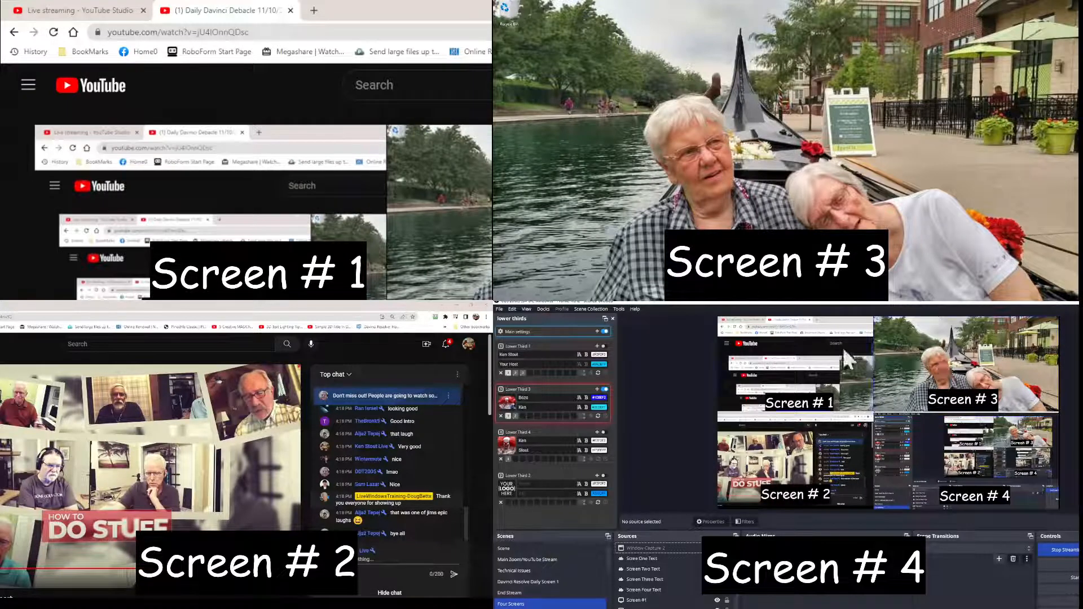
- Move the OBS window from Screen # 4 up to Screen # 3
left_click_drag(855, 301, 805, 21)
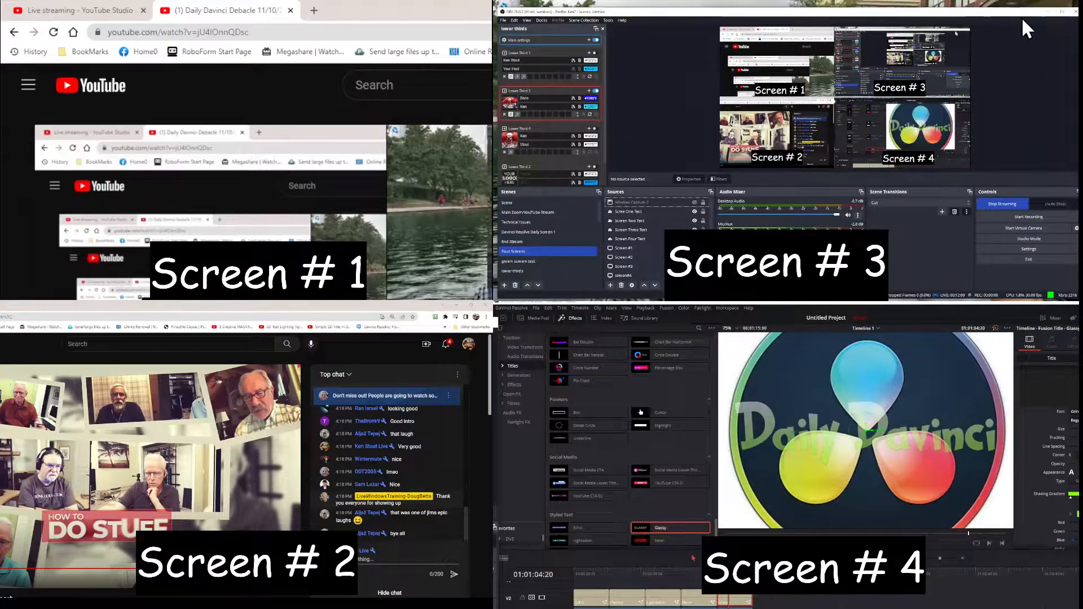
- Maximize the OBS window on Screen # 3 and switch to the Daily Davinci scene
left_click(1062, 12)
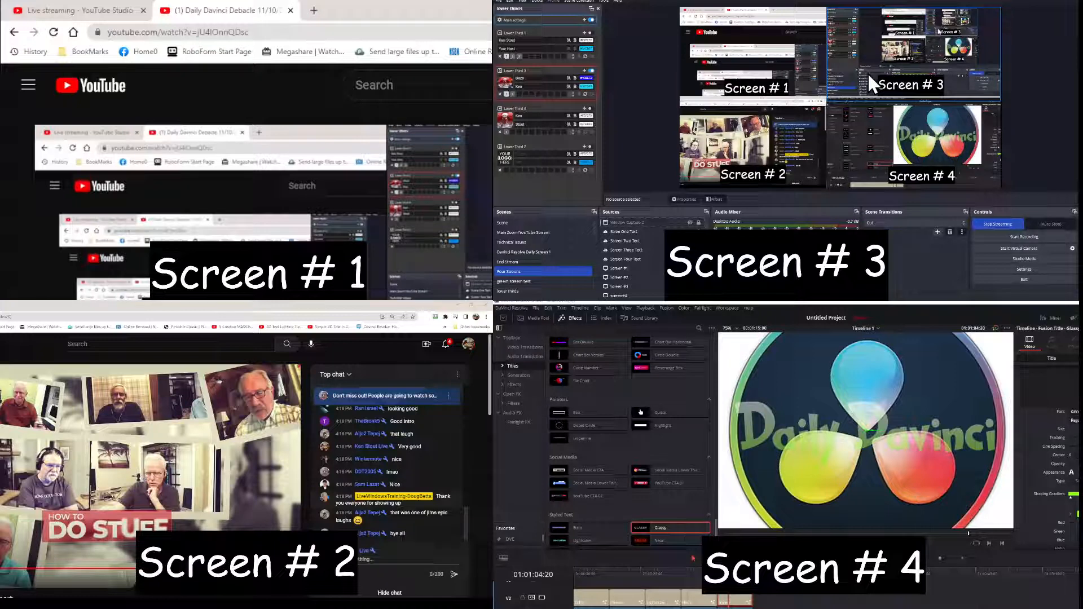
left_click(615, 287)
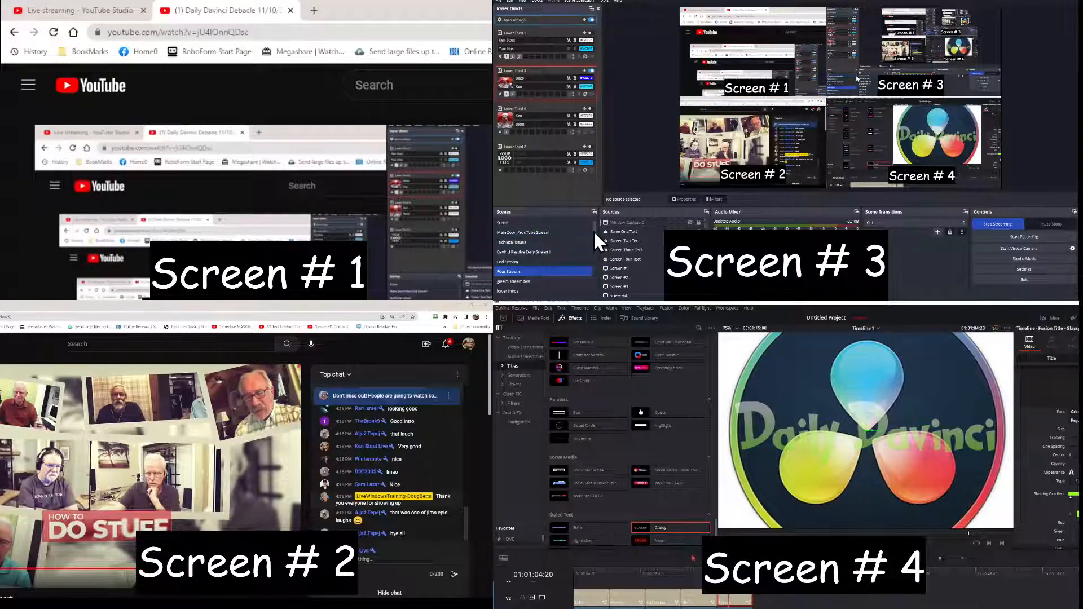
scroll(593, 232, "down", 1)
left_click_drag(595, 239, 595, 290)
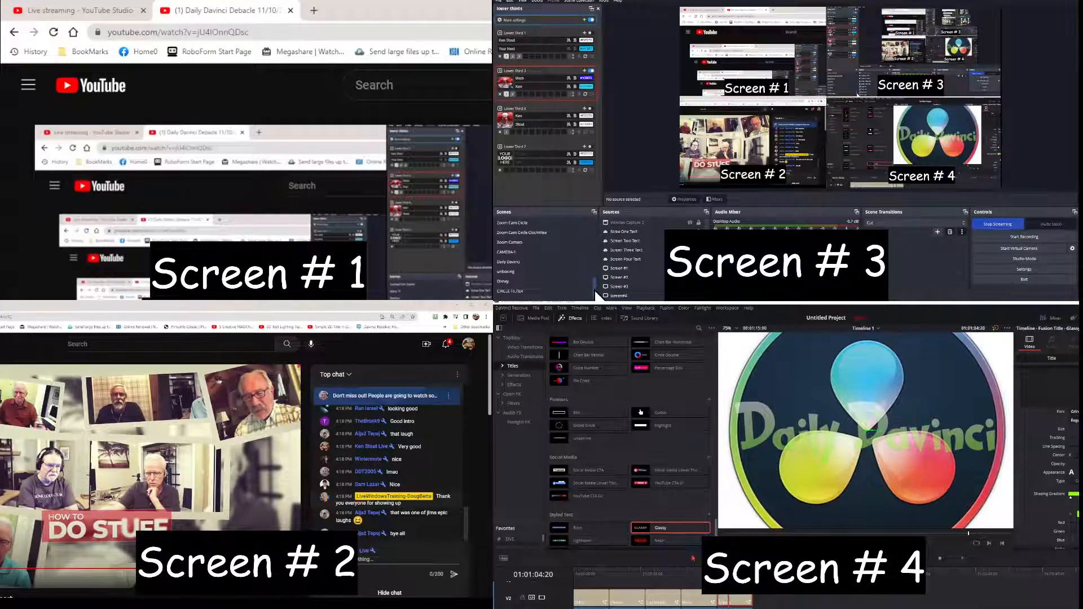
left_click(512, 263)
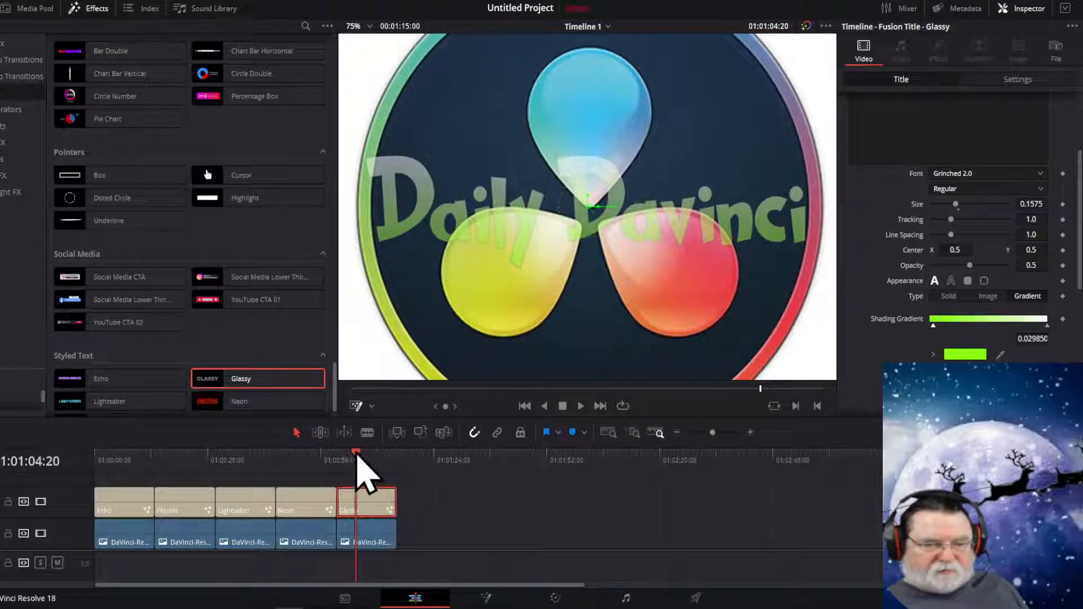
- In DaVinci Resolve, queue the 15-second Echo section from the timeline's start as "Daily Davinci Logs Echo Effect" in MP4 and render it
left_click_drag(356, 457, 71, 462)
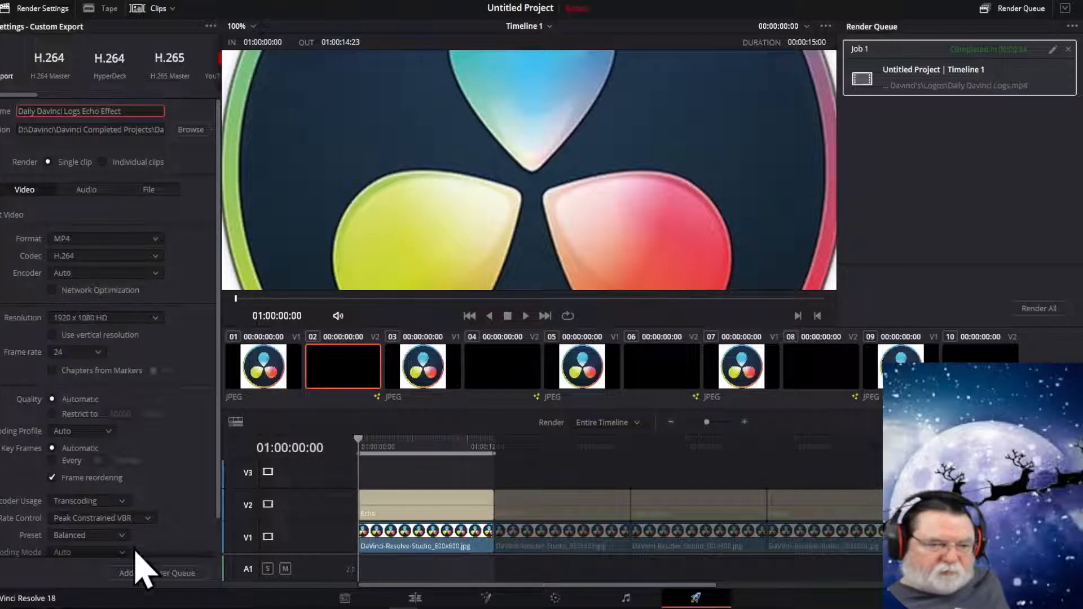
left_click(149, 573)
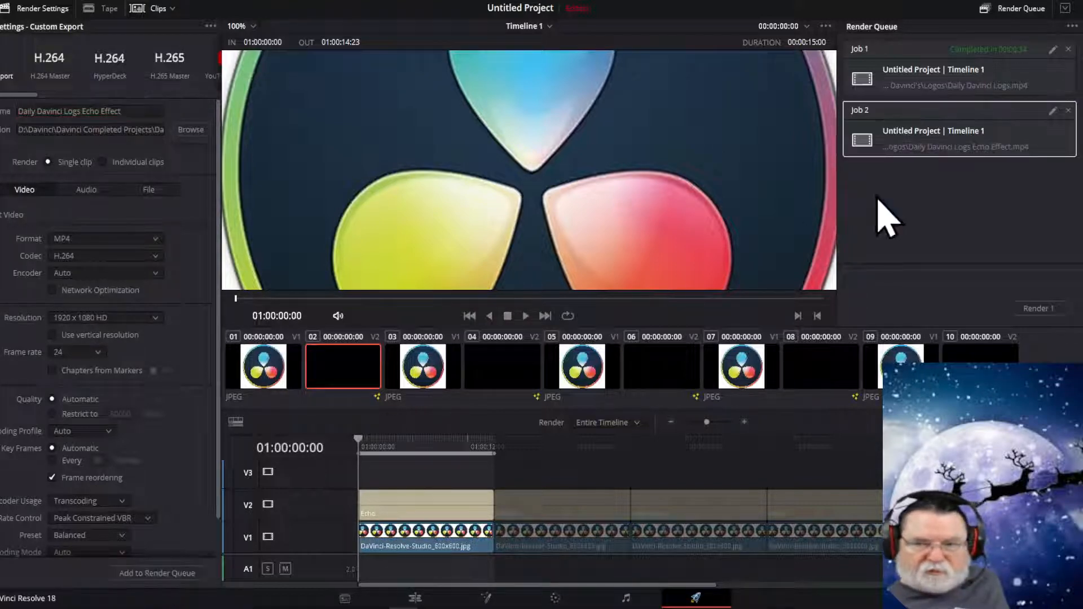
left_click(1037, 309)
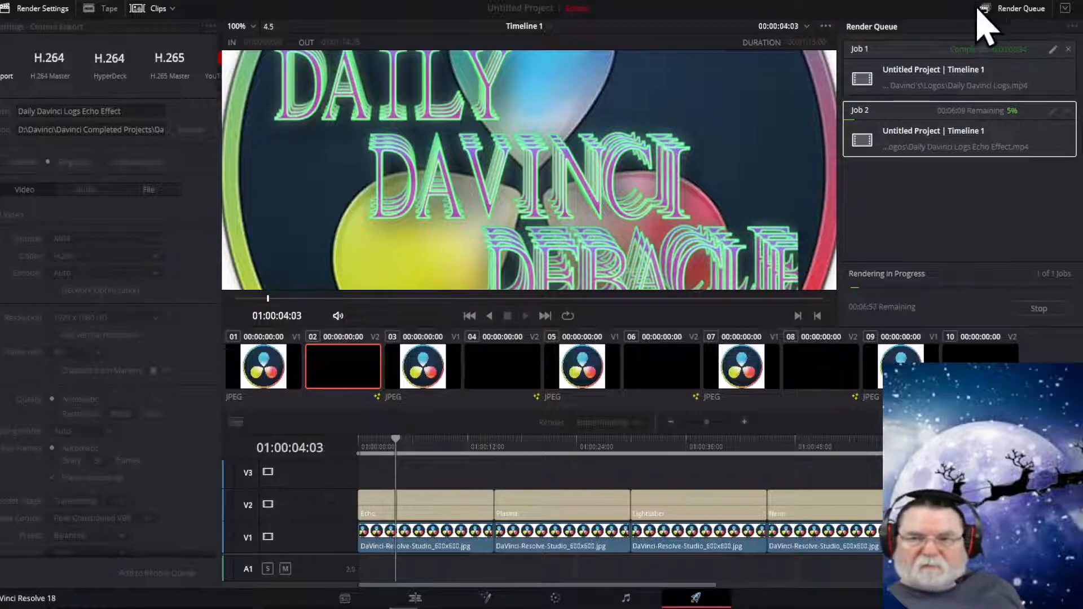
- Minimize DaVinci Resolve and maximize a new Chrome window on the same screen
left_click(1024, 7)
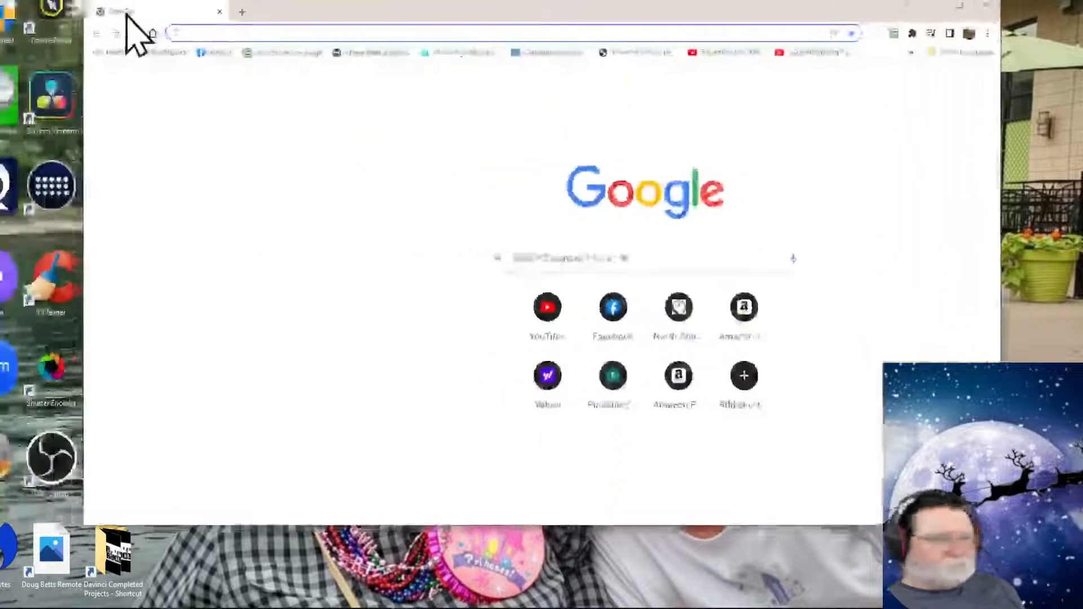
left_click_drag(125, 15, 104, 39)
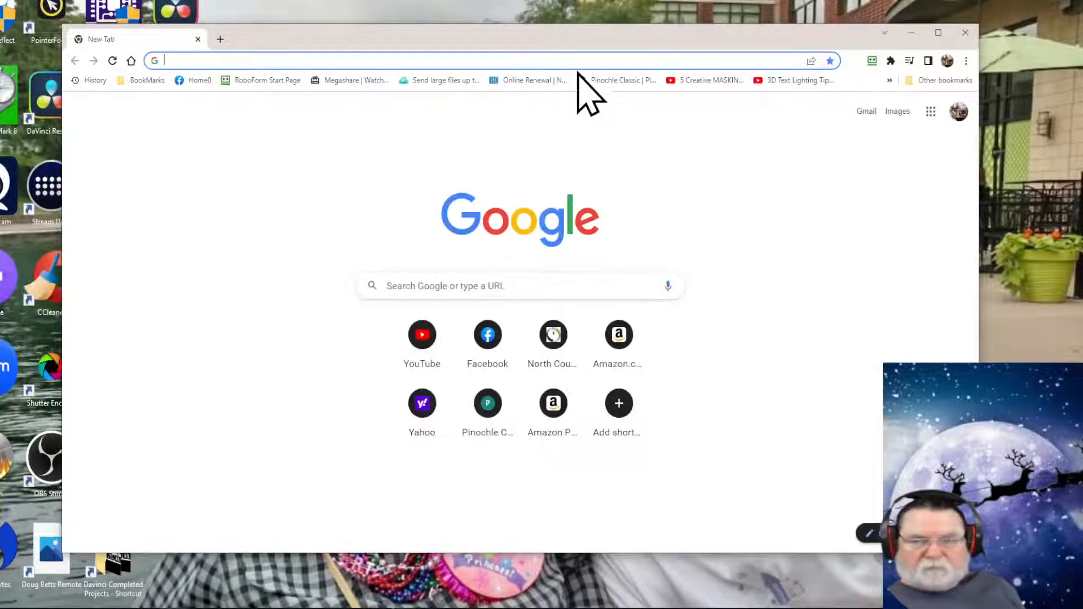
left_click(938, 33)
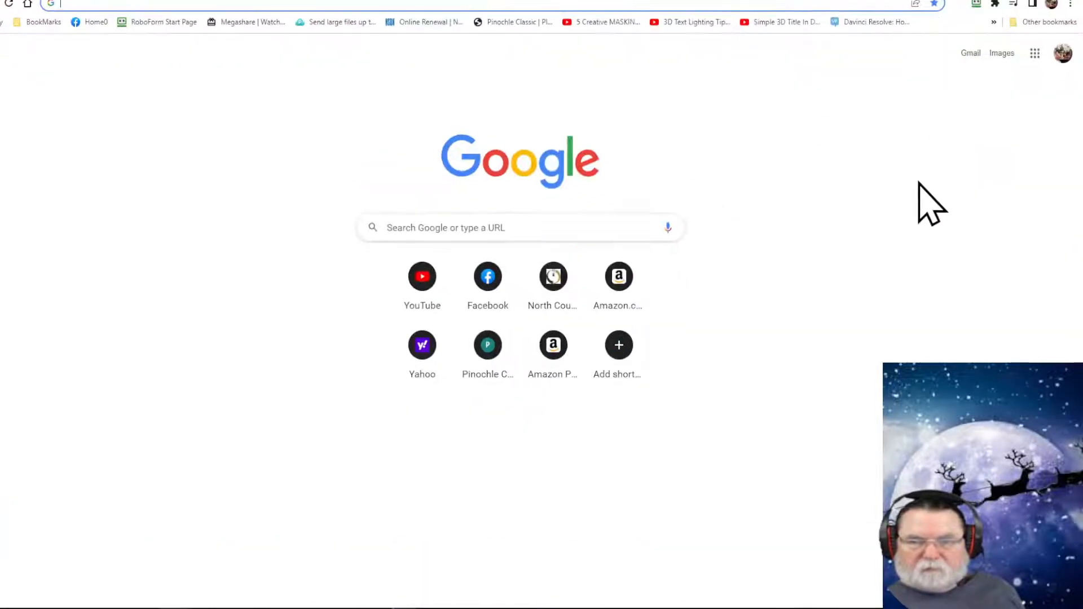
- Open the Video Editor Studio email in Gmail's Updates category and highlight "Starter Pack for Davinci Resolve!" in its text
left_click(970, 53)
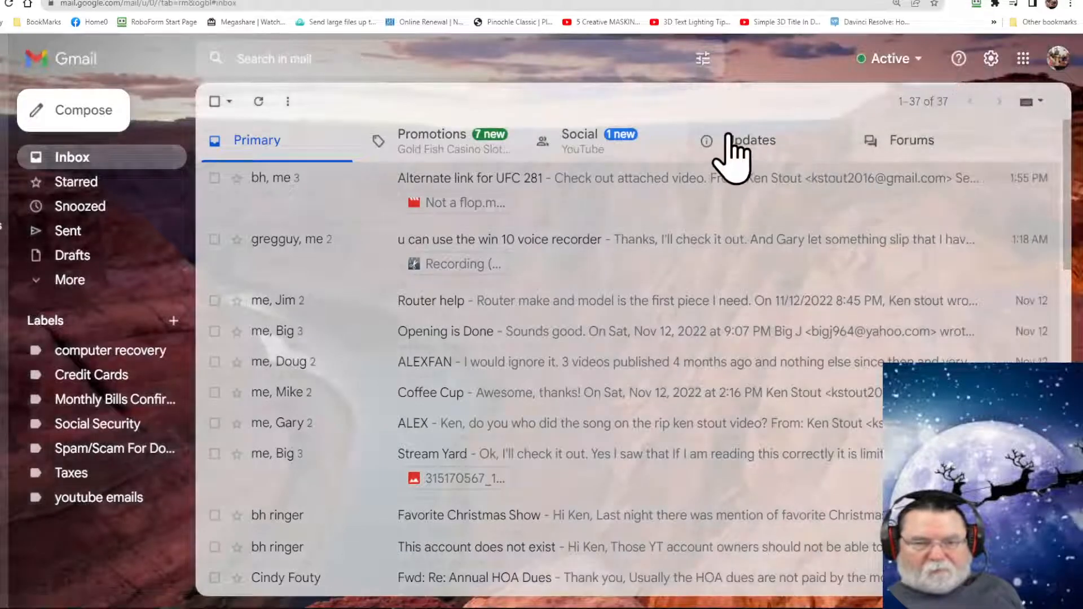
left_click(725, 141)
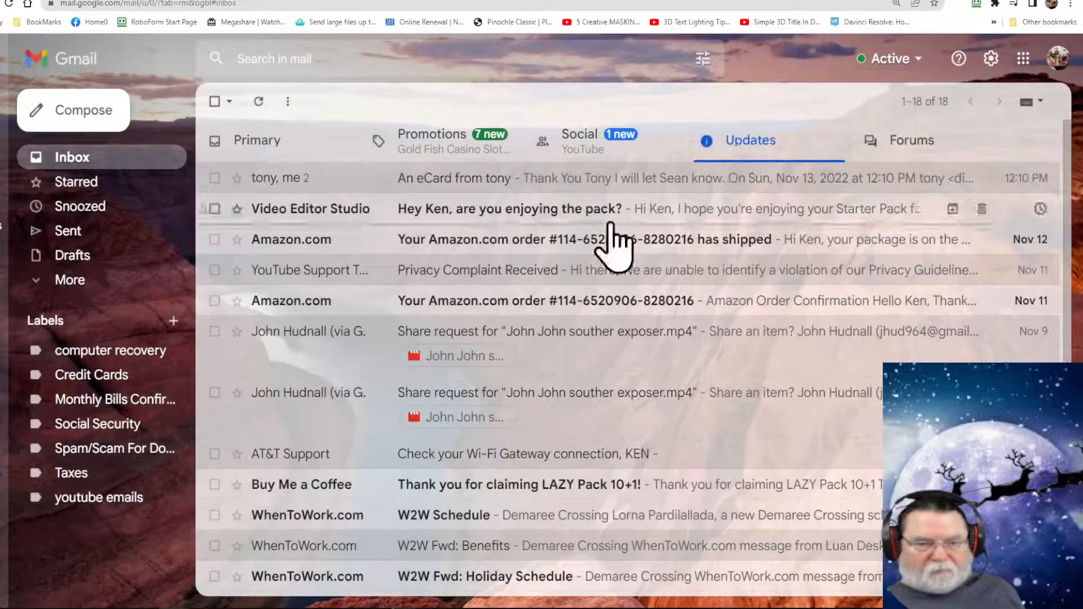
left_click(540, 217)
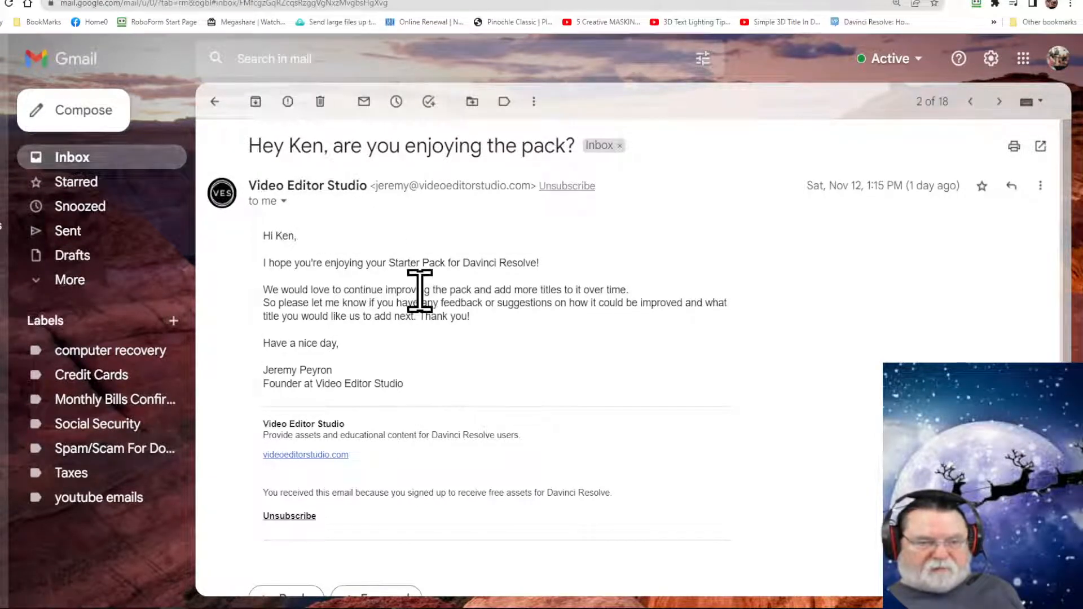
left_click_drag(389, 260, 625, 265)
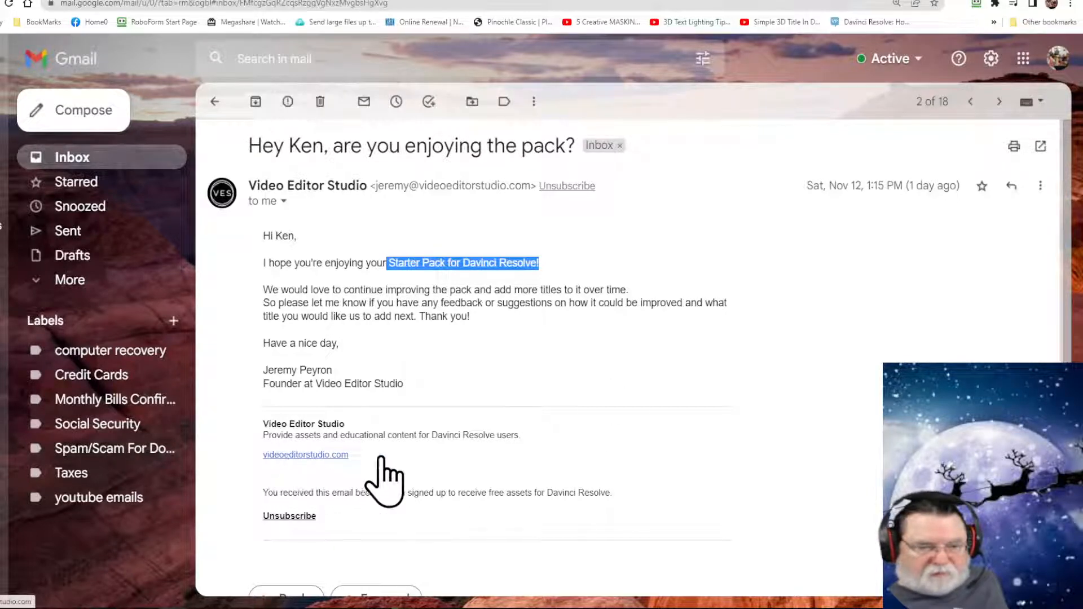
- Follow the email's link to videoeditorstudio.com and dismiss the free Starter Pack sign-up popup
left_click(304, 458)
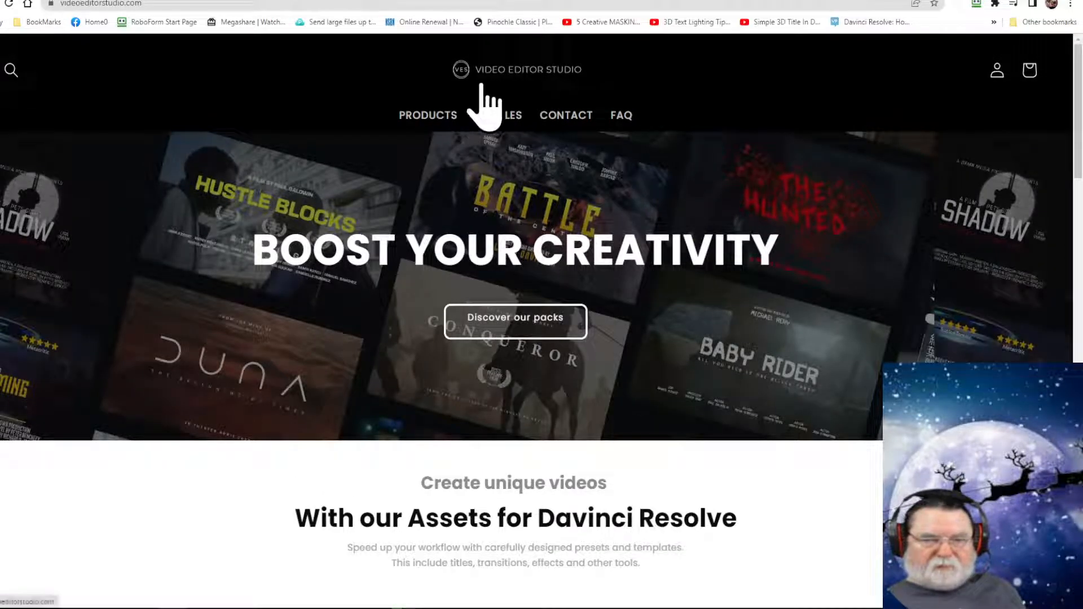
scroll(734, 310, "down", 2)
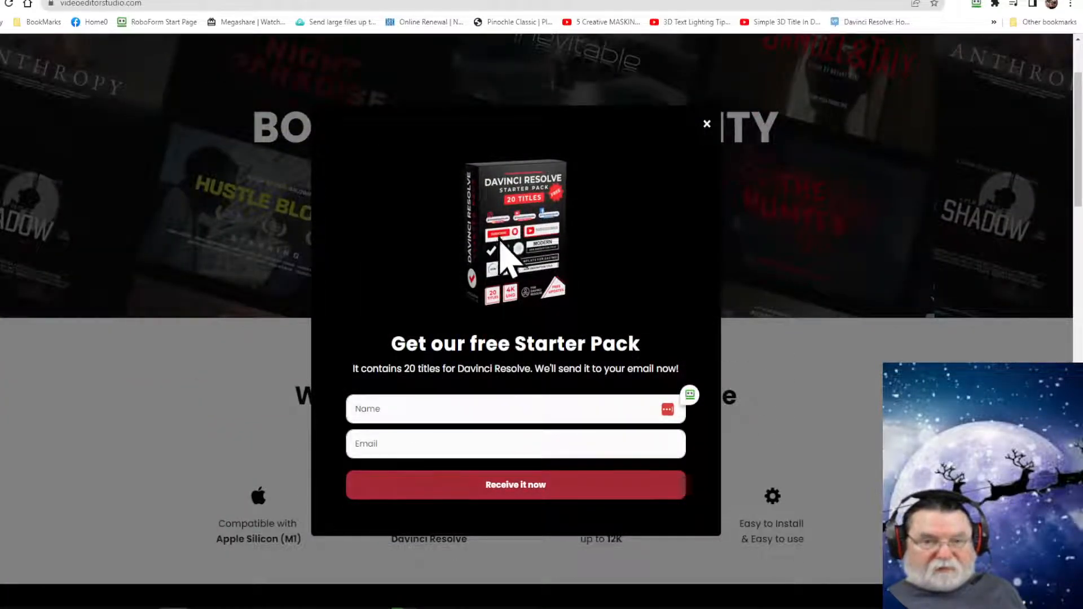
left_click(707, 123)
scroll(850, 318, "down", 3)
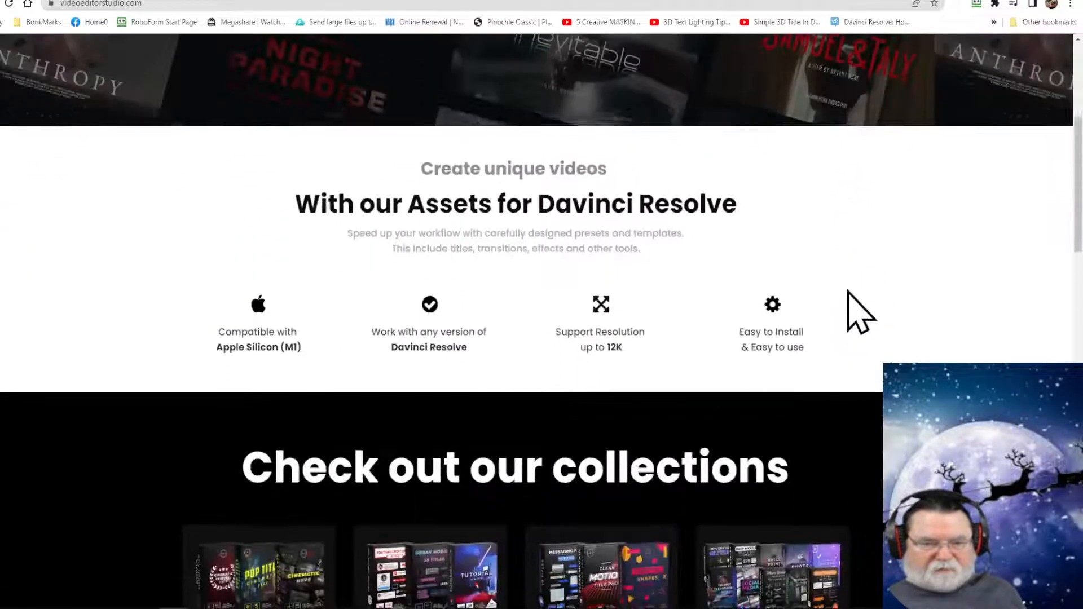
- Review the Video Editor Studio home page from its collections and title packs down to the Free Starter Pack section, and return to the start
scroll(857, 310, "down", 7)
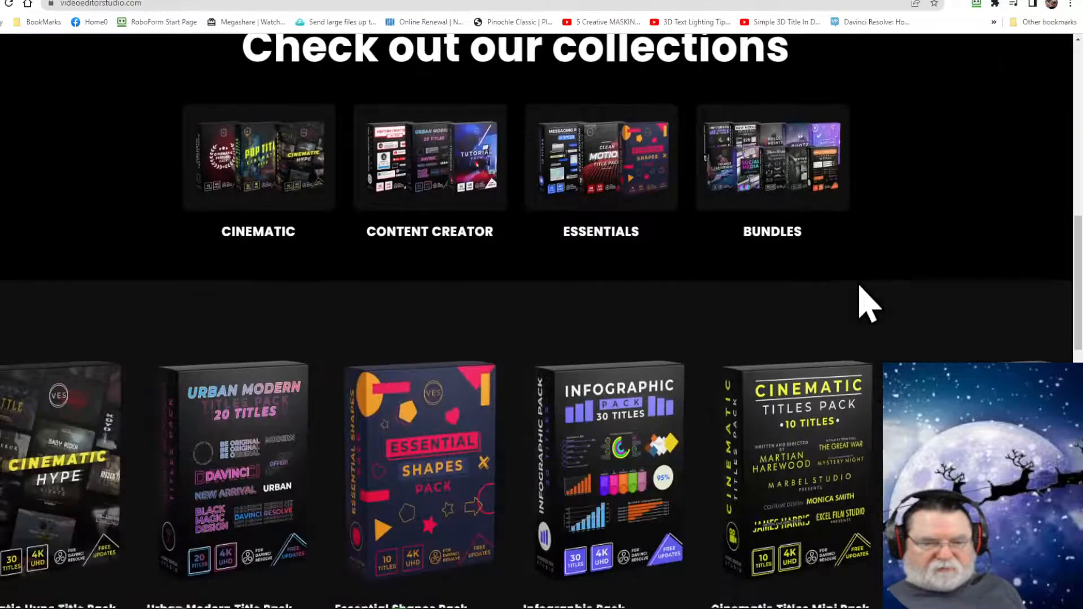
scroll(866, 302, "down", 1)
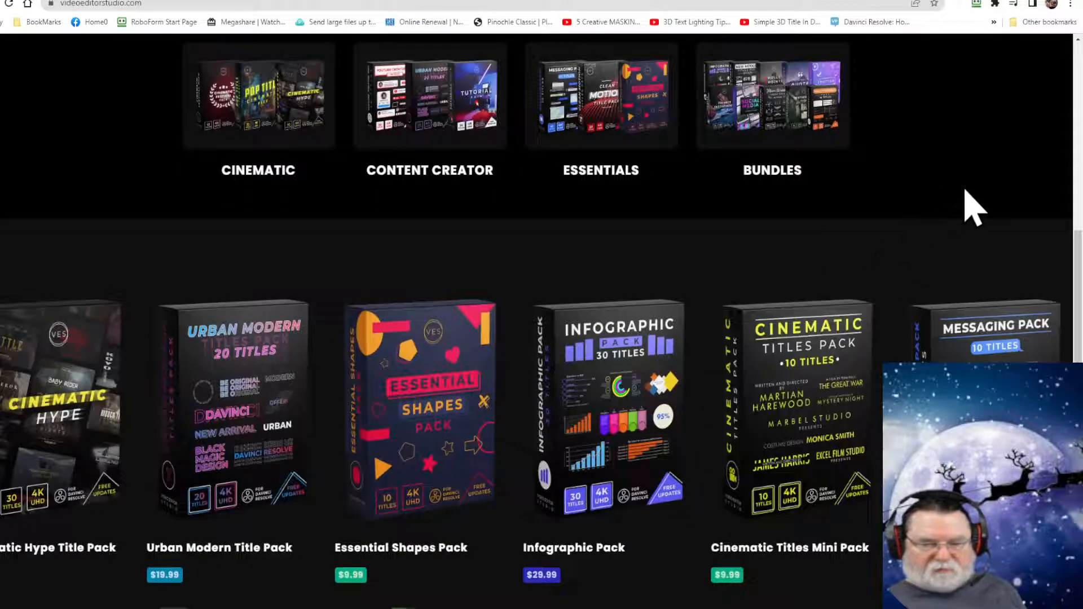
scroll(967, 206, "down", 3)
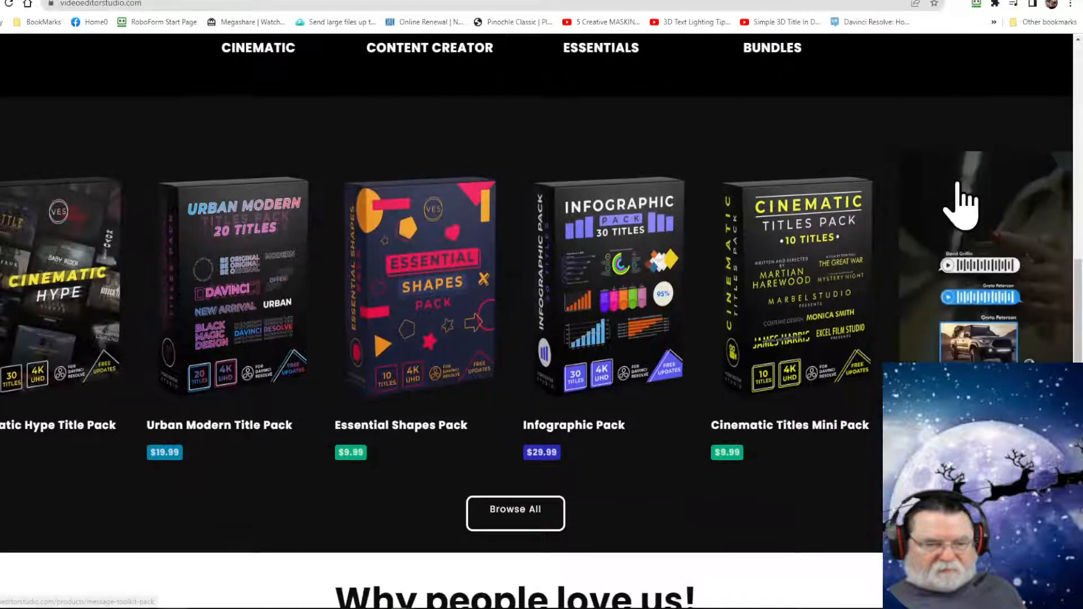
scroll(959, 183, "down", 8)
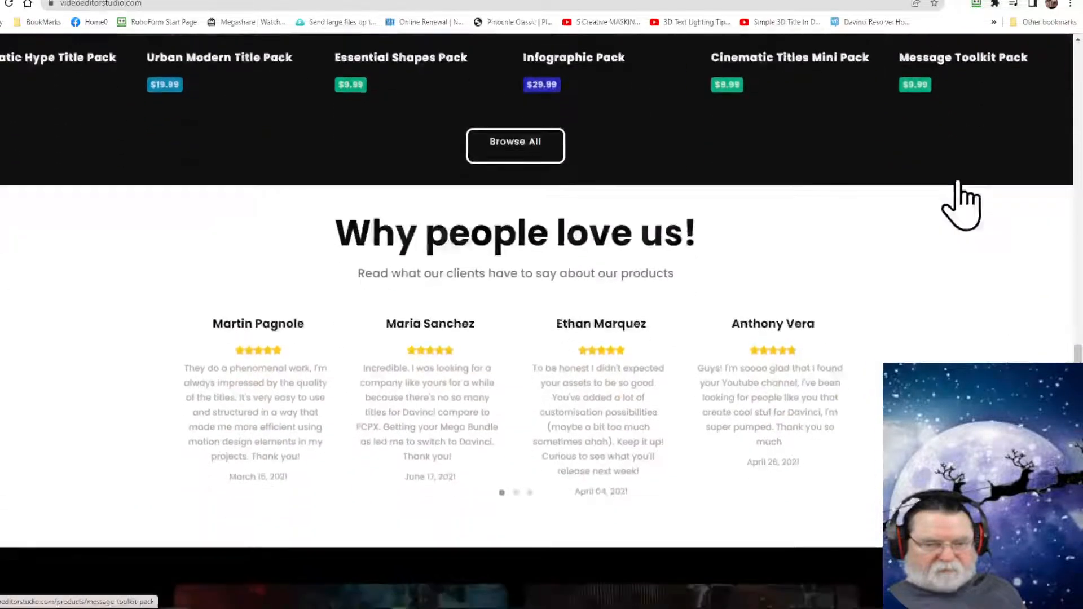
scroll(969, 201, "down", 4)
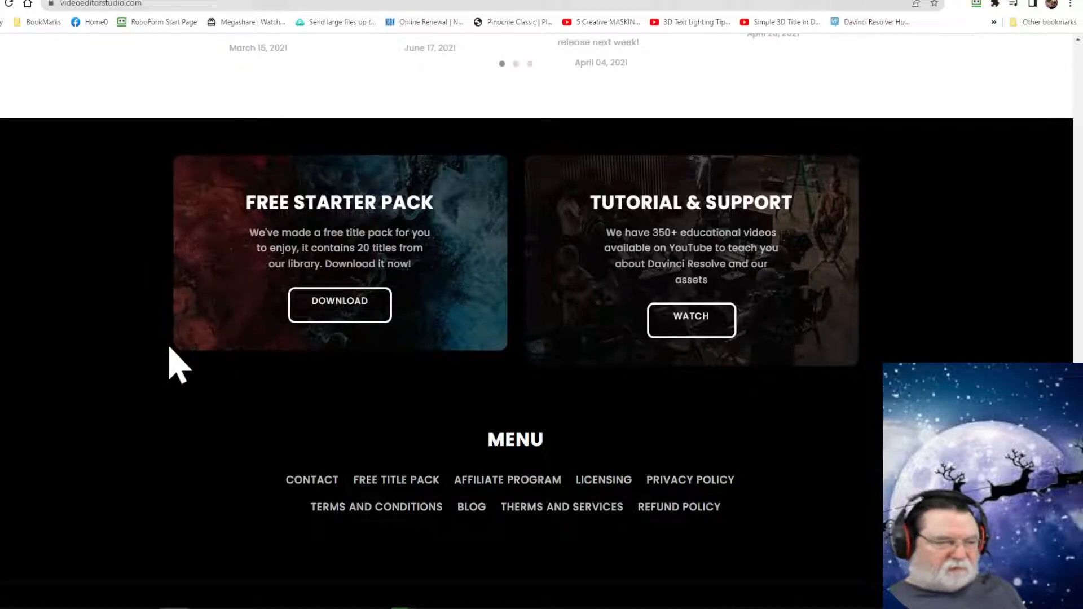
scroll(167, 365, "down", 2)
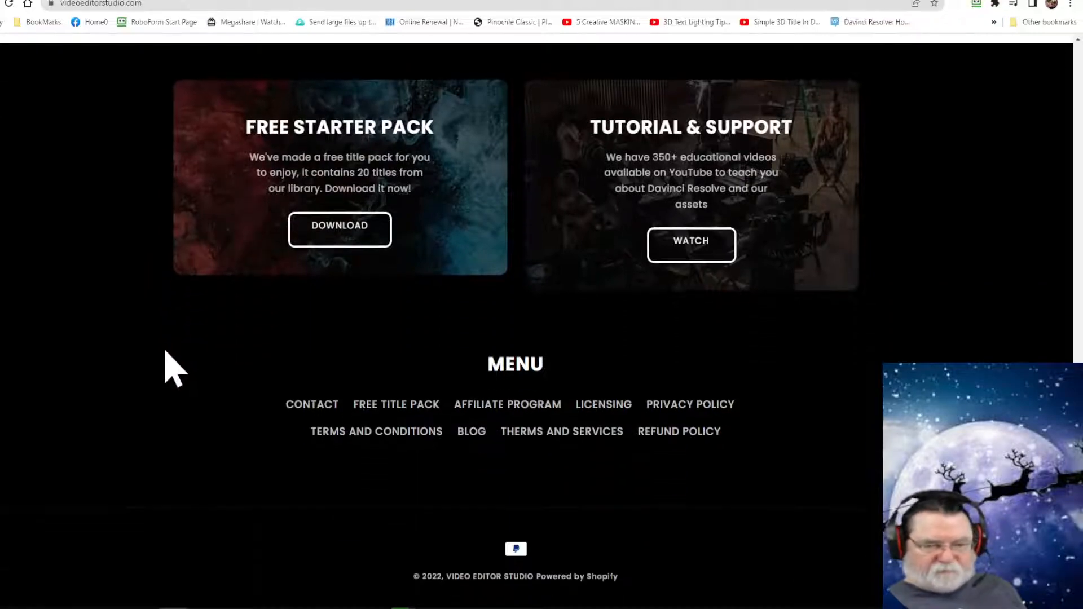
scroll(165, 358, "up", 6)
scroll(167, 367, "up", 12)
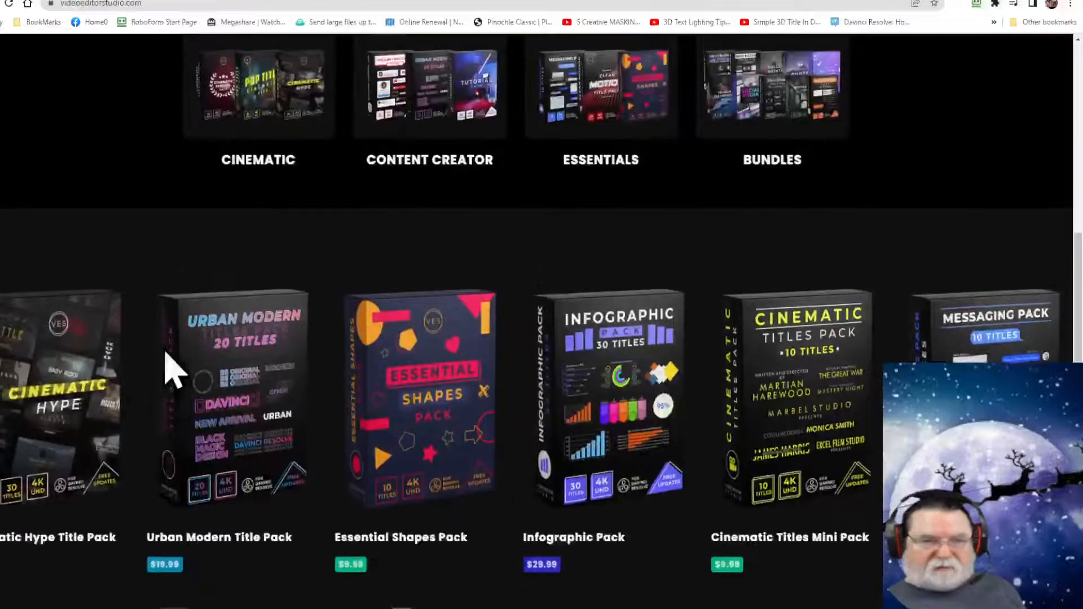
scroll(172, 369, "up", 9)
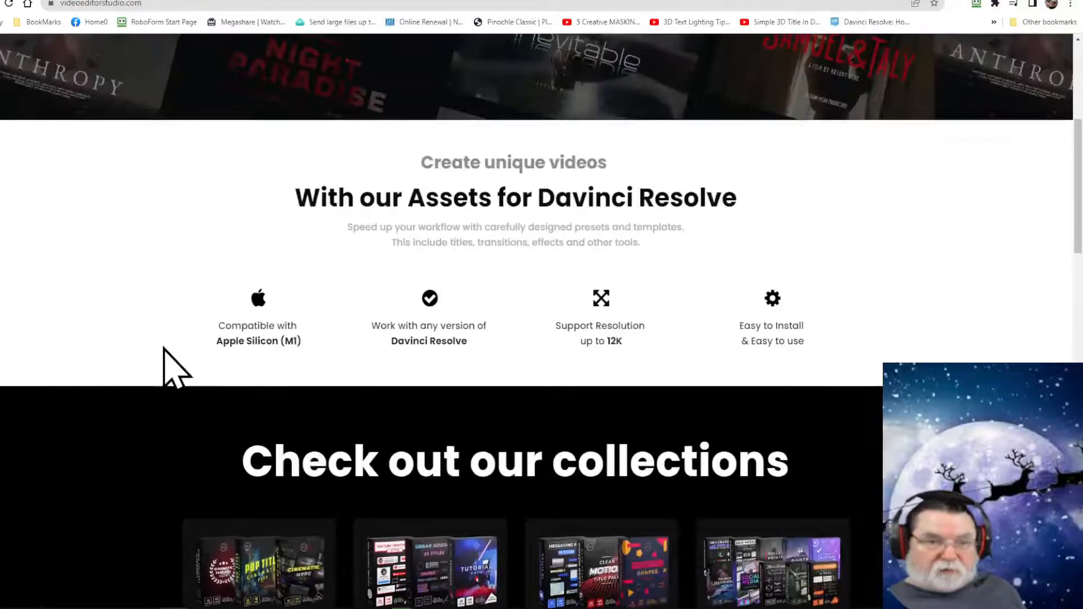
scroll(172, 369, "up", 1)
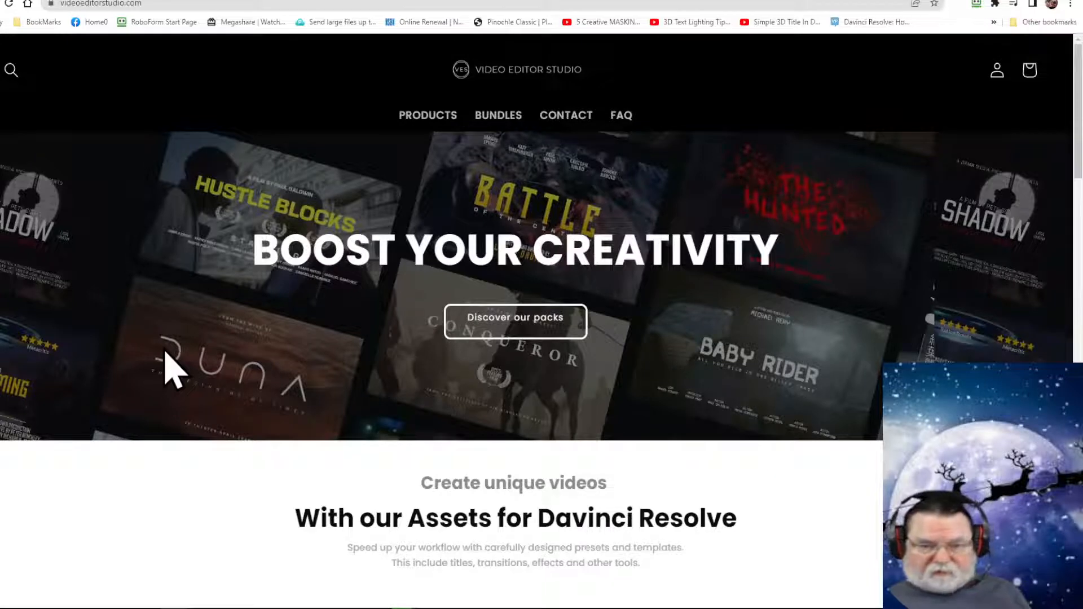
- Return to the Video Editor Studio email, mark it as unread, and switch back to DaVinci Resolve
left_click(234, 1)
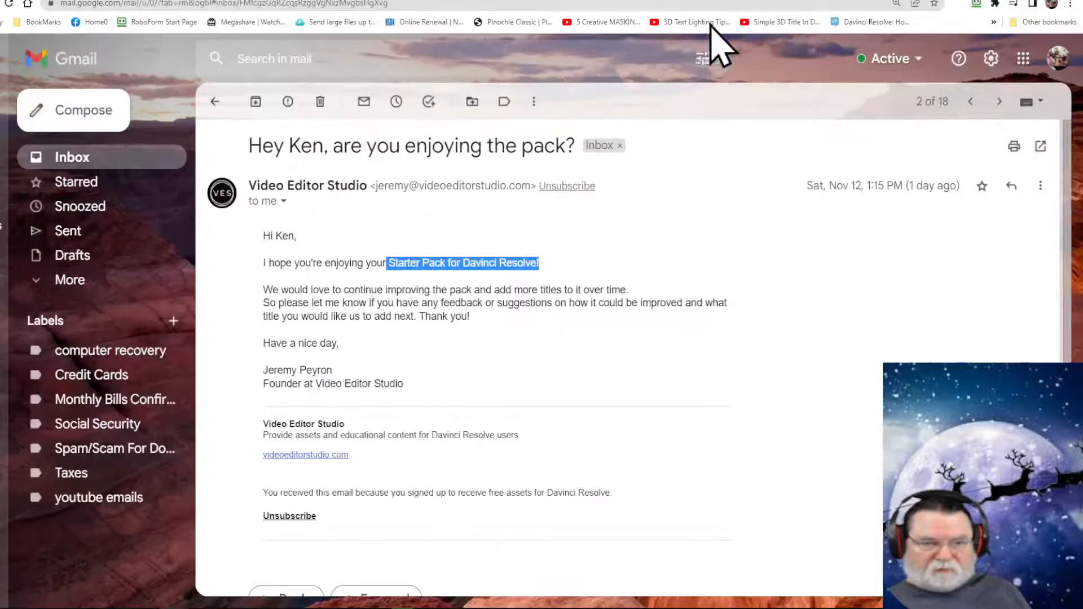
left_click(364, 102)
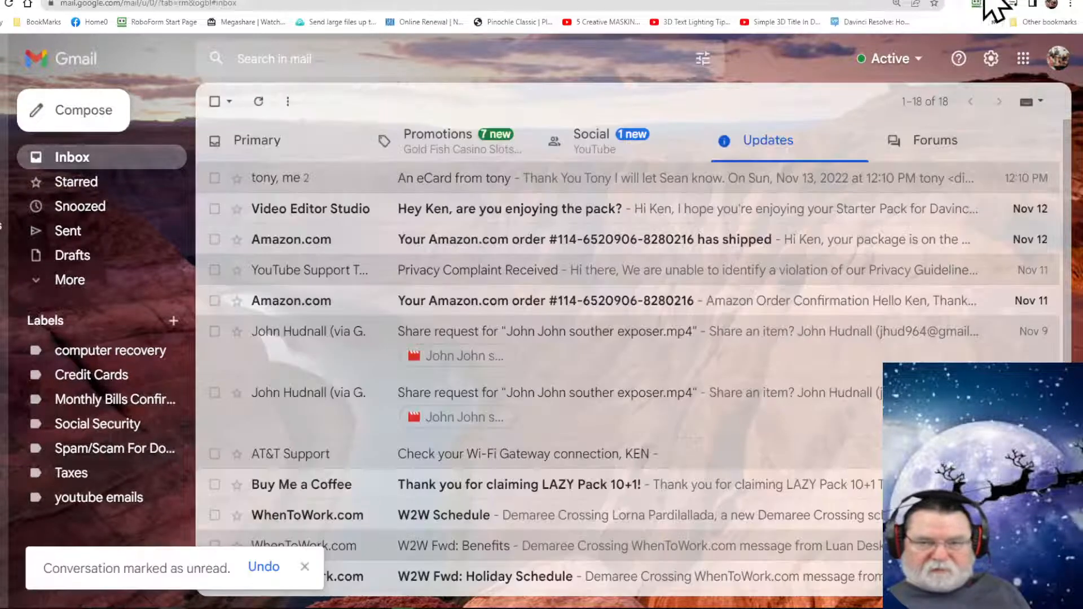
left_click(1024, 9)
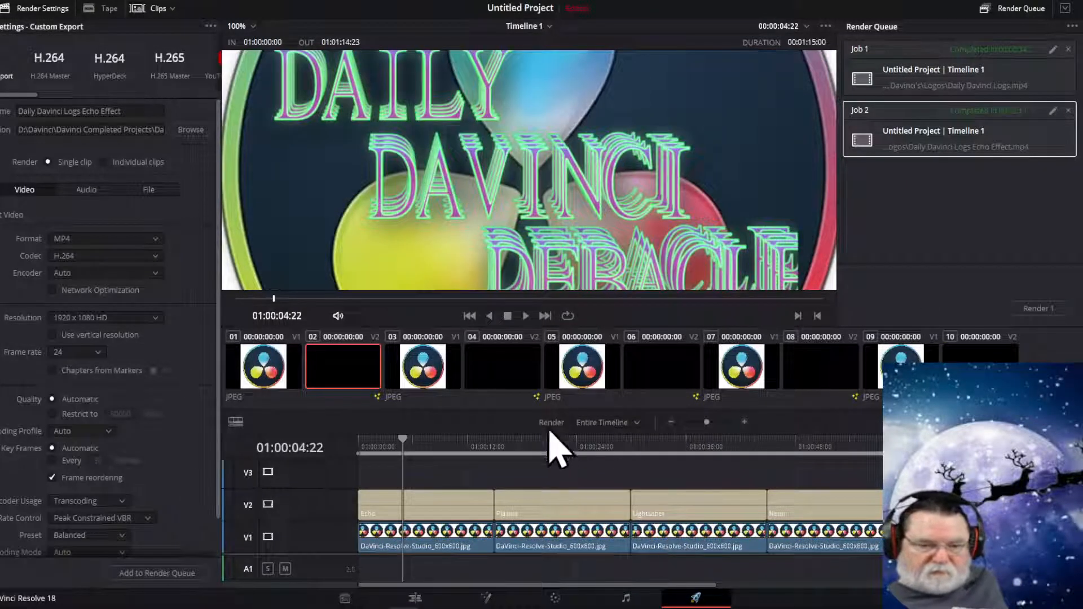
- Open the Echo title in the Fusion page, enlarge the node area to examine its node tree, and return to the Edit page
left_click(420, 603)
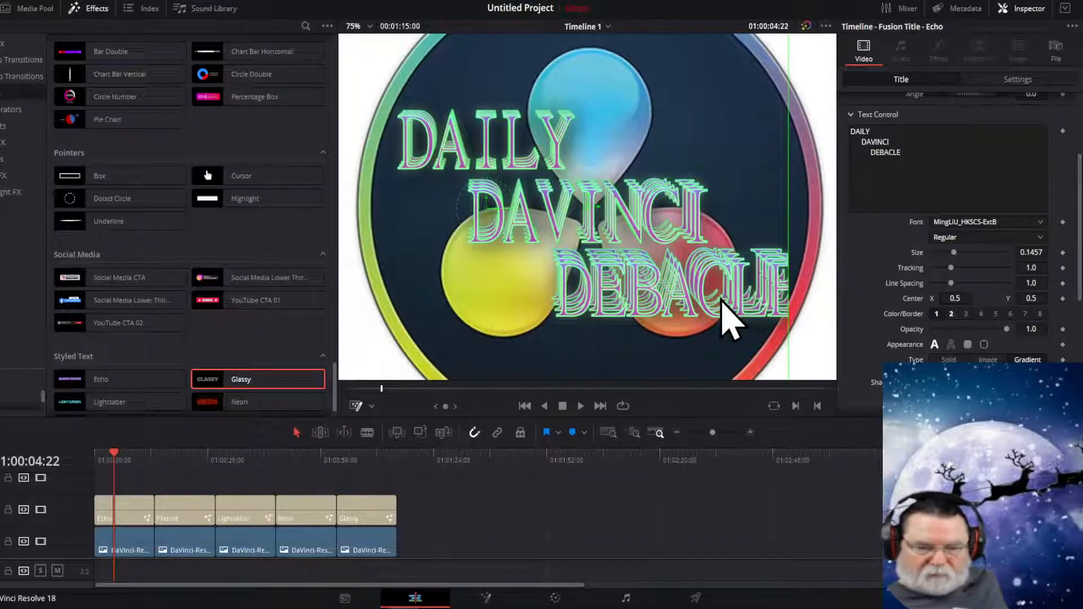
left_click(485, 599)
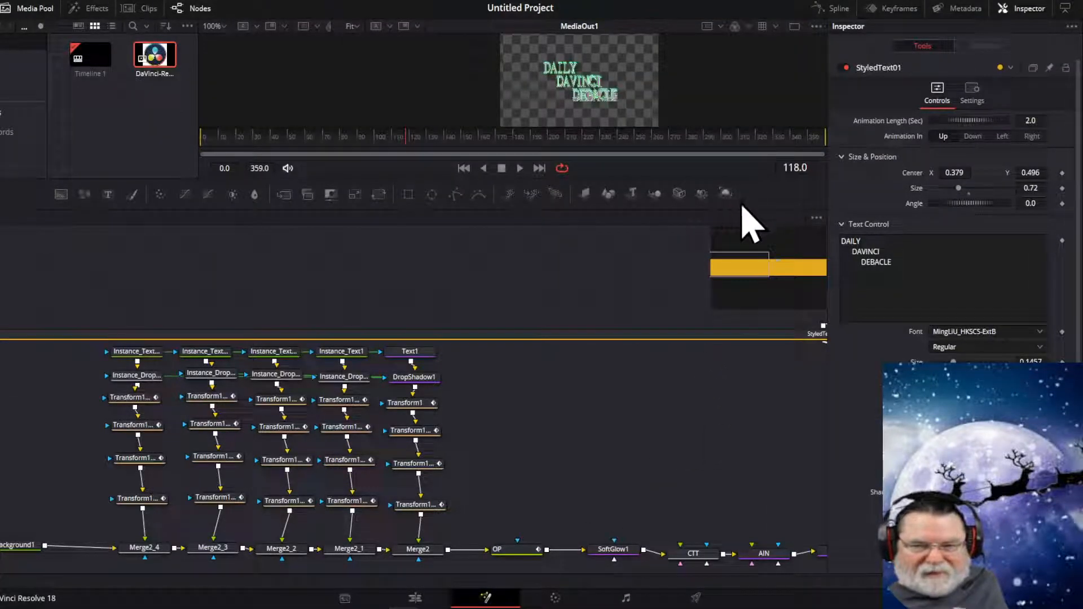
left_click_drag(752, 212, 758, 96)
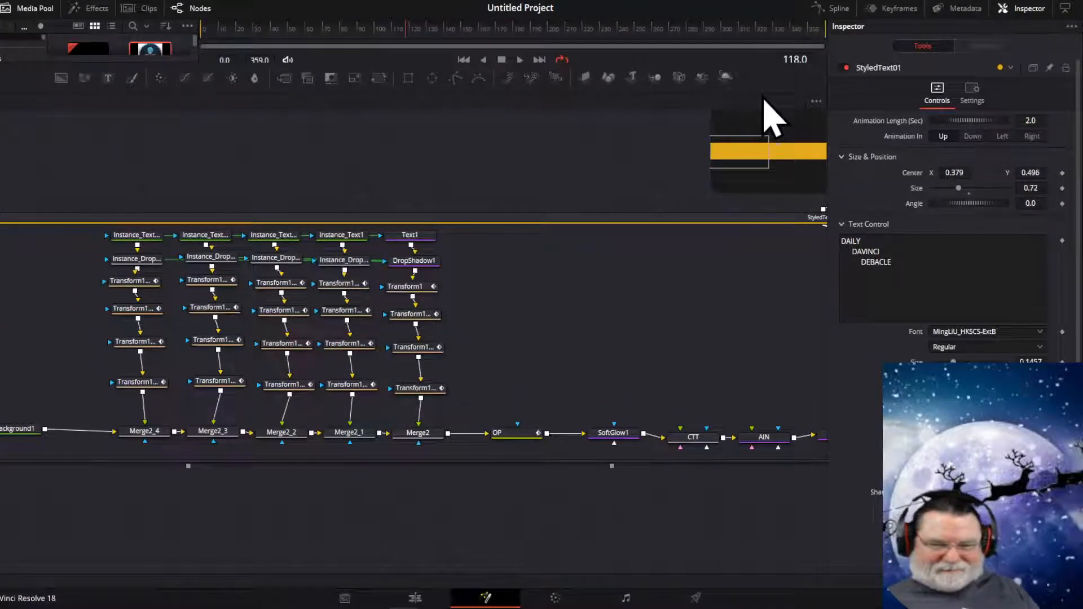
left_click_drag(756, 152, 733, 153)
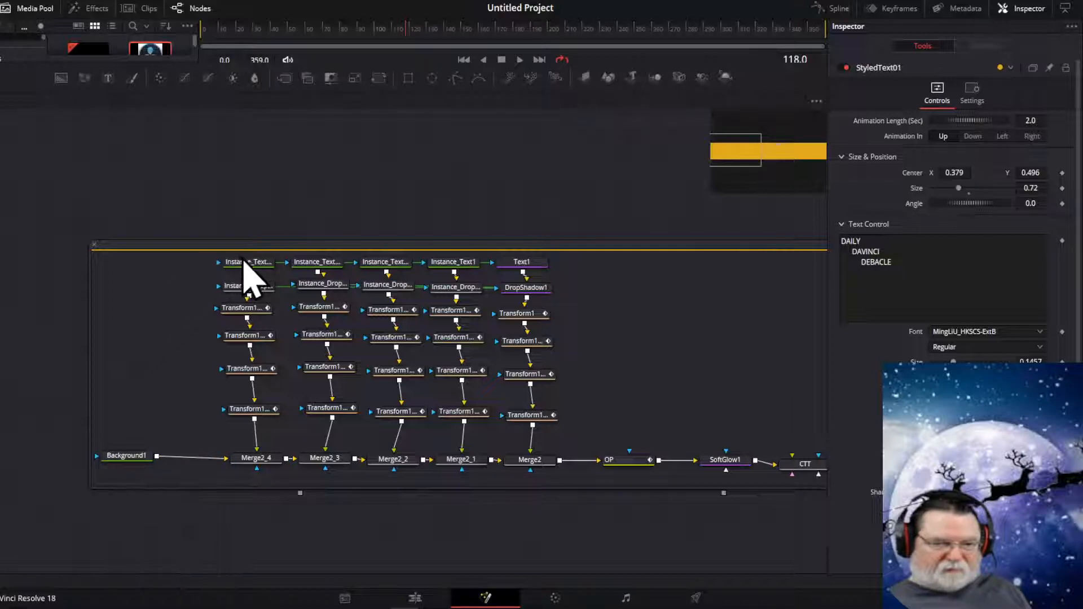
mouse_move(249, 267)
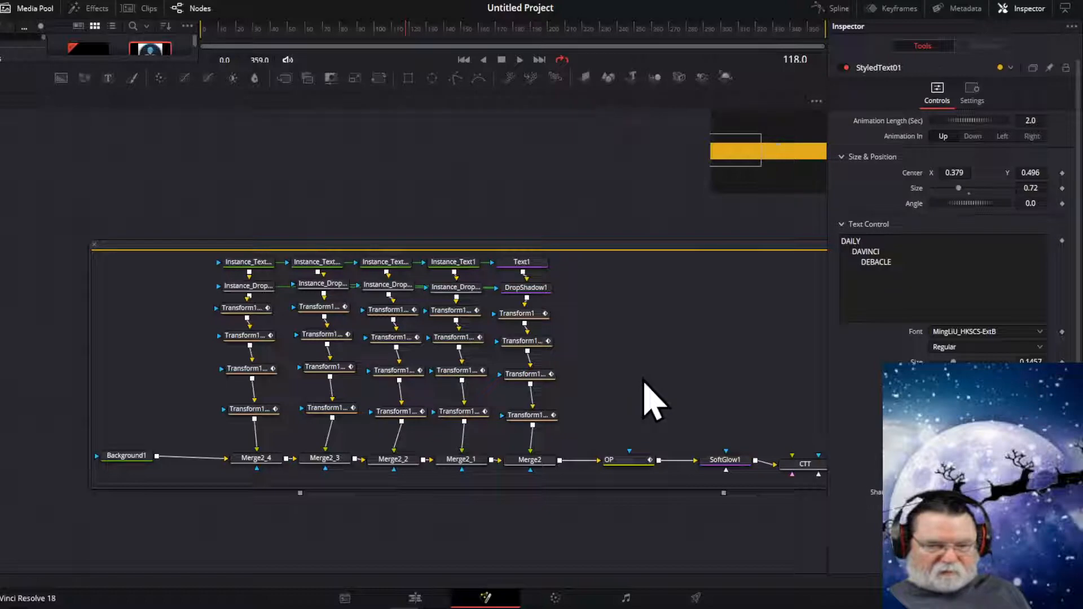
left_click(419, 601)
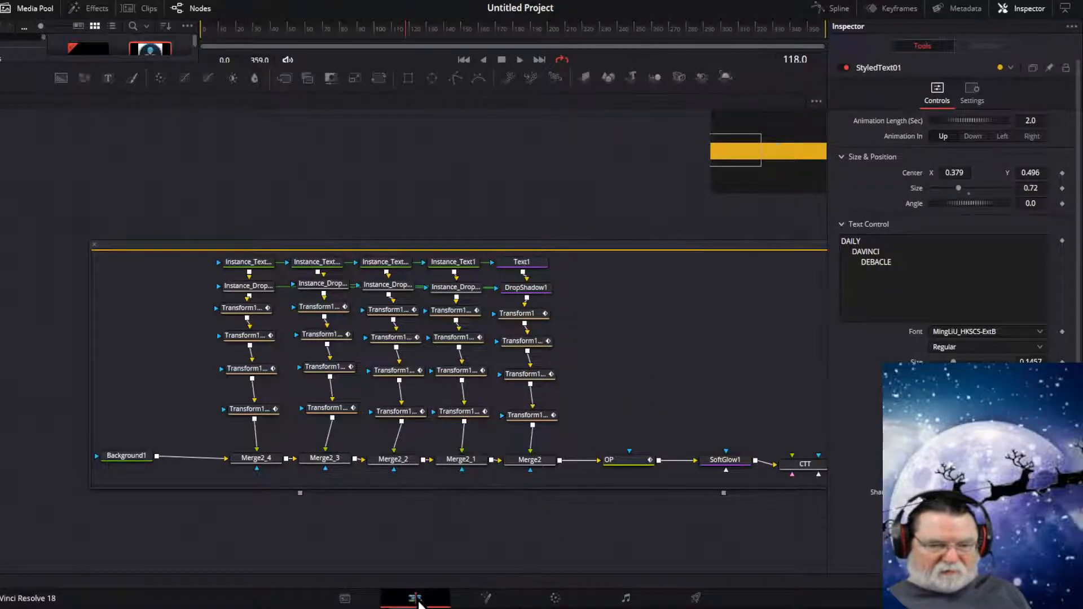
- Bring the playhead onto the Plasma title, open it in the Fusion page to view its nodes, and return to the Edit page
left_click(179, 511)
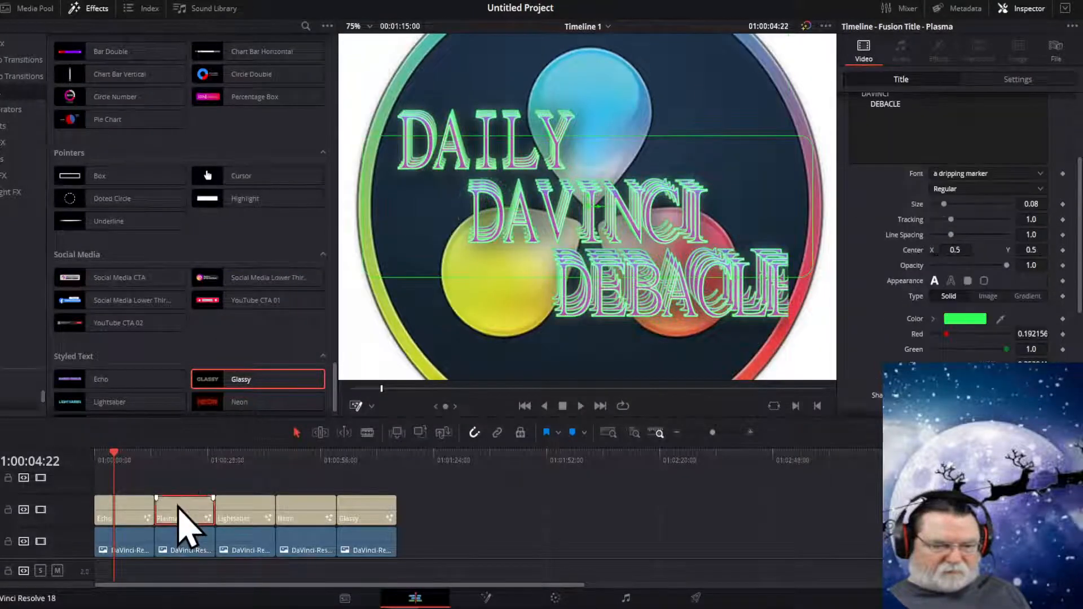
left_click(185, 454)
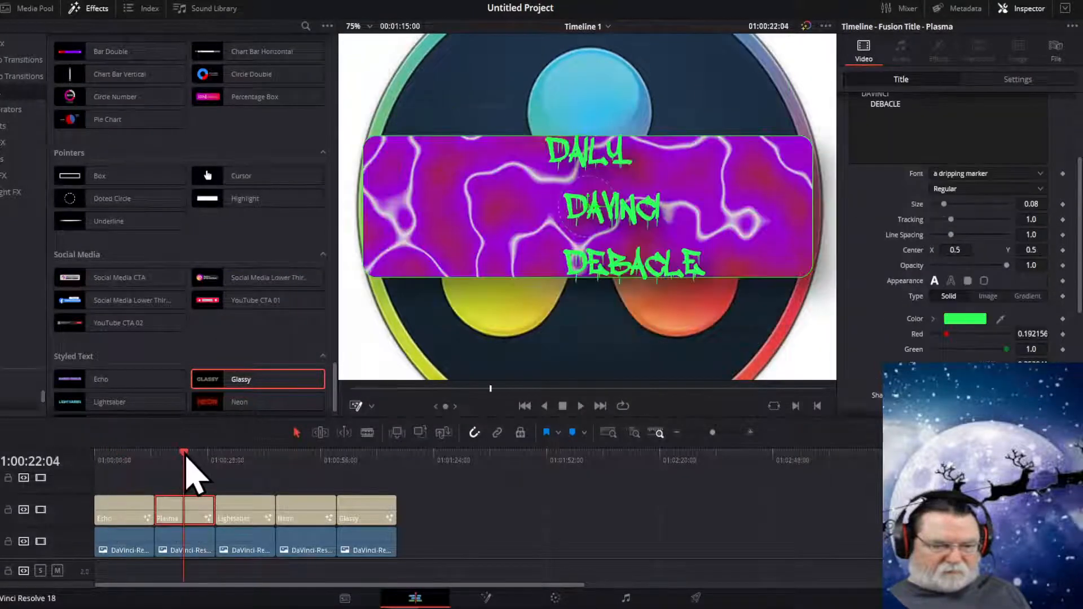
left_click(482, 601)
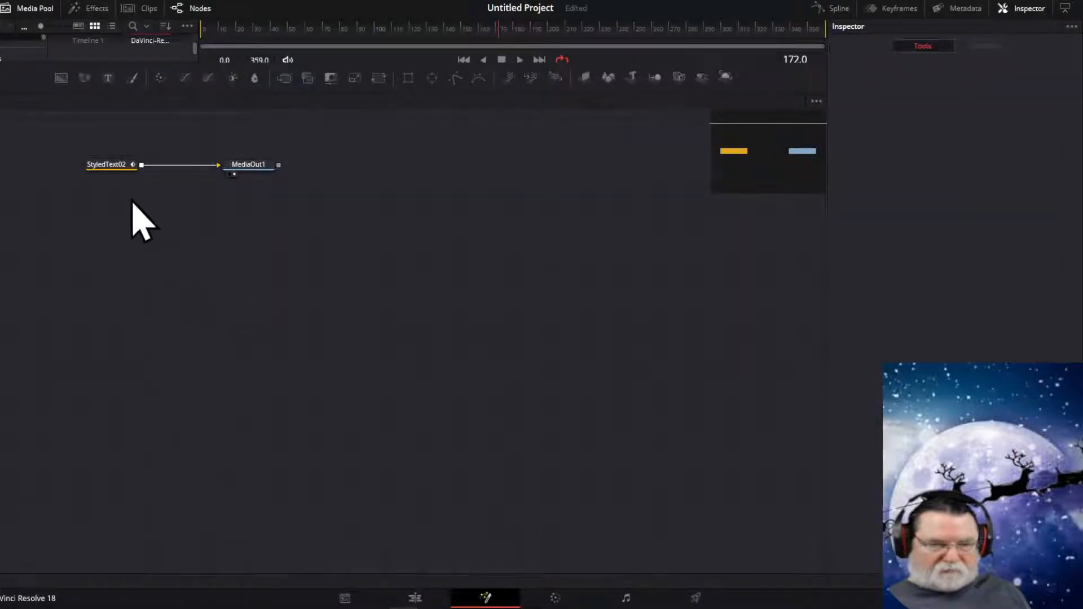
left_click(109, 168)
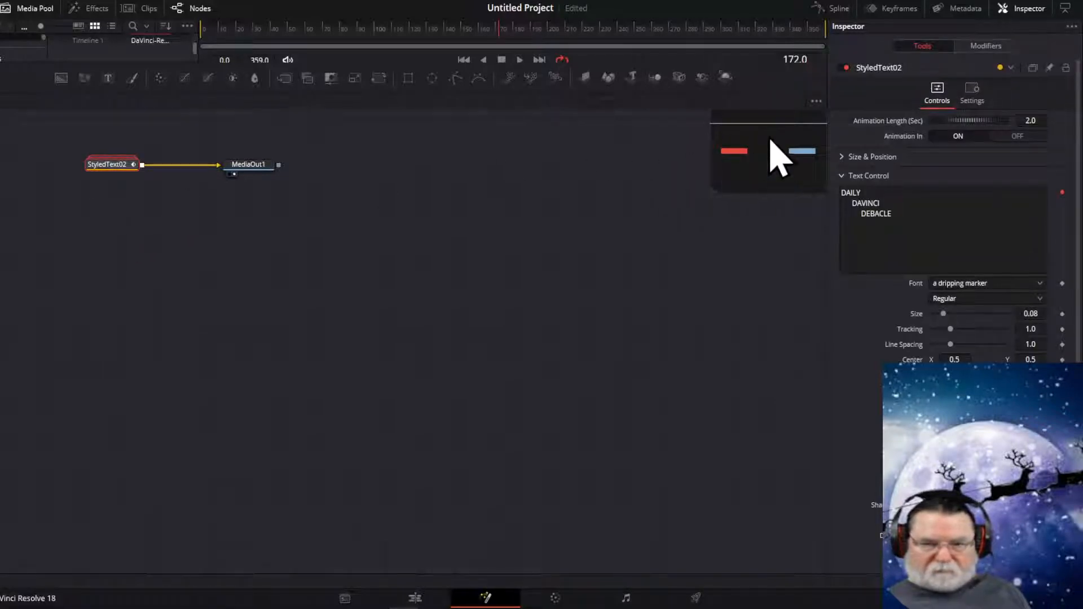
mouse_move(780, 148)
left_mouse_down()
mouse_move(749, 160)
mouse_move(763, 148)
left_mouse_up()
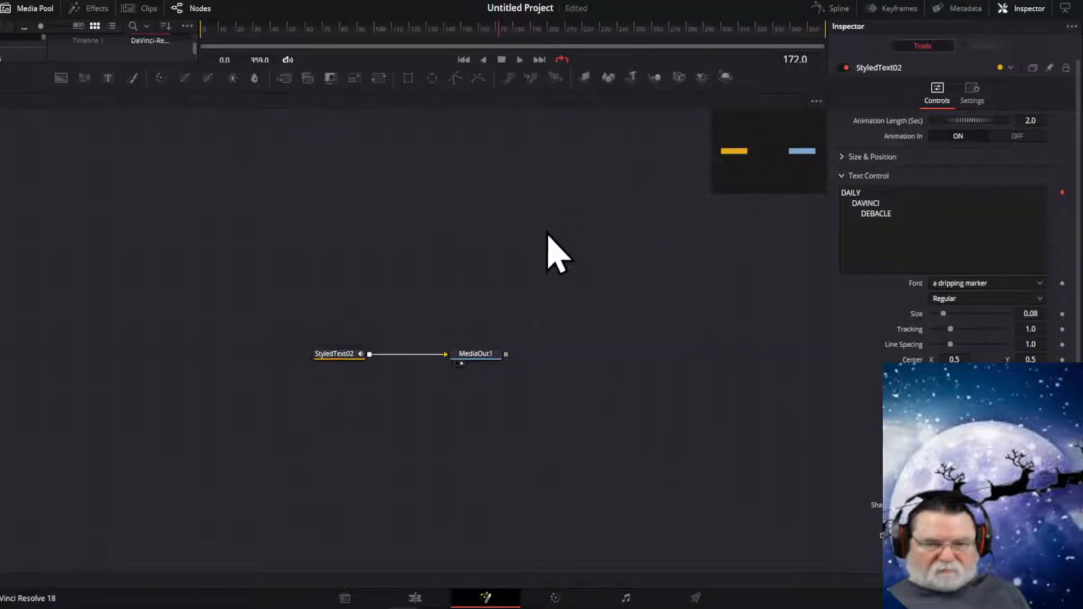
left_click(414, 599)
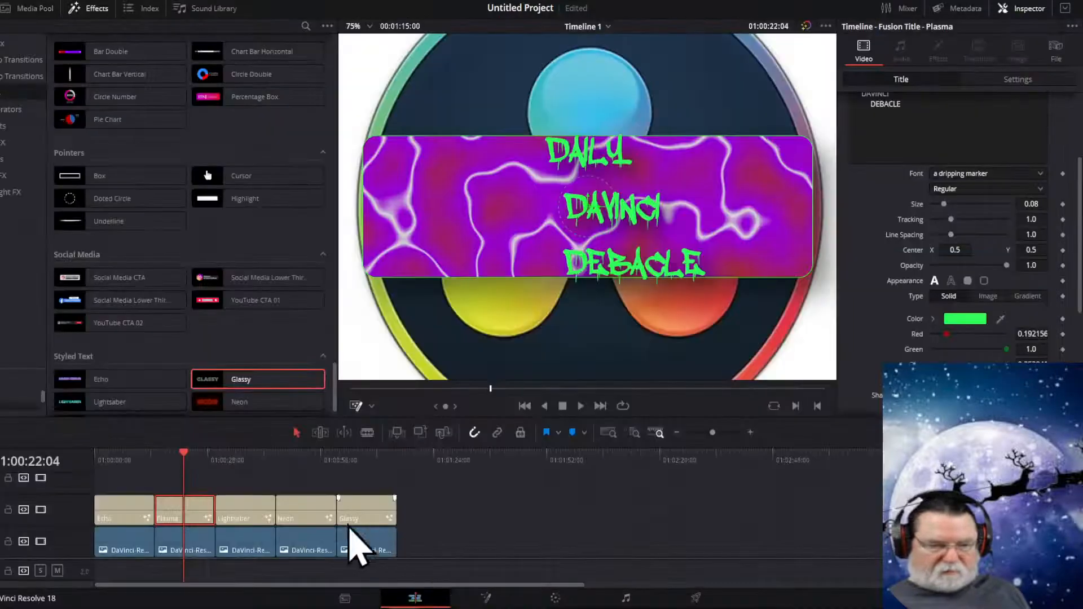
- Reopen the Plasma title in the Fusion page and expand the StyledText02 group to examine its node tree from Background1 to the output
right_click(189, 512)
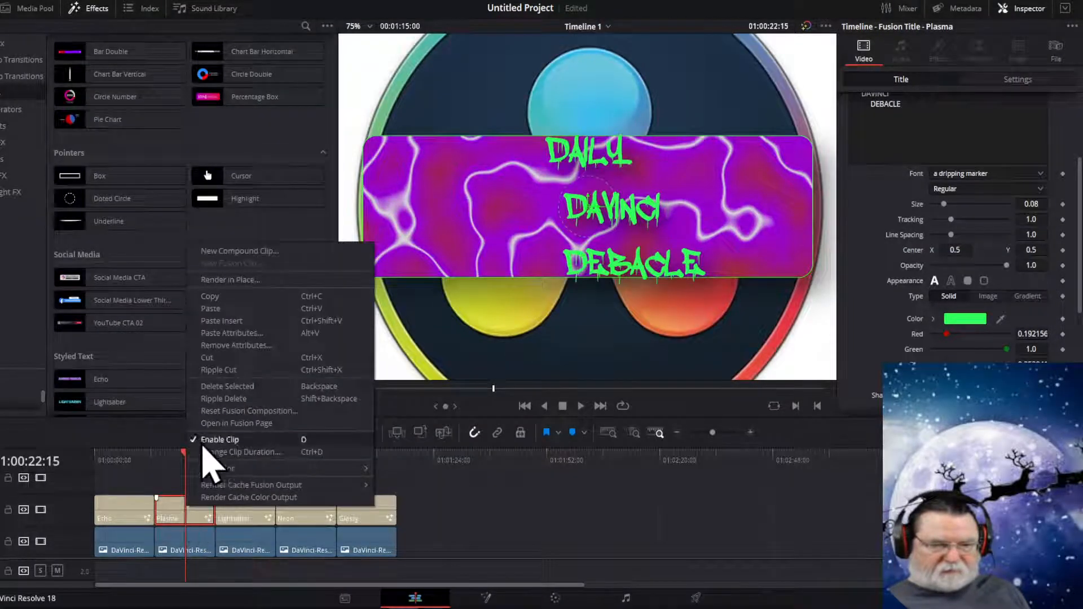
left_click(243, 423)
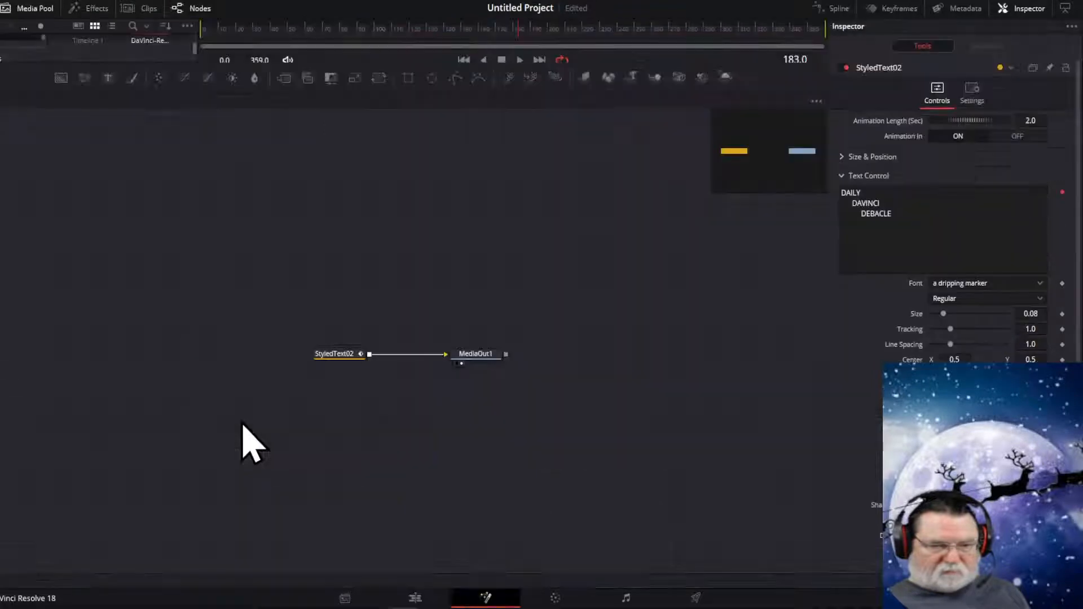
double_click(340, 355)
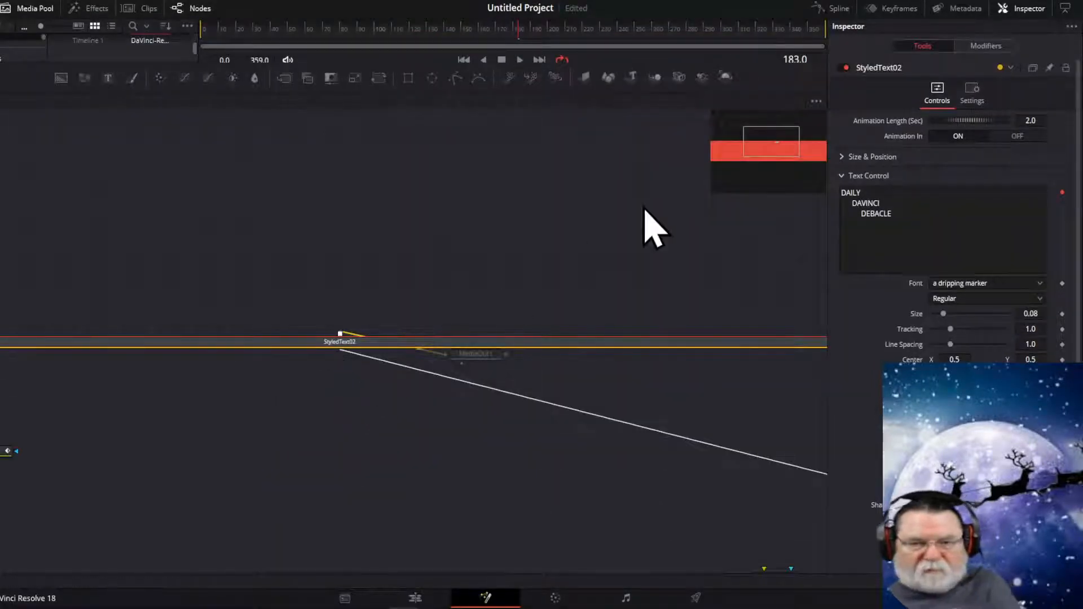
left_click_drag(756, 152, 720, 154)
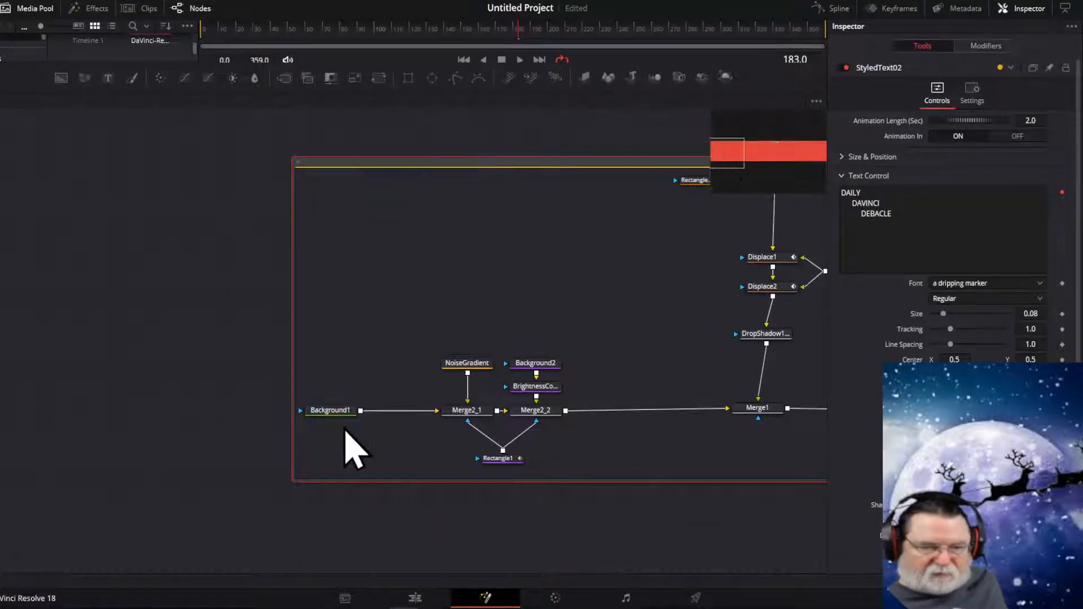
mouse_move(780, 155)
left_mouse_down()
mouse_move(732, 154)
mouse_move(774, 169)
mouse_move(817, 160)
mouse_move(813, 180)
mouse_move(785, 151)
mouse_move(783, 165)
left_mouse_up()
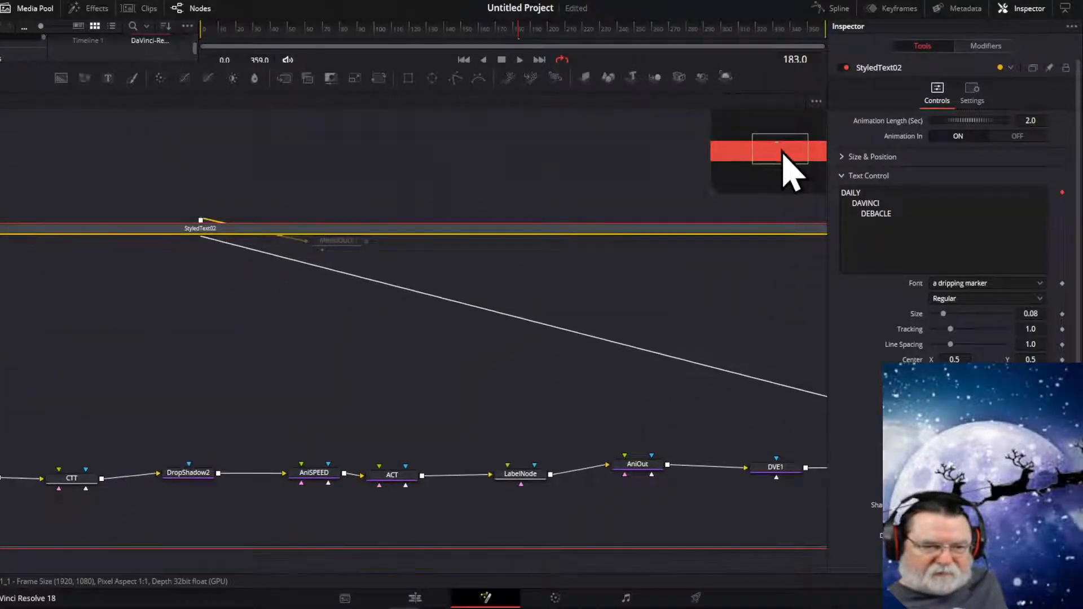
left_click_drag(583, 230, 718, 310)
left_click_drag(766, 159, 726, 163)
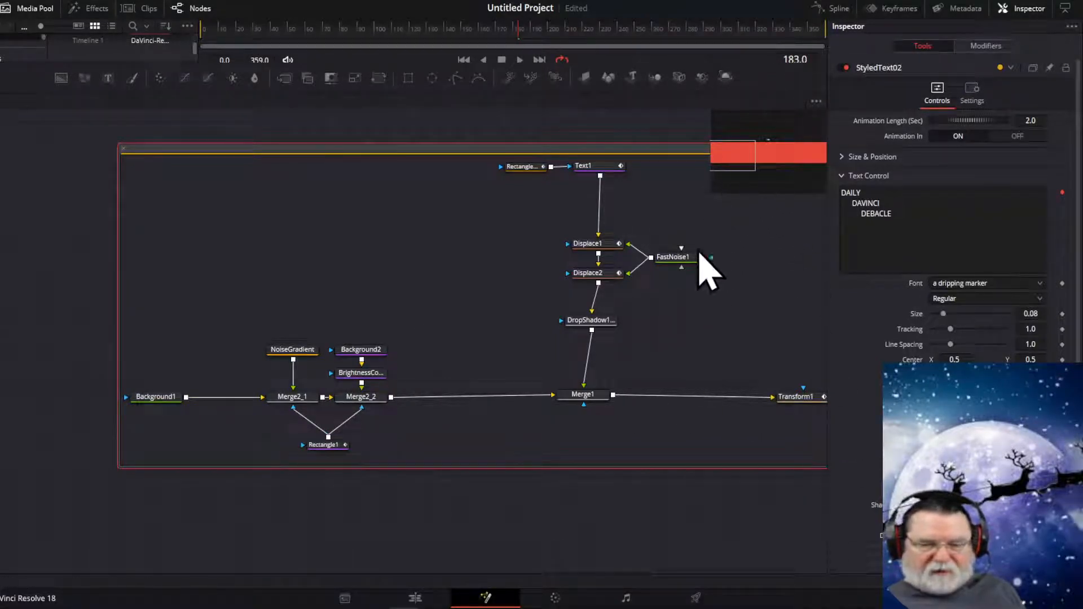
mouse_move(745, 169)
left_mouse_down()
mouse_move(757, 175)
mouse_move(747, 151)
mouse_move(736, 154)
left_mouse_up()
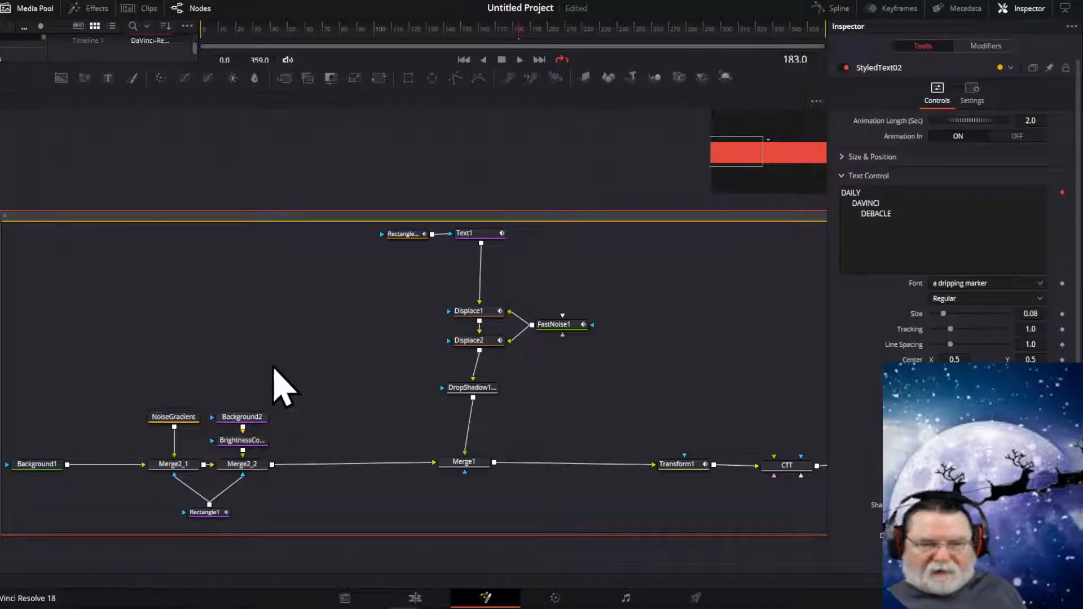
- Using the Text1 node, move the Plasma title's text right to a center of about X 0.637, Y 0.484, and return to the Edit page
left_click(472, 241)
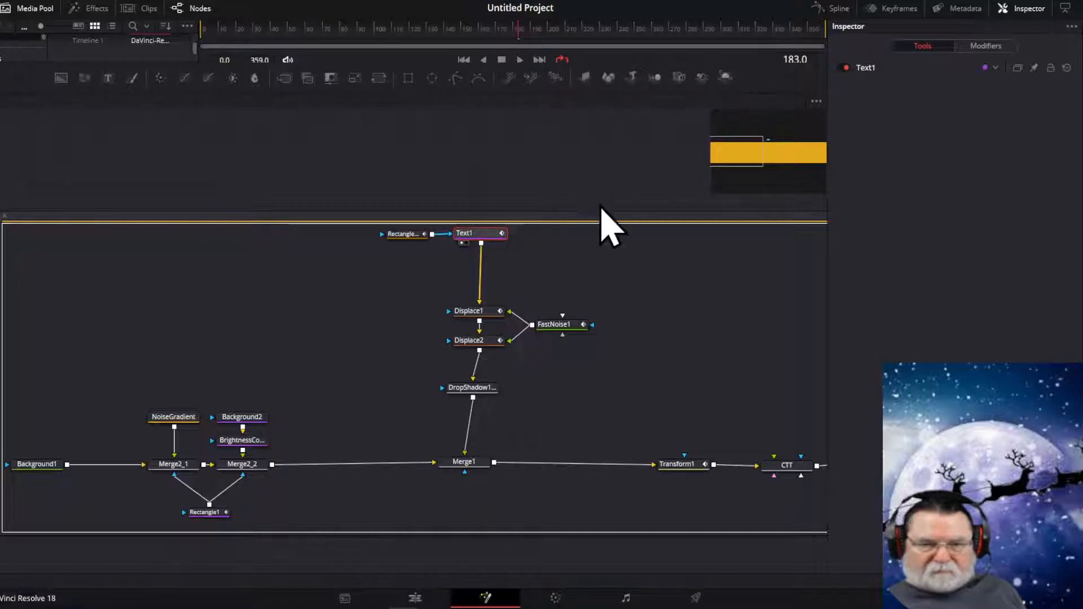
left_click_drag(602, 212, 579, 192)
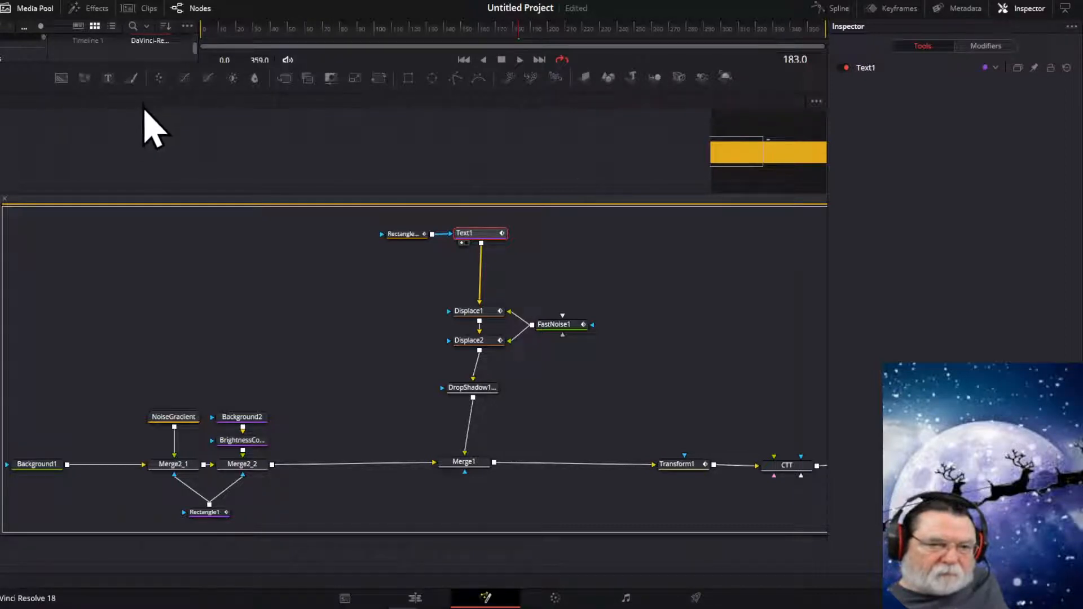
left_click_drag(137, 92, 137, 108)
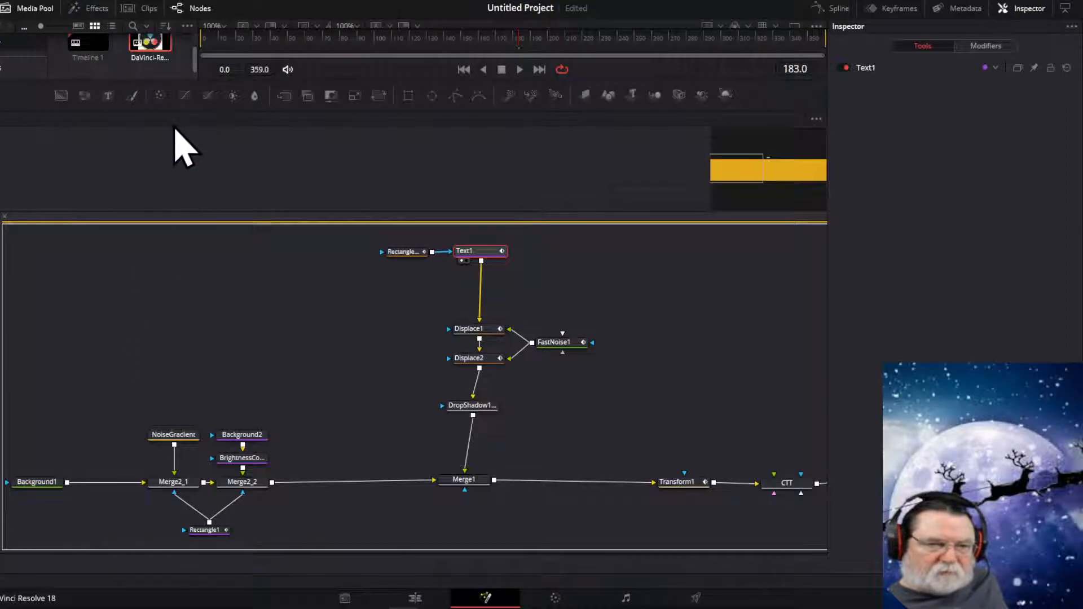
left_click_drag(152, 78, 124, 329)
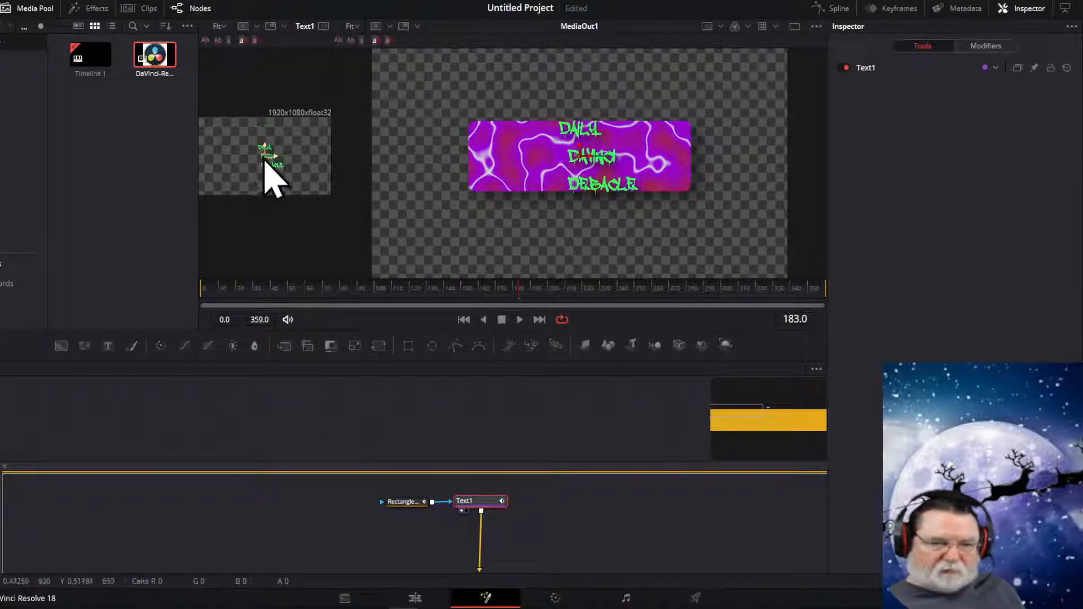
mouse_move(264, 160)
left_mouse_down()
mouse_move(253, 164)
mouse_move(290, 163)
mouse_move(273, 182)
mouse_move(299, 175)
mouse_move(288, 184)
mouse_move(273, 181)
mouse_move(282, 155)
mouse_move(261, 169)
mouse_move(283, 163)
left_mouse_up()
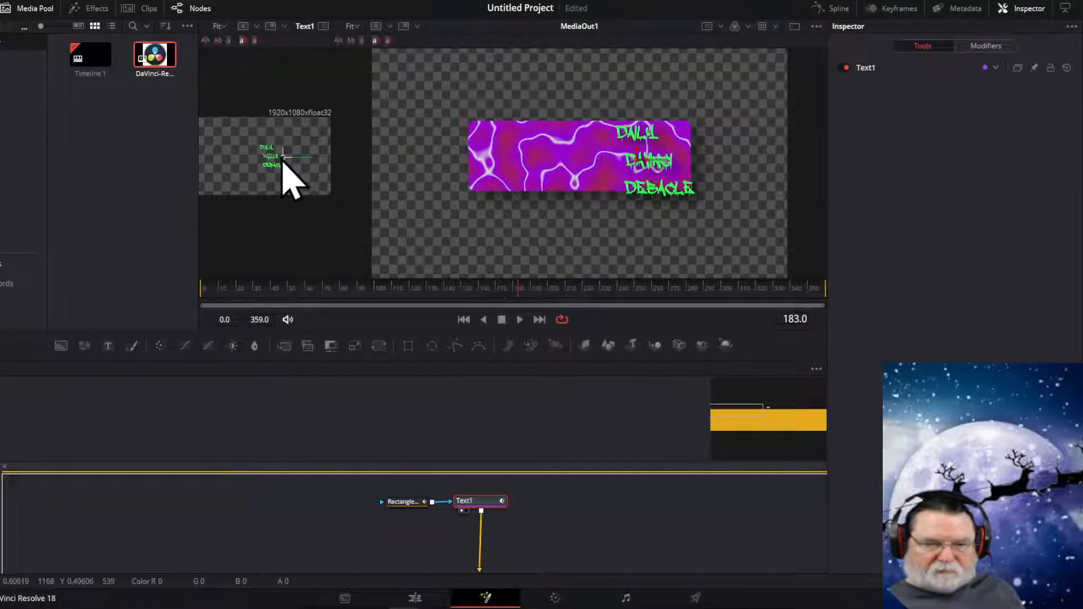
left_click(415, 599)
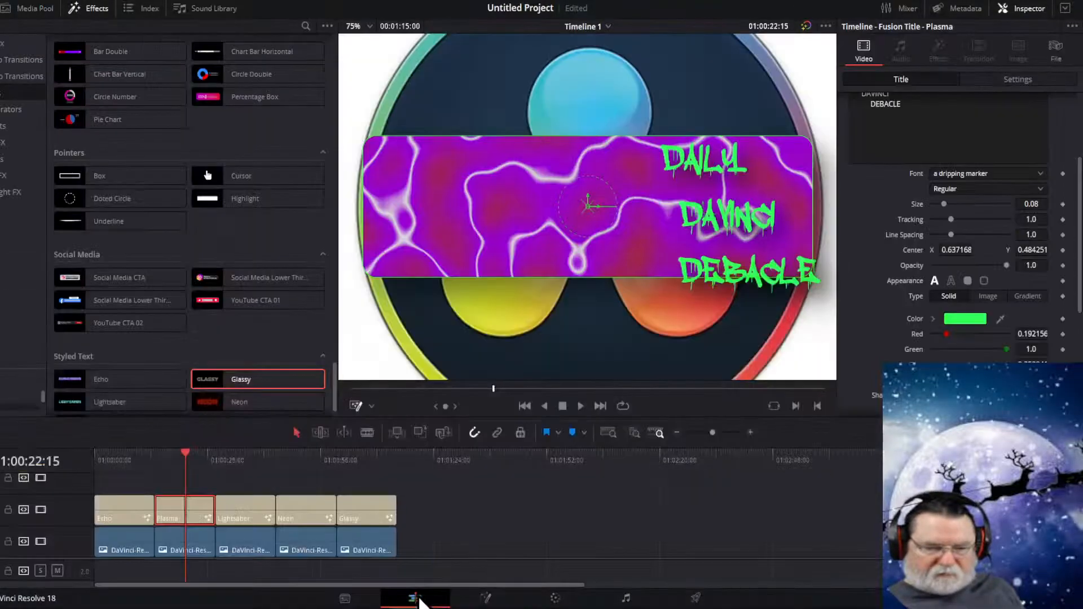
- Minimize DaVinci Resolve and open Daily Davinci Logs Echo Effect.mp4 from the Logos folder inside Davinci Completed Projects > Daily Davinci's
left_click(1020, 5)
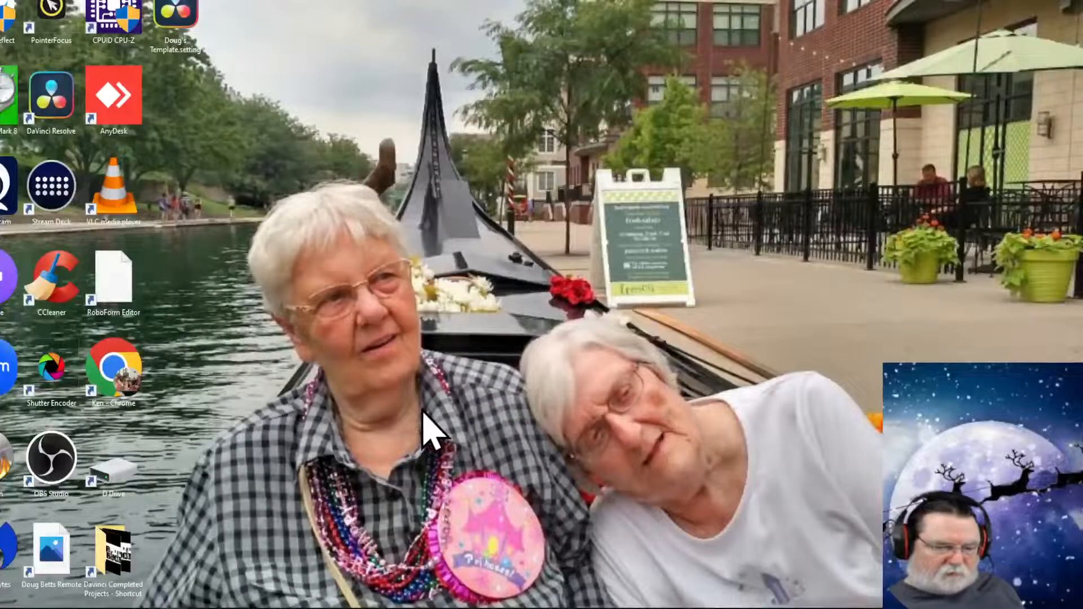
double_click(121, 555)
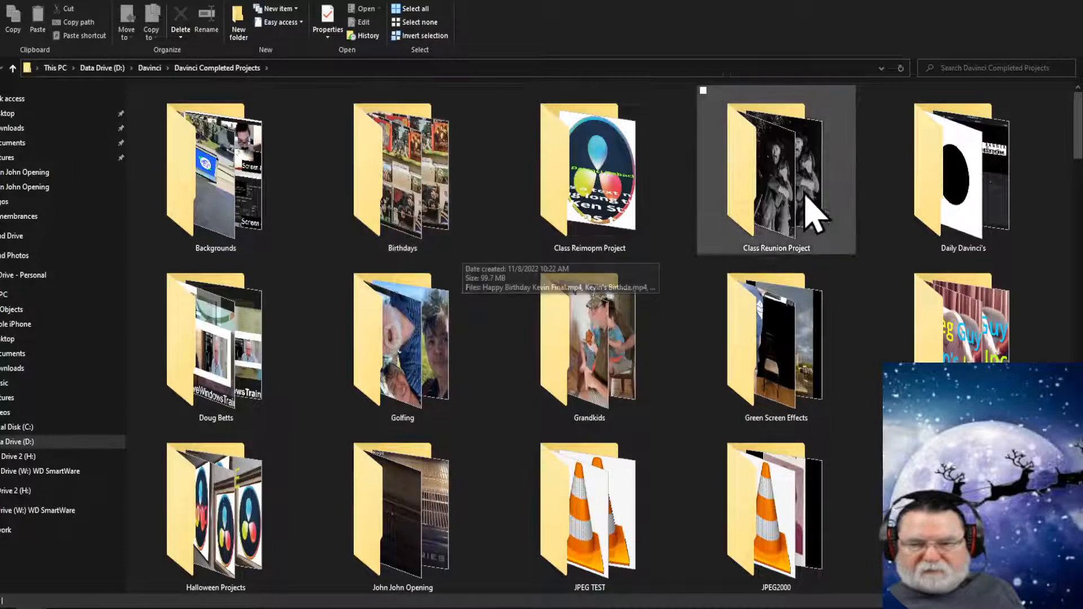
double_click(948, 191)
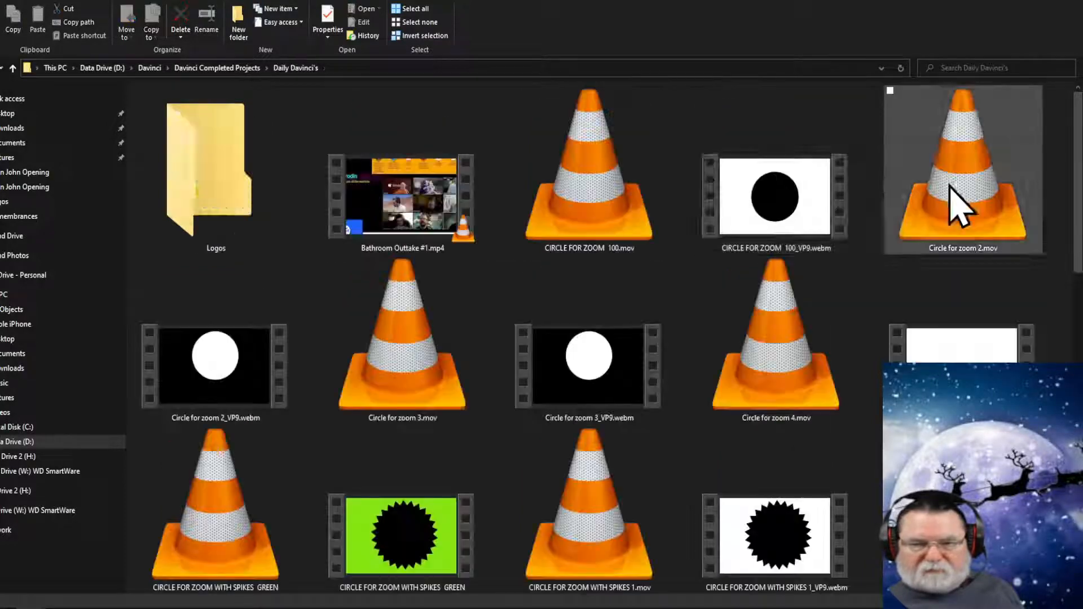
double_click(236, 183)
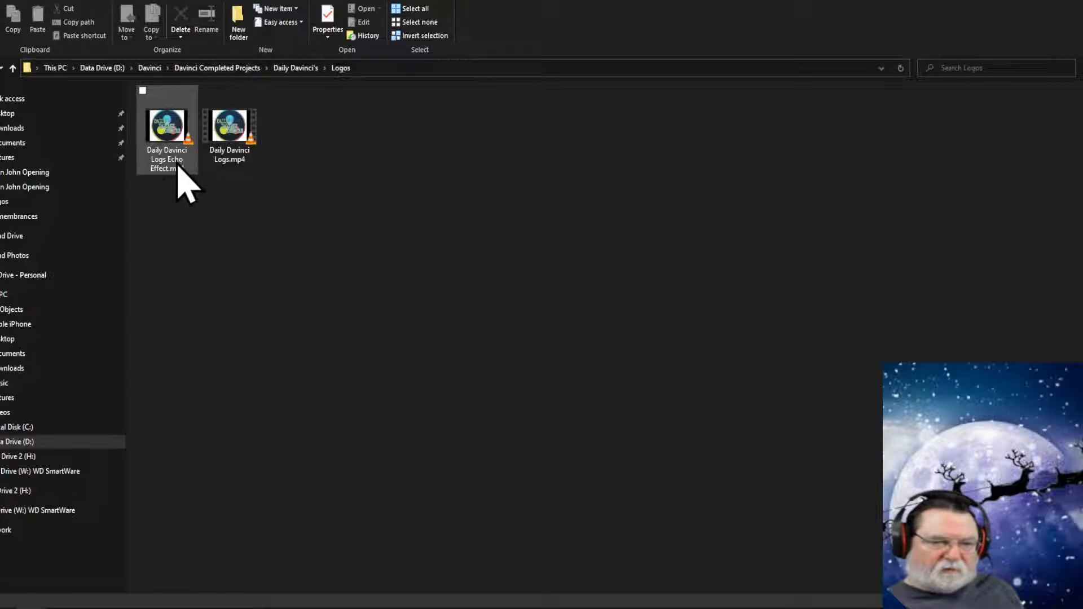
double_click(169, 144)
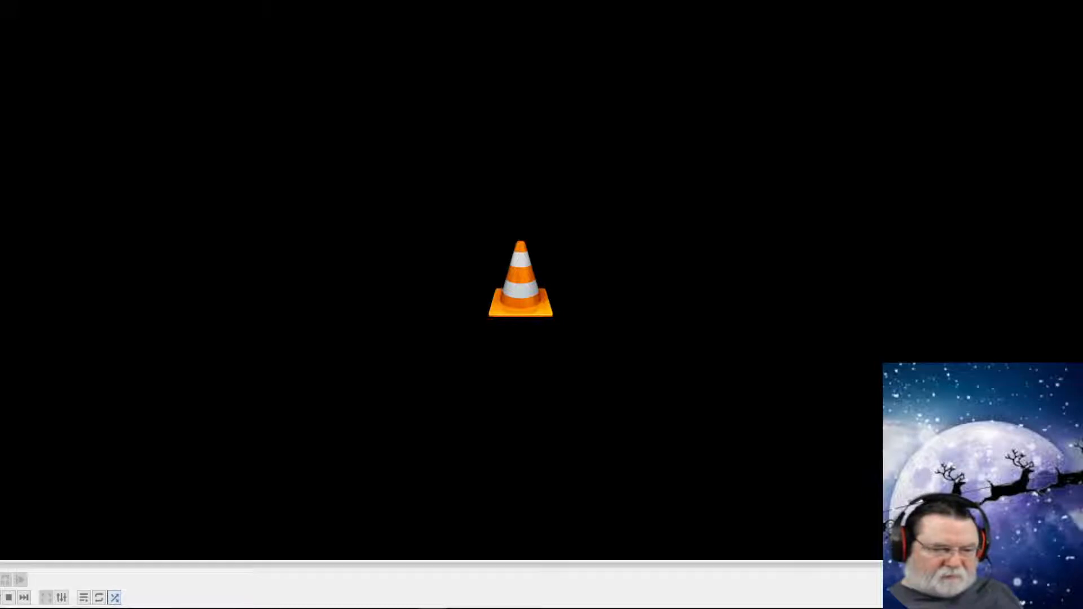
- Skim through the rendered logo video in VLC, from the Echo title to about 00:47, to review the styled titles
left_click(6, 580)
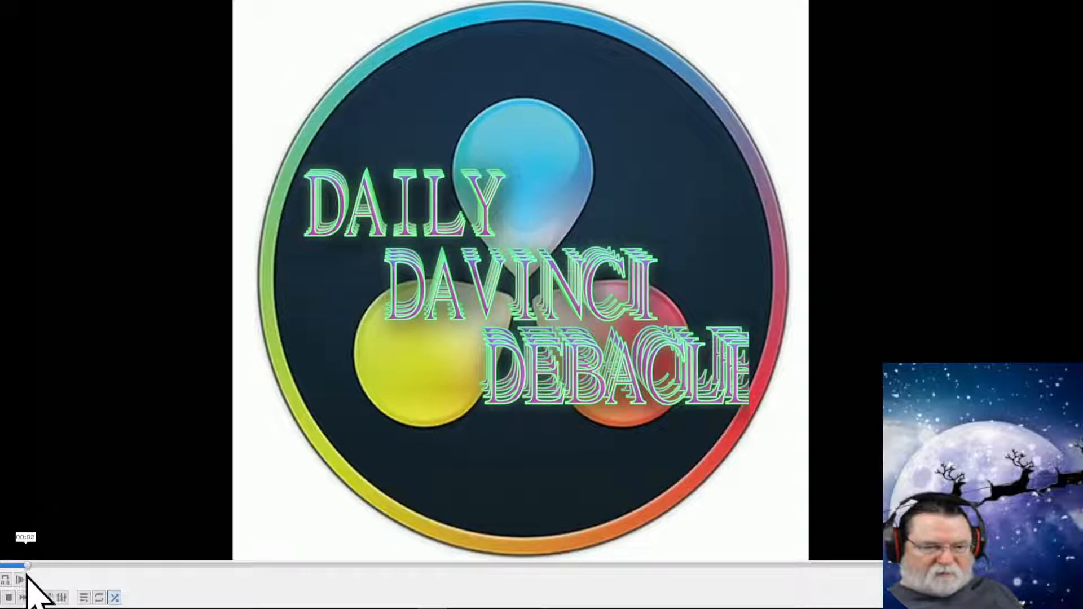
left_click_drag(27, 576, 317, 597)
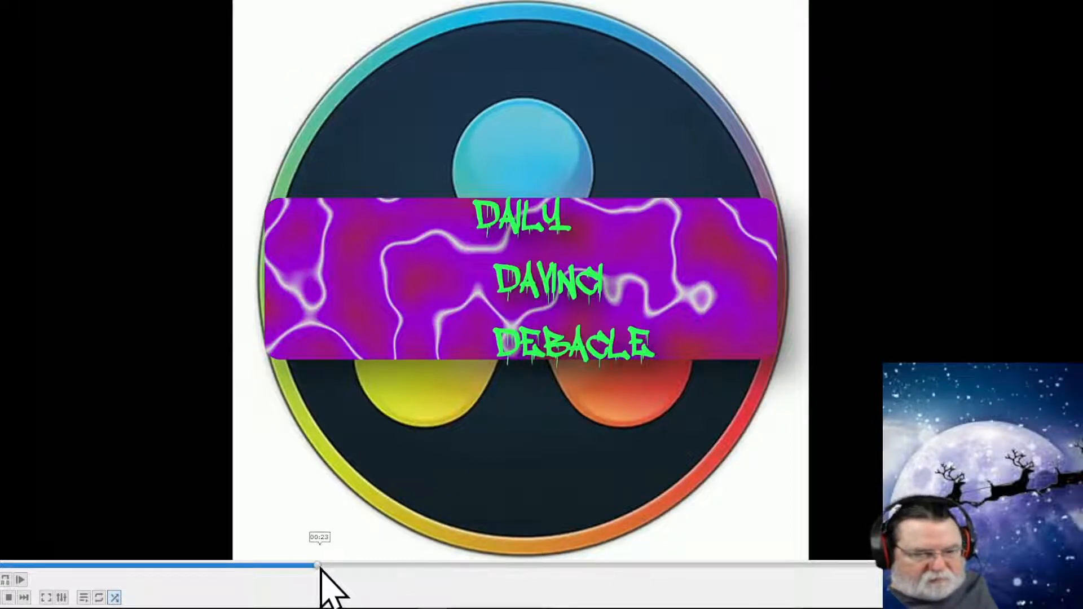
left_click(357, 565)
left_click_drag(358, 570, 467, 584)
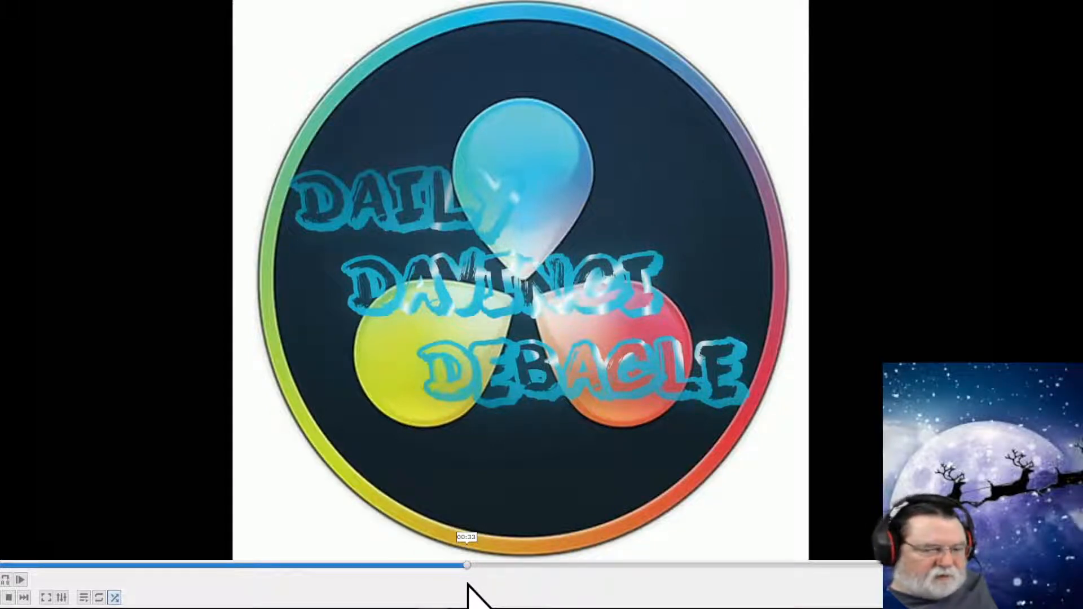
left_click(529, 585)
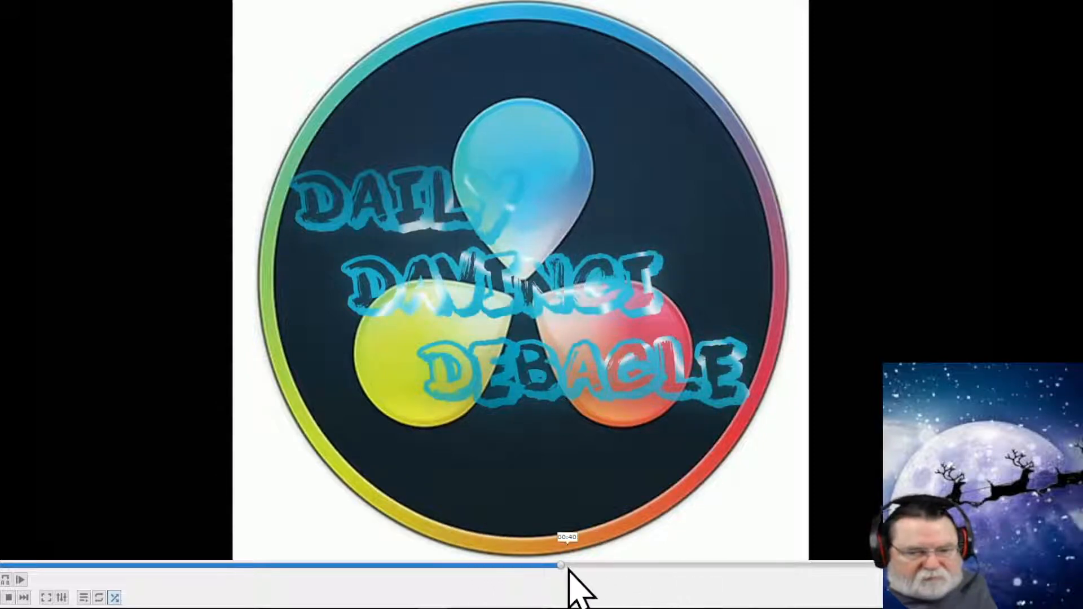
left_click_drag(563, 570, 648, 573)
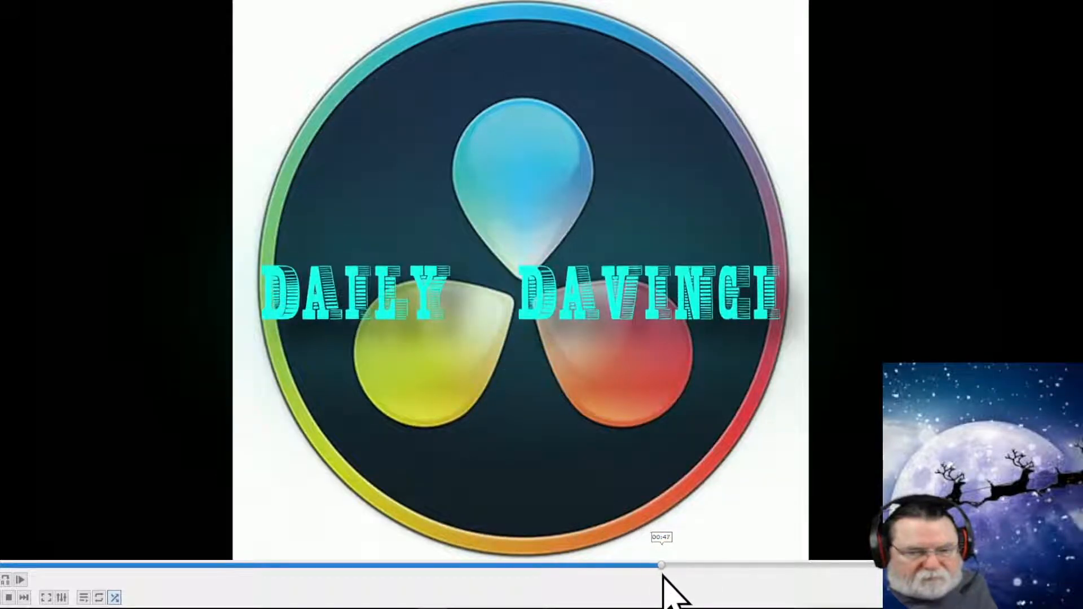
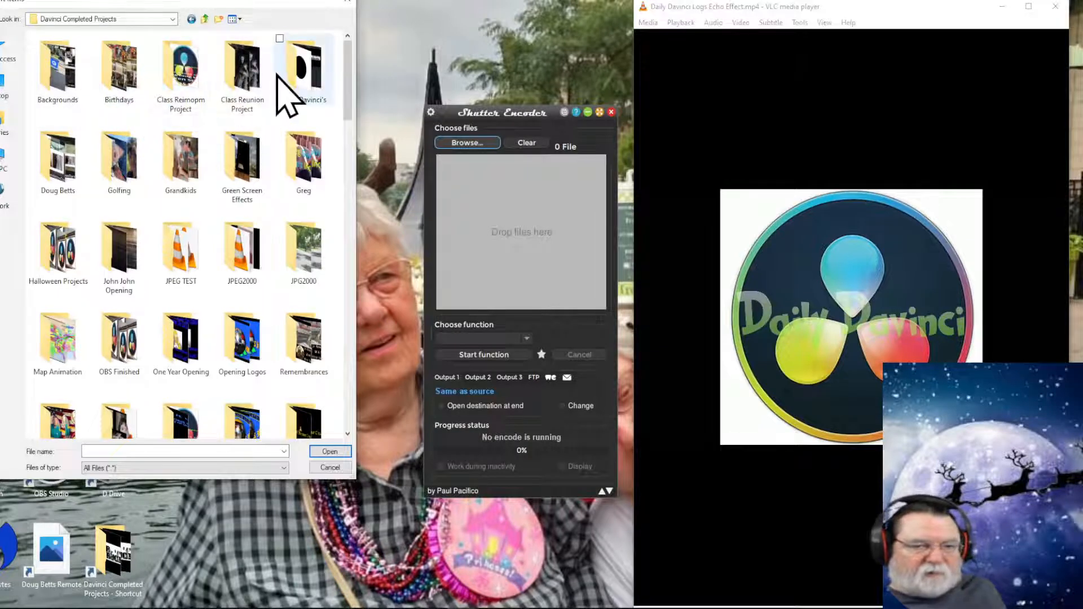
- Add Daily Davinci Logs Echo Effect.mp4 from the Daily Davinci's > Logos folder to Shutter Encoder's file list, accepting the invalid-characters warning
double_click(311, 76)
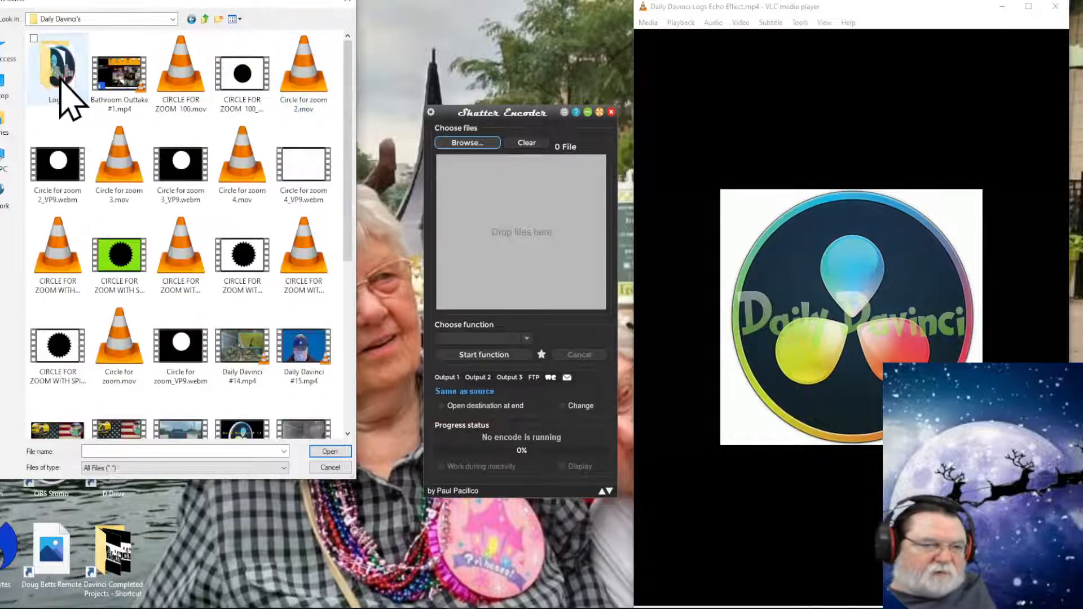
double_click(58, 82)
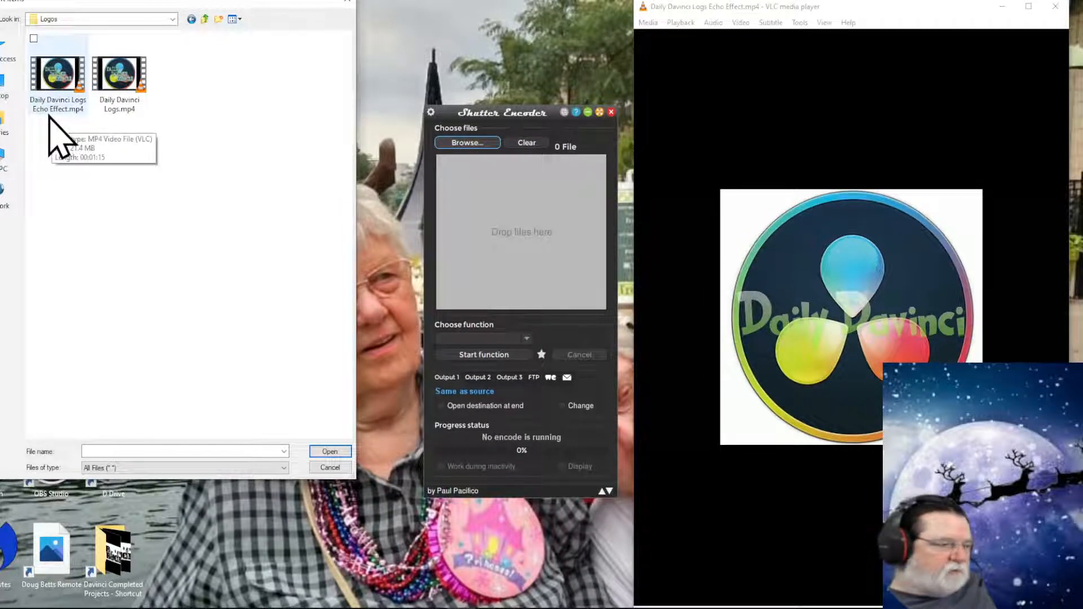
left_click_drag(59, 94, 493, 230)
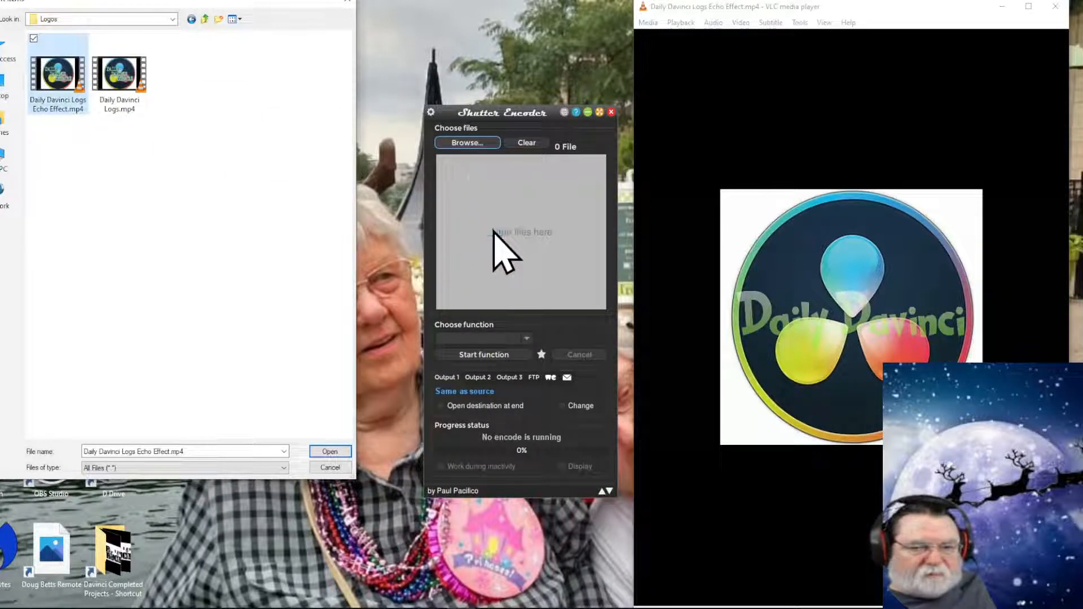
left_click(331, 453)
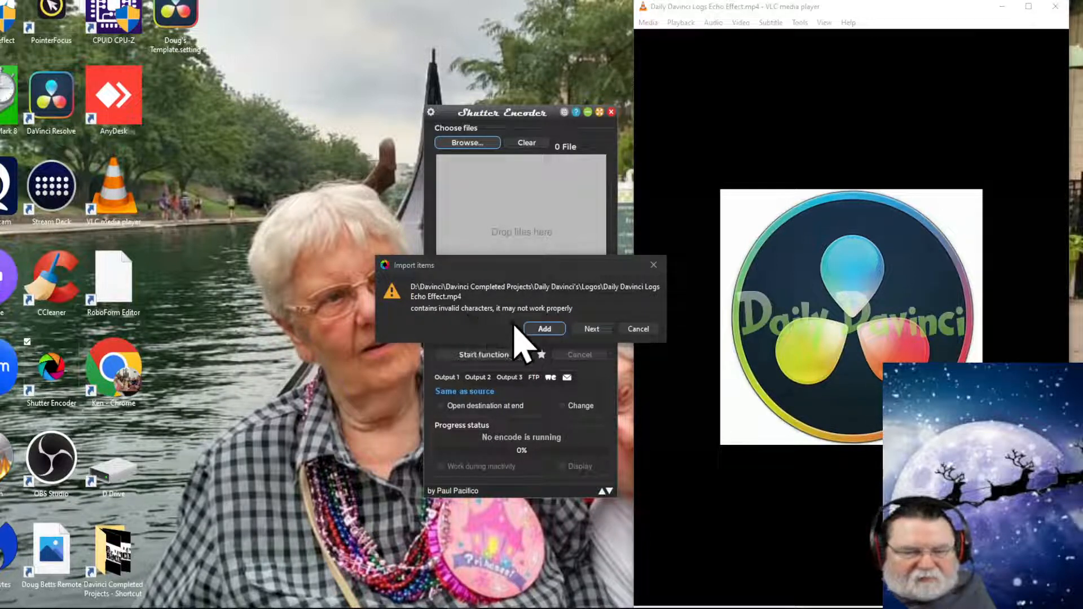
left_click(542, 330)
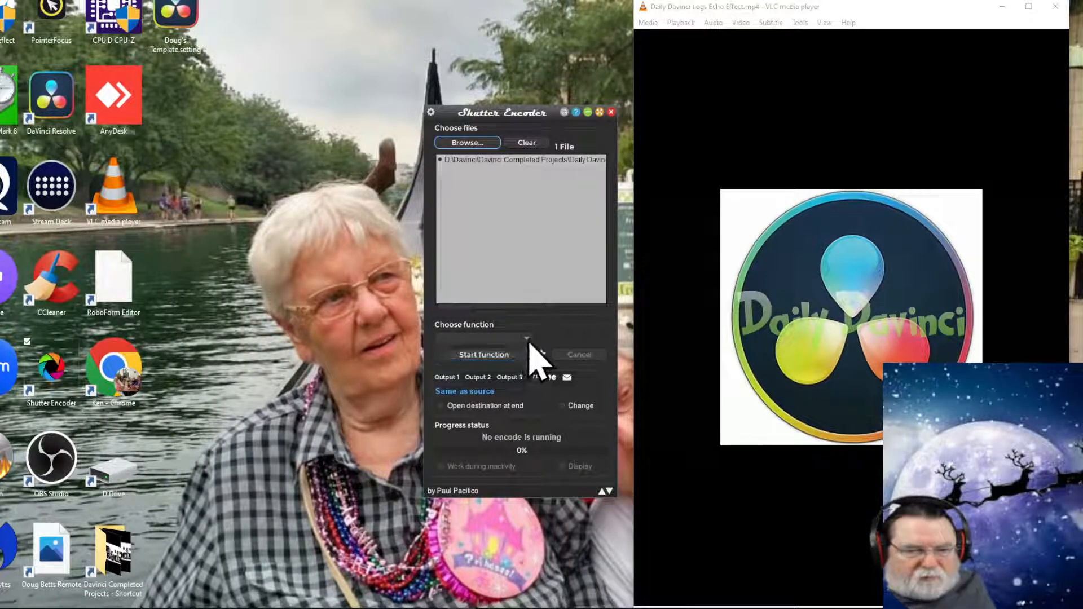
- Convert the loaded logo video with the JPEG function at 100%, and close Shutter Encoder and VLC
left_click(521, 339)
scroll(494, 372, "down", 7)
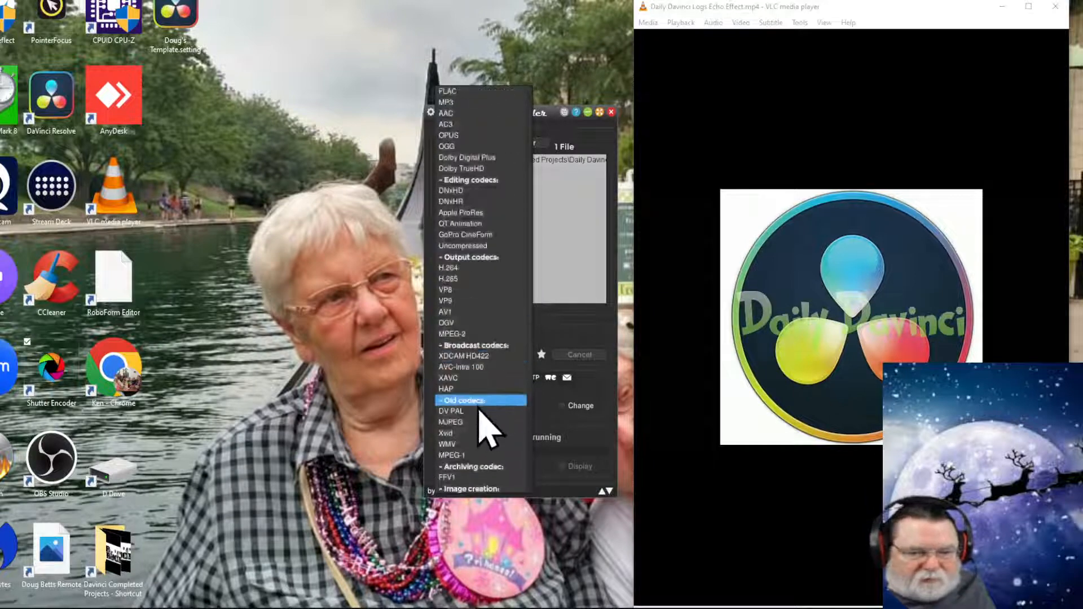
left_click(464, 401)
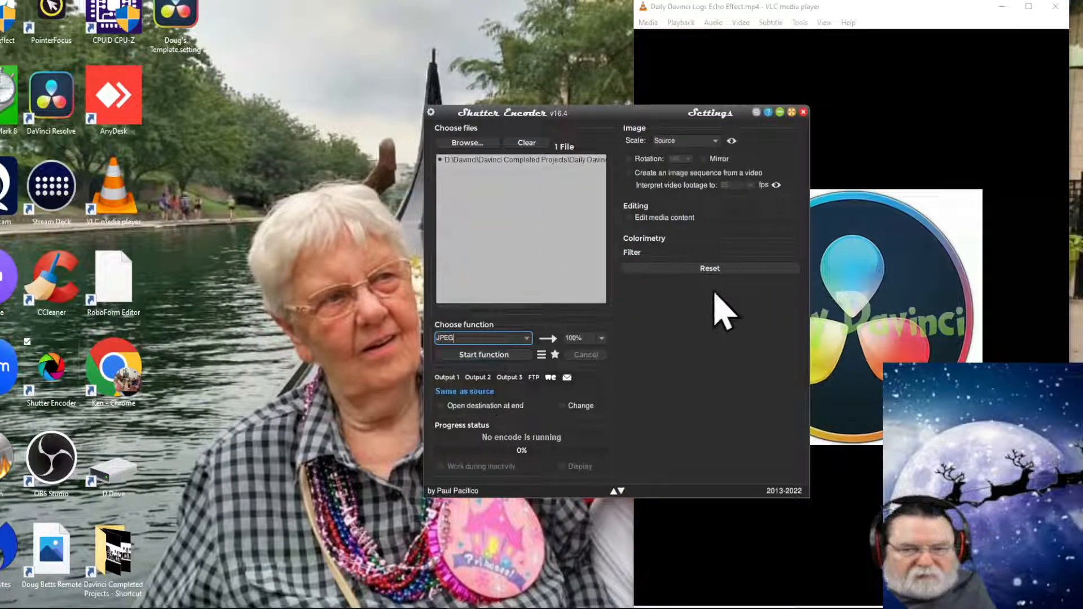
left_click(488, 359)
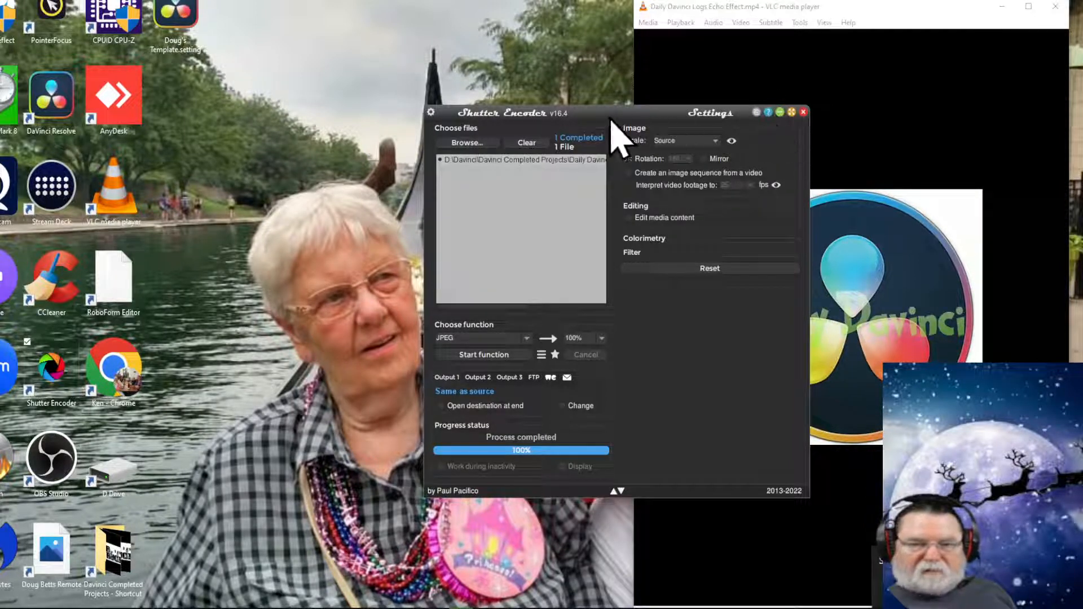
left_click(804, 113)
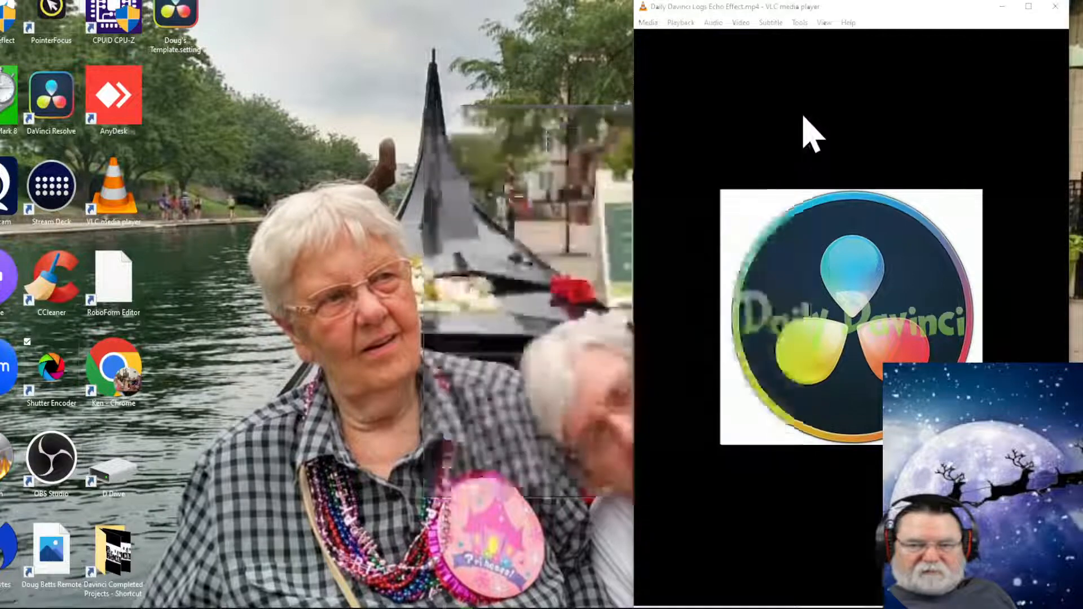
left_click(1055, 7)
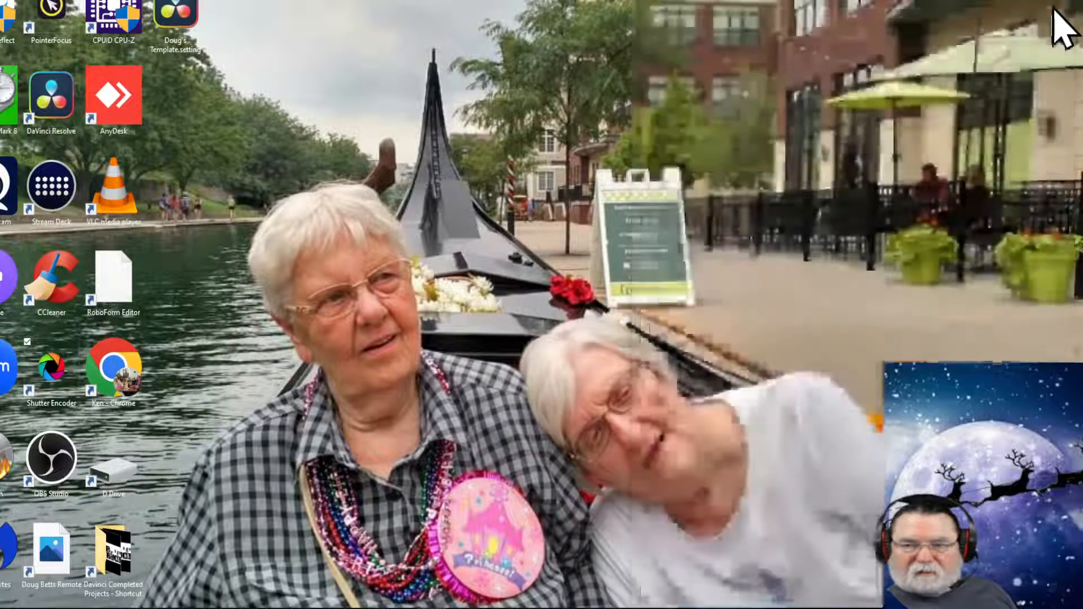
- Open Daily Davinci Logs Echo Effect.jpg from Davinci Completed Projects > Daily Davinci's > Logos, inspect the image, and close it
double_click(117, 545)
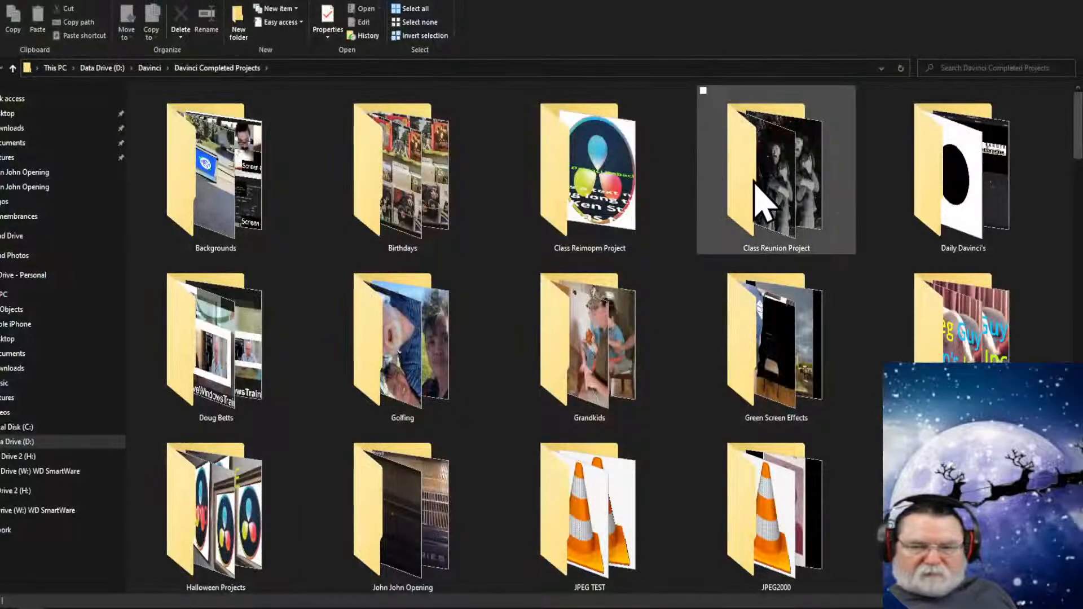
double_click(936, 189)
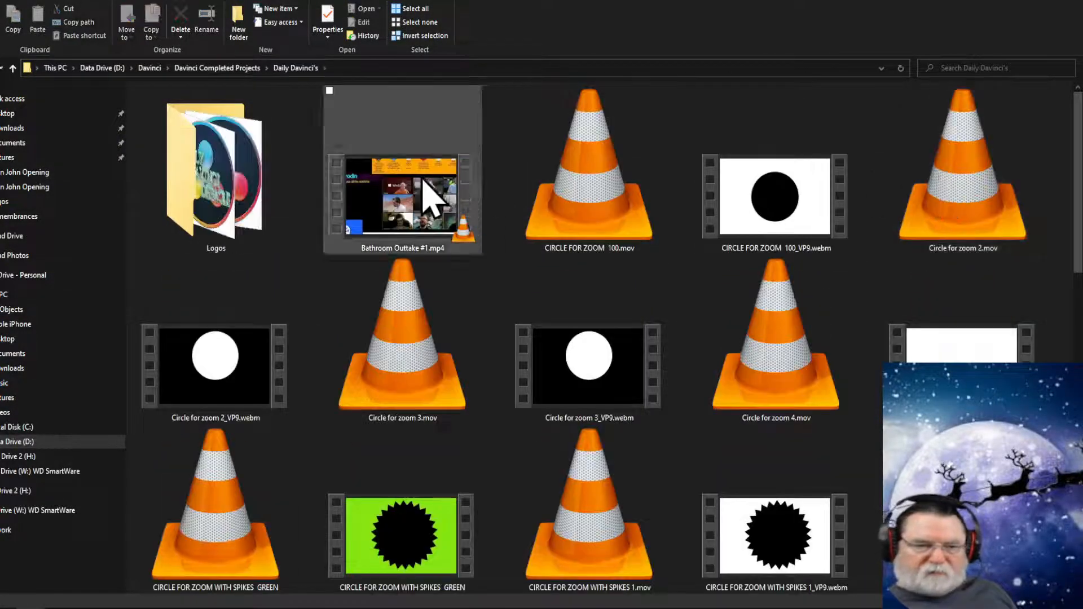
double_click(219, 198)
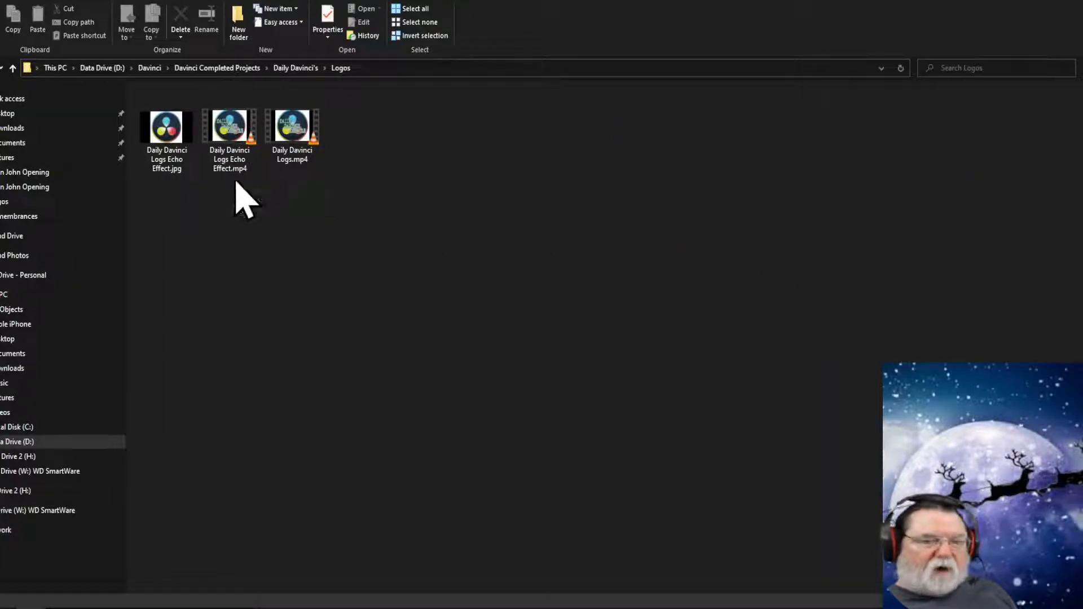
left_click(164, 133)
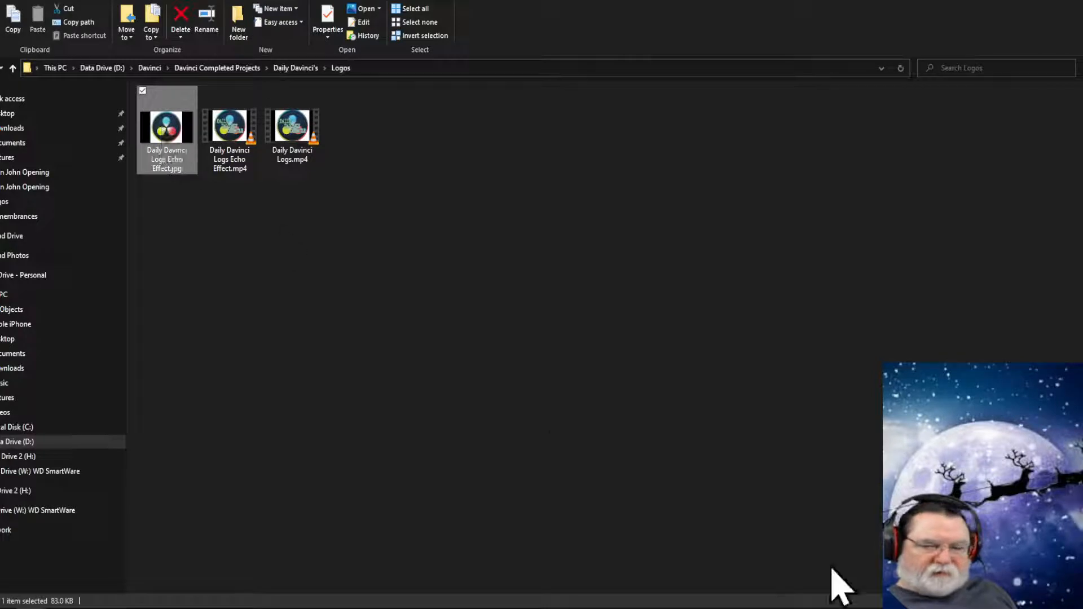
double_click(168, 151)
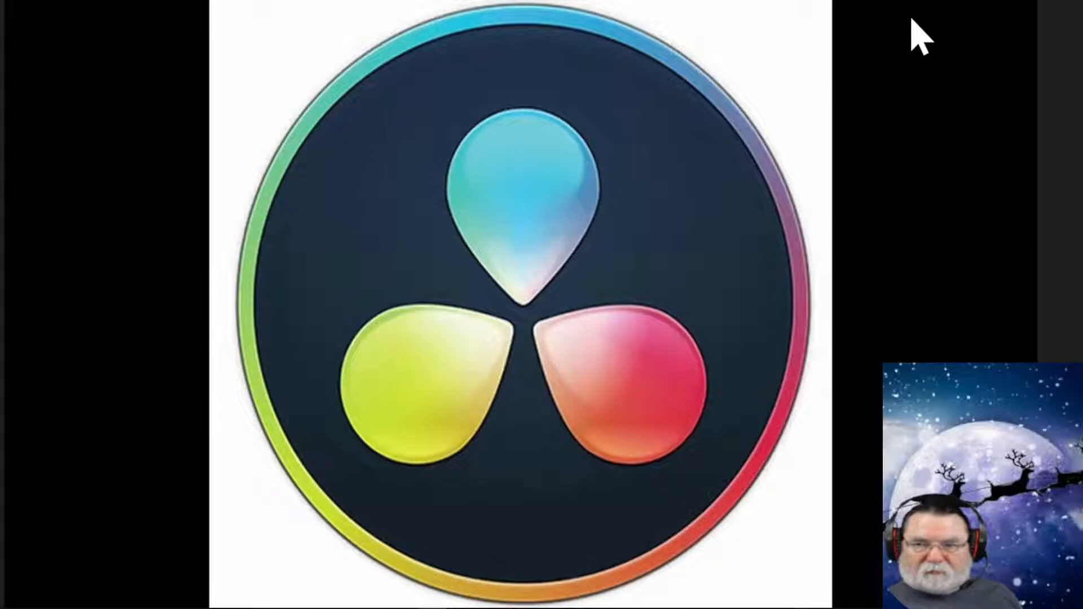
left_click(1072, 8)
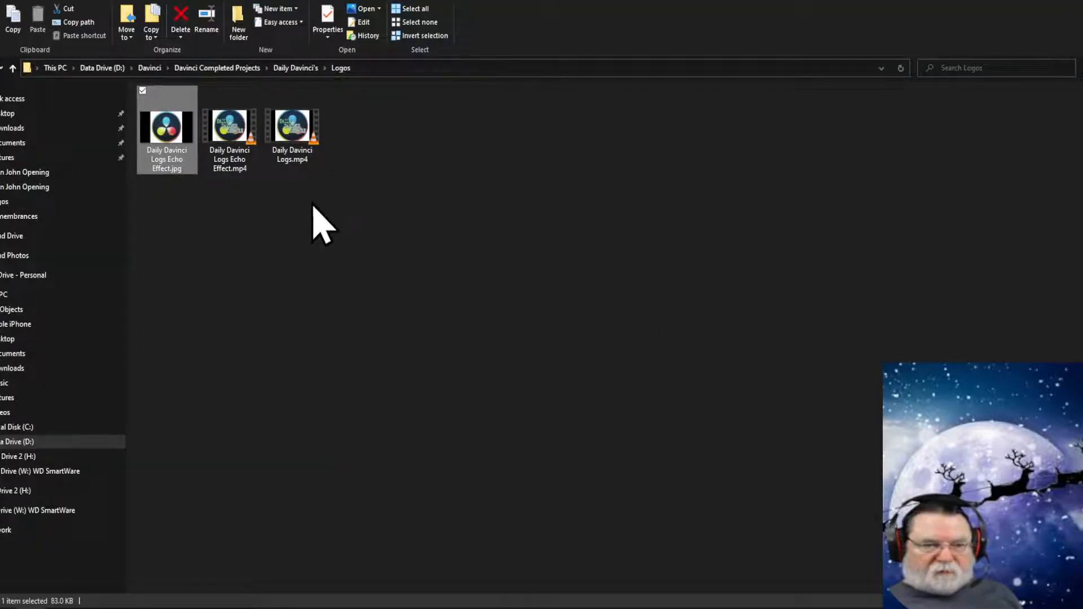
- Play Daily Davinci Logs Echo Effect.mp4 from the Logos folder in a maximized VLC window through to the Plasma title, and close it
right_click(165, 125)
left_click(402, 239)
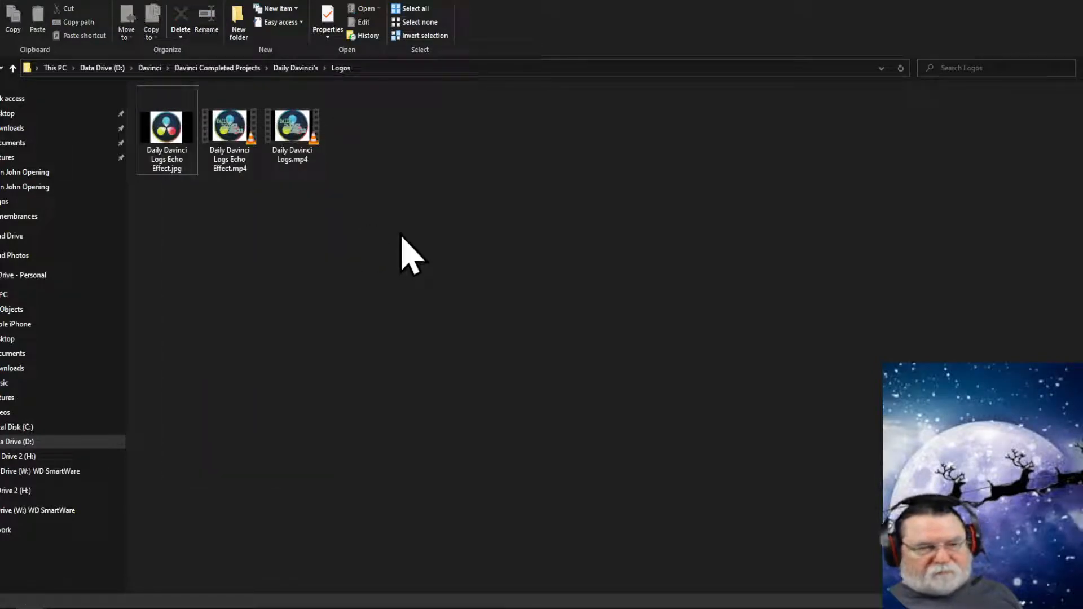
double_click(232, 136)
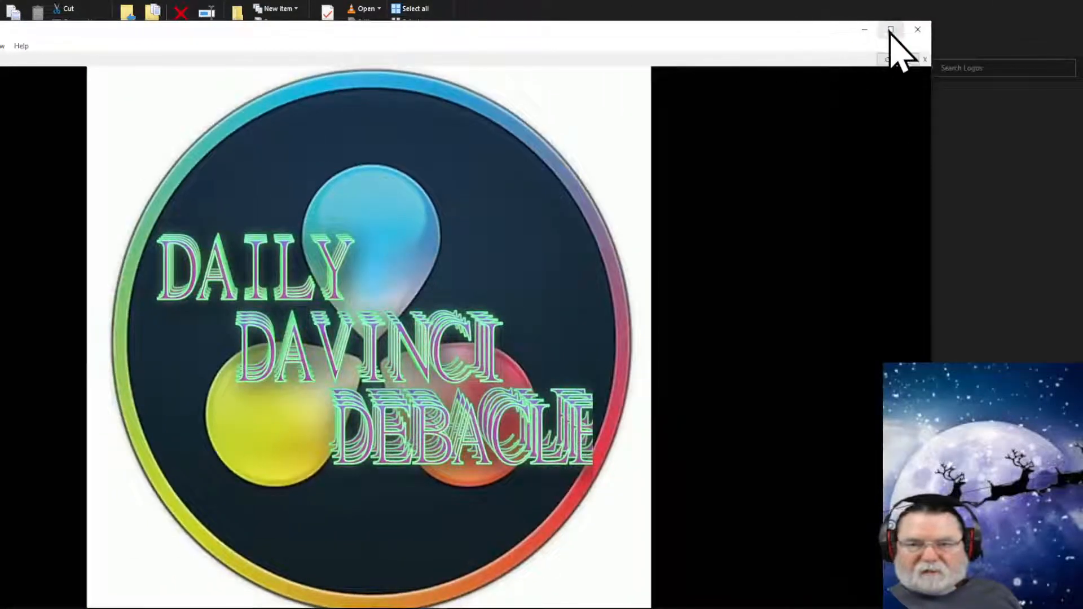
left_click(887, 28)
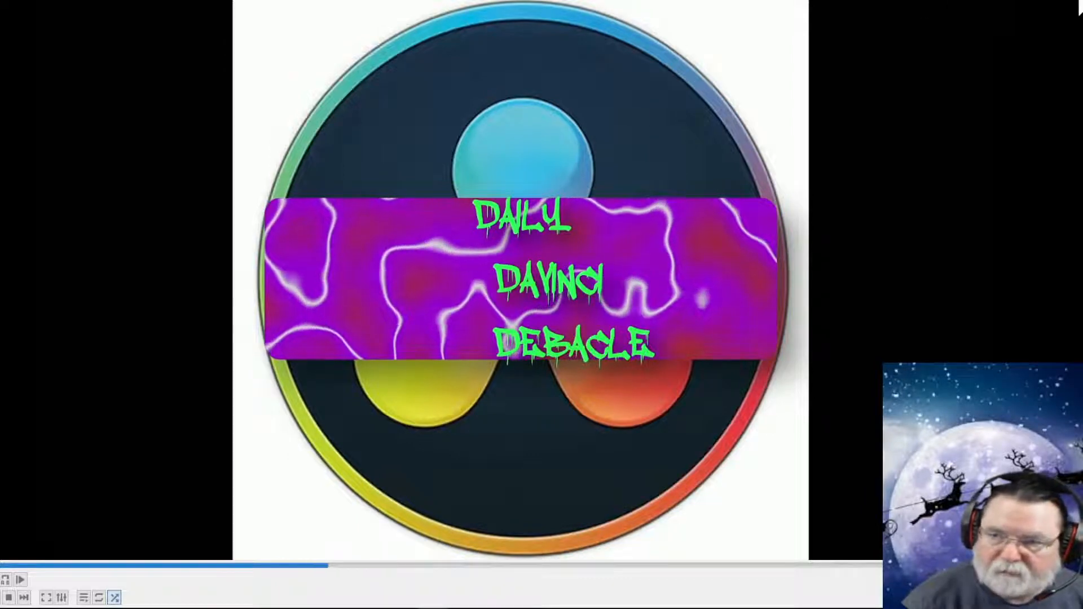
left_click(1078, 4)
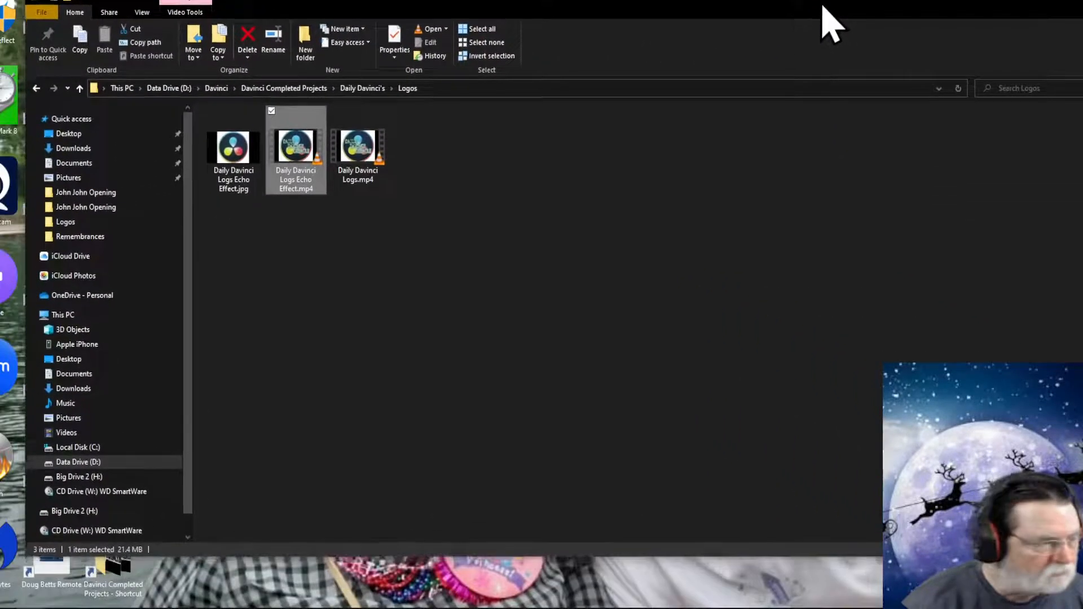
- Move the File Explorer window showing the Logos folder off this display to clear the desktop
left_click_drag(822, 6, 811, 4)
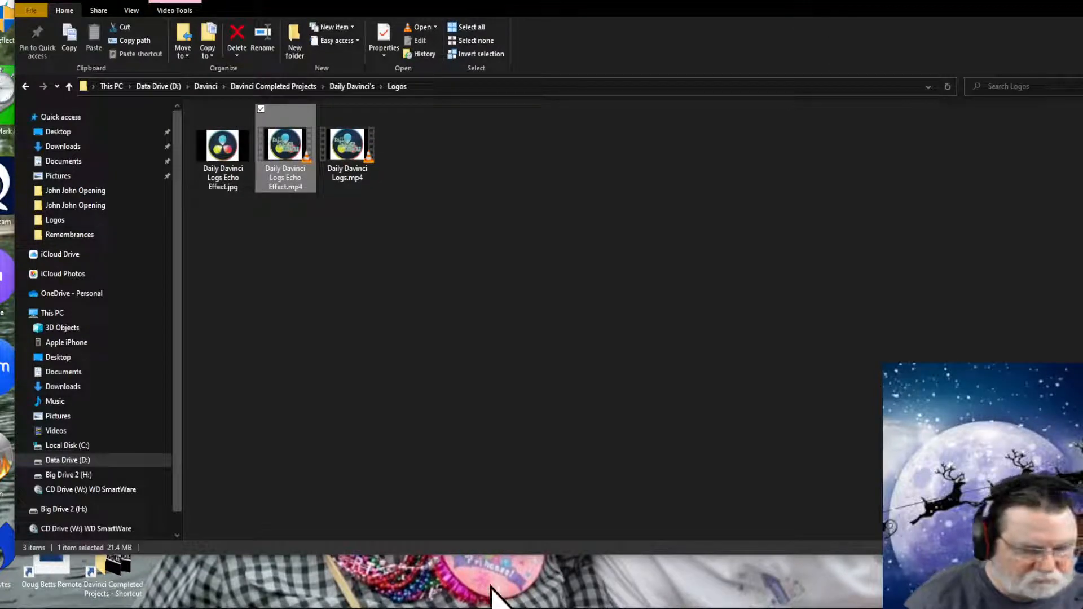
mouse_move(321, 608)
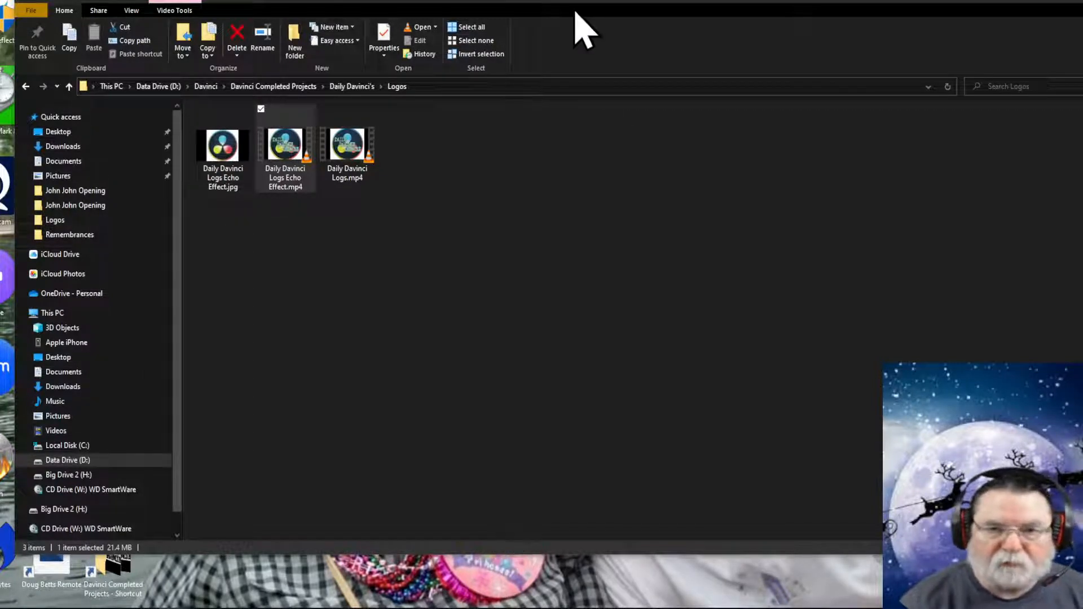
left_click_drag(576, 1, 1082, 22)
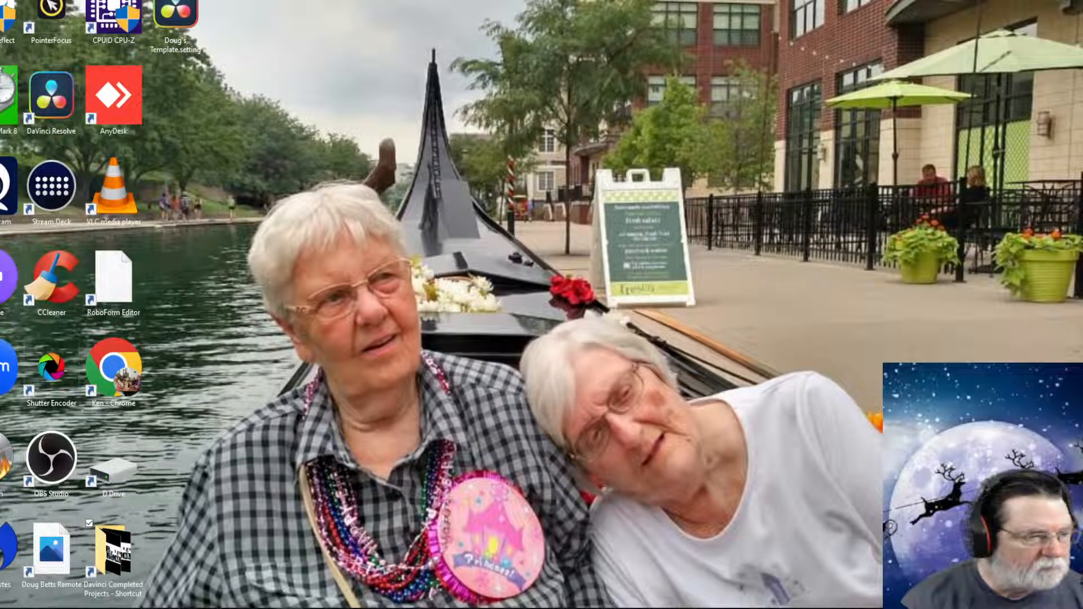
- Bring the OBS window onto this display, maximized, and move the CAMERA-1 source up to about 534 px from the canvas's upper edge
left_click_drag(0, 1, 882, 2)
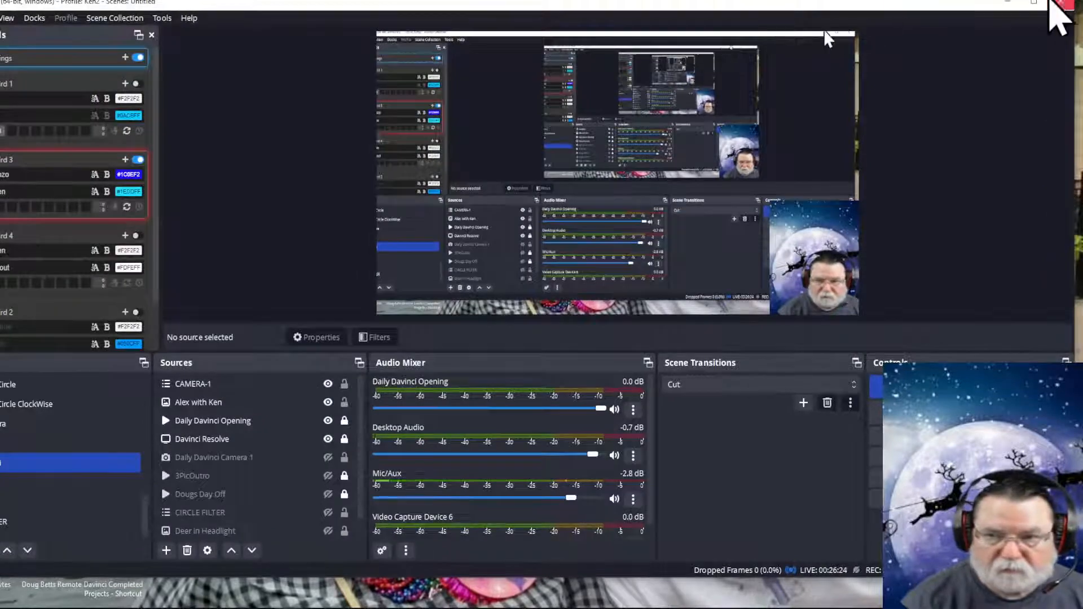
left_click(1032, 2)
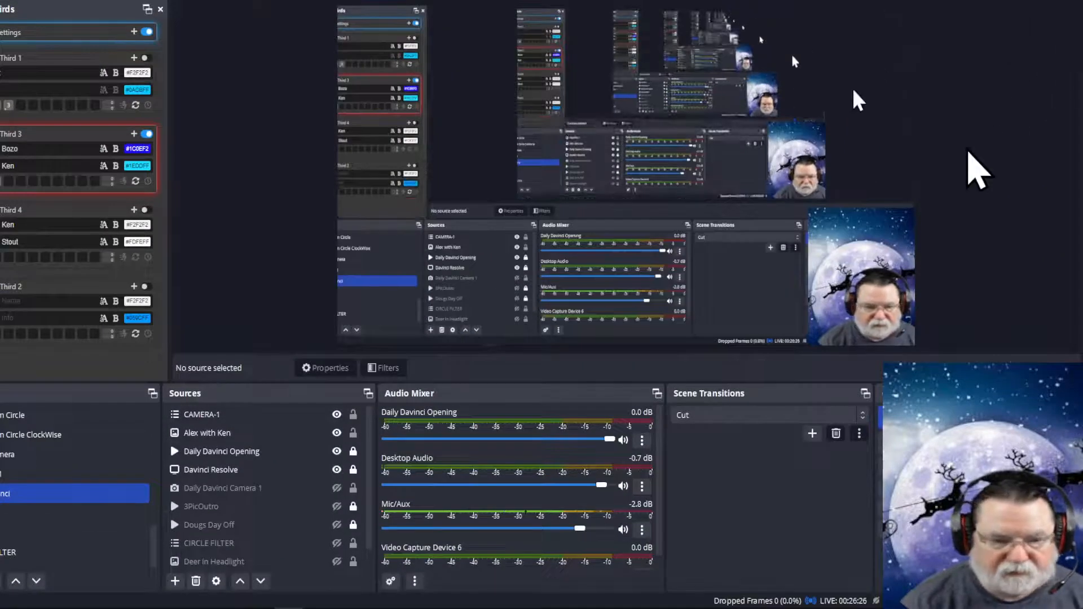
left_click(307, 432)
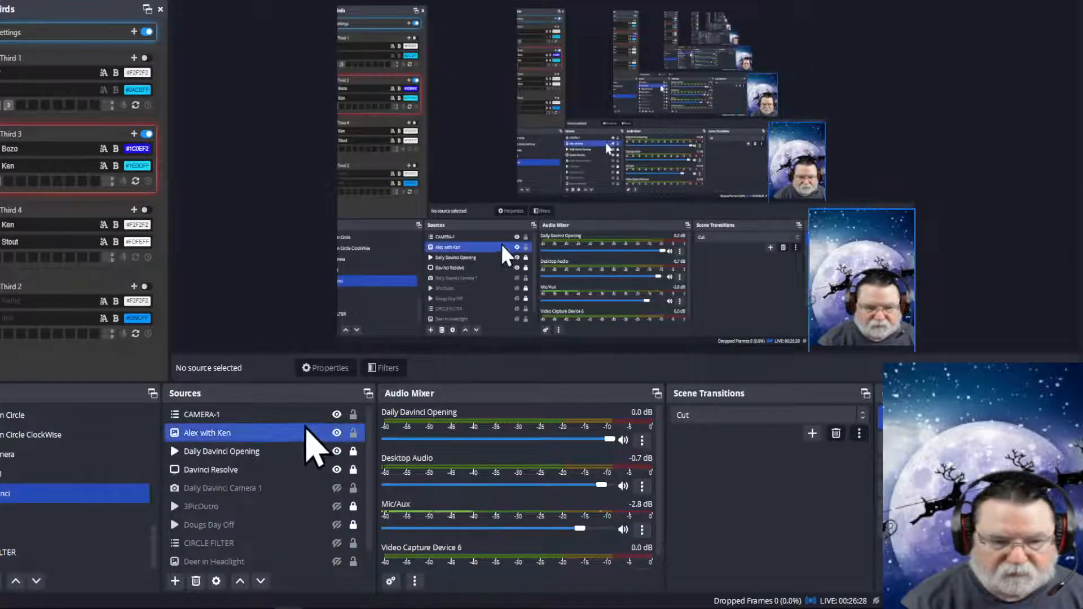
left_click(206, 415)
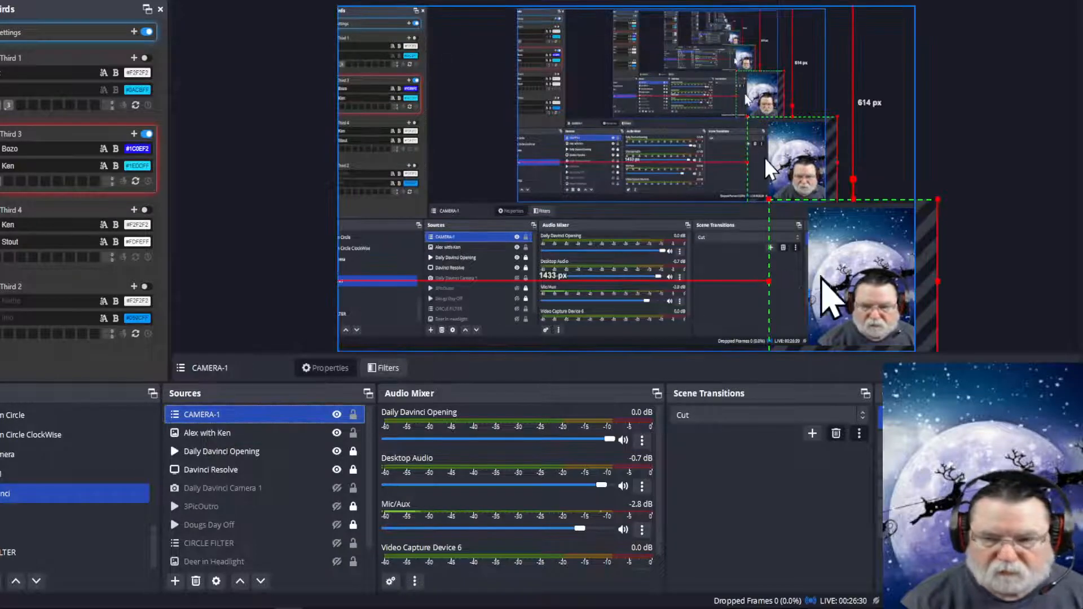
left_click_drag(873, 308, 873, 298)
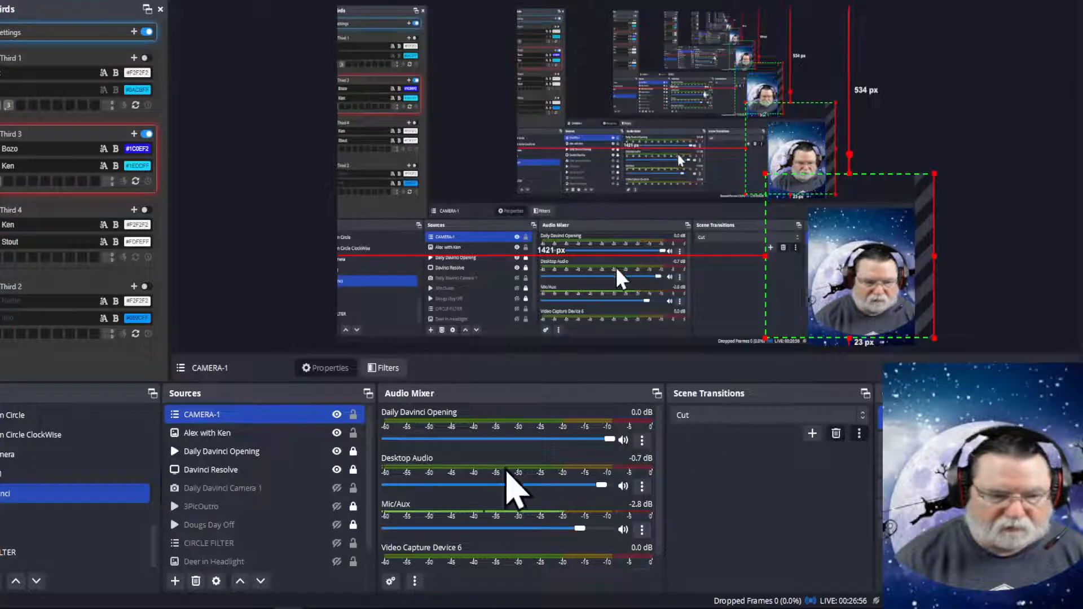
- Clear the source selection in OBS and move its window off this display
left_click(235, 432, "ctrl")
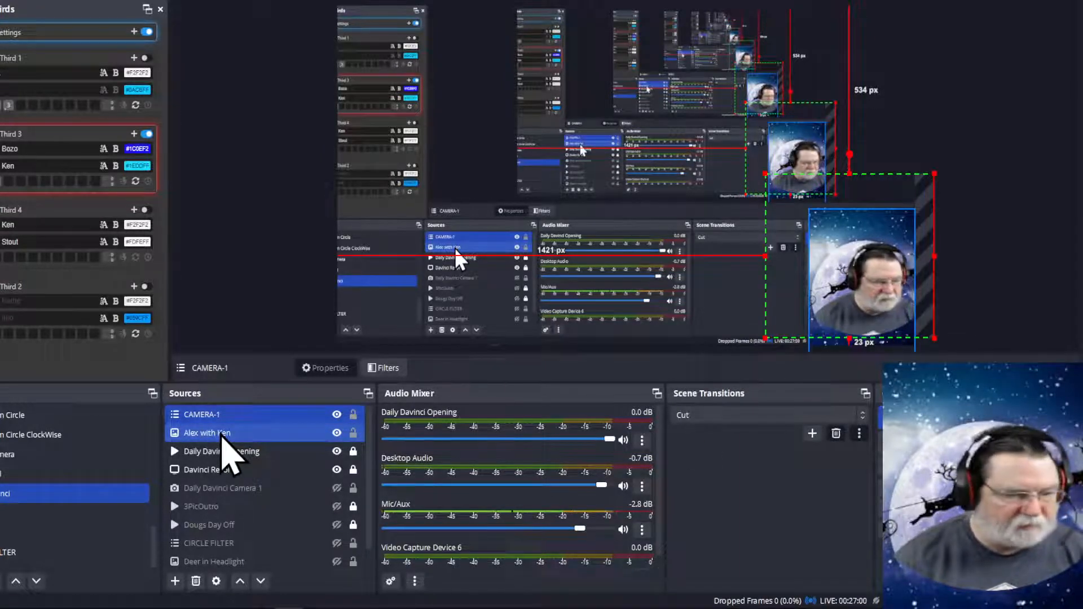
left_click(221, 436, "ctrl")
left_click(1037, 265)
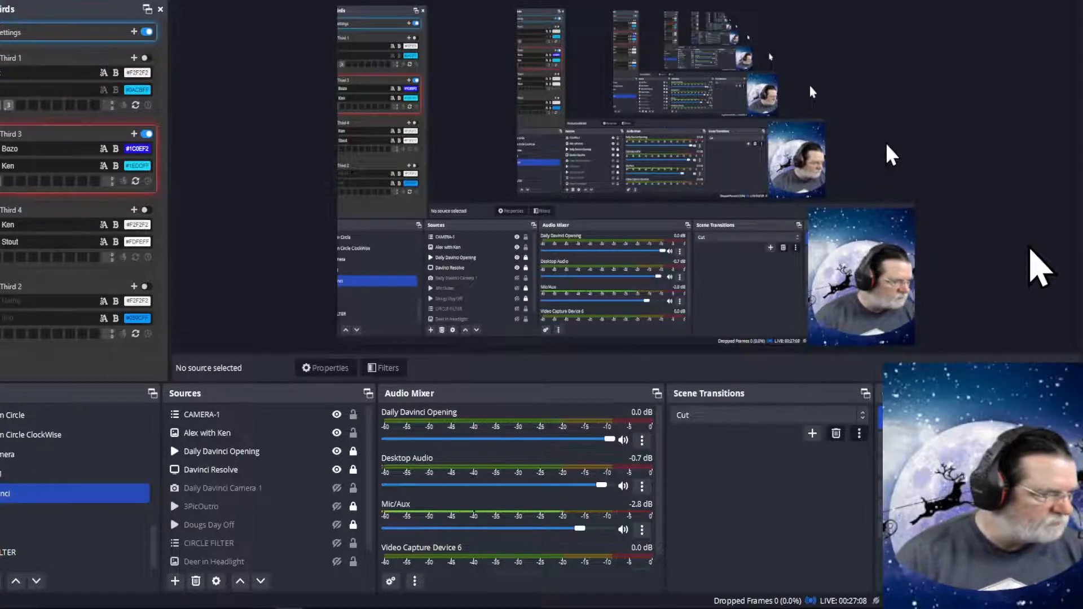
left_click_drag(860, 1, 1, 2)
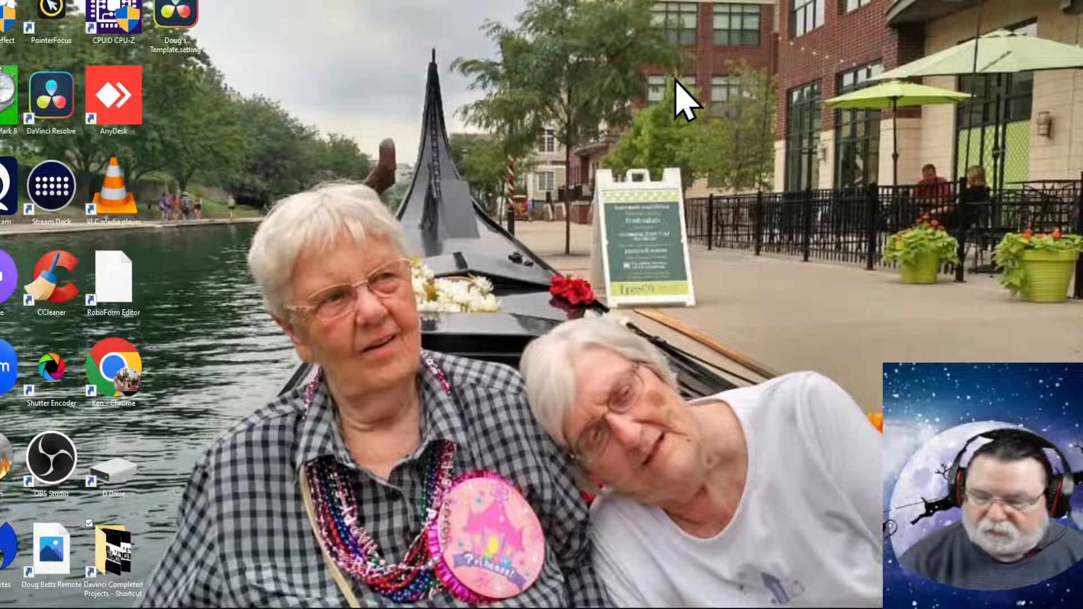
- Restore DaVinci Resolve, bring OBS back onto this display, maximized, and hide the CAMERA-1 source
left_click(434, 608)
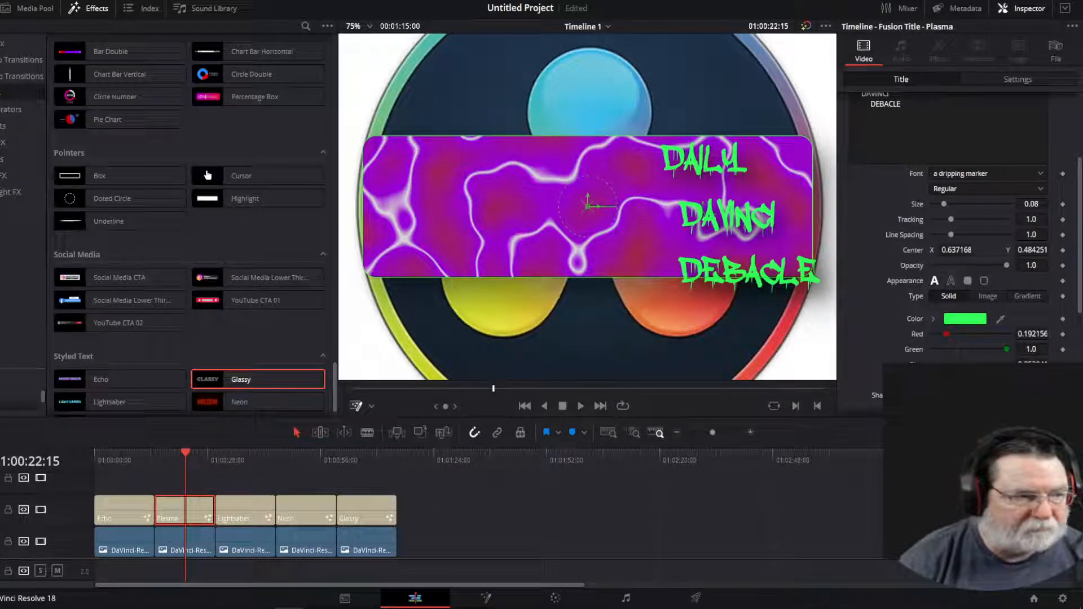
left_click_drag(0, 1, 533, 3)
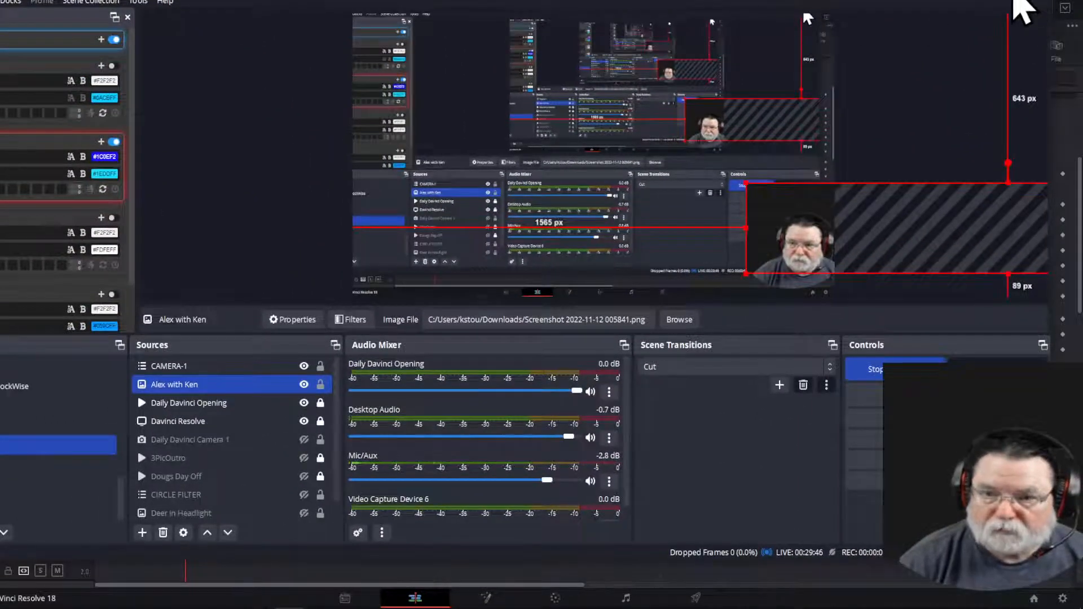
left_click(1016, 2)
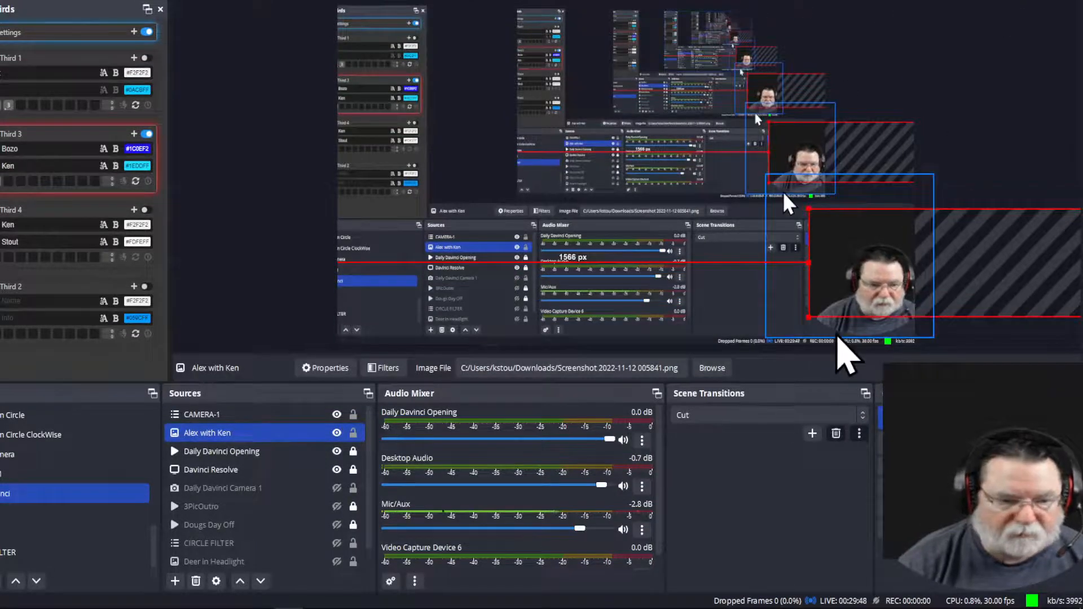
left_click(305, 414, "ctrl")
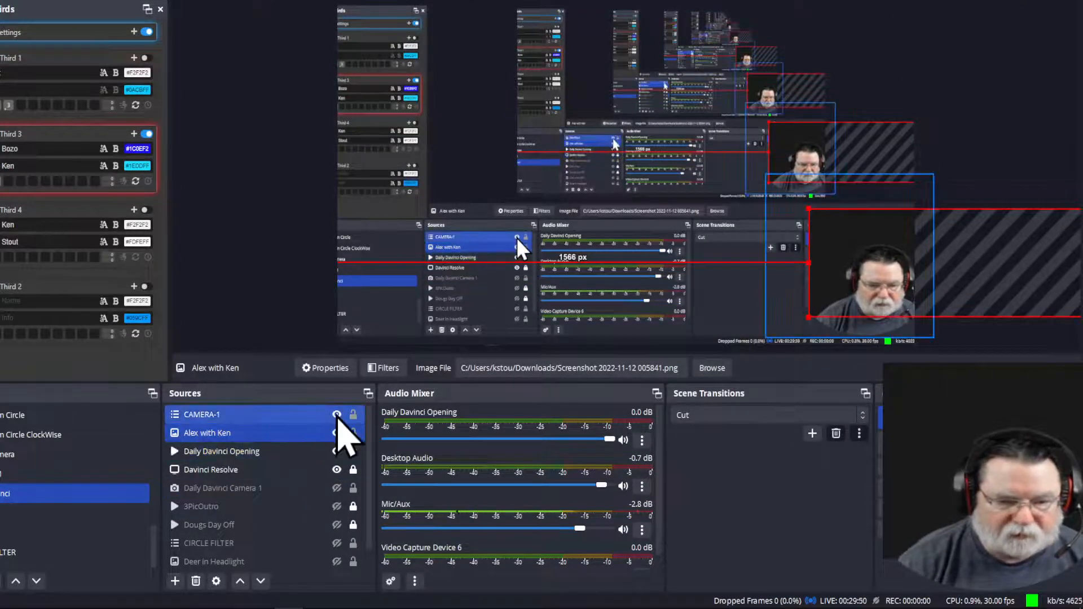
left_click(337, 414)
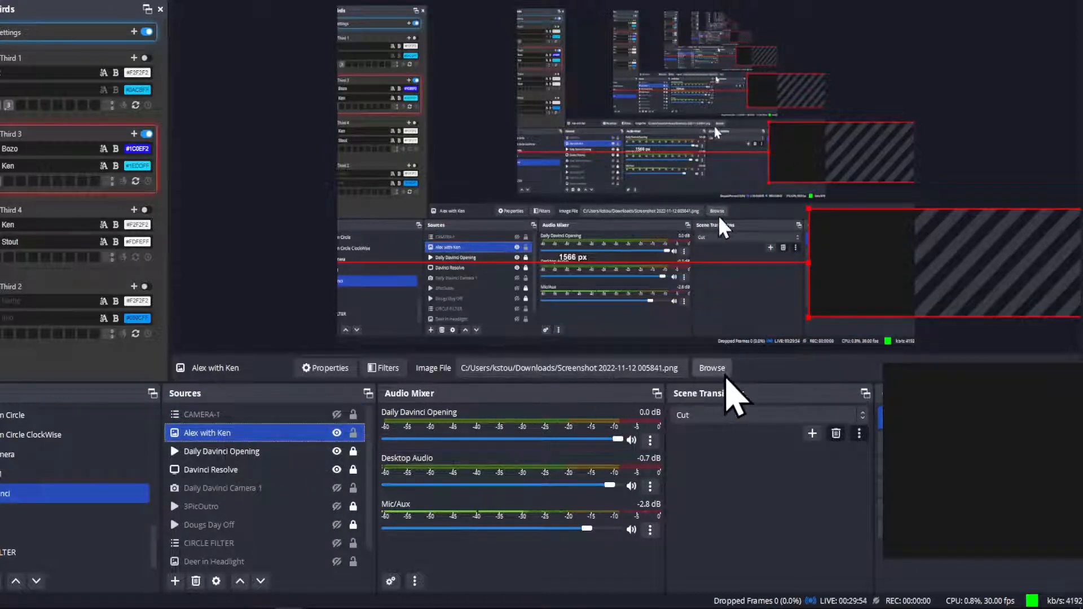
- Set the selected webcam background image source's file to Moon Deer.jpg from the Downloads folder
left_click(713, 370)
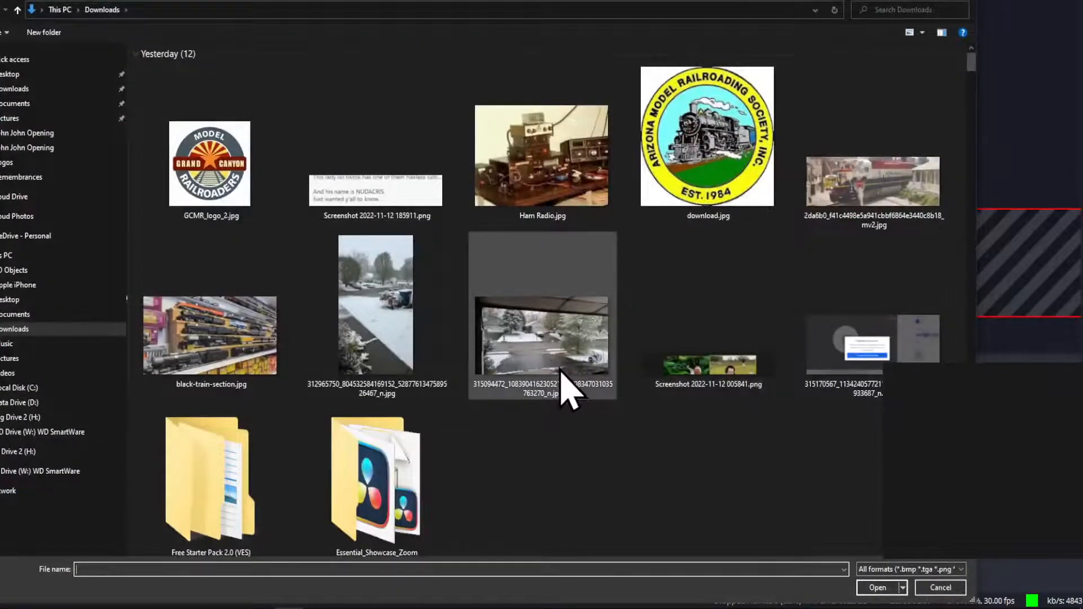
scroll(587, 384, "down", 5)
scroll(590, 383, "down", 5)
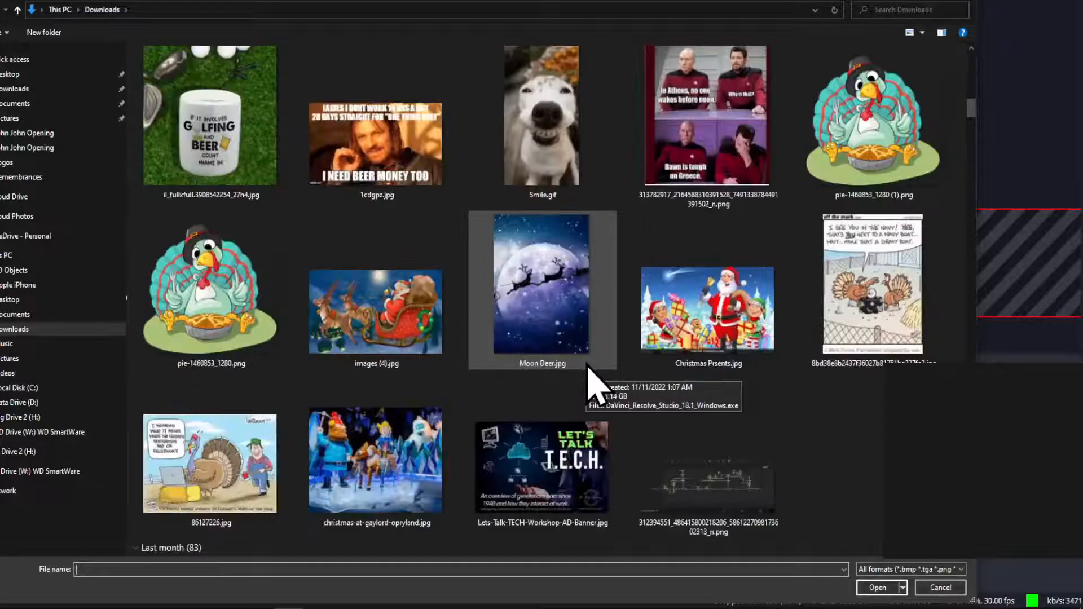
left_click(550, 302)
left_click(877, 588)
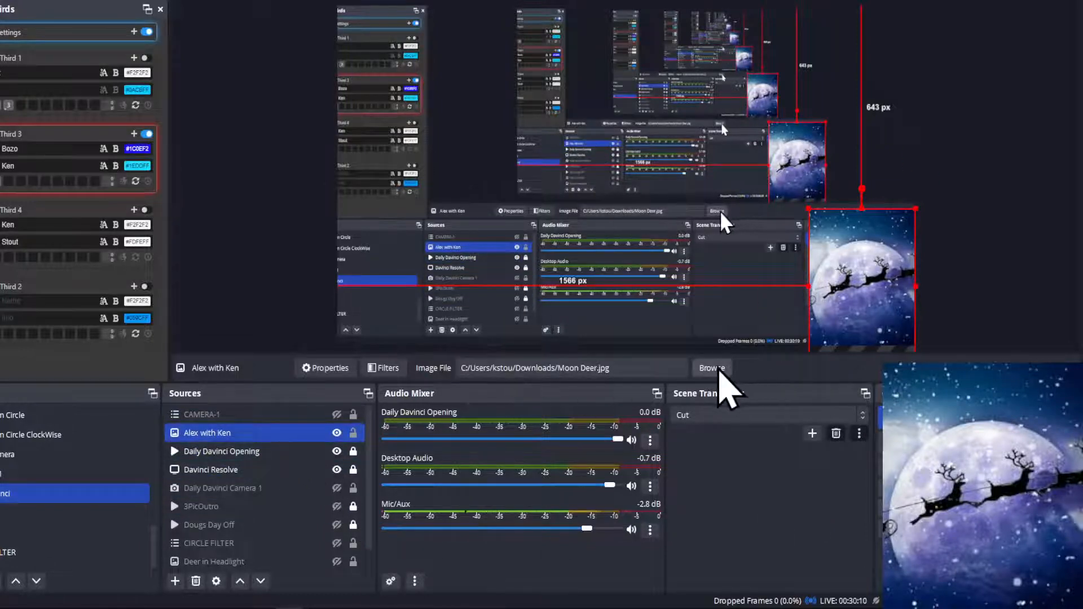
left_click(716, 370)
scroll(654, 471, "down", 5)
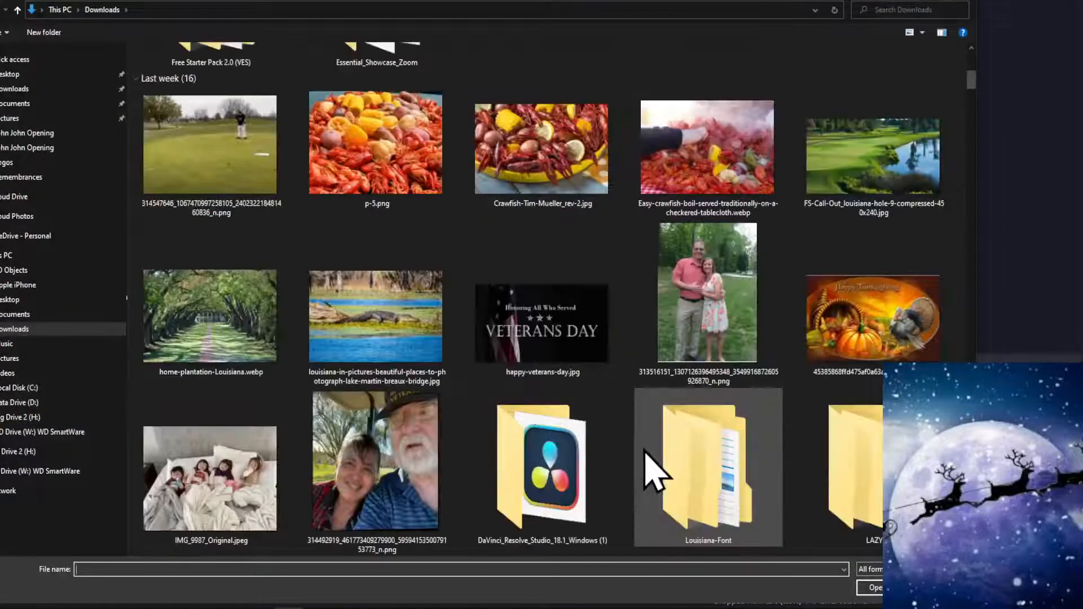
left_click(399, 484)
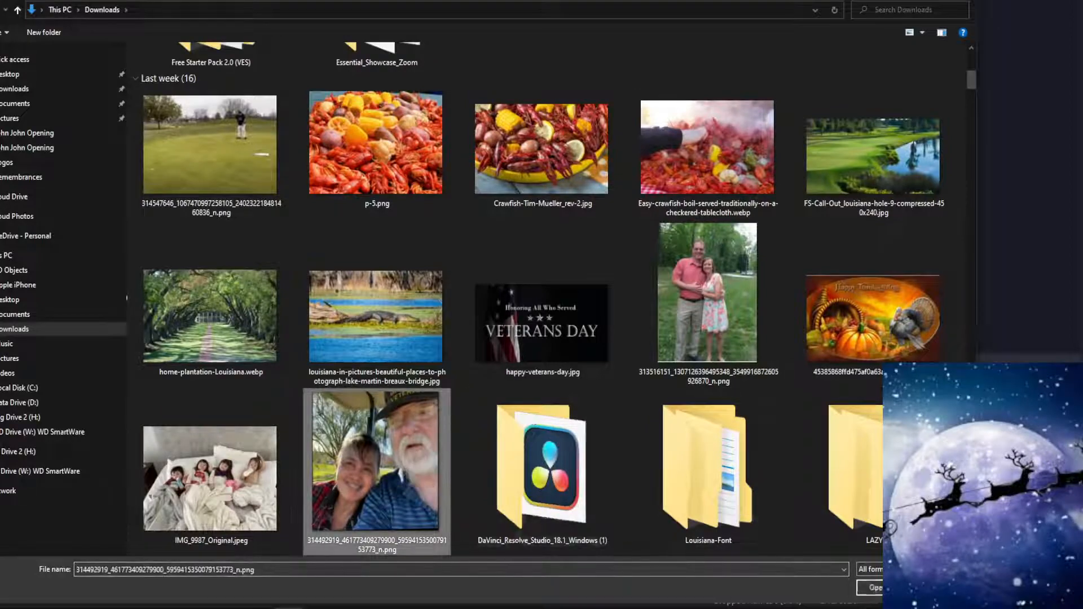
left_click(884, 588)
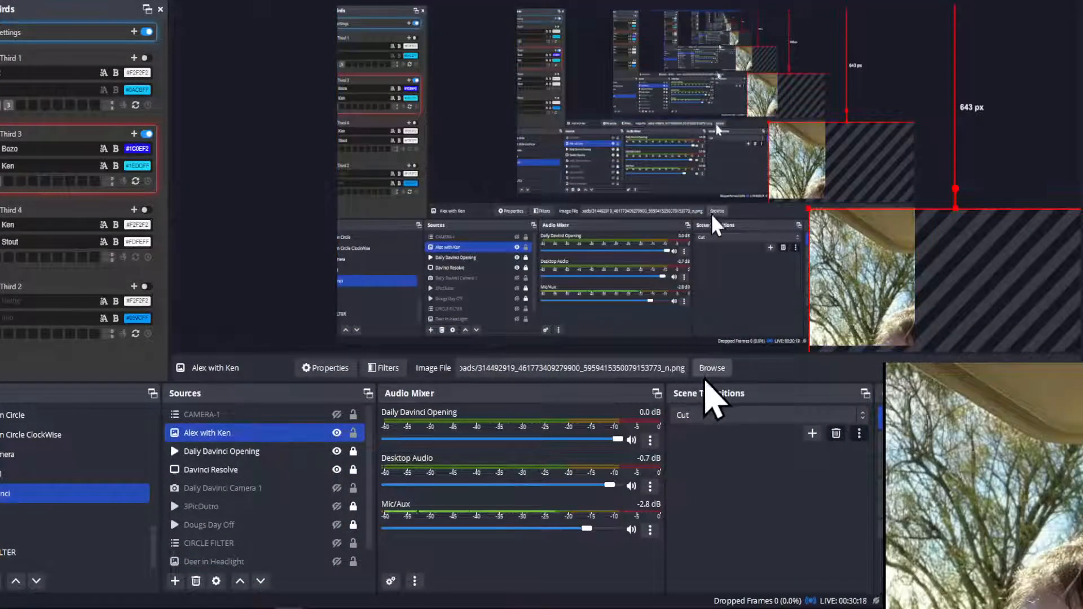
- Set the webcam background image source's file to home-plantation-Louisiana.webp from the Downloads folder
left_click(712, 368)
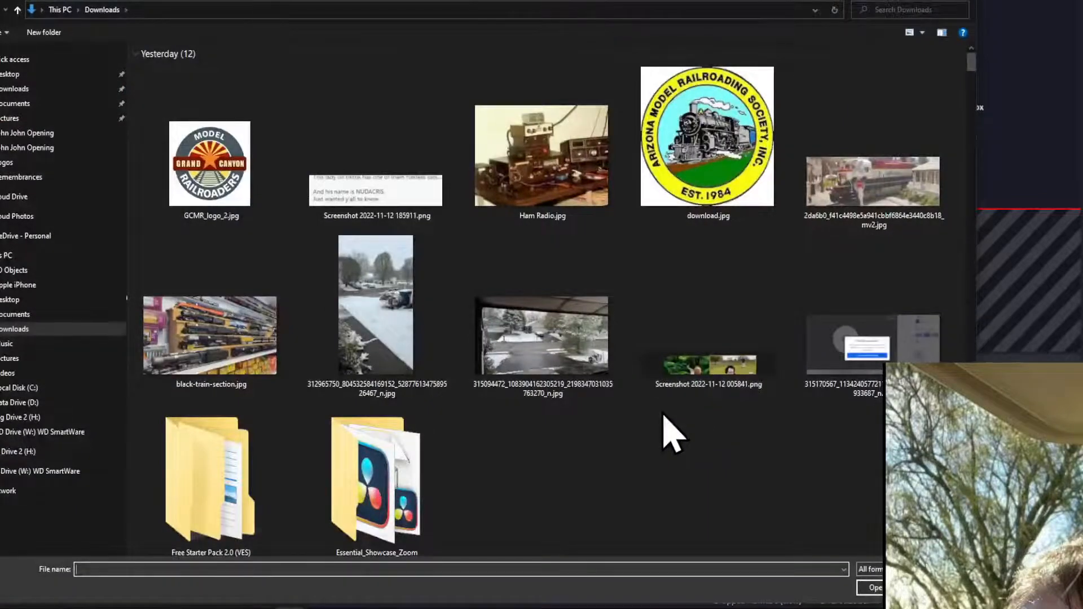
scroll(671, 434, "down", 5)
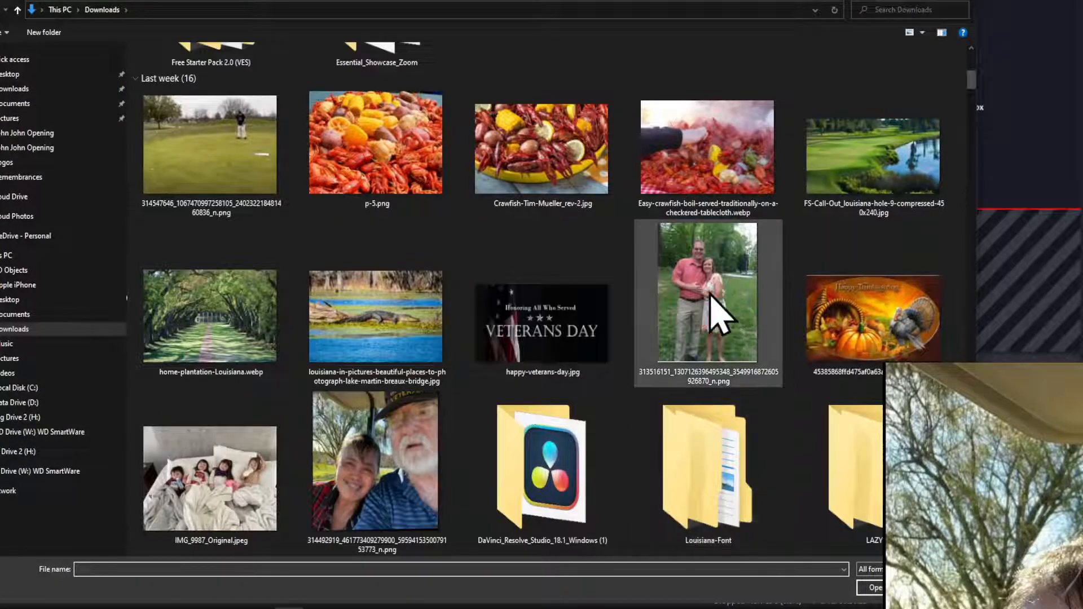
left_click(249, 321)
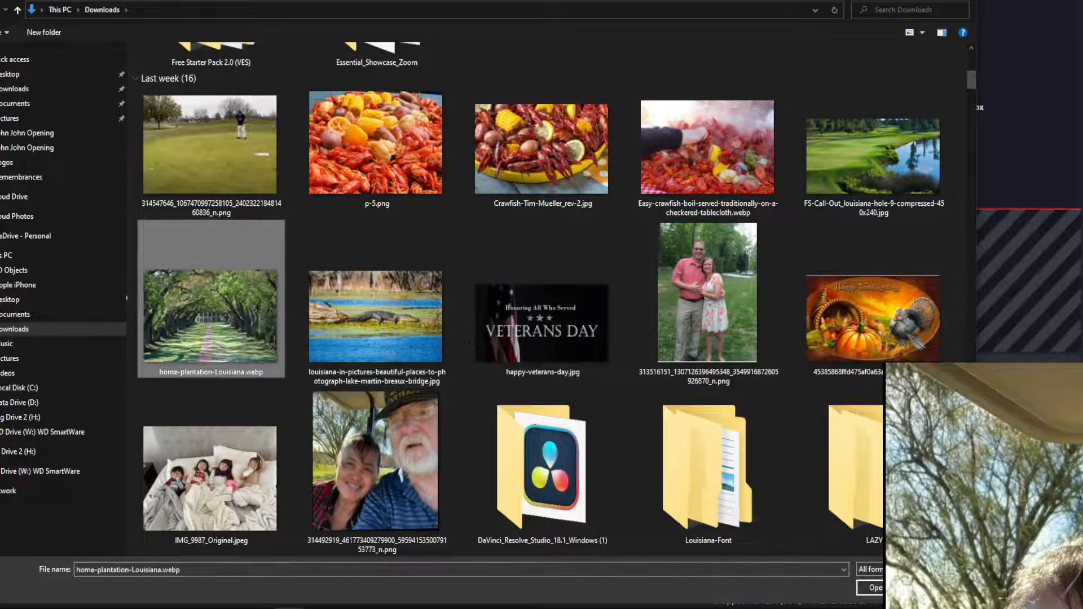
left_click(871, 588)
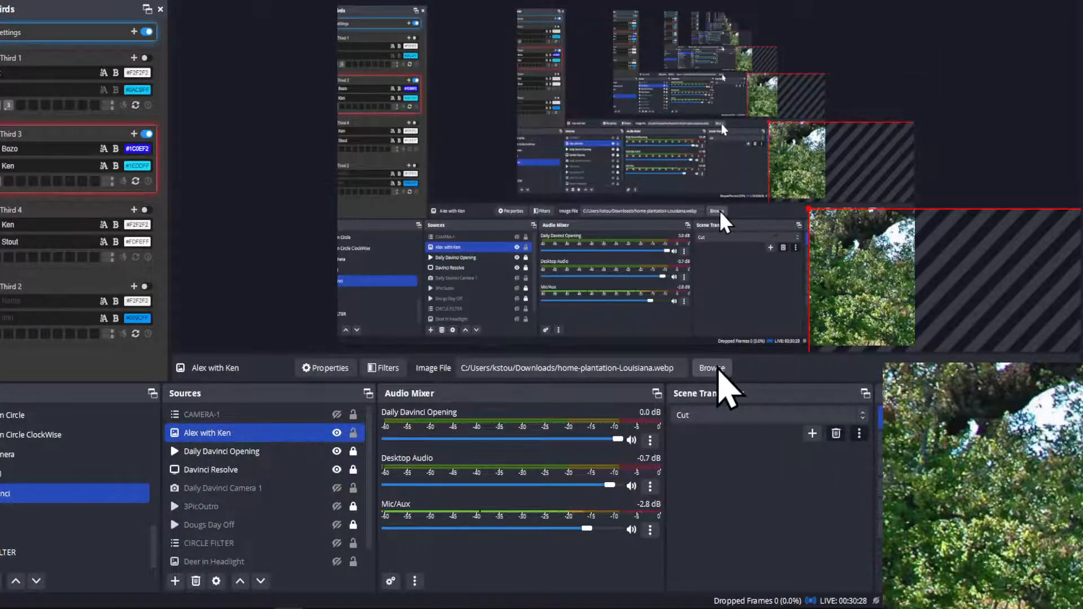
- Set the webcam background image source's file to the turkey picture pie-1460853_1280.png from the Downloads folder
left_click(712, 369)
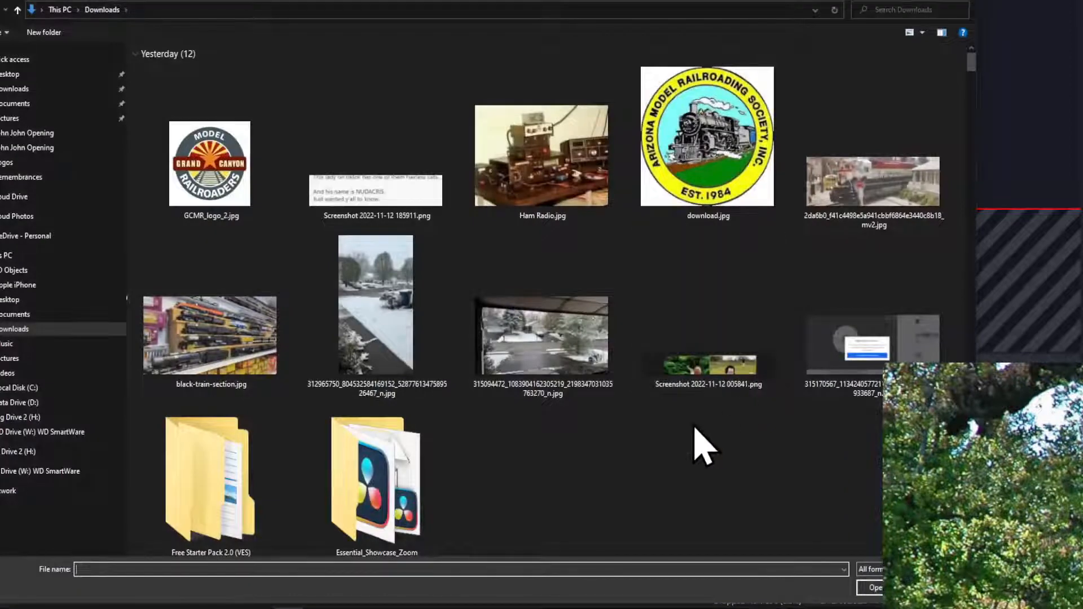
scroll(695, 427, "down", 5)
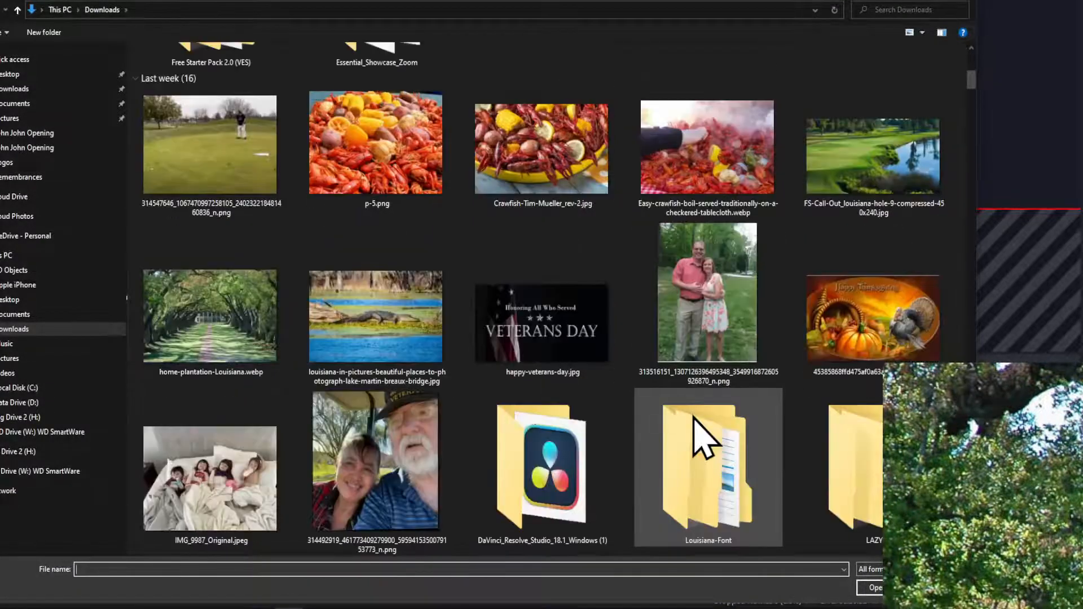
scroll(695, 419, "down", 6)
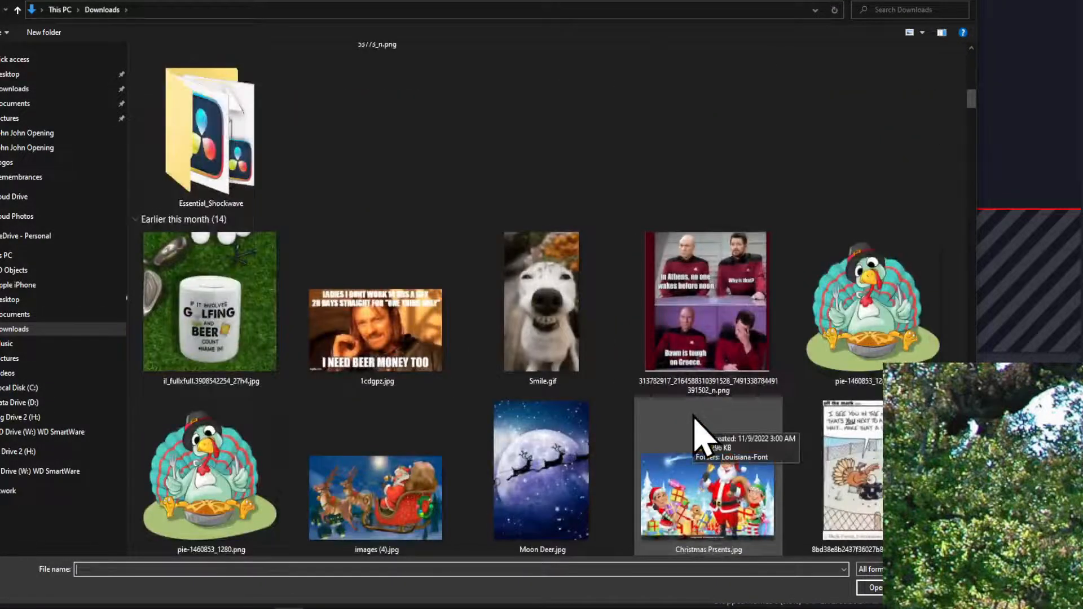
left_click(222, 484)
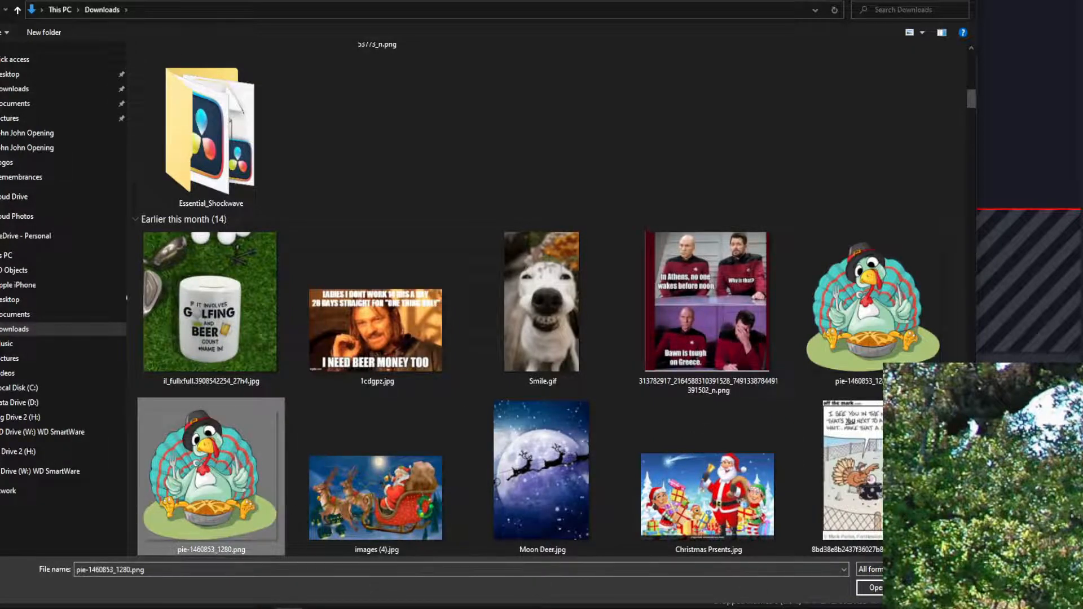
left_click(871, 588)
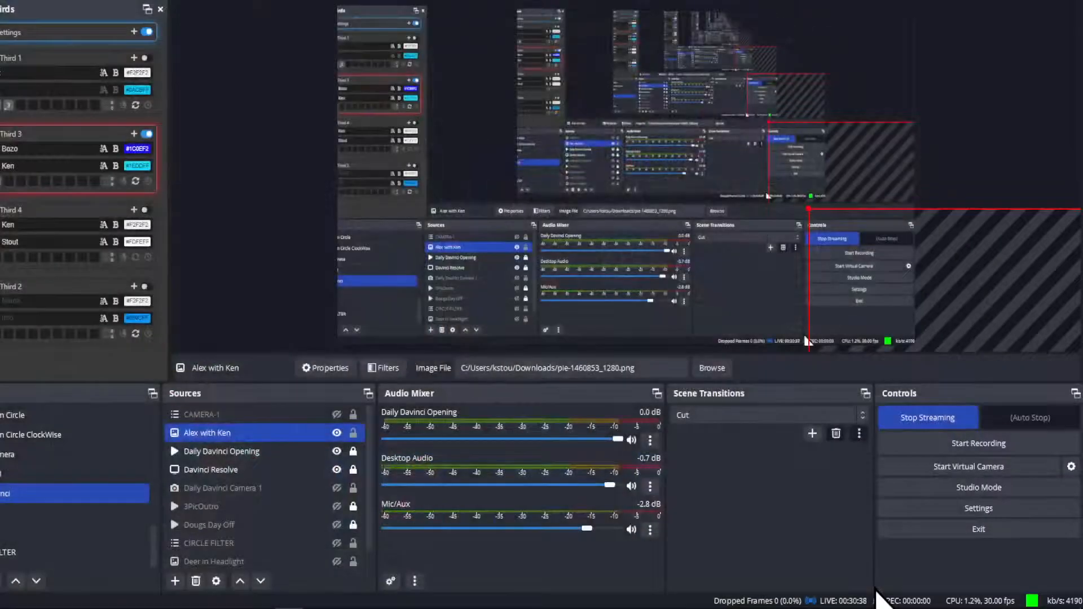
- Scale the oversized snowy-yard background image down in stages from its upper corners, moving it up the canvas between adjustments
mouse_move(967, 307)
left_mouse_down()
mouse_move(787, 175)
mouse_move(583, 147)
mouse_move(692, 119)
mouse_move(993, 254)
mouse_move(598, 90)
mouse_move(494, 93)
mouse_move(532, 108)
mouse_move(189, 31)
mouse_move(213, 55)
mouse_move(419, 46)
left_mouse_up()
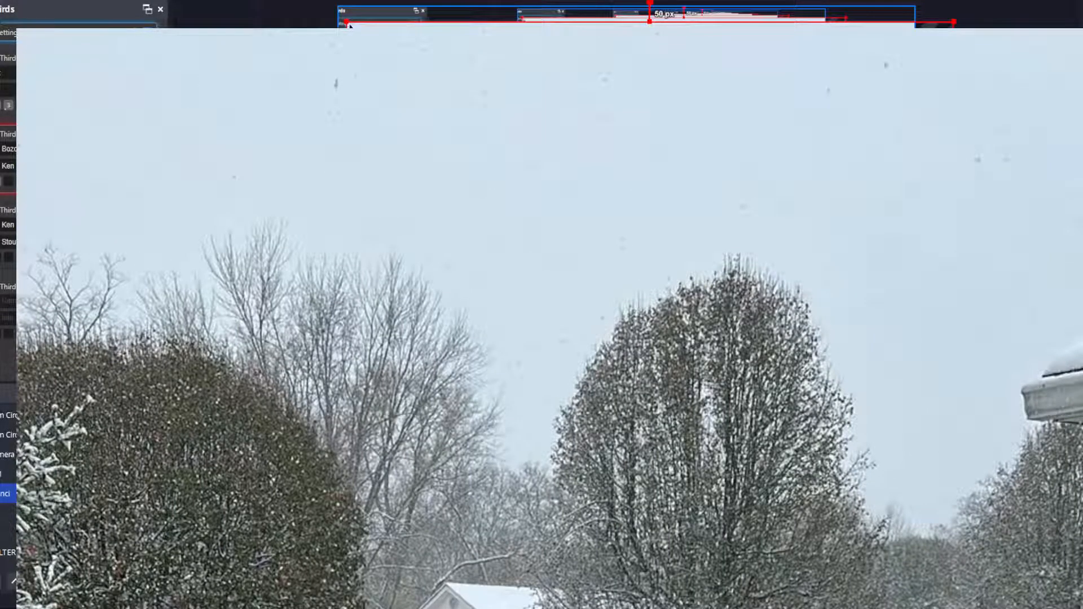
left_click_drag(338, 14, 656, 230)
left_click_drag(719, 283, 609, 93)
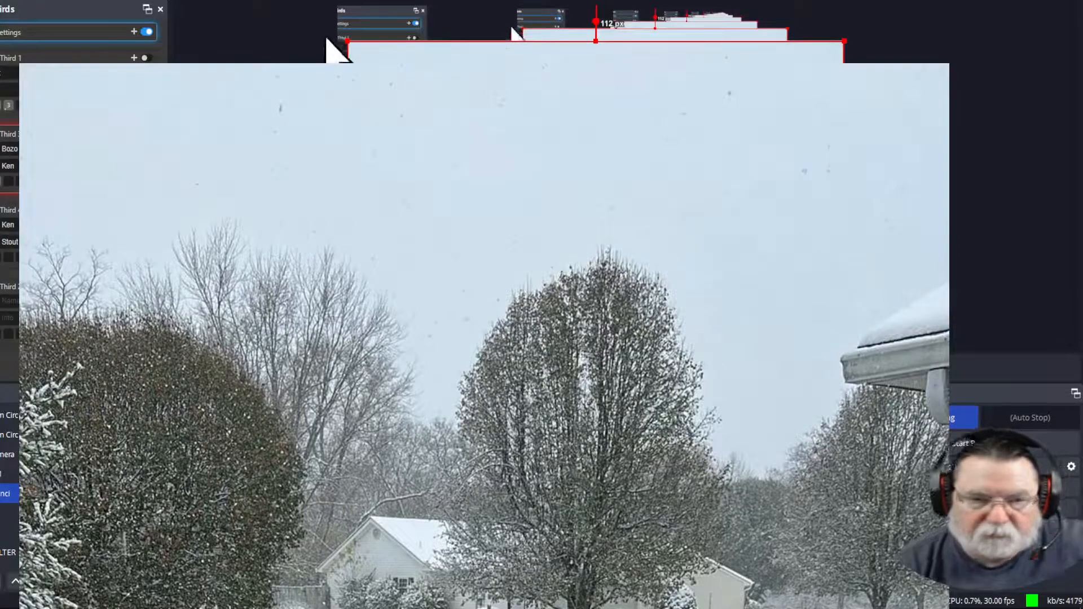
left_click_drag(348, 41, 706, 209)
left_click_drag(698, 278, 673, 116)
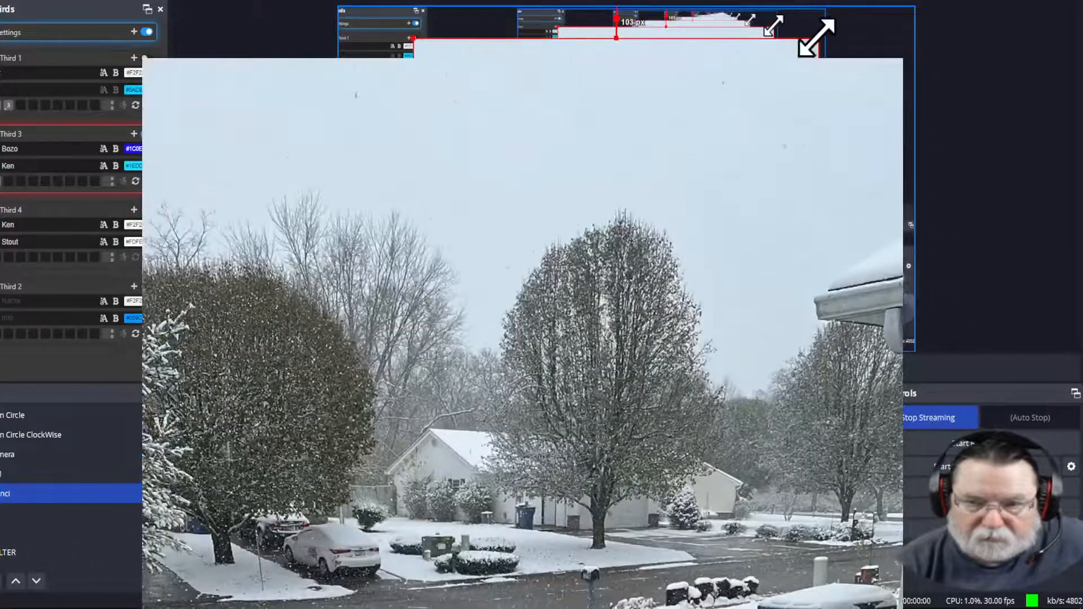
left_click_drag(818, 38, 502, 174)
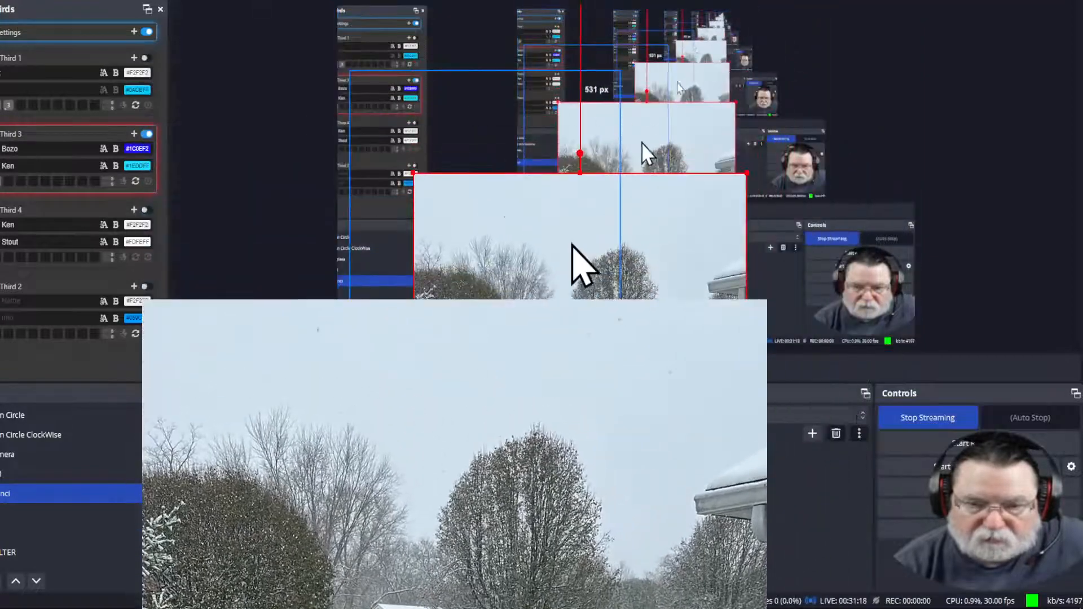
- Keep shrinking the snowy-yard image and move it past the canvas's upper edge, ending with its lower edge about 831 px above the canvas bottom
left_click_drag(578, 310, 585, 198)
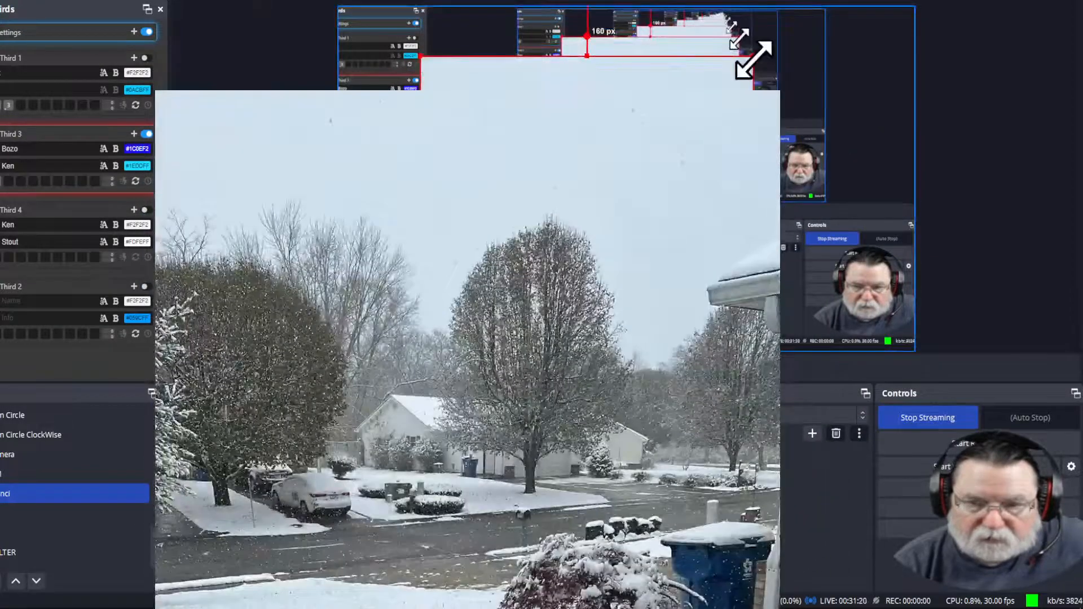
left_click_drag(754, 58, 498, 239)
left_click_drag(558, 292, 592, 47)
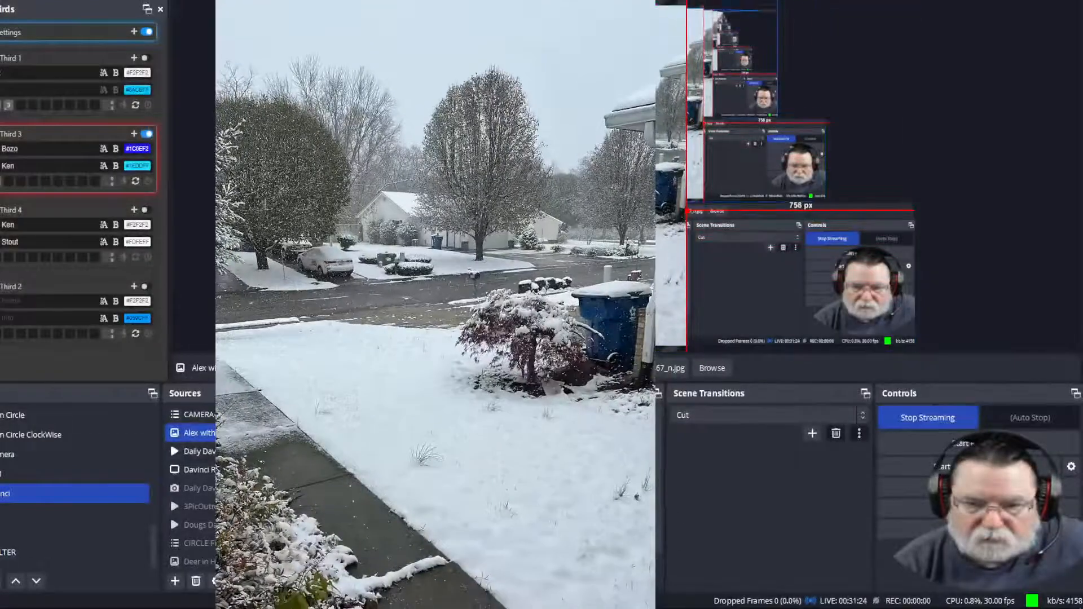
left_click_drag(586, 237, 588, 124)
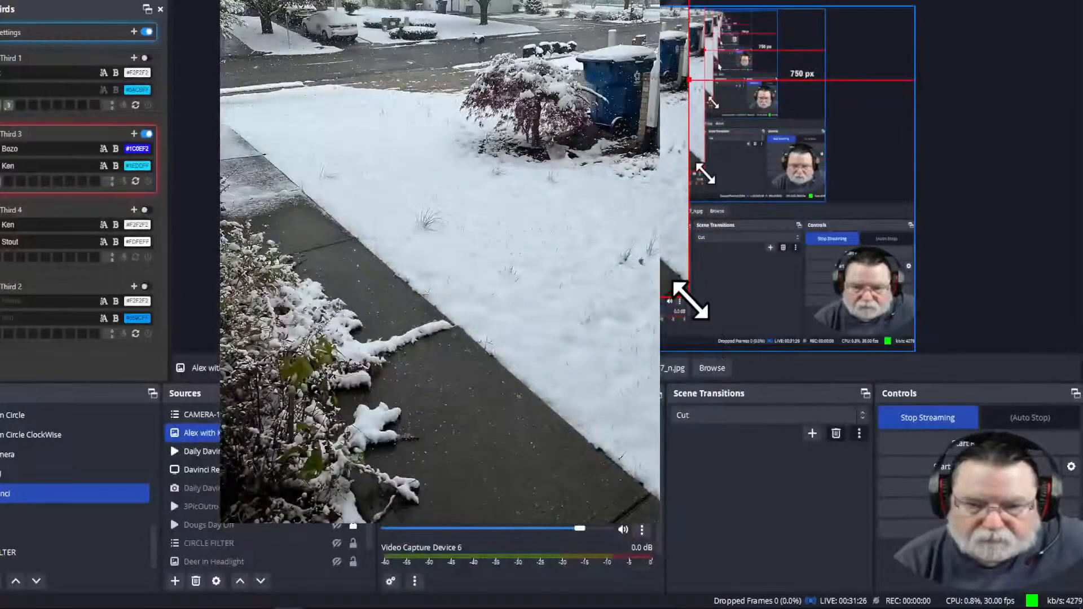
left_click_drag(689, 297, 575, 81)
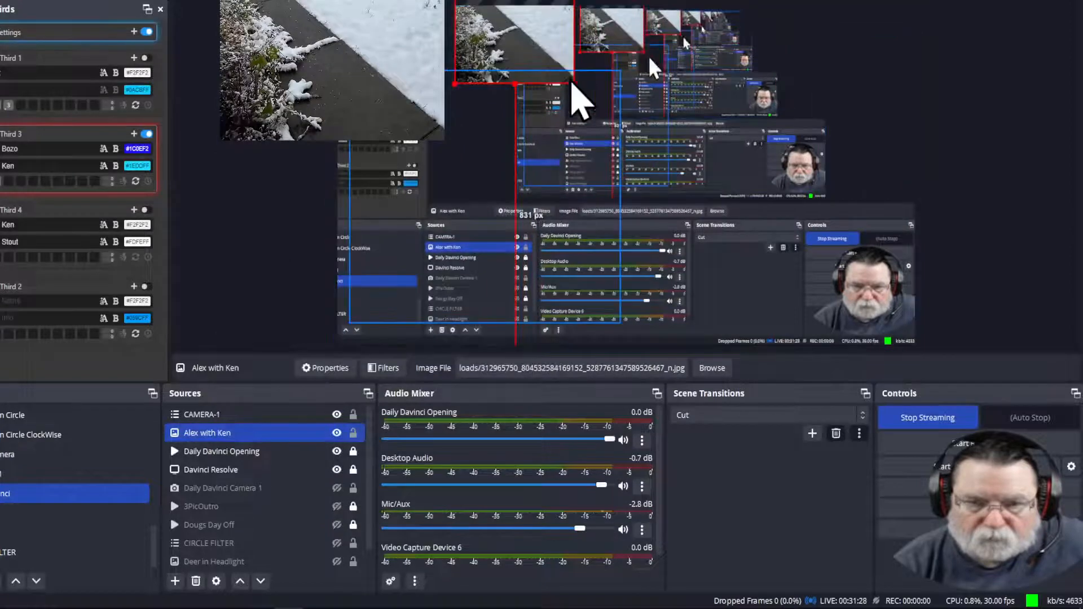
- Place the snowy-yard image behind the webcam in the canvas's lower-right corner, about 623 px from the upper edge and 21 px from the right edge
left_click_drag(519, 44, 851, 333)
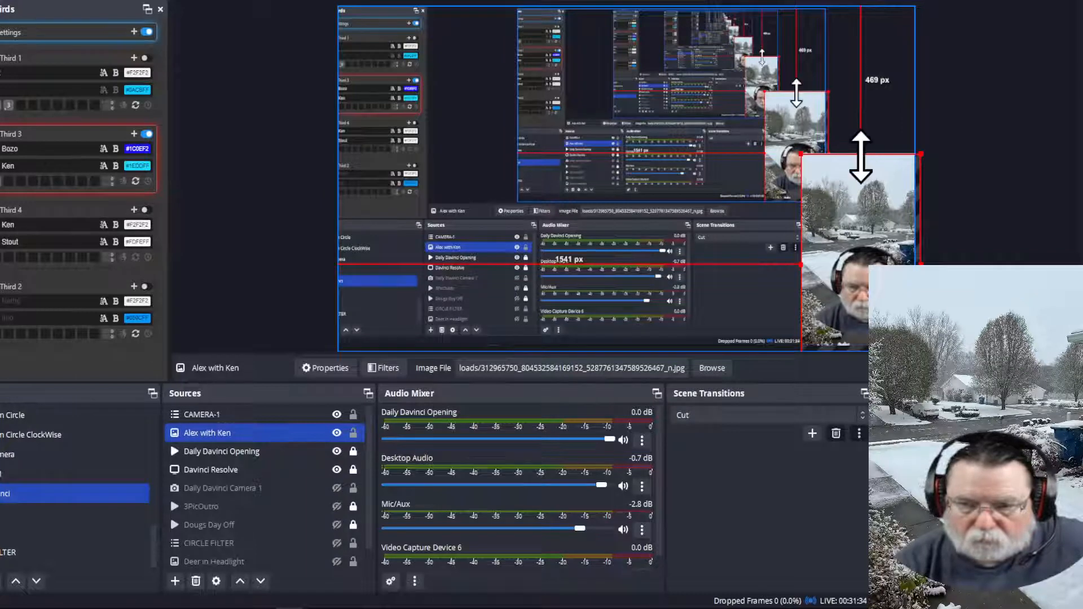
left_click_drag(861, 158, 857, 204)
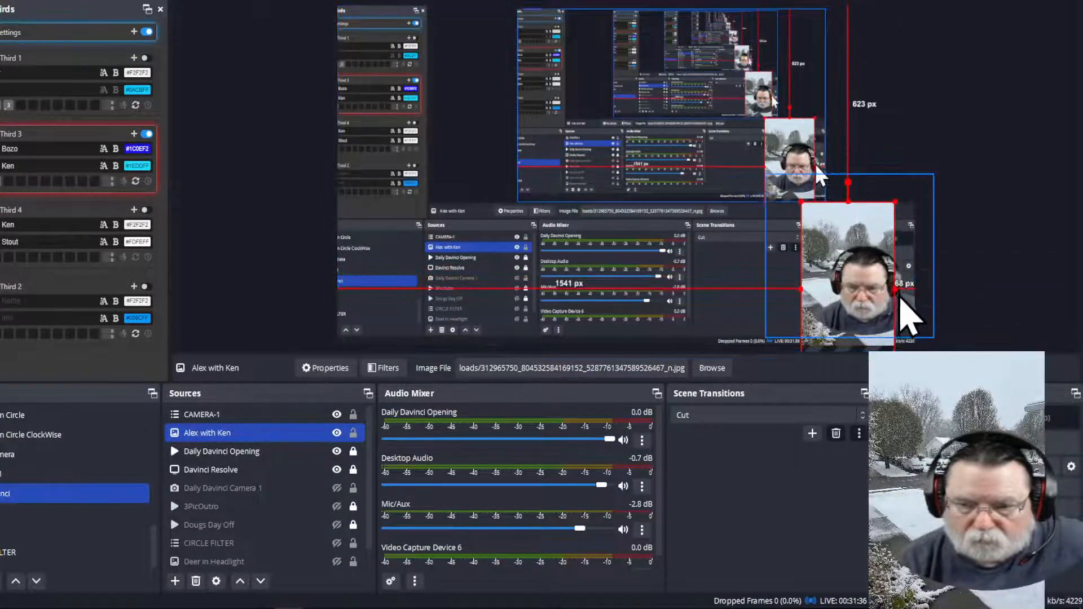
left_click_drag(894, 289, 909, 294)
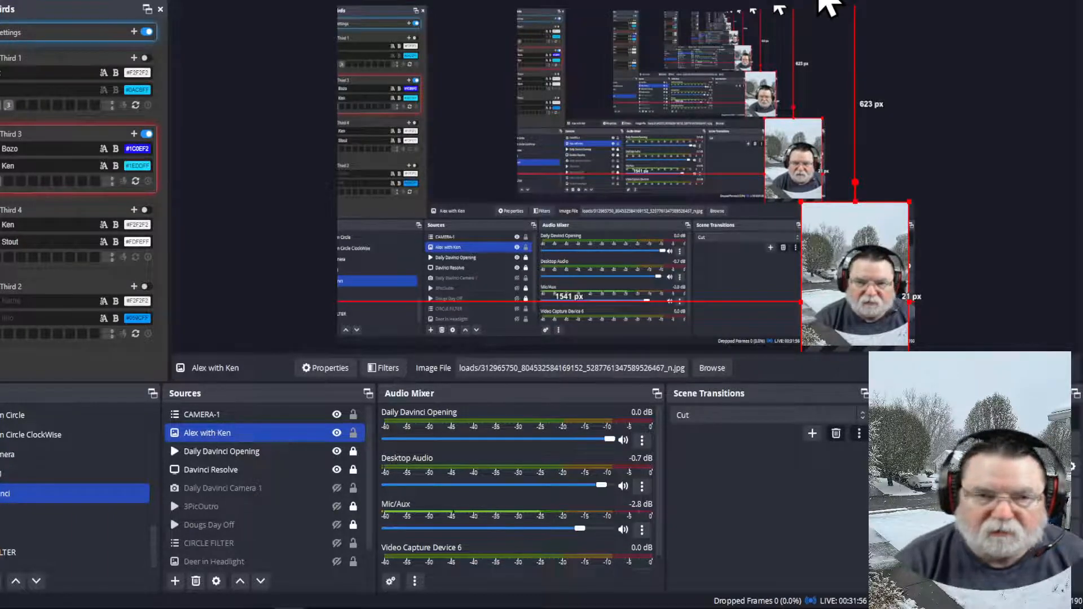
- Switch back to DaVinci Resolve and save the current project as Davinci Test Echo Text Effects
left_click(1010, 1)
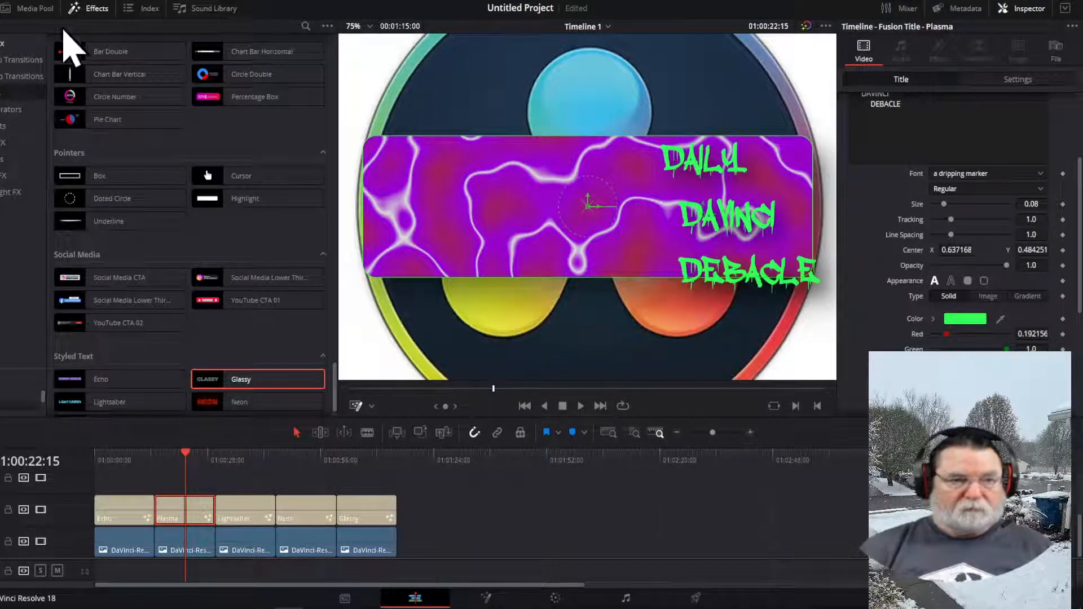
left_click(31, 3)
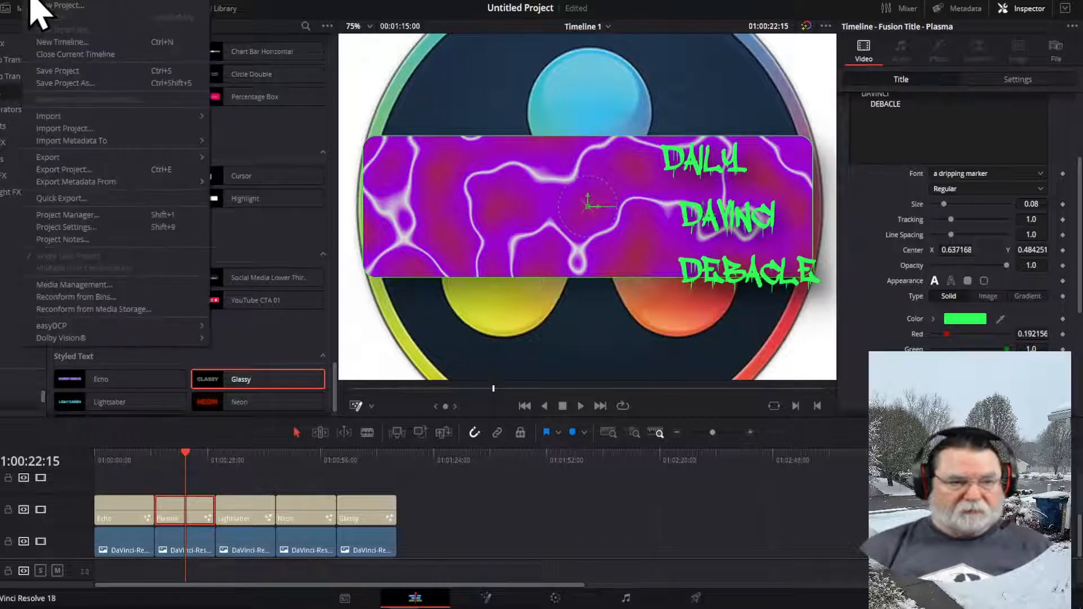
left_click(63, 72)
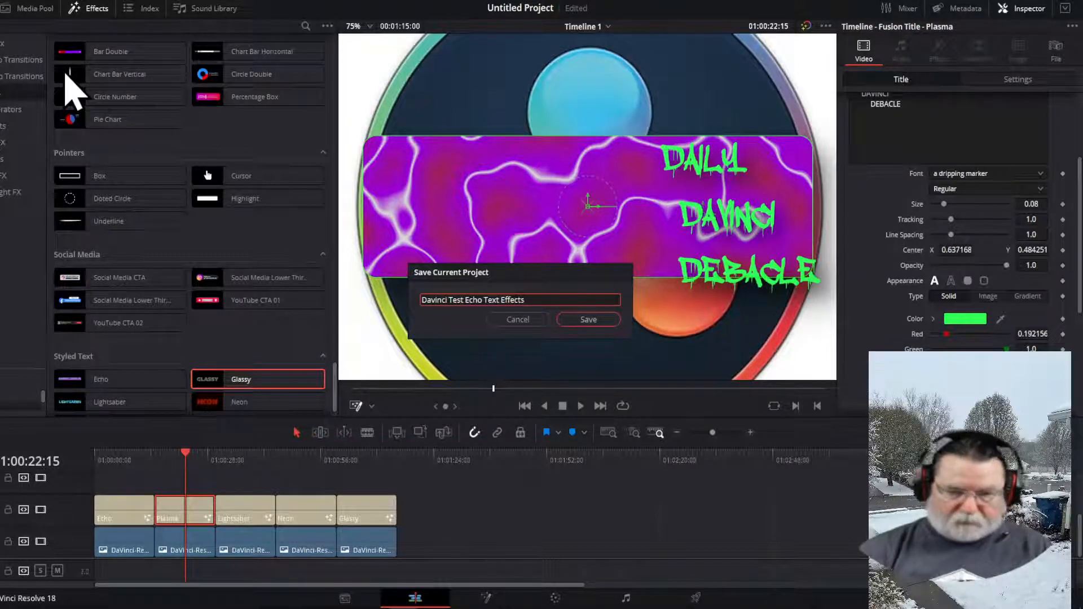
left_click(592, 322)
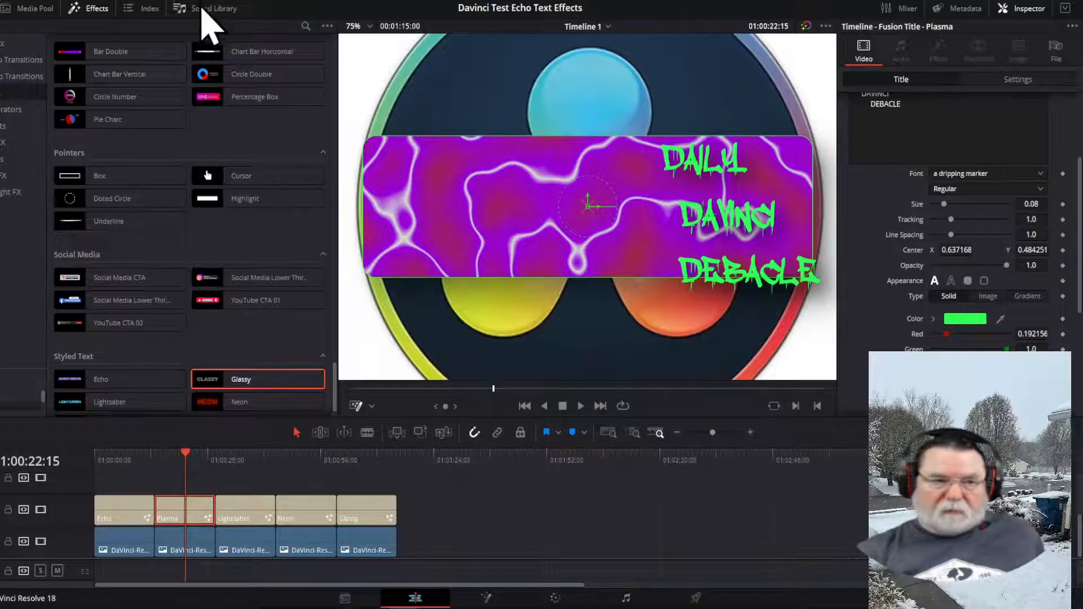
- Close the Davinci Test Echo Text Effects project from the Project Manager and open the blank Untitled Project
left_click(41, 1)
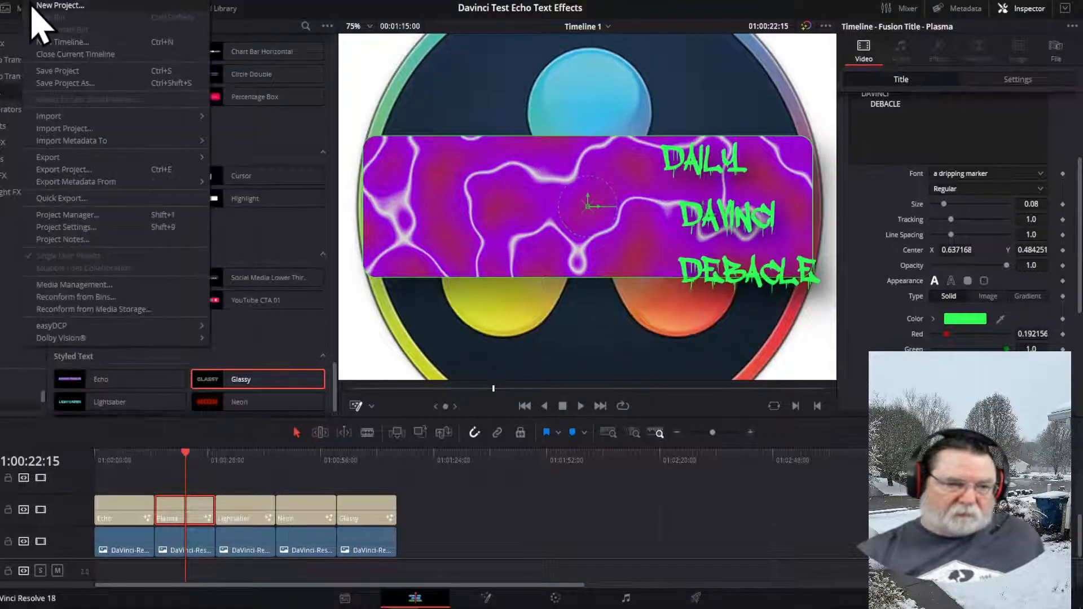
left_click(45, 214)
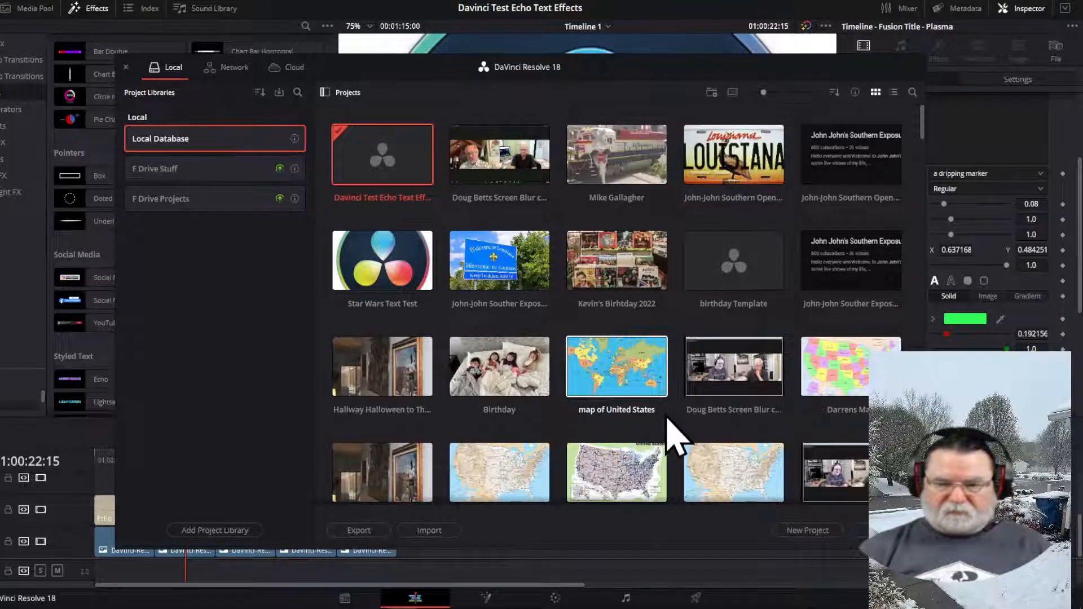
right_click(384, 164)
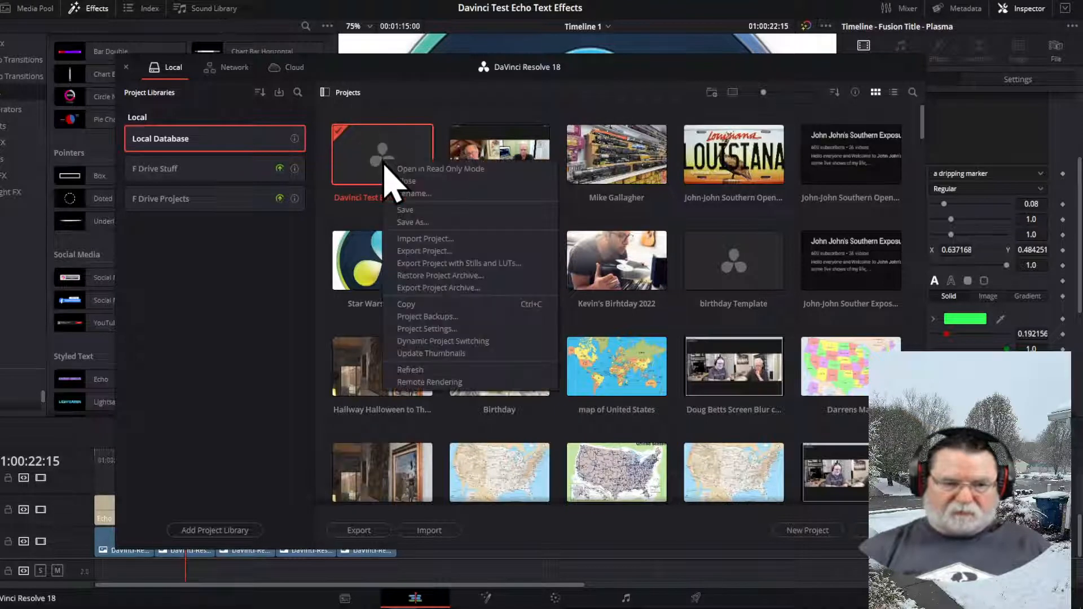
left_click(407, 180)
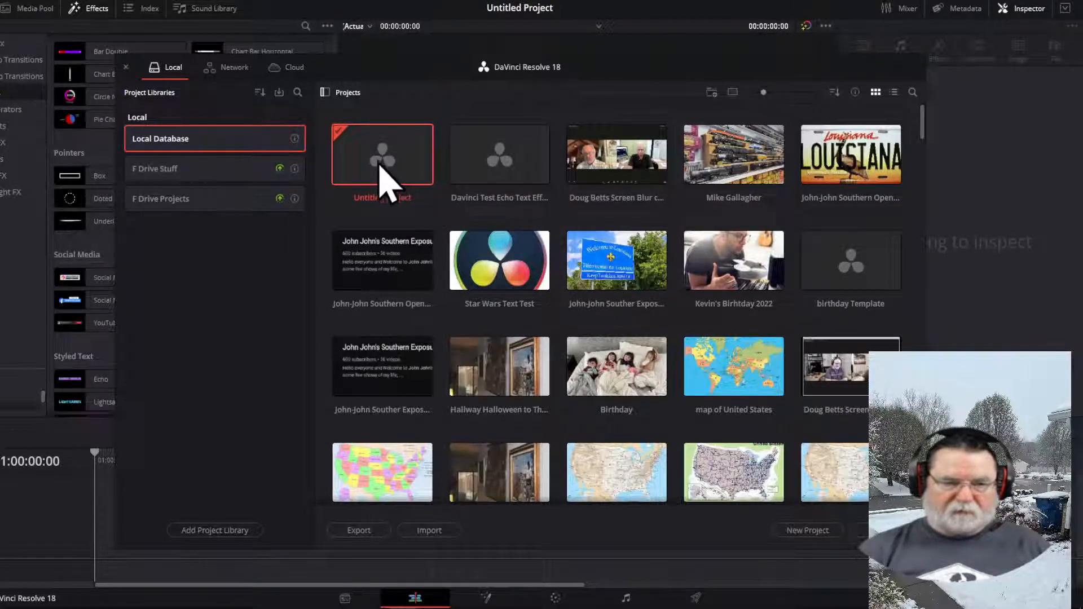
double_click(383, 178)
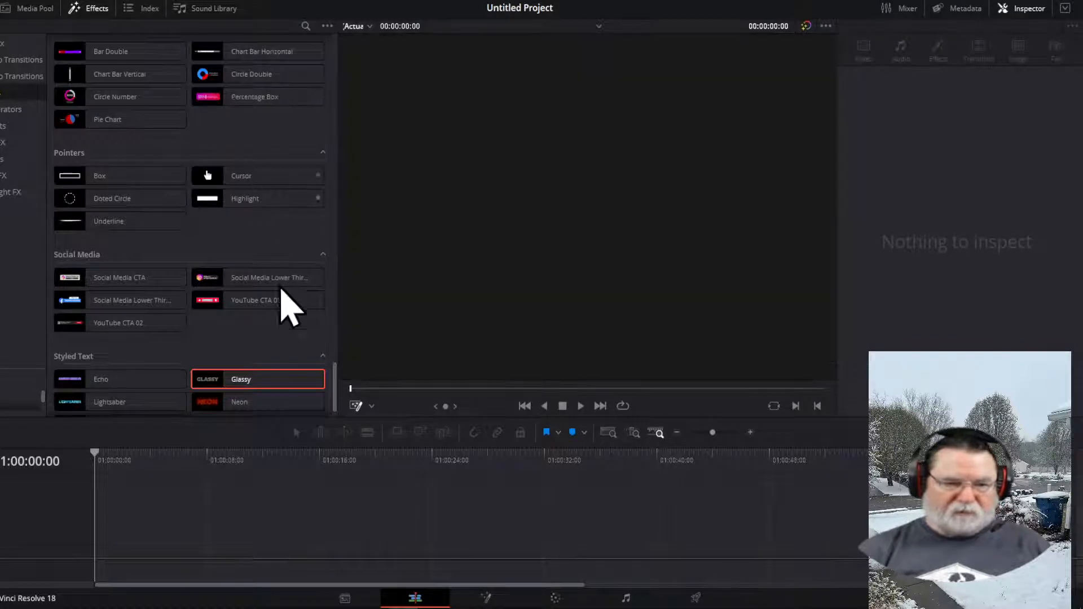
- Browse the title effects from Essentials through Social Media, previewing titles such as Advice Title and Box Paragraph
left_click_drag(334, 390, 335, 317)
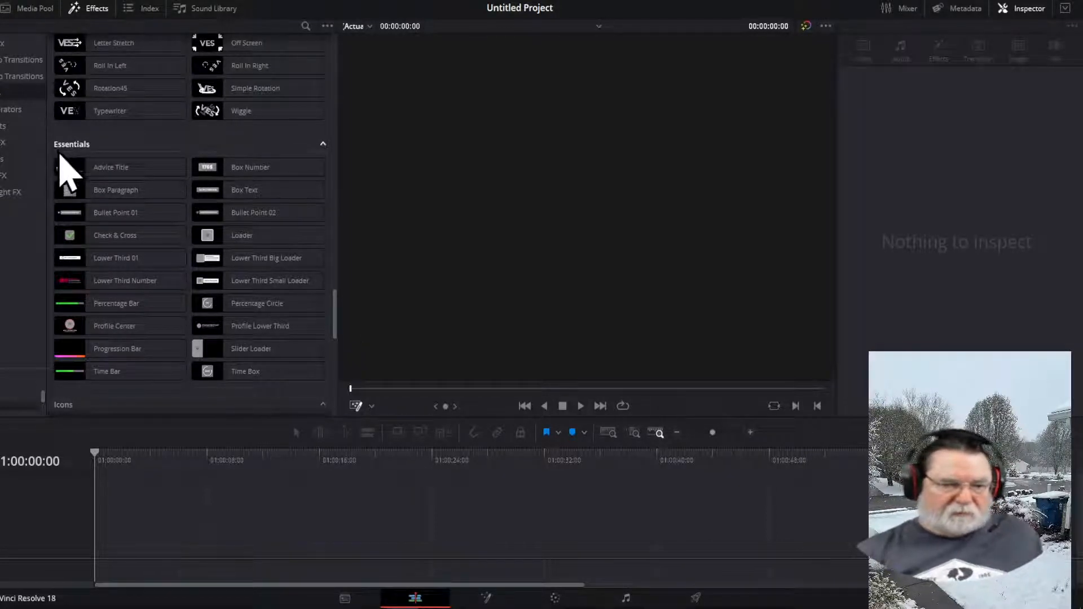
left_click(84, 172)
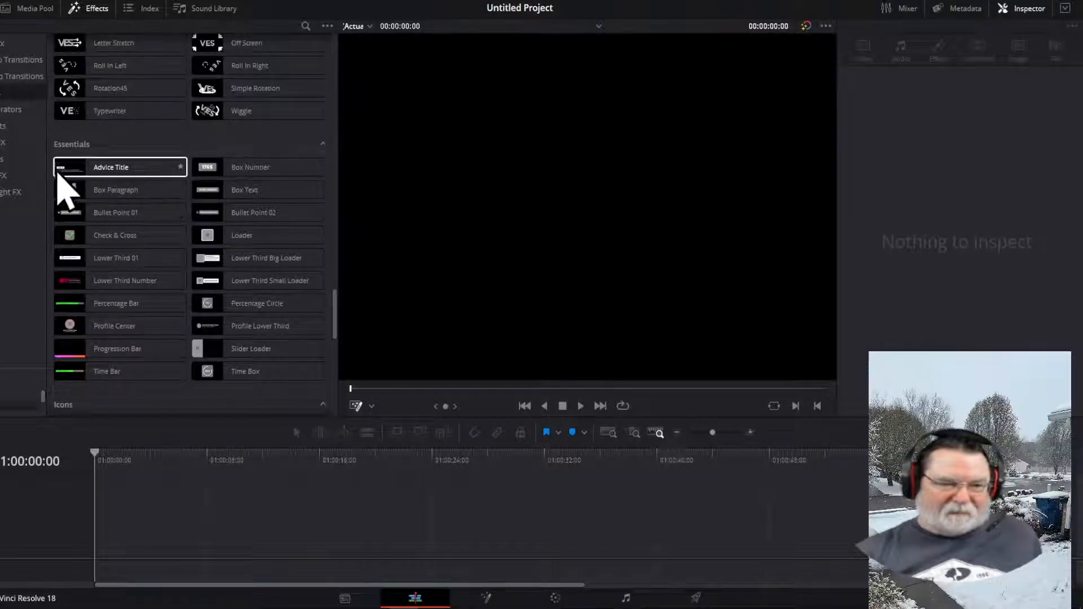
left_click(73, 192)
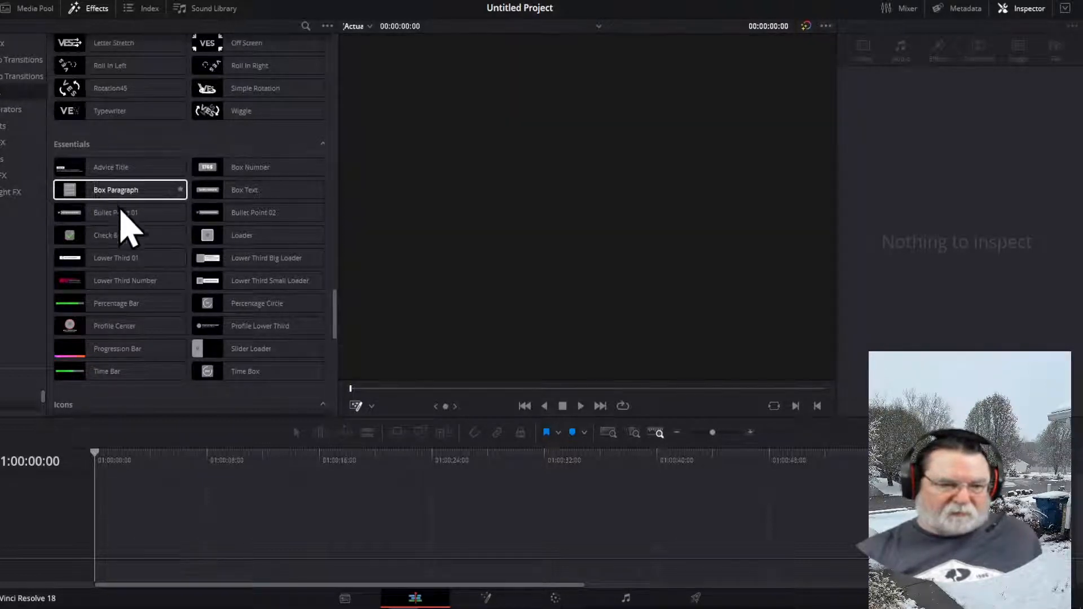
left_click(116, 235)
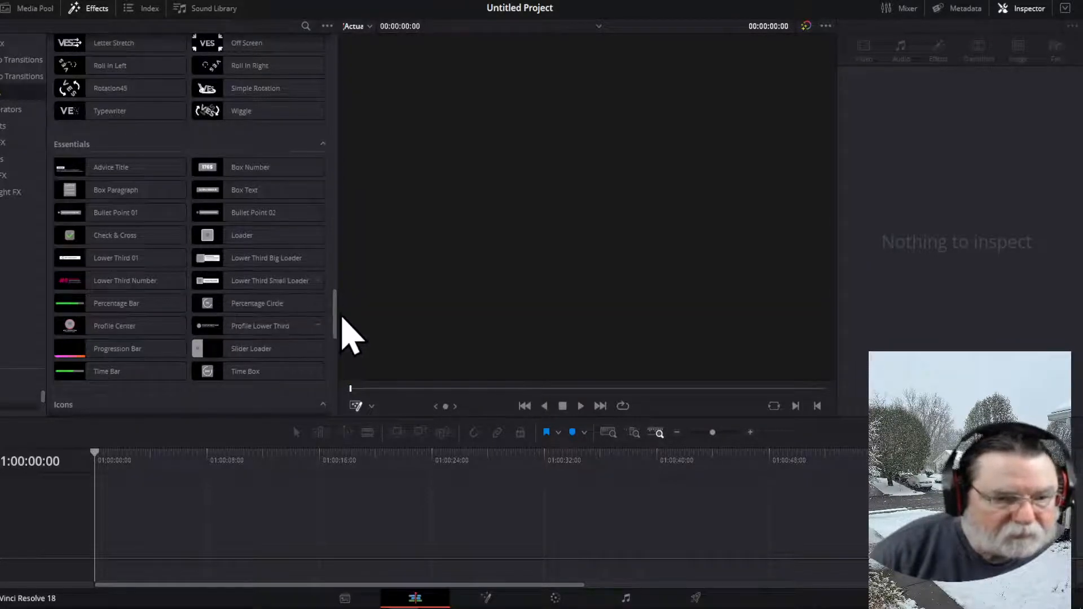
scroll(333, 308, "down", 5)
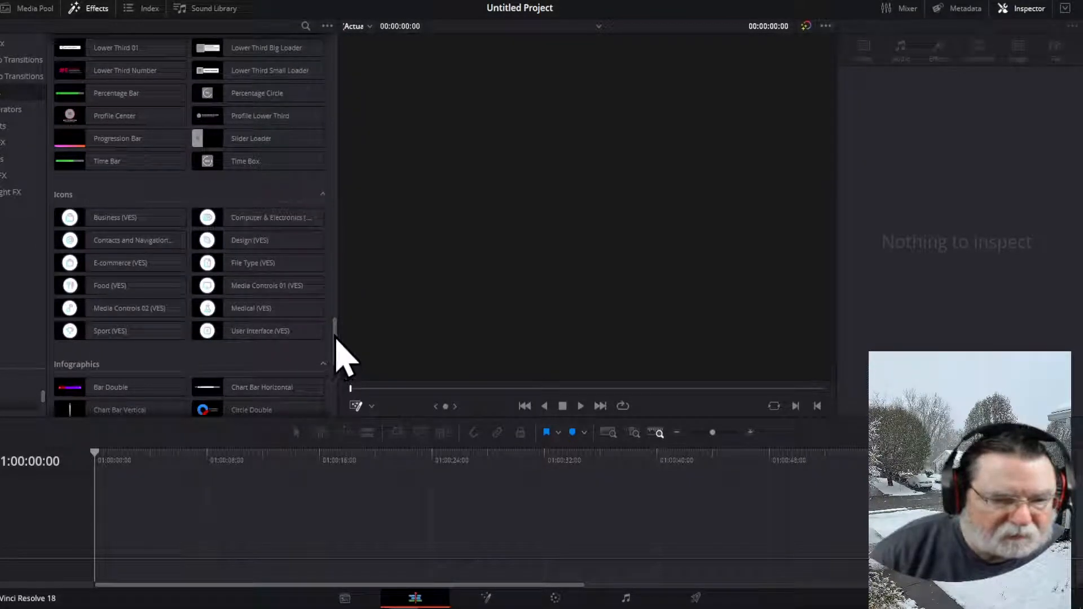
scroll(337, 352, "down", 2)
scroll(338, 367, "down", 3)
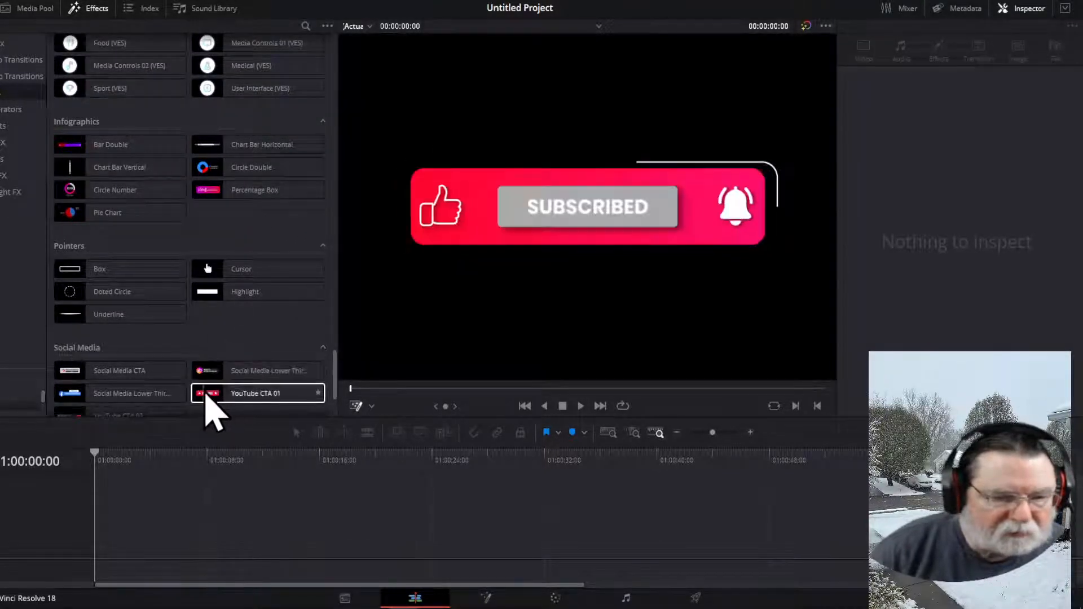
- Add the YouTube CTA 01 title at the start of a timeline, play it, and move its graphic to the lower part of the frame
left_click_drag(209, 410, 197, 523)
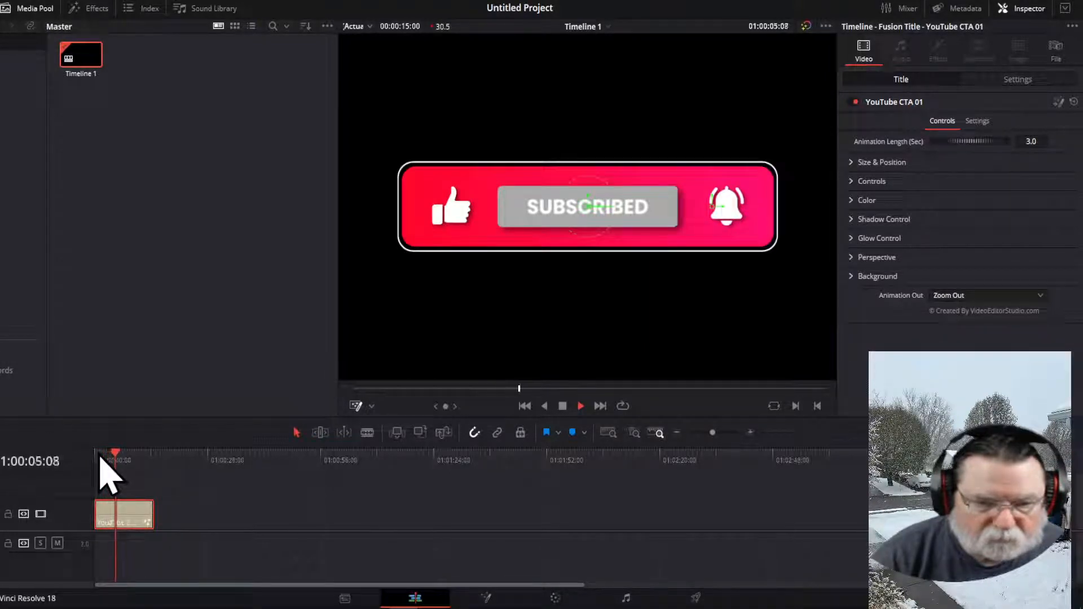
key("space")
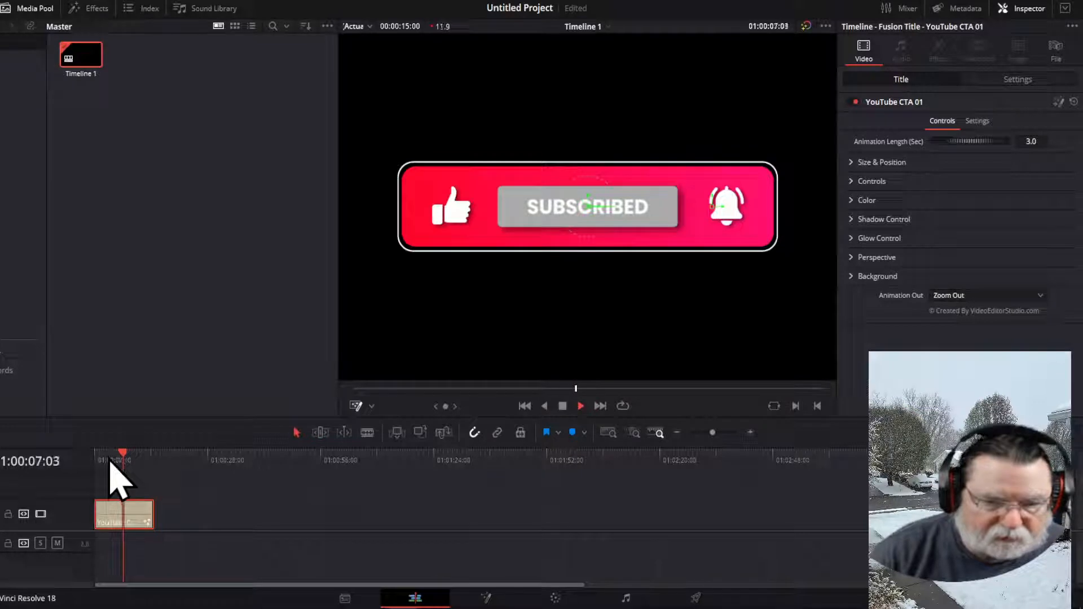
key("space")
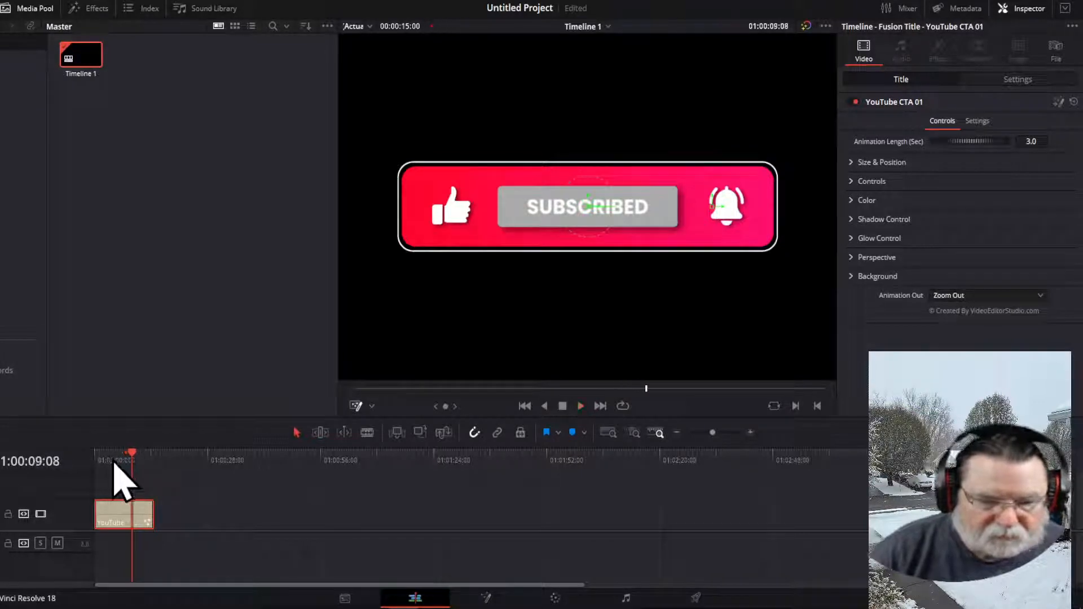
left_click_drag(589, 210, 581, 317)
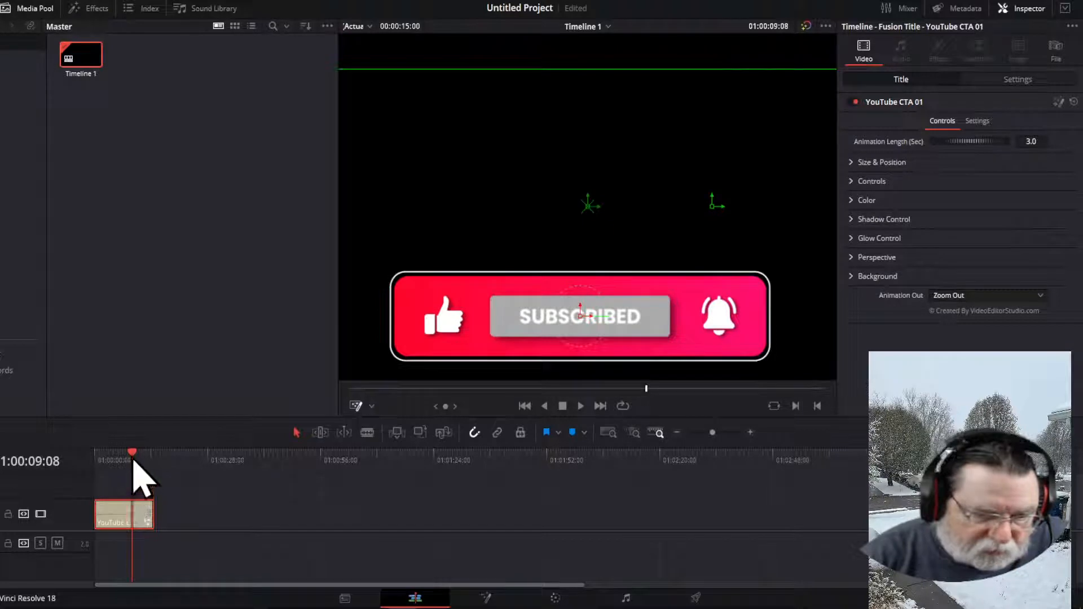
- Open the YouTube CTA 01 clip in Fusion, expand the YouTubeCTA01 group, and look through its nodes
left_click(485, 599)
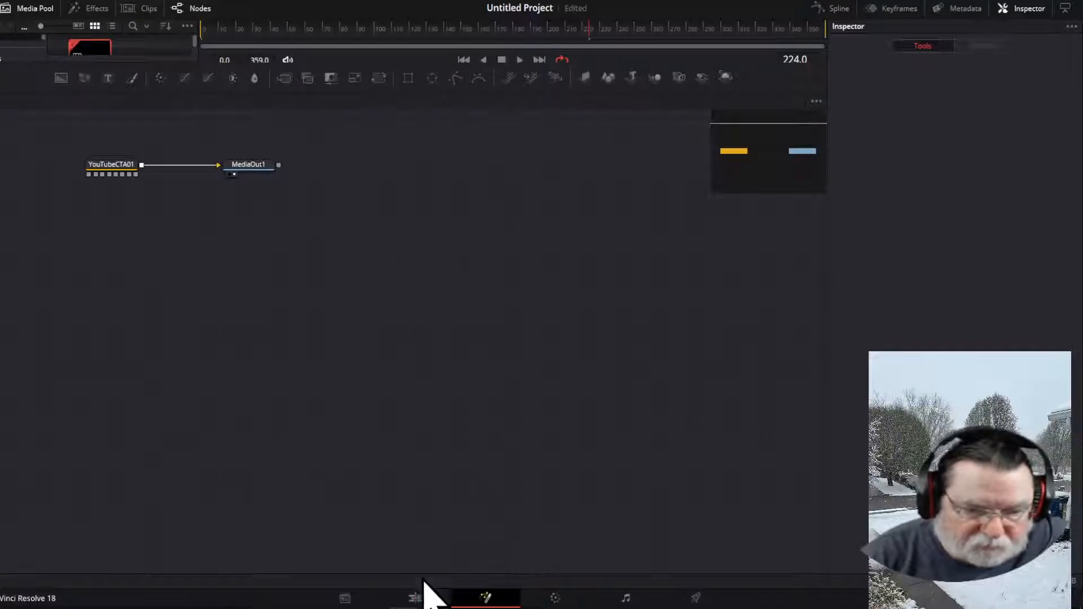
left_click(413, 601)
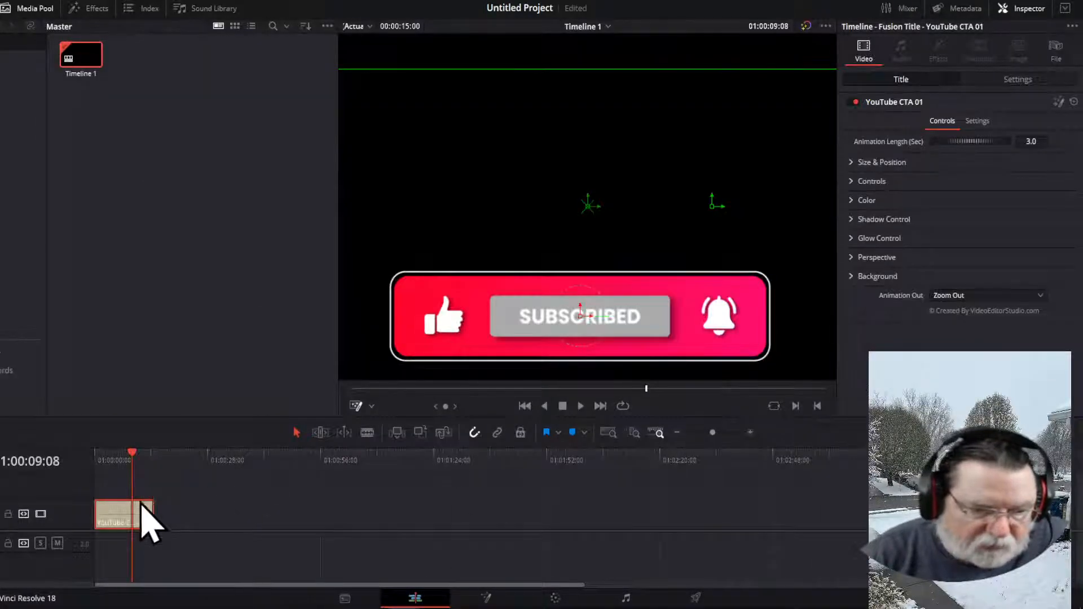
right_click(121, 516)
left_click(162, 426)
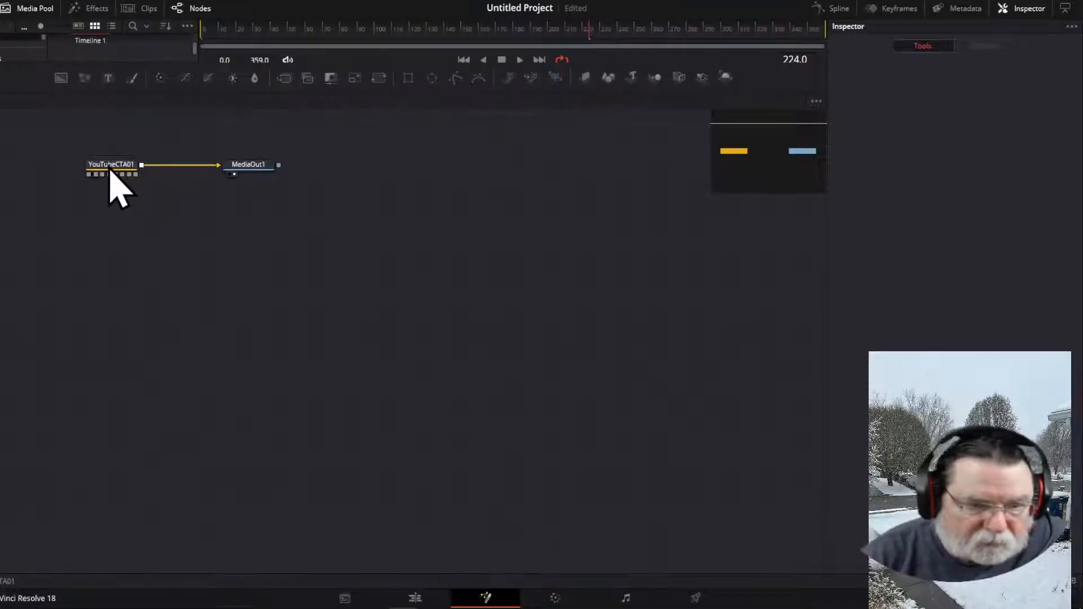
double_click(110, 167)
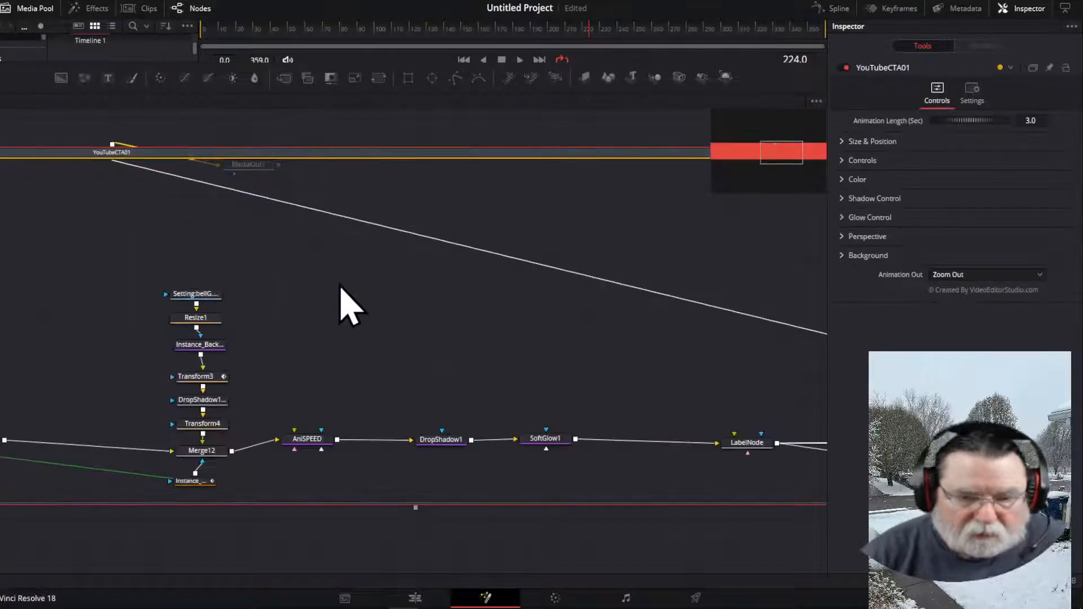
left_click_drag(769, 160, 719, 160)
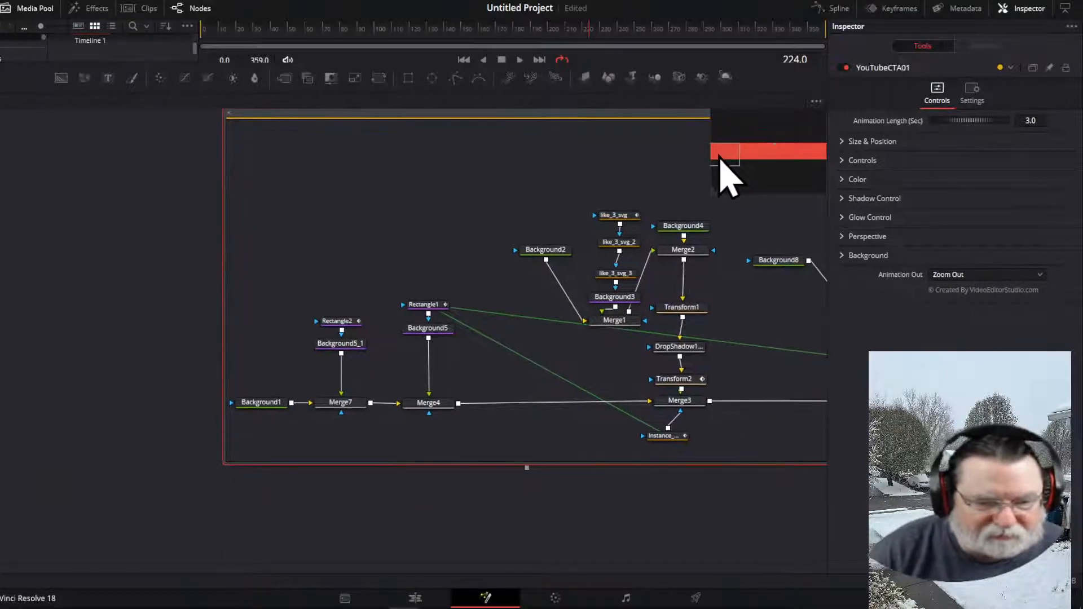
left_click_drag(720, 160, 772, 155)
- Move the MediaOut1 node outside the expanded YouTubeCTA01 group, beyond its output end near Merge4_1_1
left_click_drag(654, 206, 652, 256)
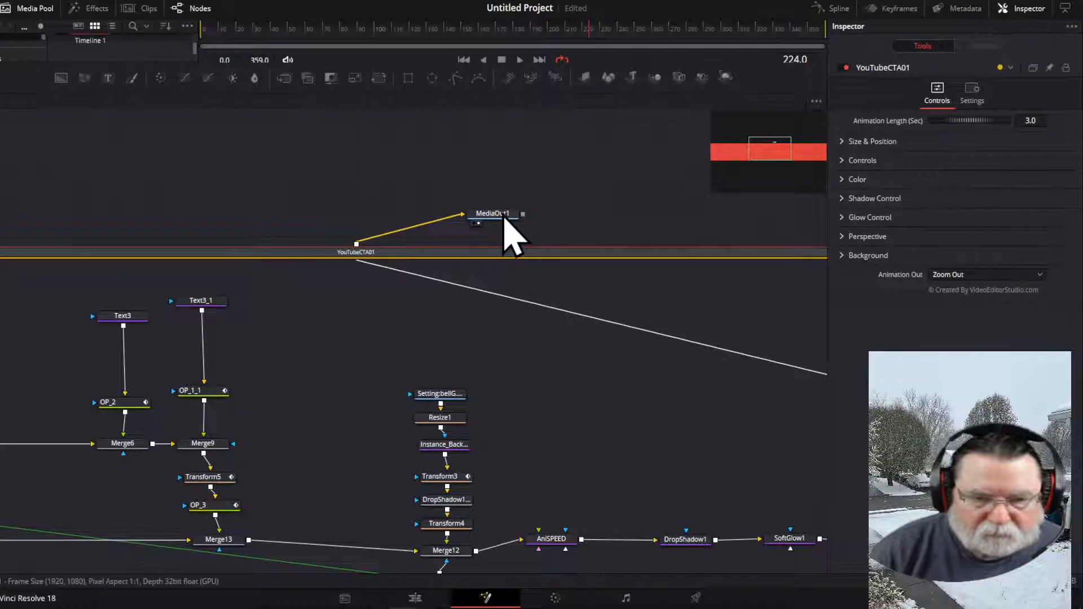
left_click_drag(508, 221, 788, 233)
left_click_drag(775, 163, 794, 152)
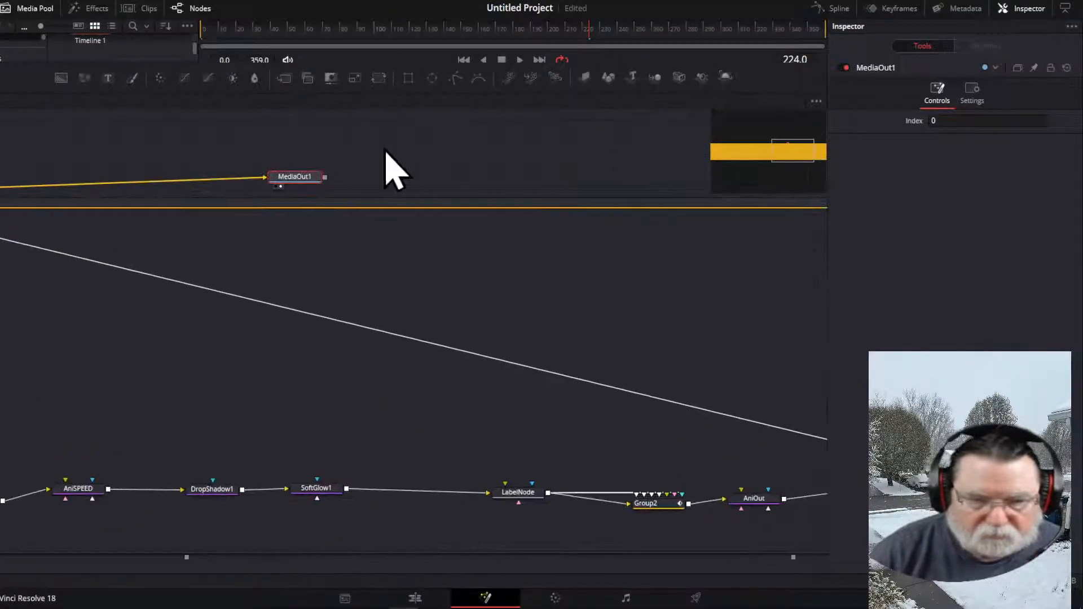
left_click_drag(311, 179, 622, 190)
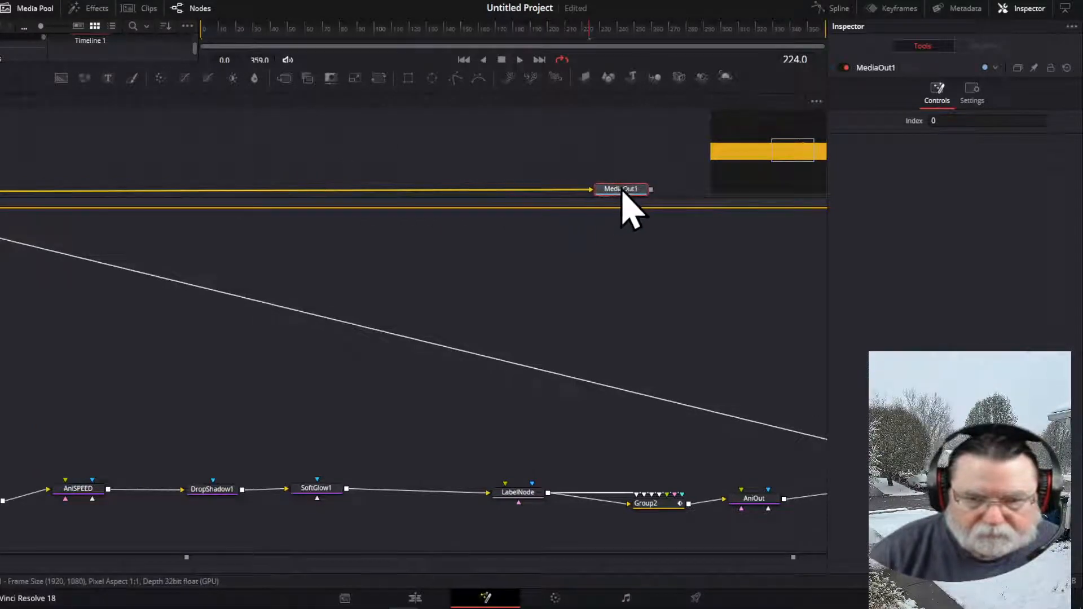
left_click_drag(749, 164, 773, 148)
left_click_drag(773, 148, 819, 157)
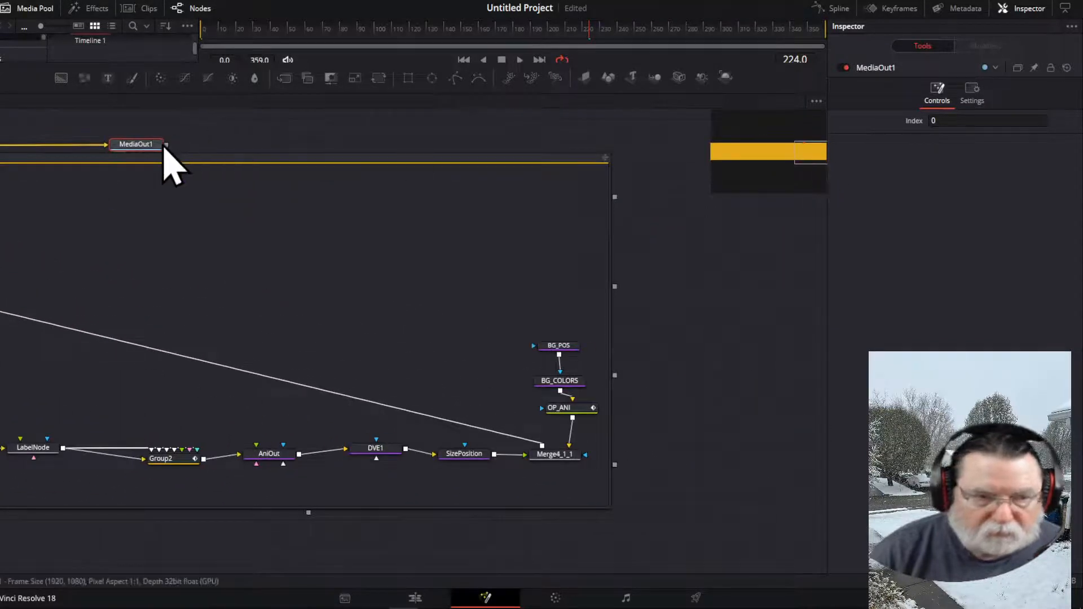
left_click_drag(145, 146, 710, 331)
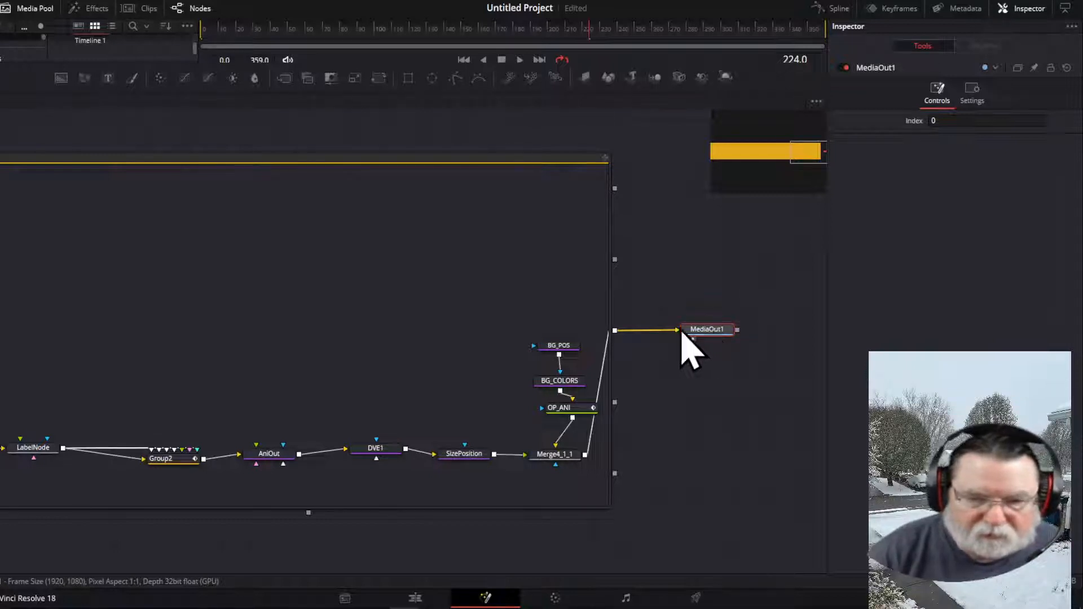
- Nudge the YouTubeCTA01 group down slightly and place the MediaOut1 node above it
scroll(380, 309, "down", 2)
scroll(379, 309, "up", 2)
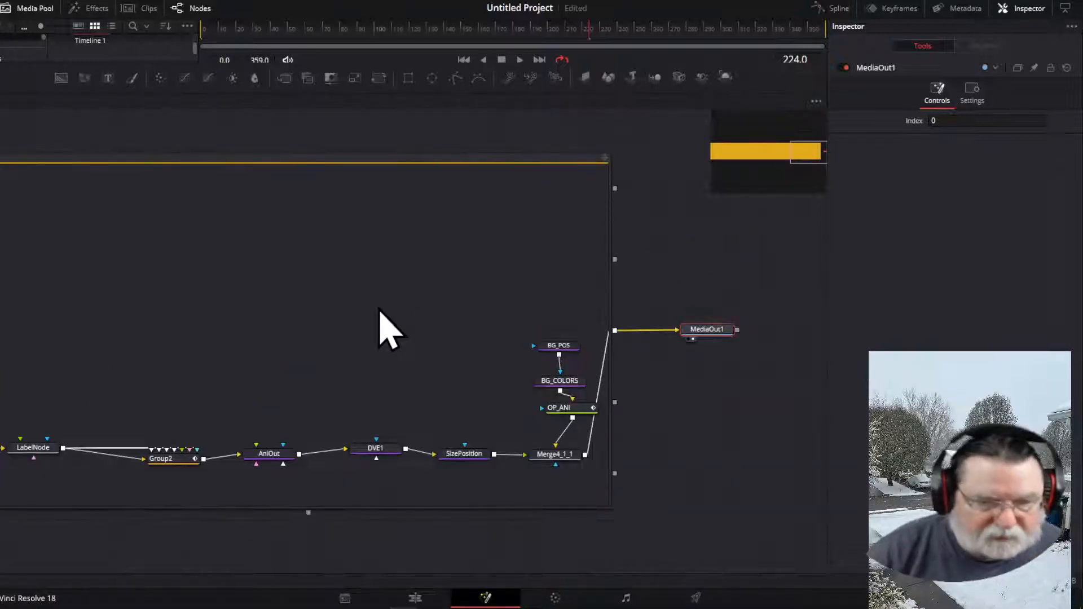
scroll(379, 309, "down", 3)
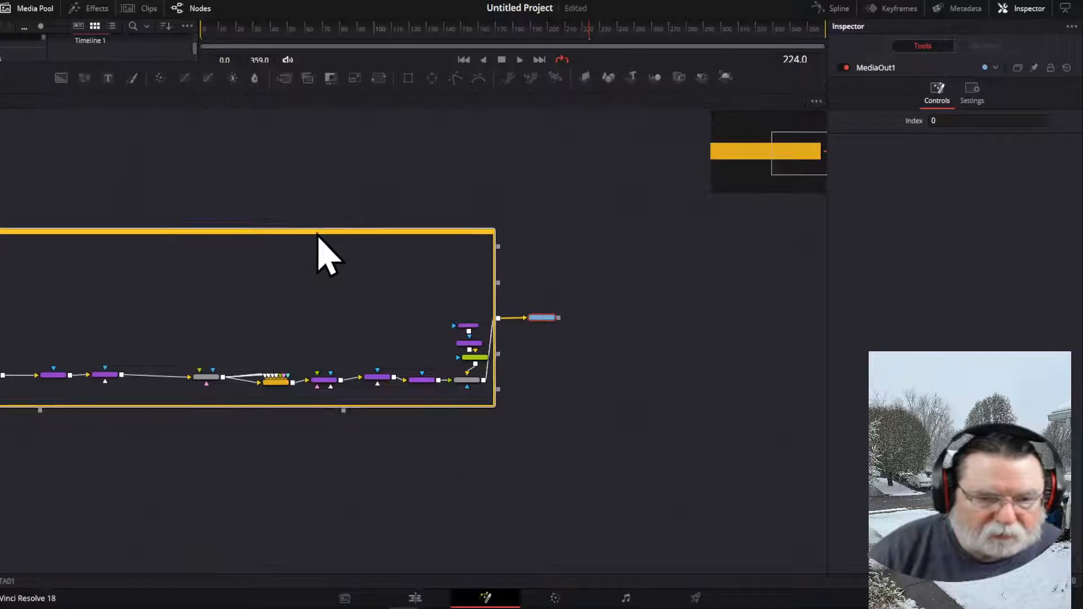
mouse_move(317, 232)
left_mouse_down()
mouse_move(484, 261)
mouse_move(338, 265)
mouse_move(319, 246)
left_mouse_up()
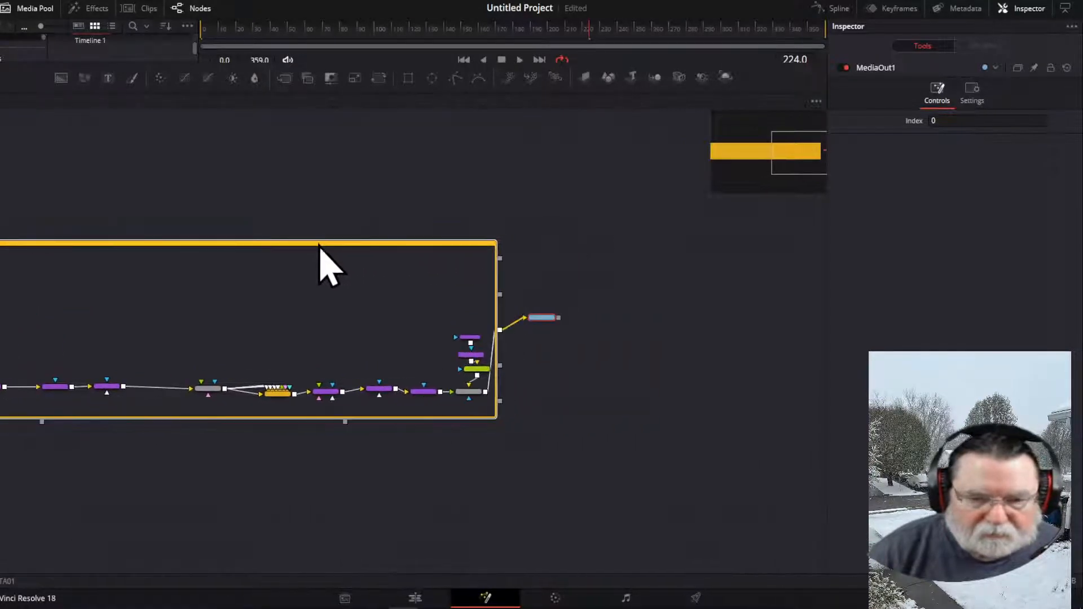
left_click_drag(542, 326, 239, 182)
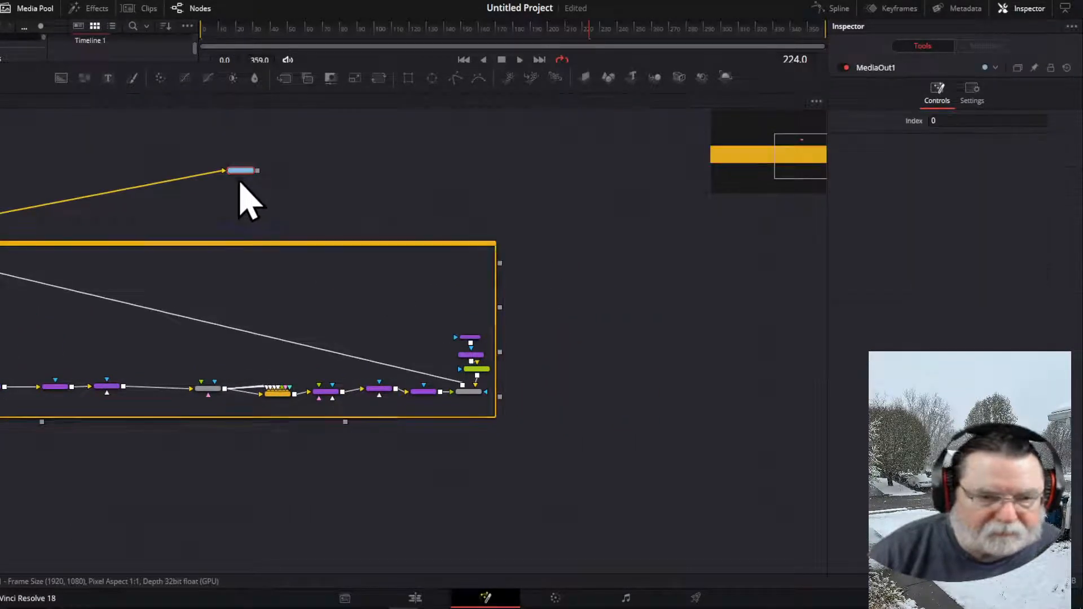
- Shift the expanded YouTubeCTA01 group sideways beneath MediaOut1 and extend its lower border downward
left_click_drag(299, 251, 591, 270)
scroll(575, 338, "down", 5)
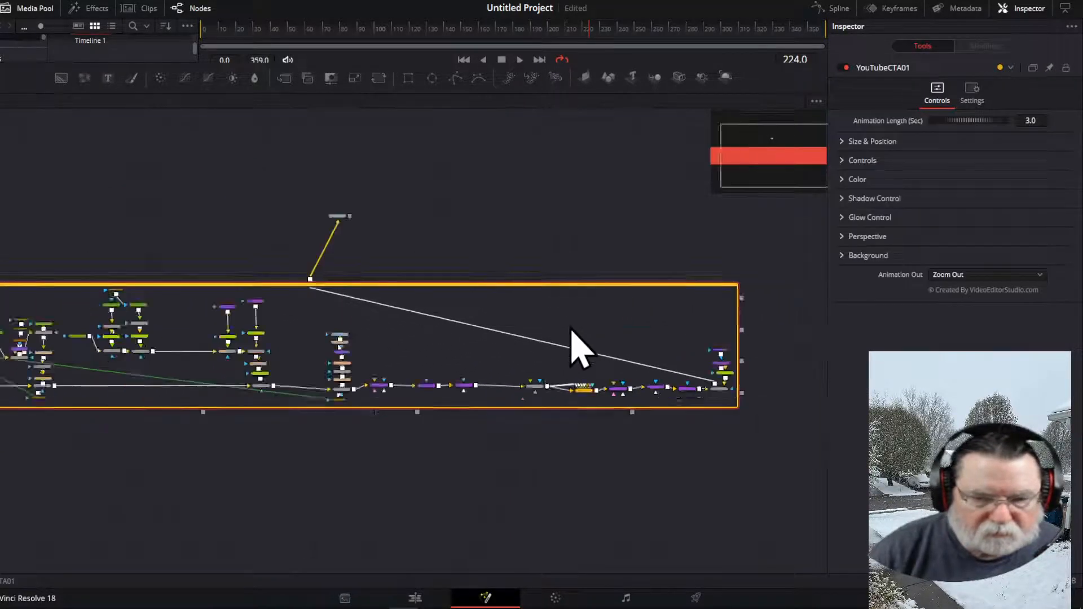
scroll(575, 339, "up", 3)
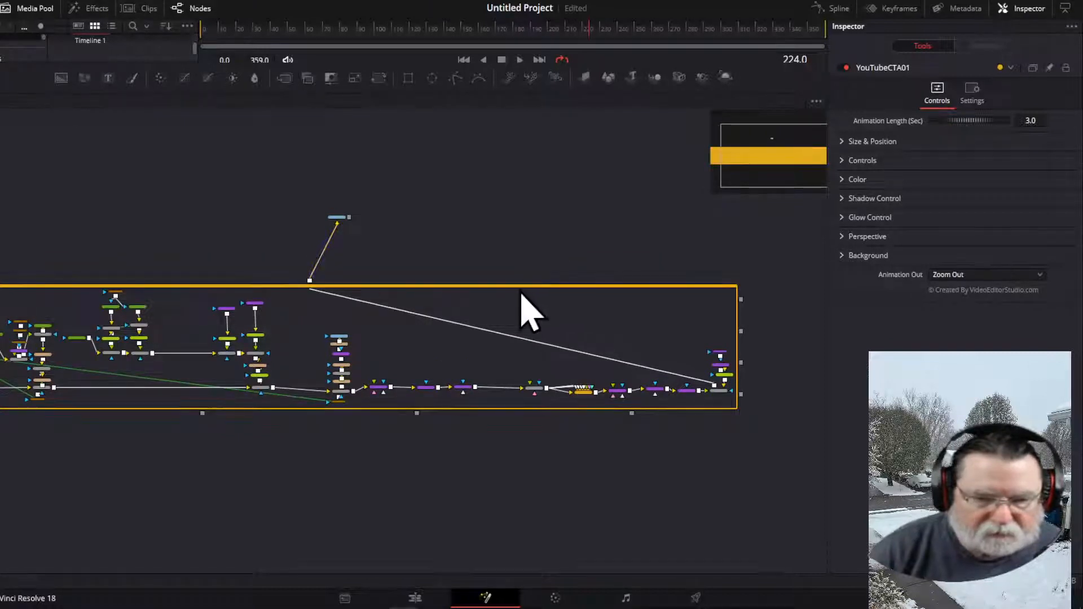
left_click_drag(549, 287, 615, 294)
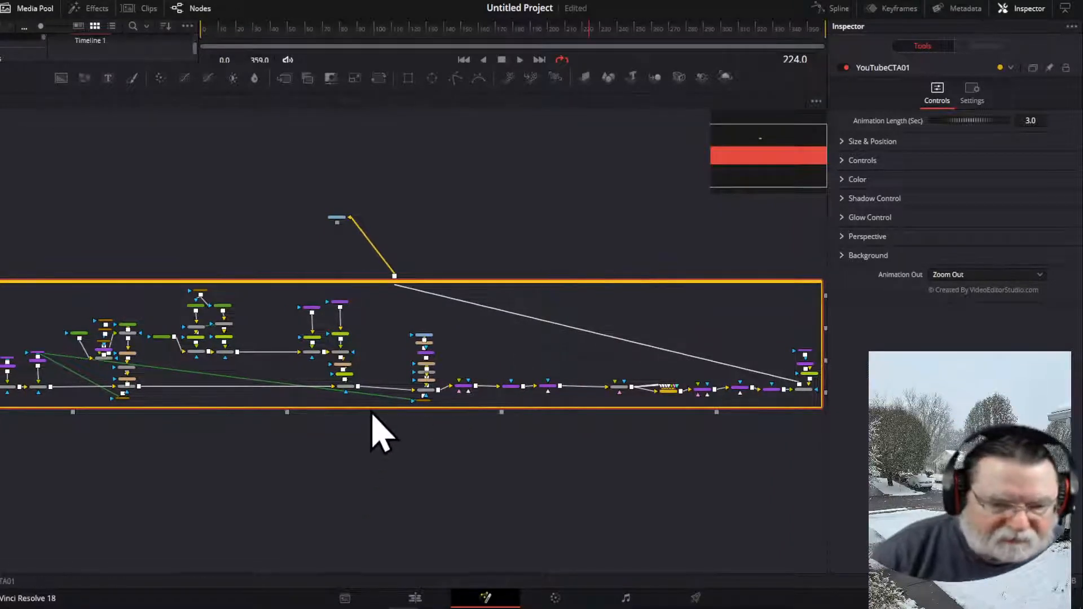
left_click_drag(372, 408, 374, 441)
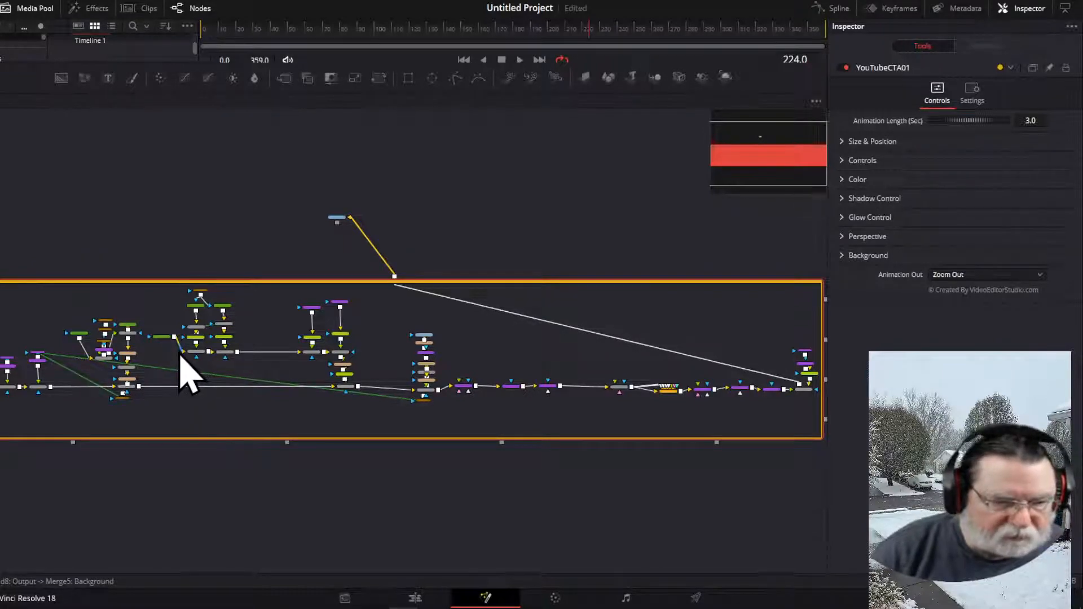
- Examine the settings of the Background1 and Rectangle2 nodes at the start of the YouTubeCTA01 group
scroll(186, 375, "up", 3)
left_click(180, 353)
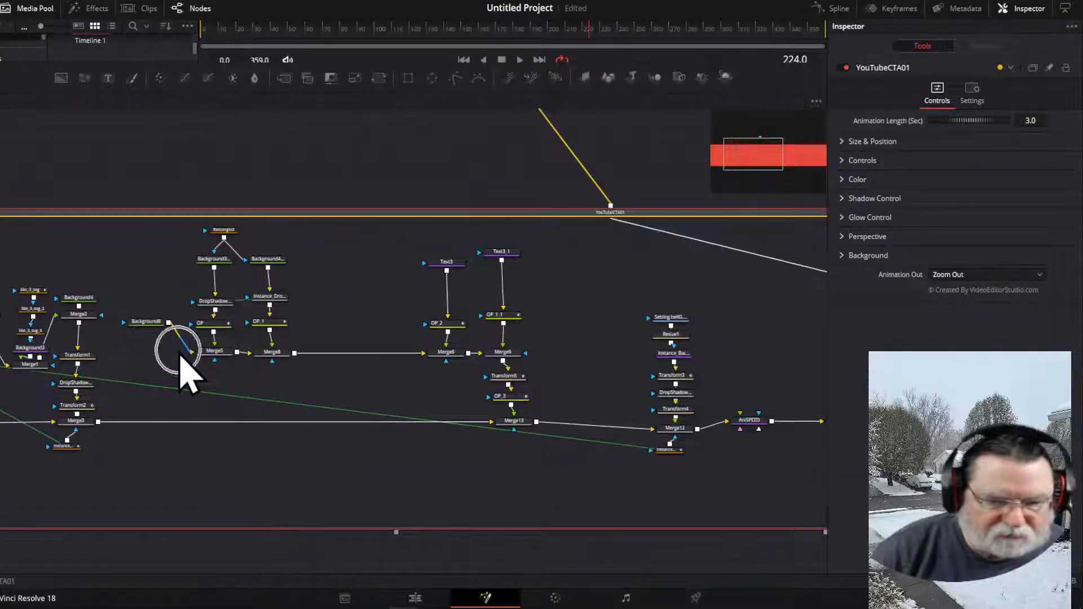
left_click_drag(742, 156, 729, 158)
left_click(110, 424)
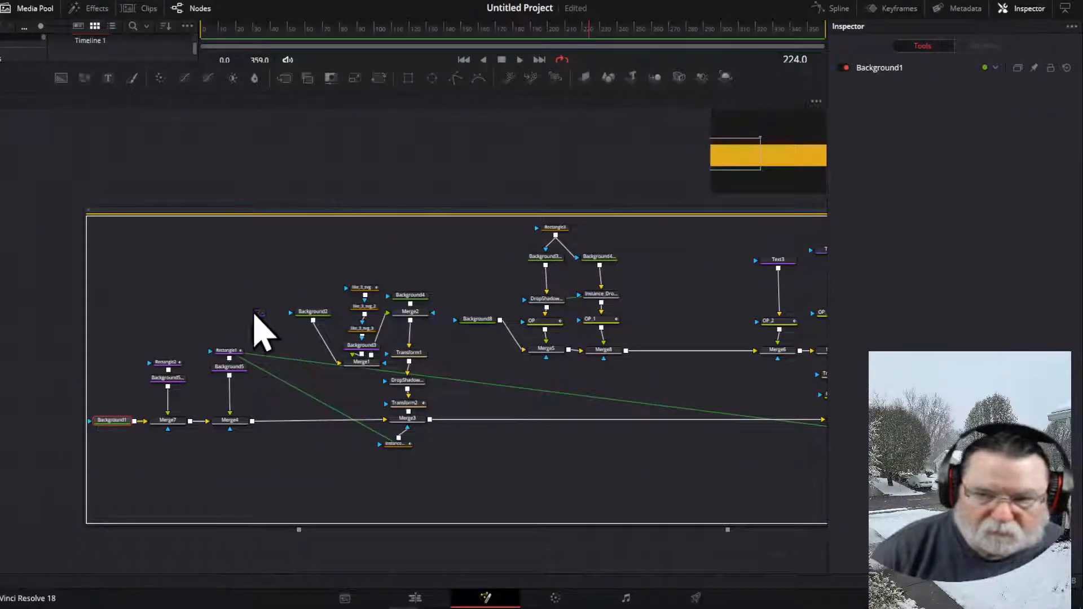
left_click(868, 70)
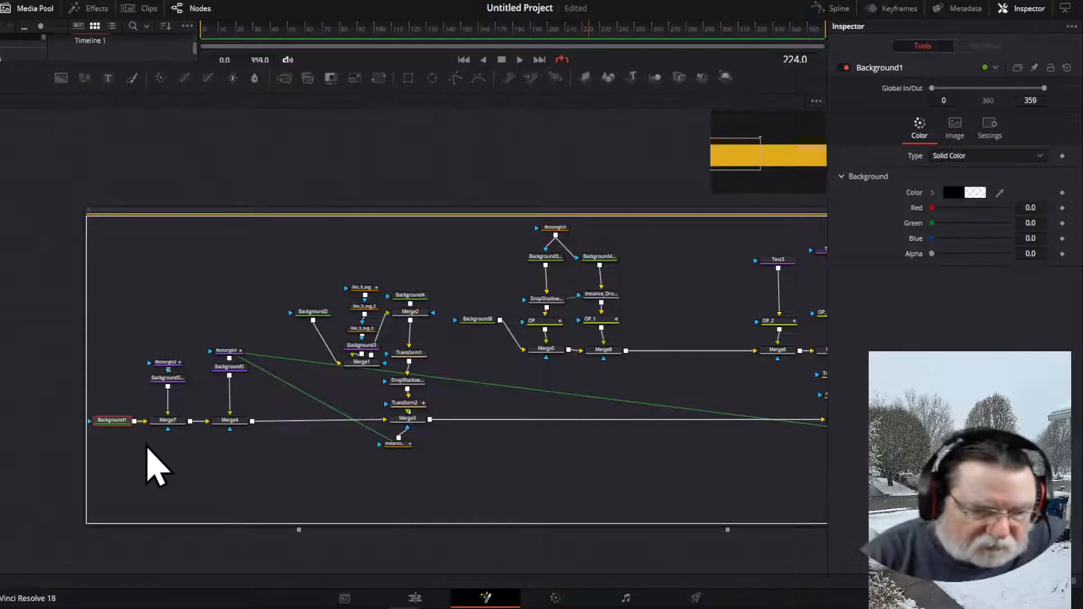
left_click(166, 363)
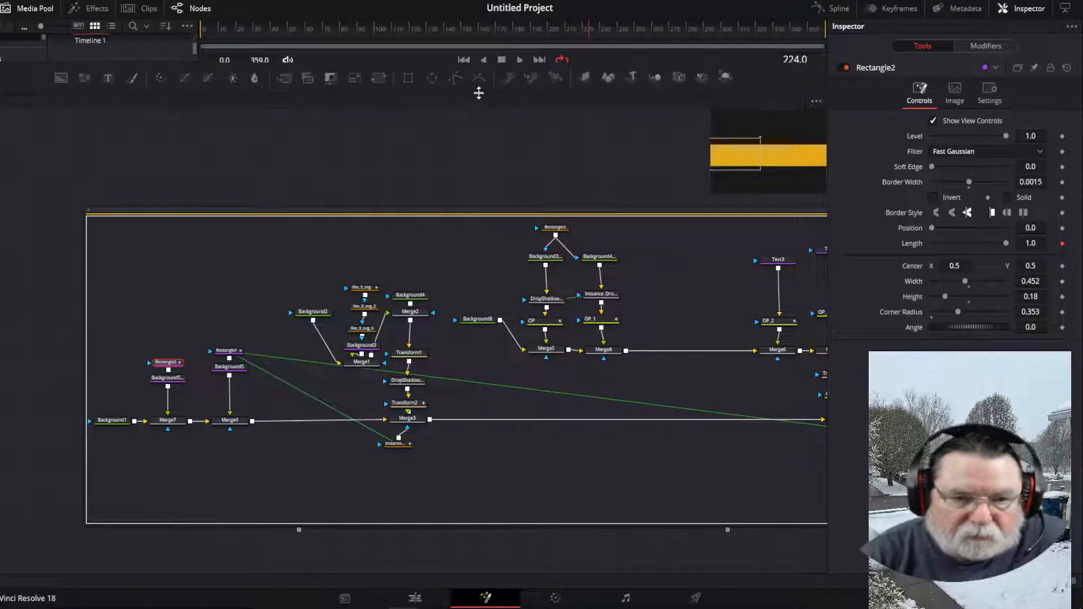
- Enlarge the viewer area above the node graph and show the Rectangle2 node in the empty viewer
left_click_drag(478, 94, 466, 299)
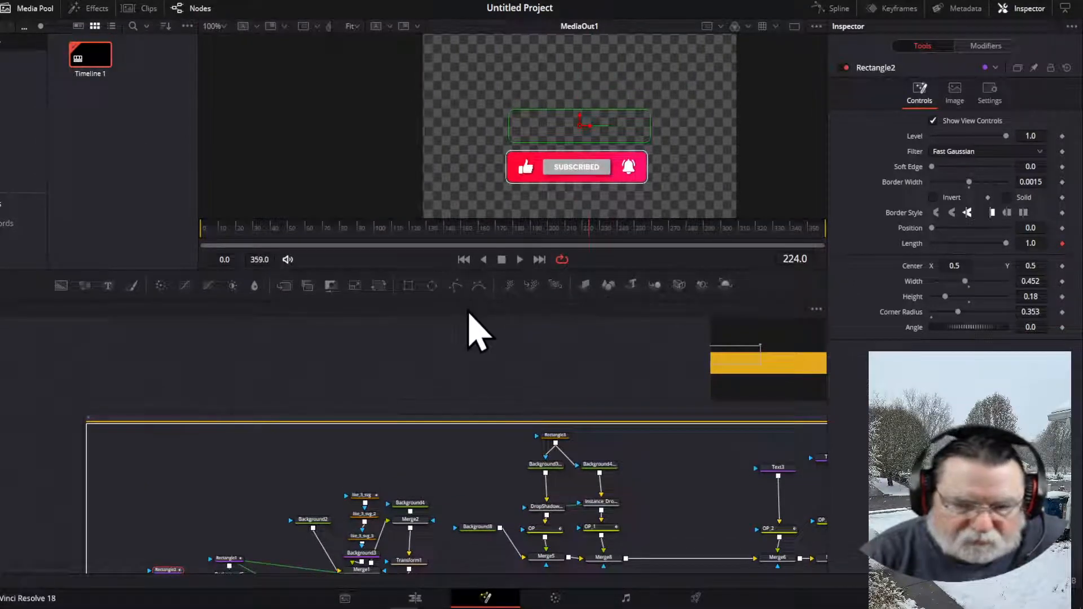
left_click_drag(745, 362, 723, 370)
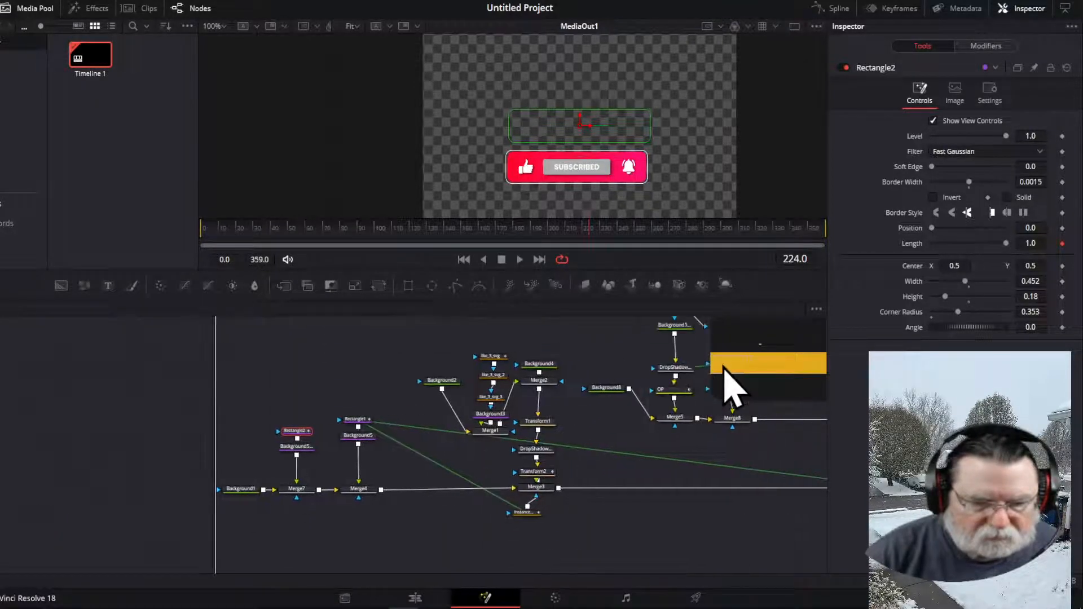
left_click(289, 438)
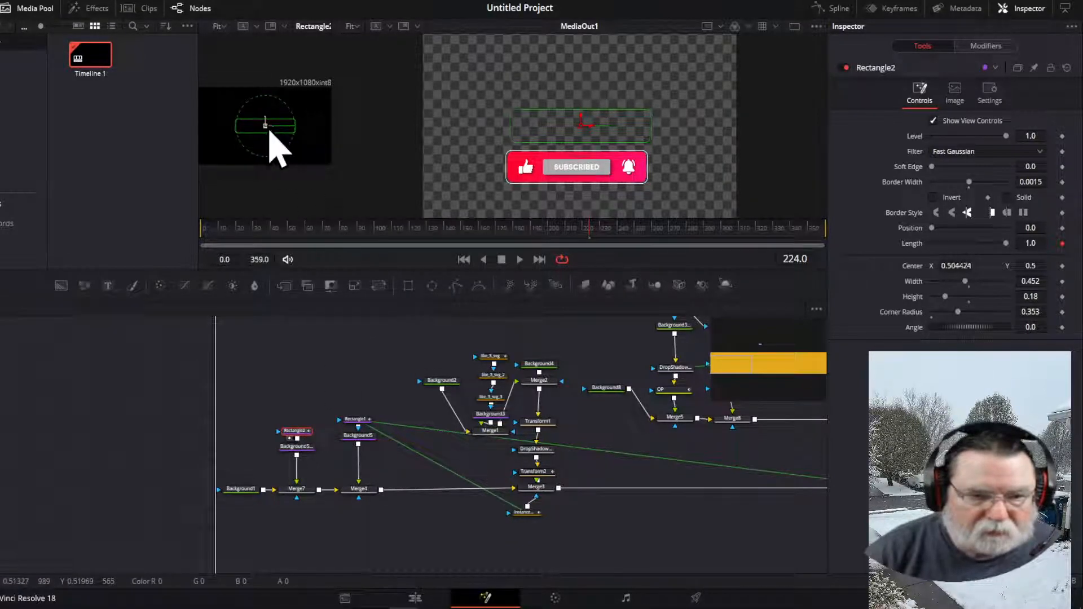
- Move the Rectangle2 outline off-centre in the viewer, then bring its centre back to X 0.5, Y 0.5
mouse_move(269, 130)
left_mouse_down()
mouse_move(293, 138)
mouse_move(260, 118)
mouse_move(282, 121)
mouse_move(256, 127)
mouse_move(276, 121)
mouse_move(270, 138)
mouse_move(276, 103)
mouse_move(258, 112)
mouse_move(283, 117)
mouse_move(263, 115)
left_mouse_up()
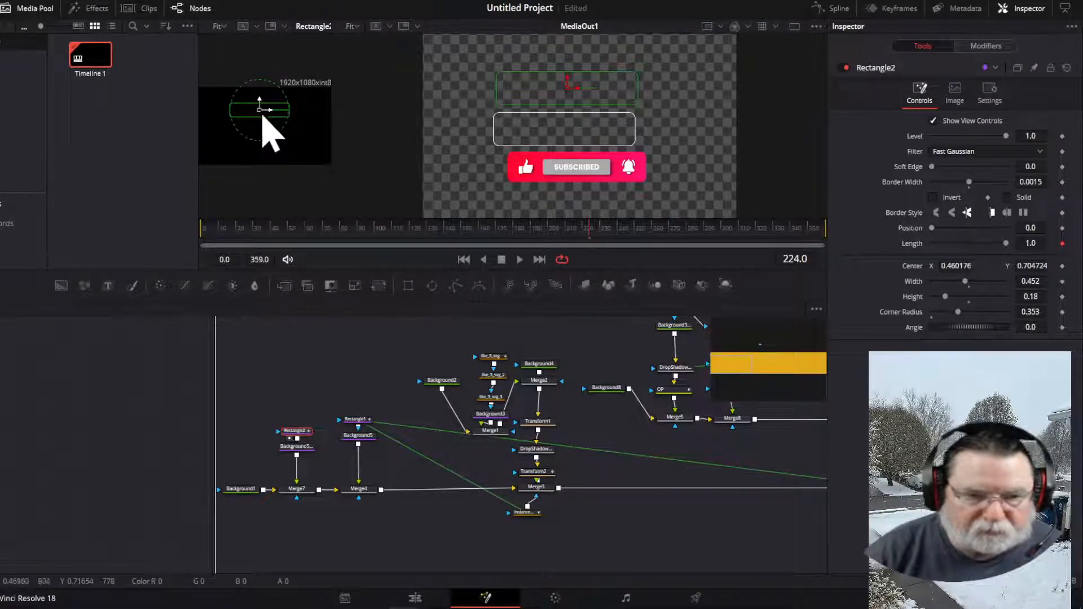
mouse_move(263, 117)
left_mouse_down()
mouse_move(265, 144)
mouse_move(266, 135)
left_mouse_up()
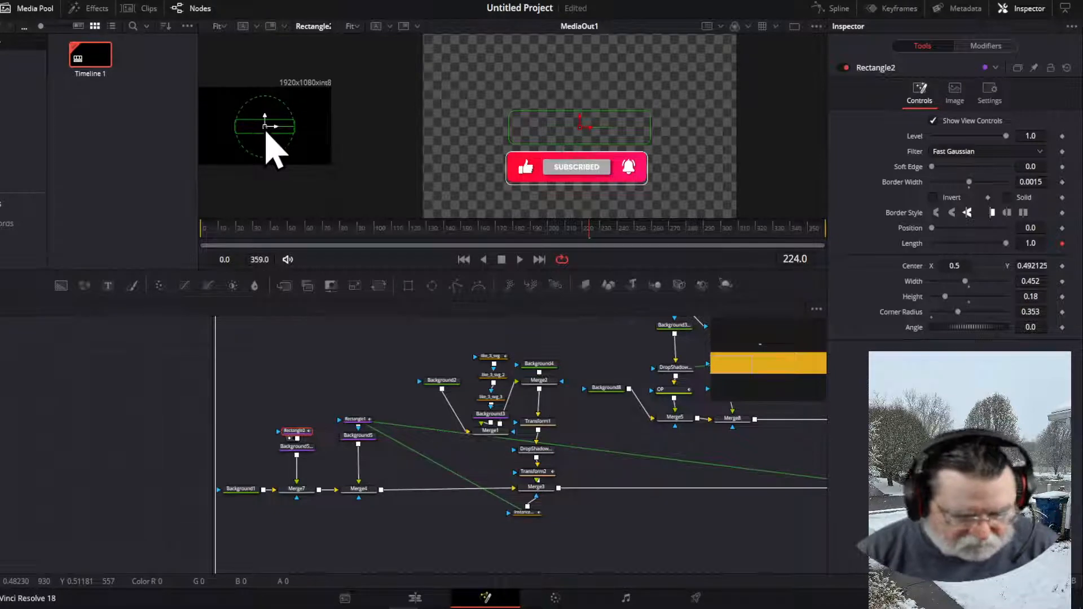
left_click_drag(265, 135, 266, 134)
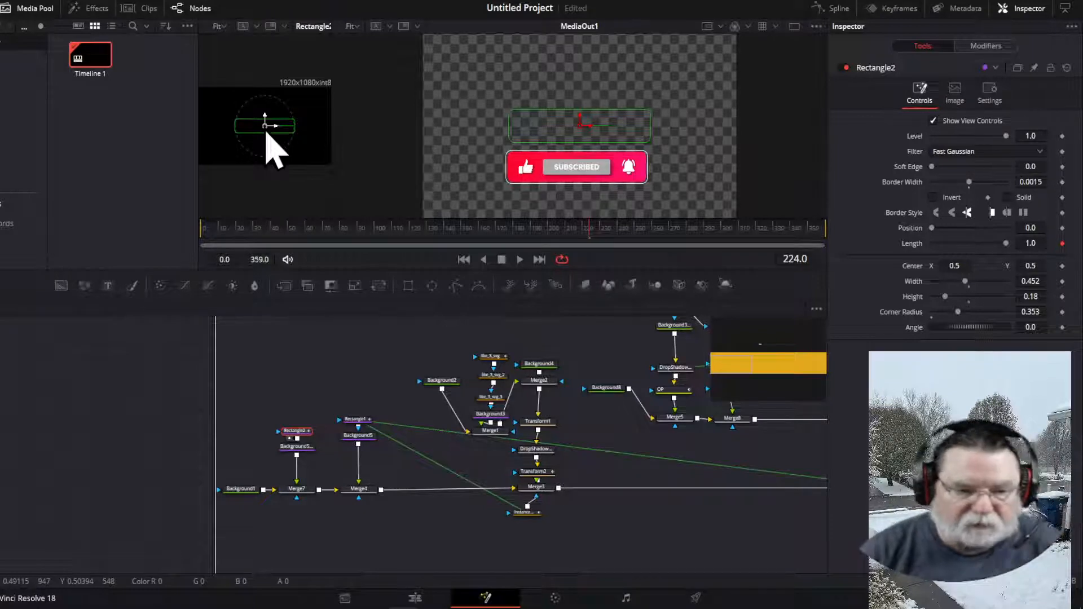
- Show the Background5_1 node with its colour settings in the first viewer, and hide the Media Pool to widen that viewer
left_click(296, 447)
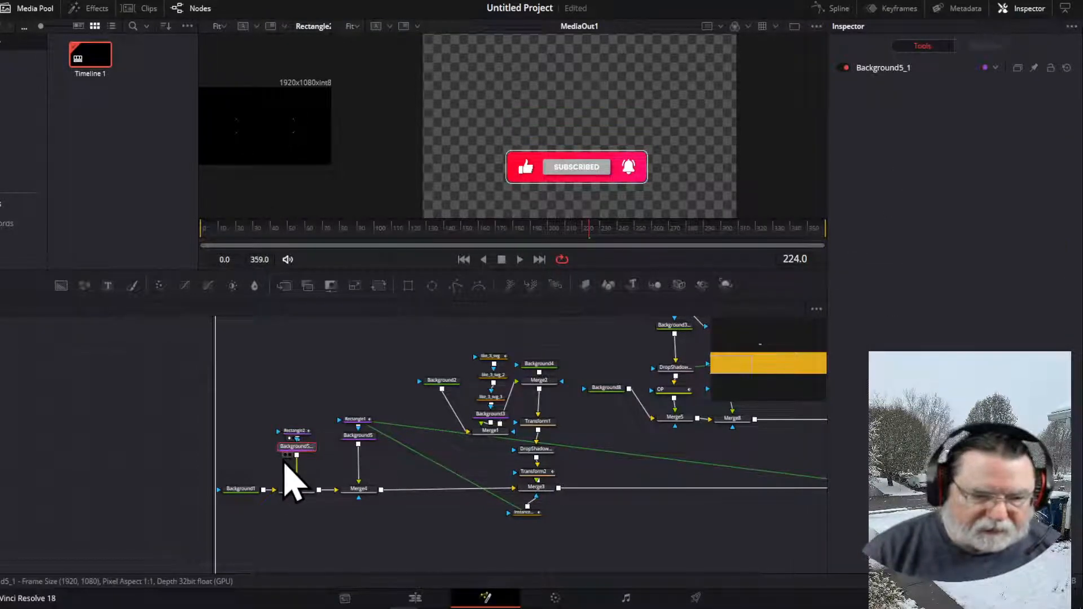
left_click(287, 457)
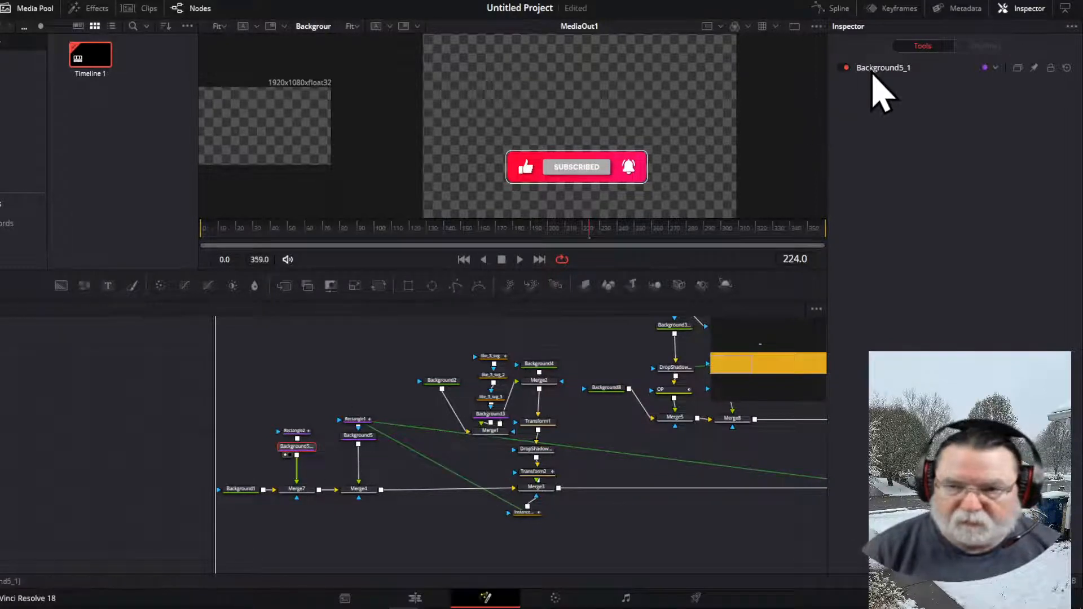
left_click(875, 69)
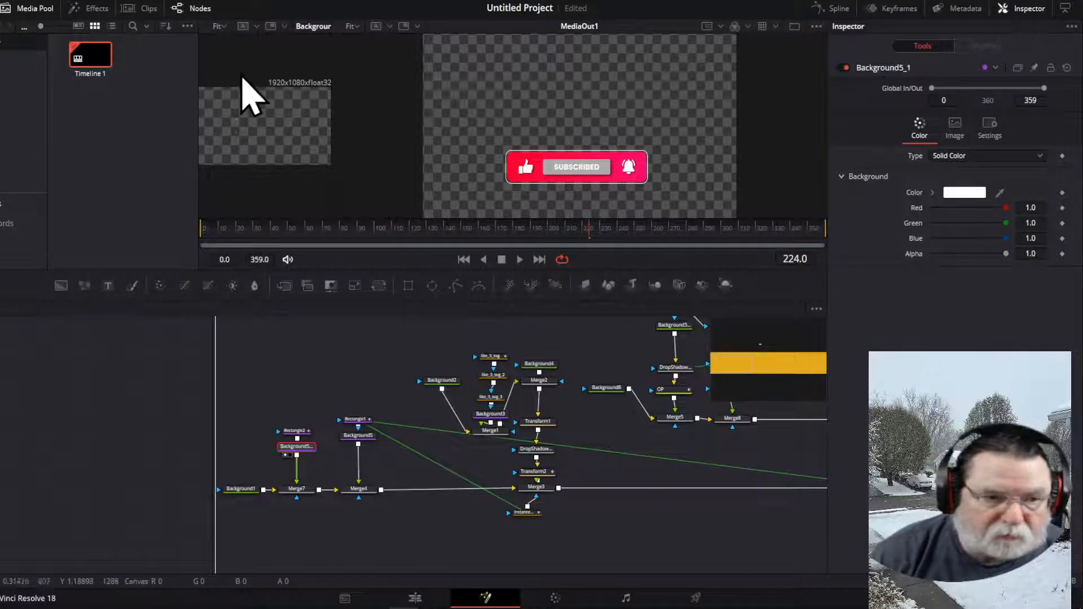
left_click(35, 9)
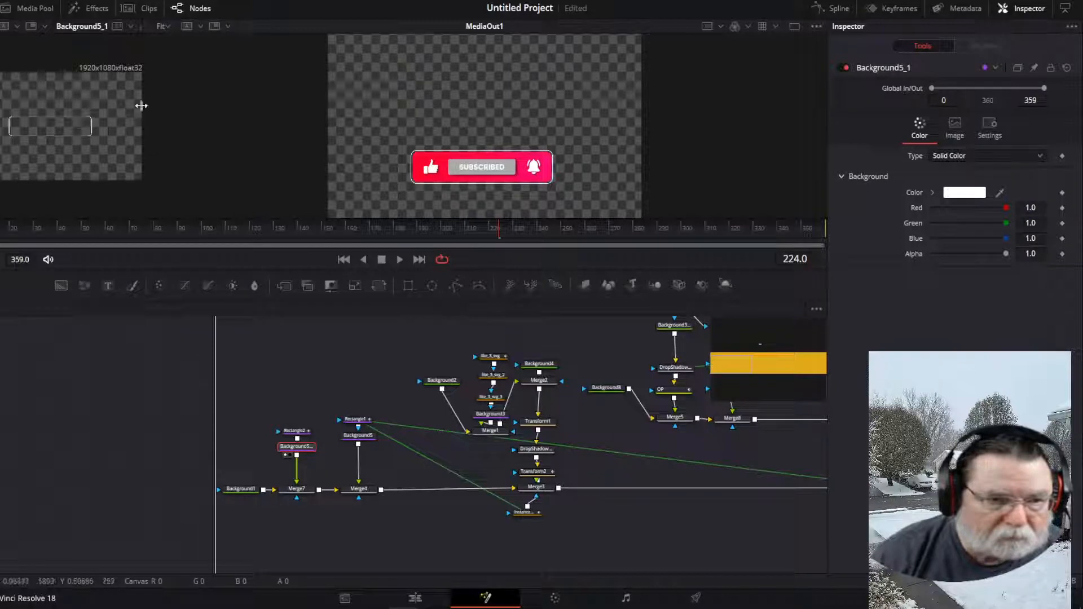
left_click_drag(140, 104, 324, 112)
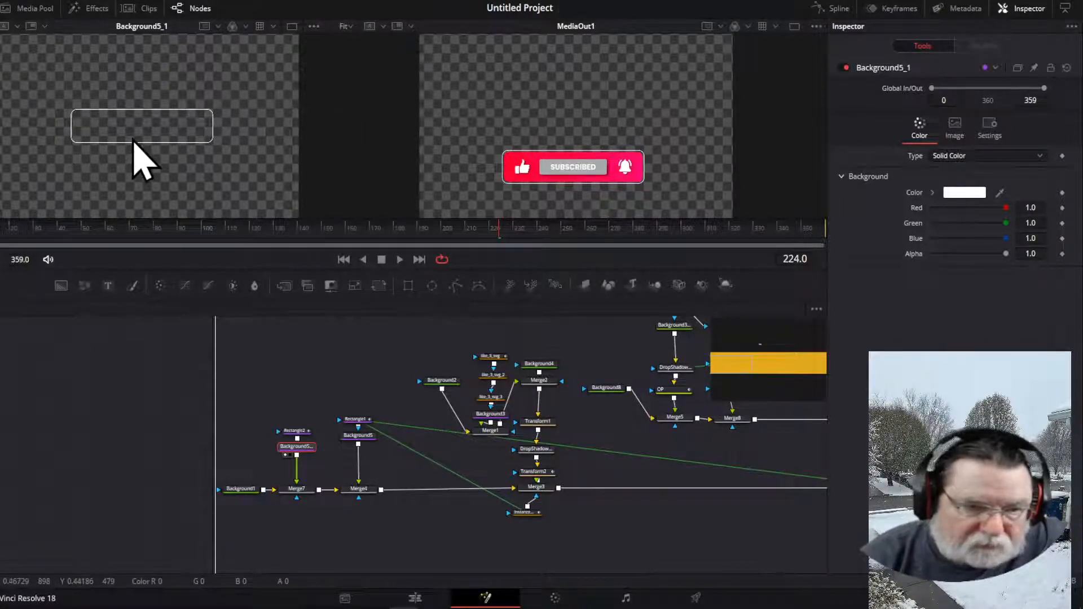
- Change the Background5_1 colour from the colour picker to mint green with red 0.419607, green 1.0 and blue 0.690196
left_click(961, 193)
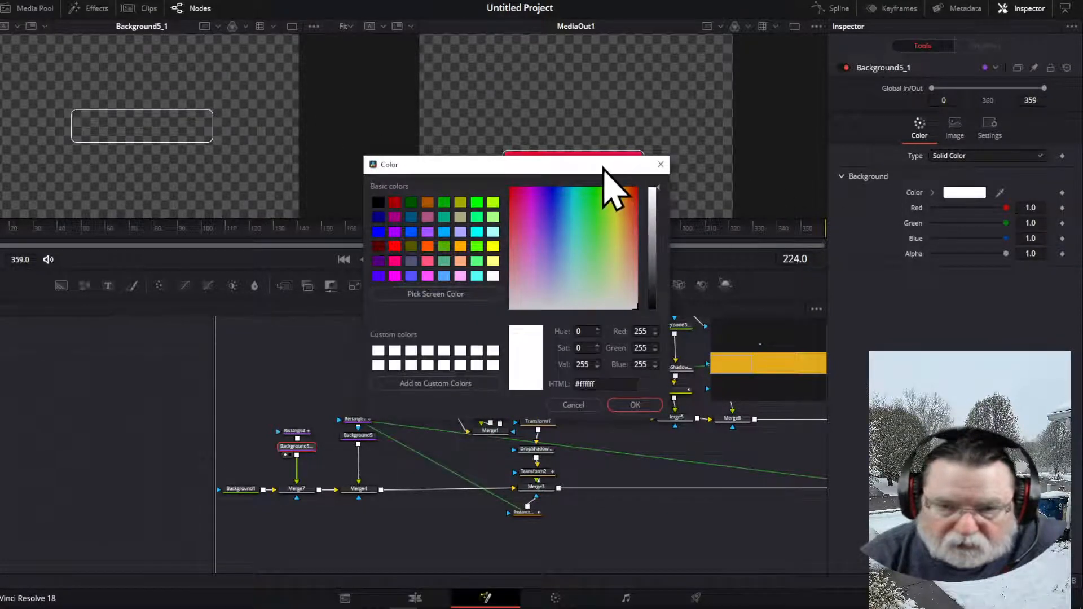
left_click_drag(603, 166, 980, 318)
left_click(957, 361)
left_click_drag(940, 360, 953, 386)
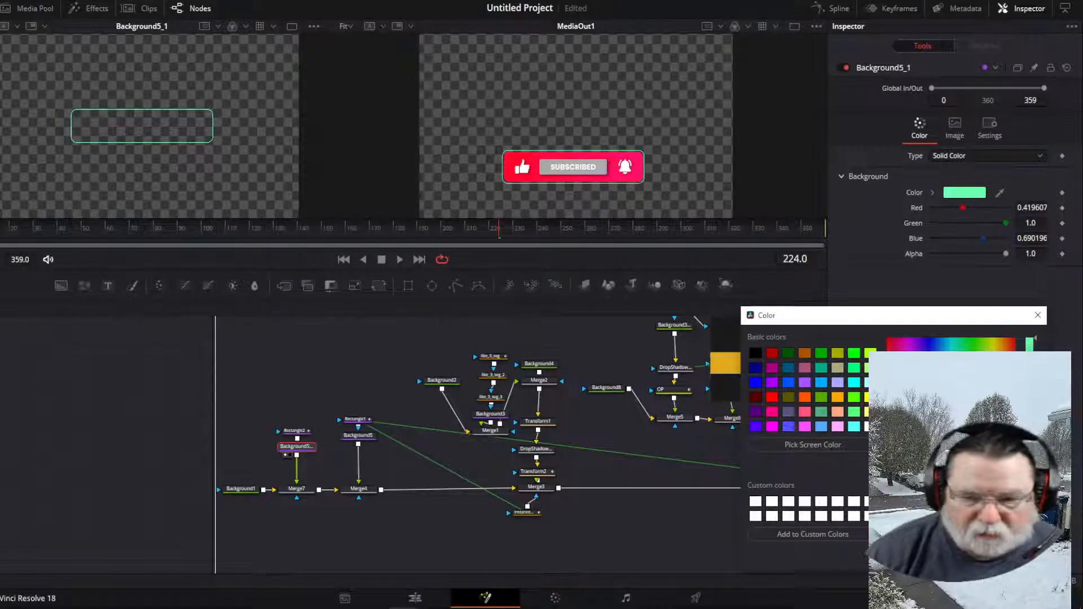
left_click(1037, 315)
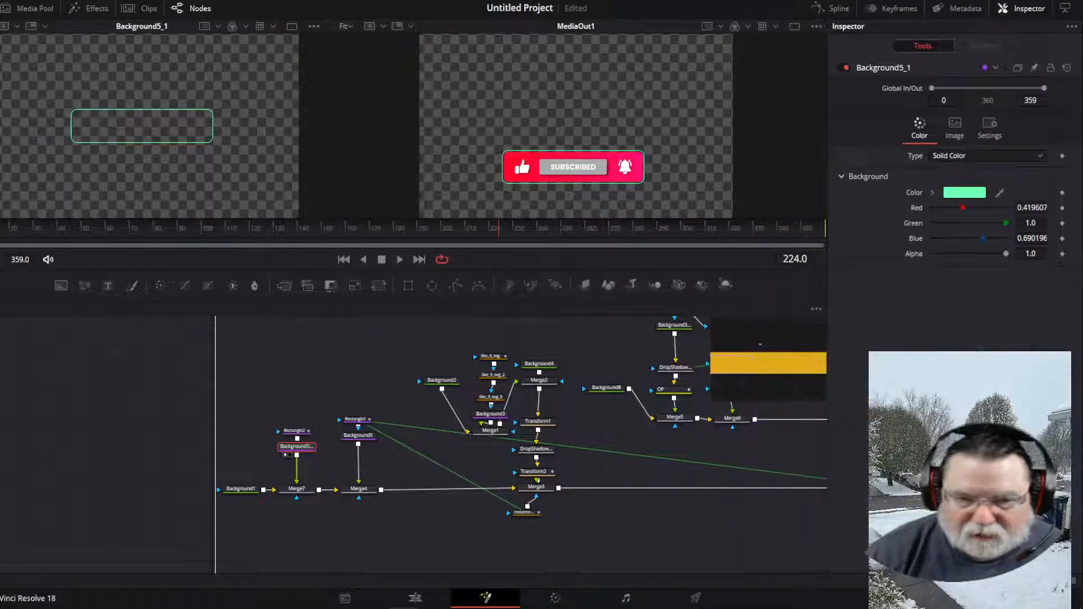
- Examine the Merge7 node and show the Background1 node feeding it in the first viewer
left_click(293, 494)
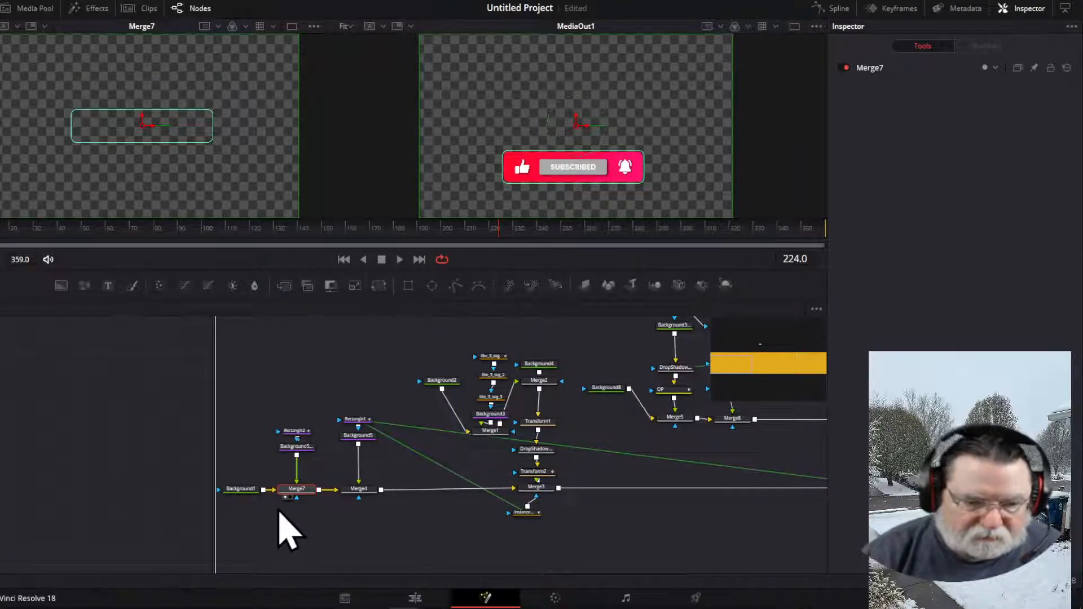
left_click(238, 489)
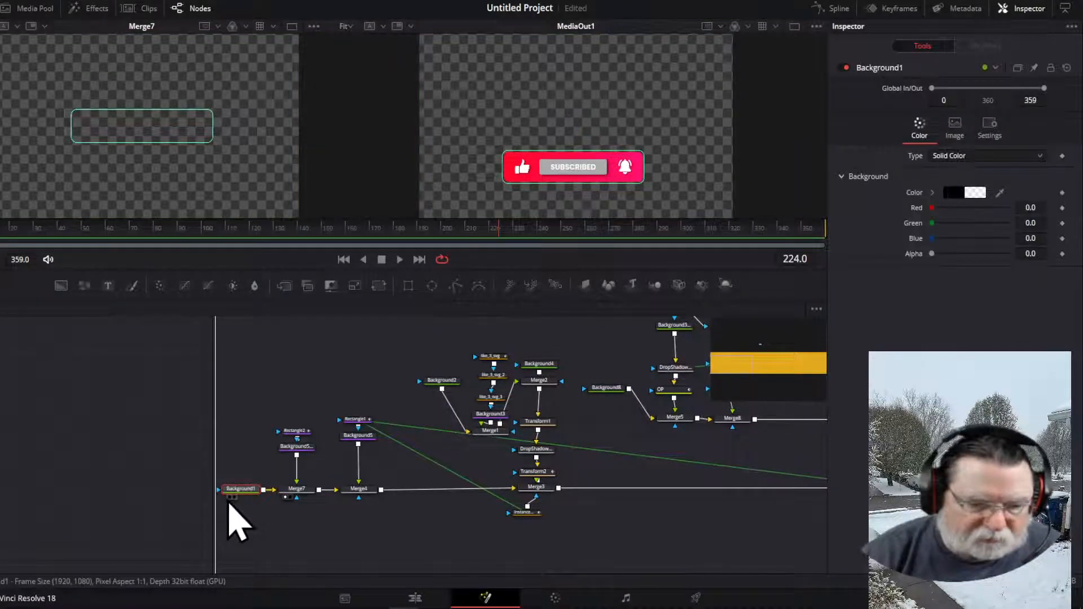
key("1")
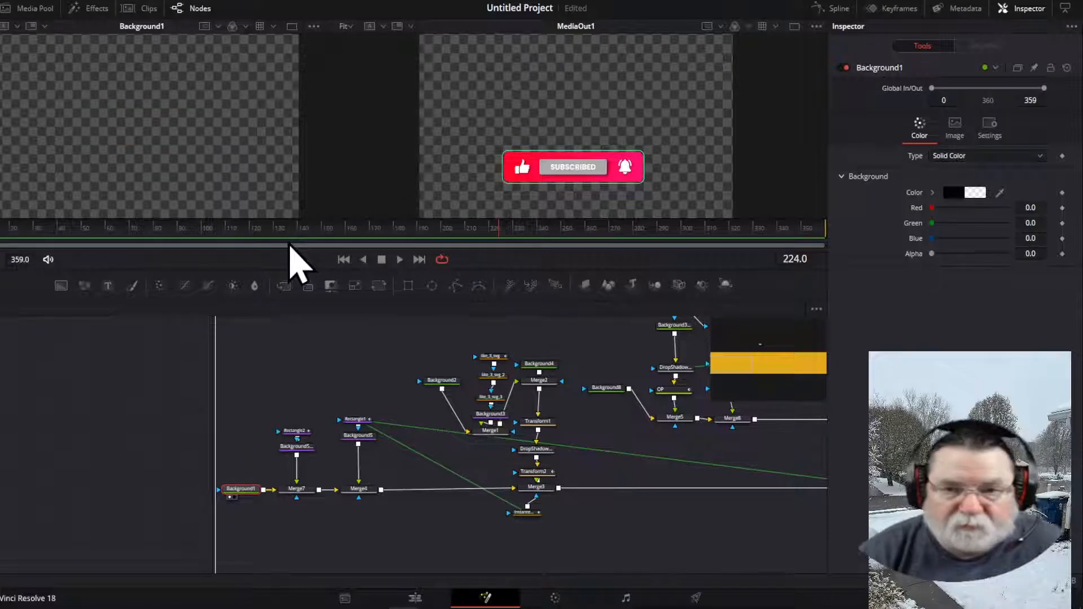
- Enlarge the viewer area moderately, then show the Rectangle1 node in the first viewer and examine its settings
left_click_drag(742, 245, 737, 377)
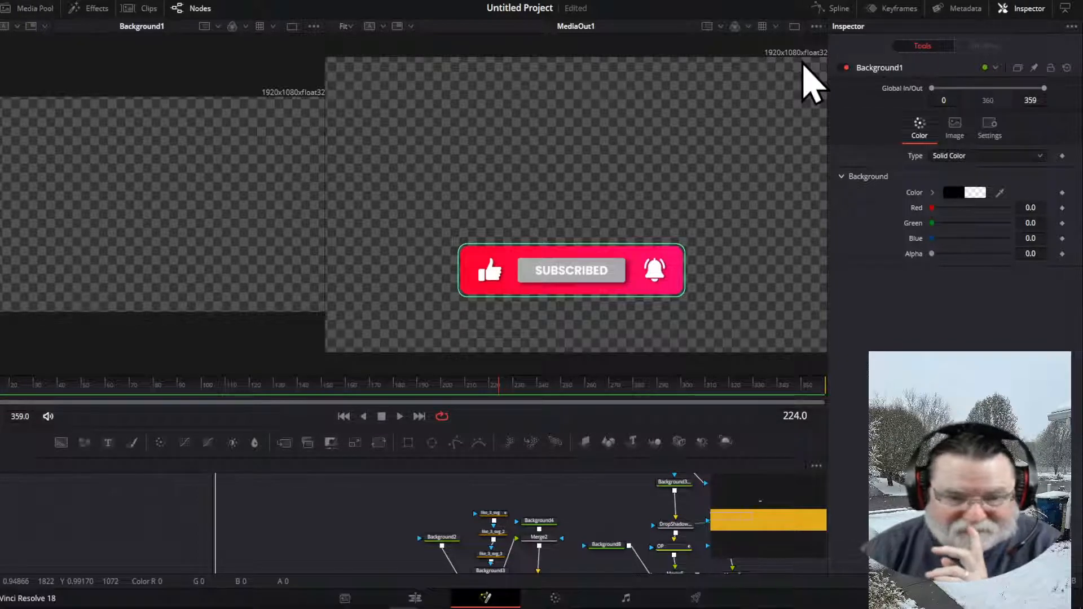
left_click_drag(747, 519, 720, 525)
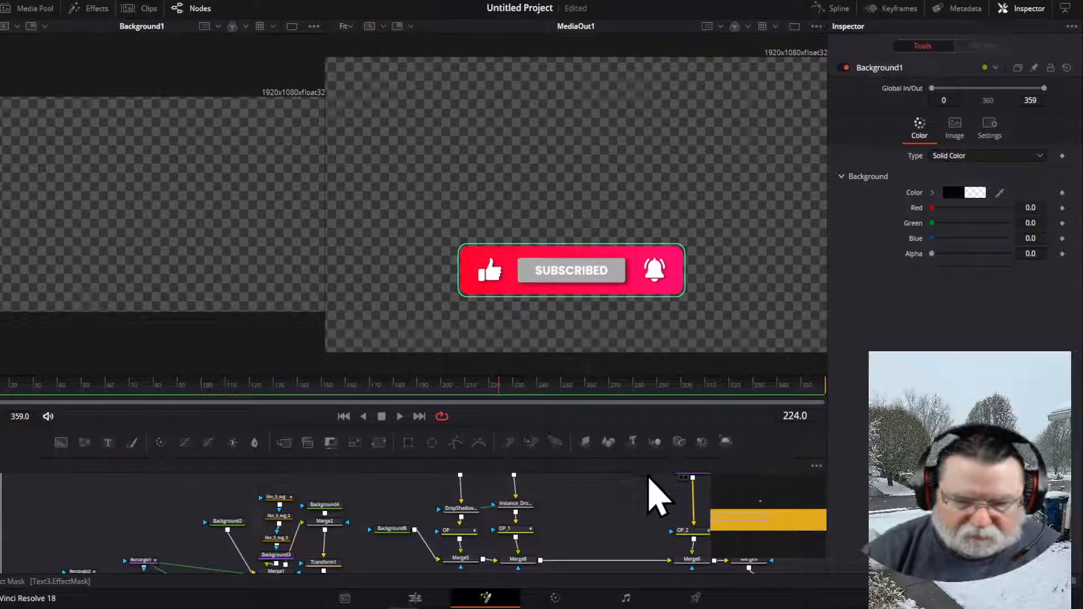
left_click_drag(644, 428, 649, 342)
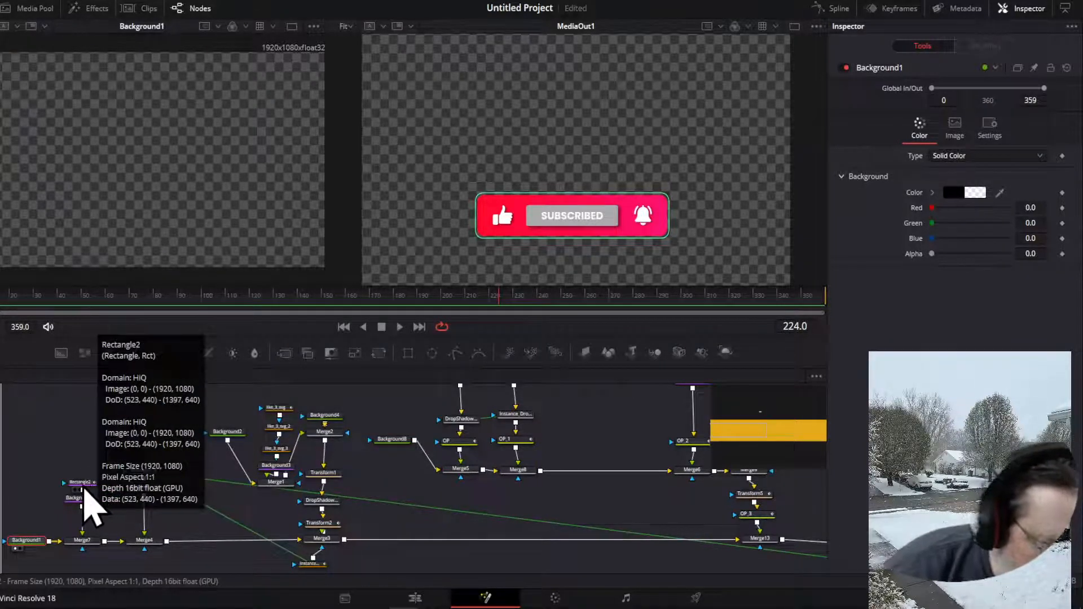
left_click_drag(83, 490, 136, 476)
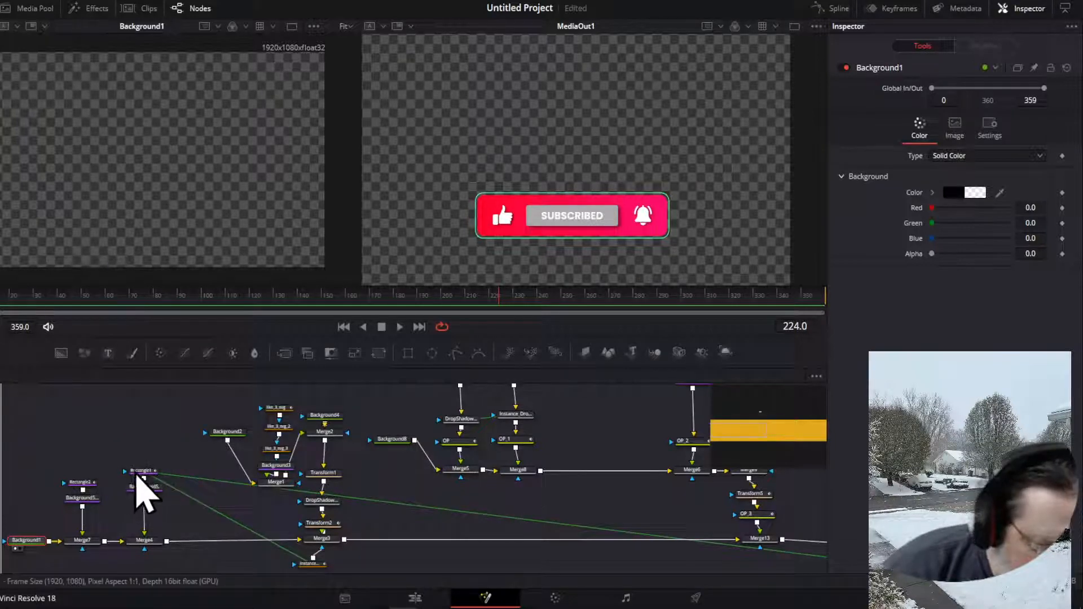
left_click(142, 473)
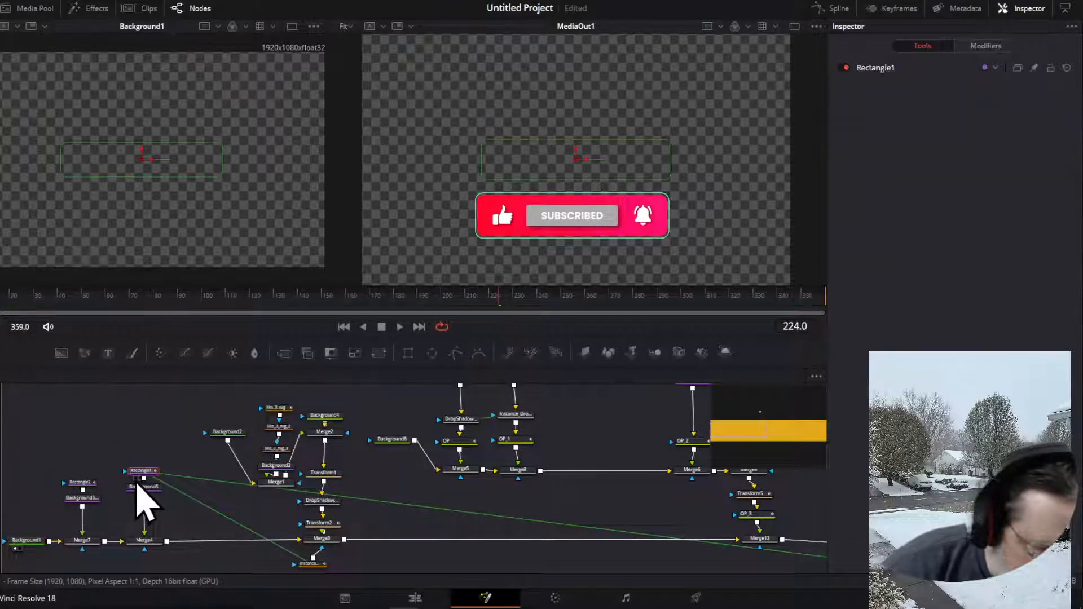
key("1")
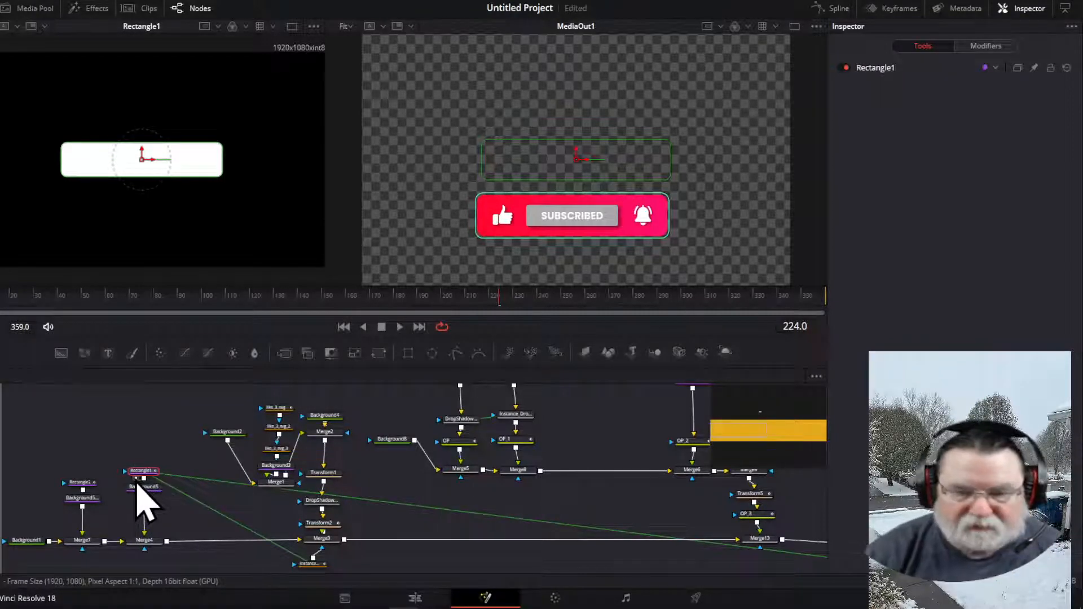
left_click(871, 73)
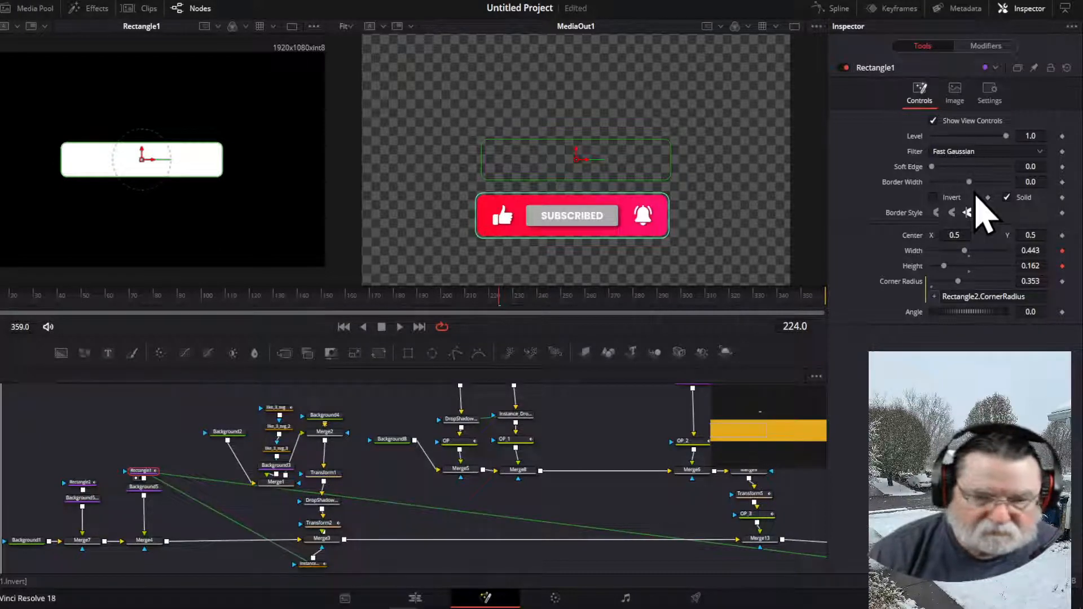
- Show the Background5 node in the first viewer and set its left gradient colour to green #4bff37
left_click(142, 488)
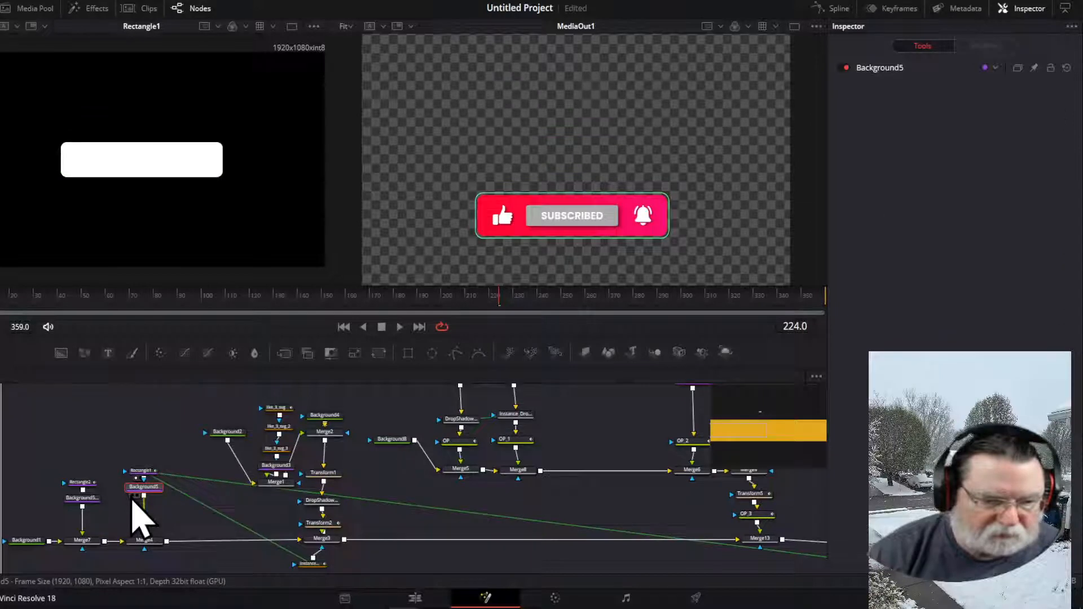
left_click(134, 496)
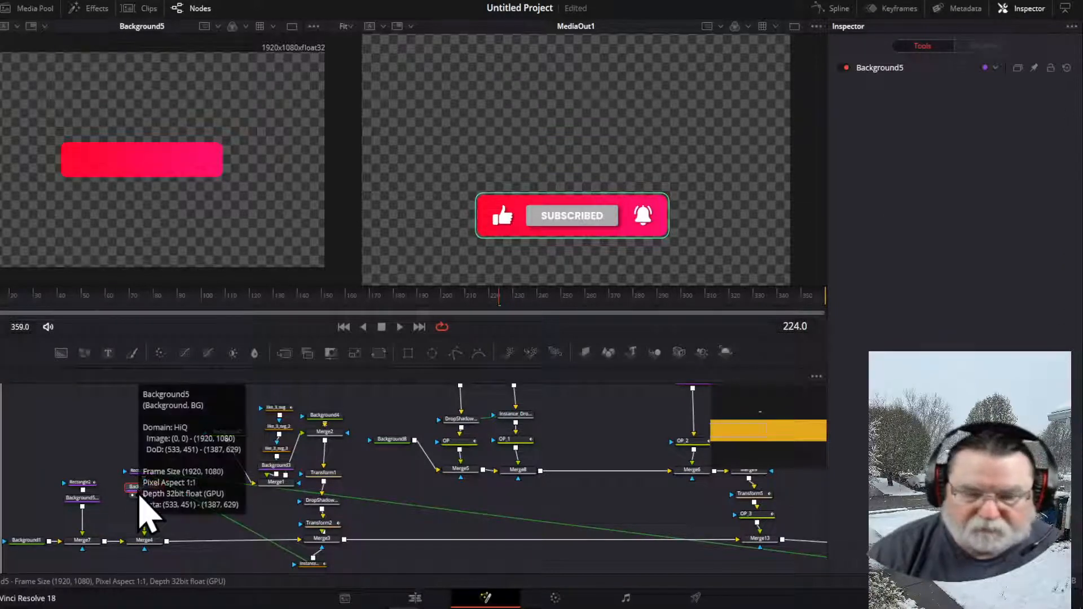
left_click(871, 70)
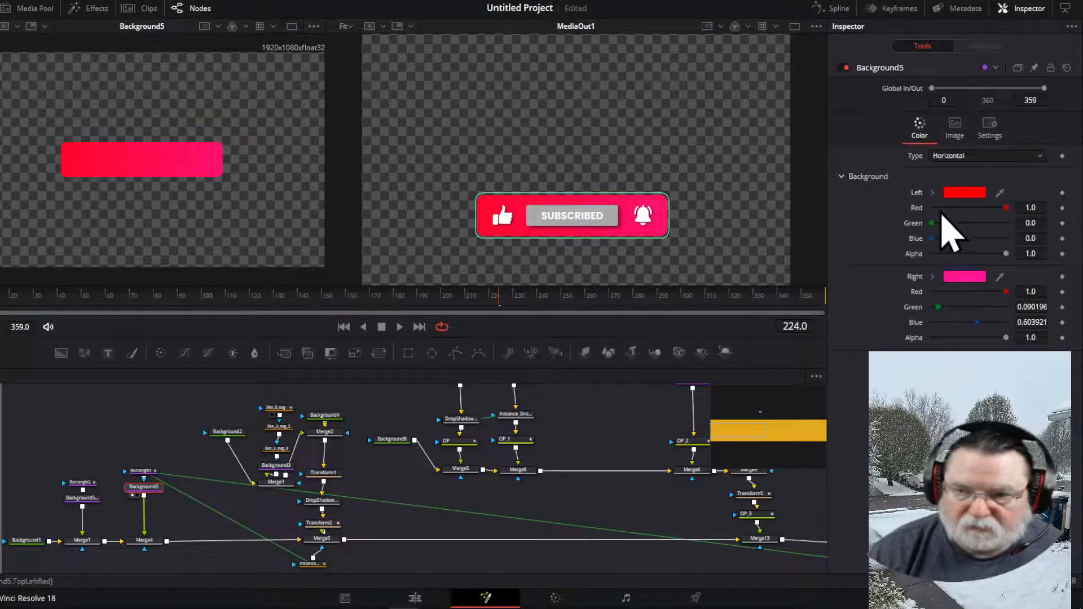
left_click(964, 192)
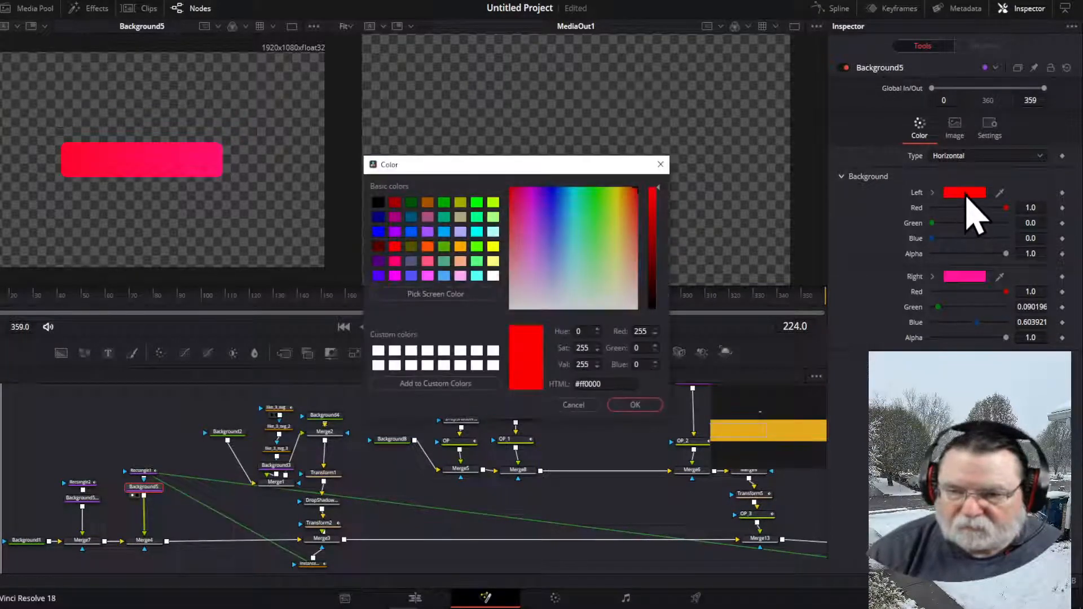
left_click_drag(621, 198, 597, 212)
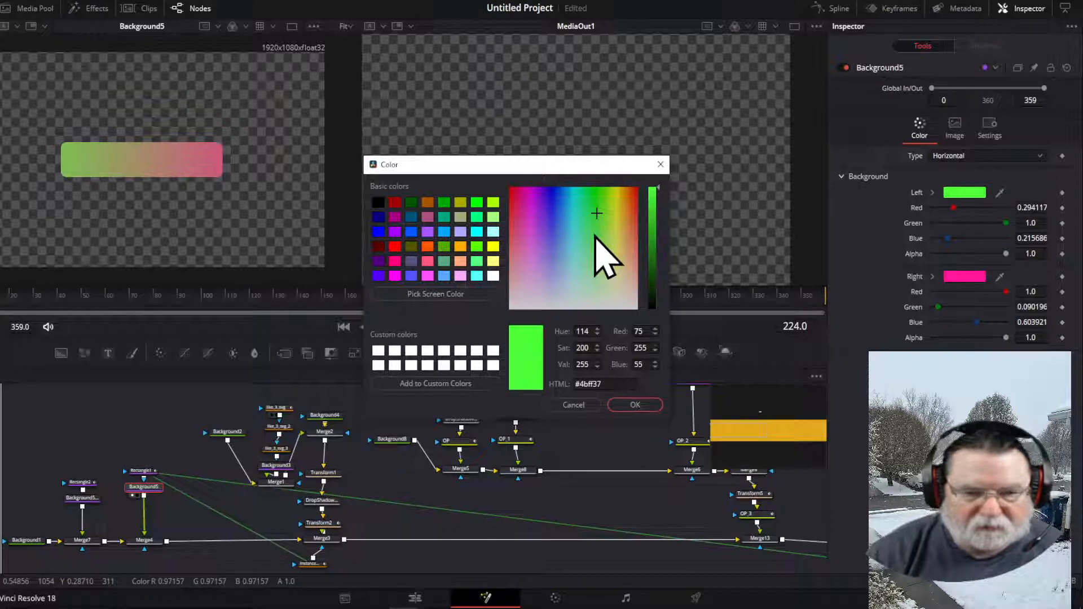
left_click(631, 405)
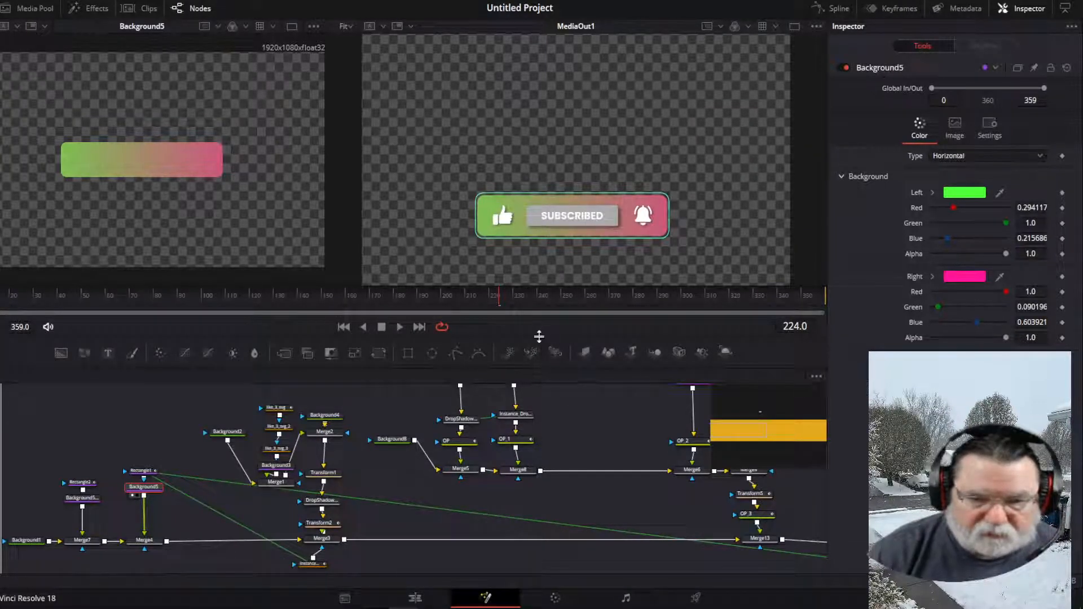
- Shrink the viewer area to give the node graph more room and bring more of the YouTubeCTA01 group into view
left_click_drag(552, 332, 552, 119)
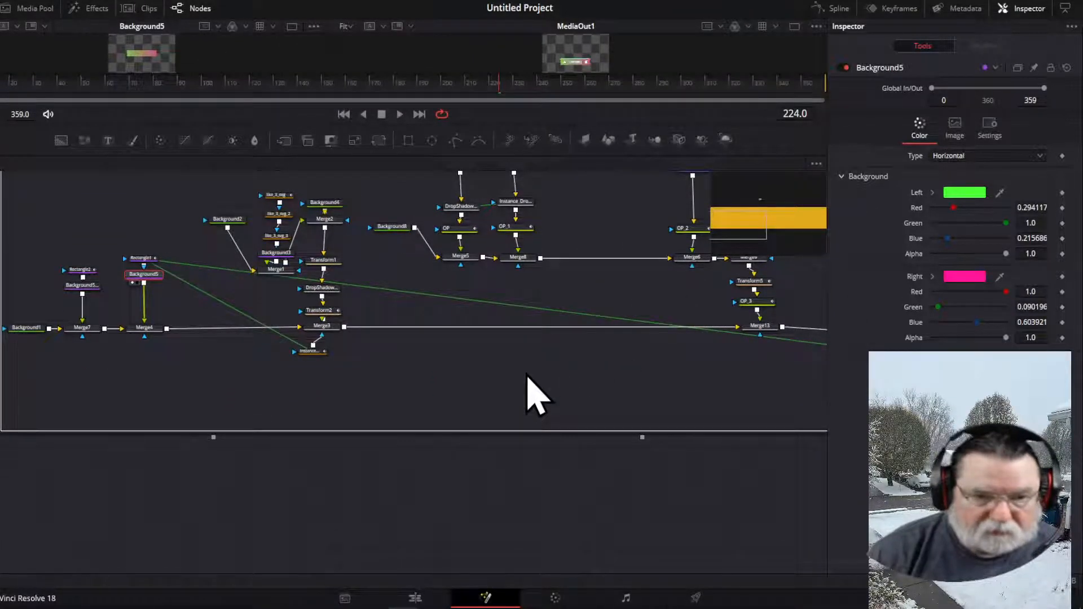
scroll(535, 394, "up", 2)
scroll(536, 394, "down", 4)
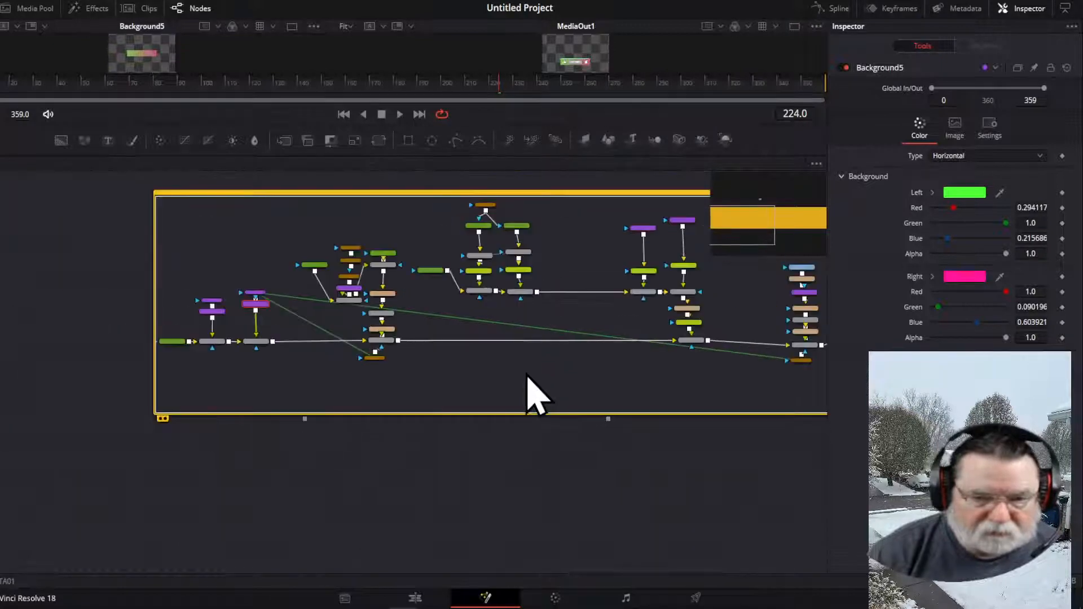
- Check the recoloured YouTube CTA 01 title on the Edit page and reopen the clip in Fusion
left_click(416, 599)
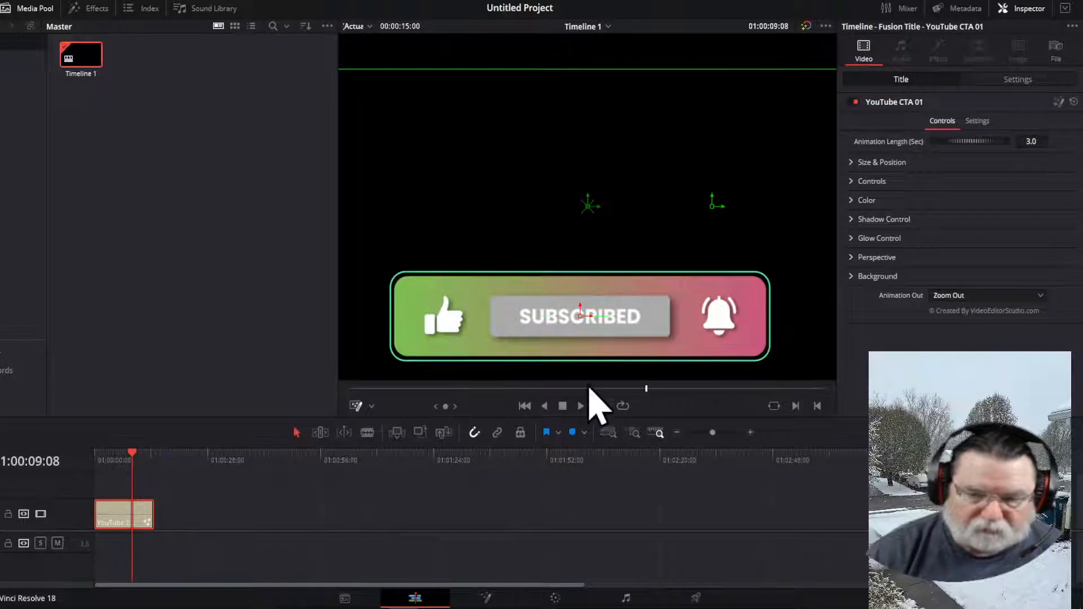
right_click(118, 514)
left_click(168, 428)
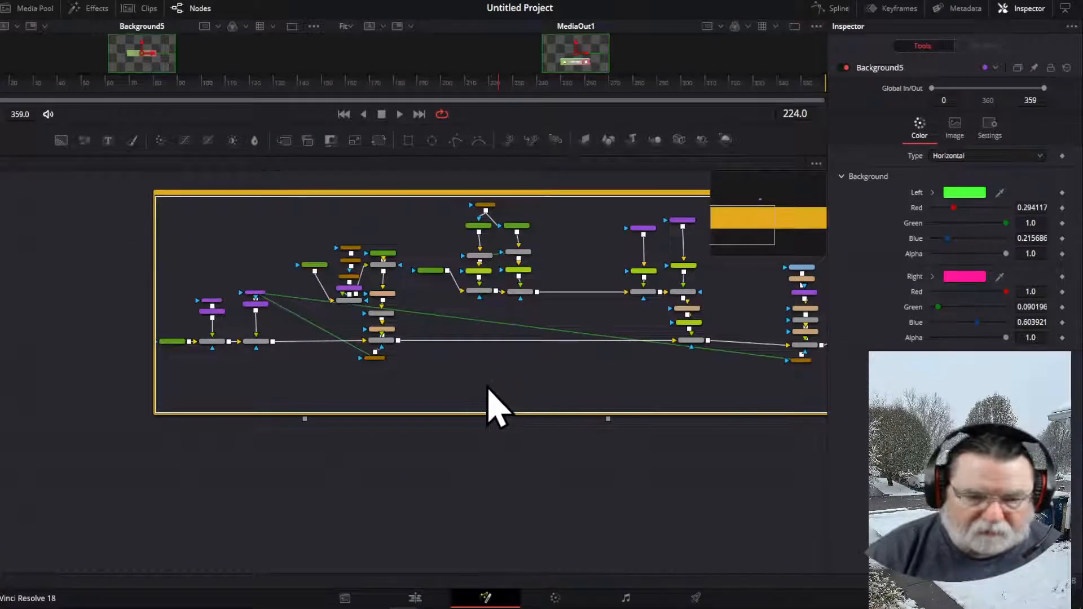
- Examine the nodes at the output end of the YouTubeCTA01 group, around Merge4_1_1 and OP_ANI
left_click_drag(768, 229, 773, 235)
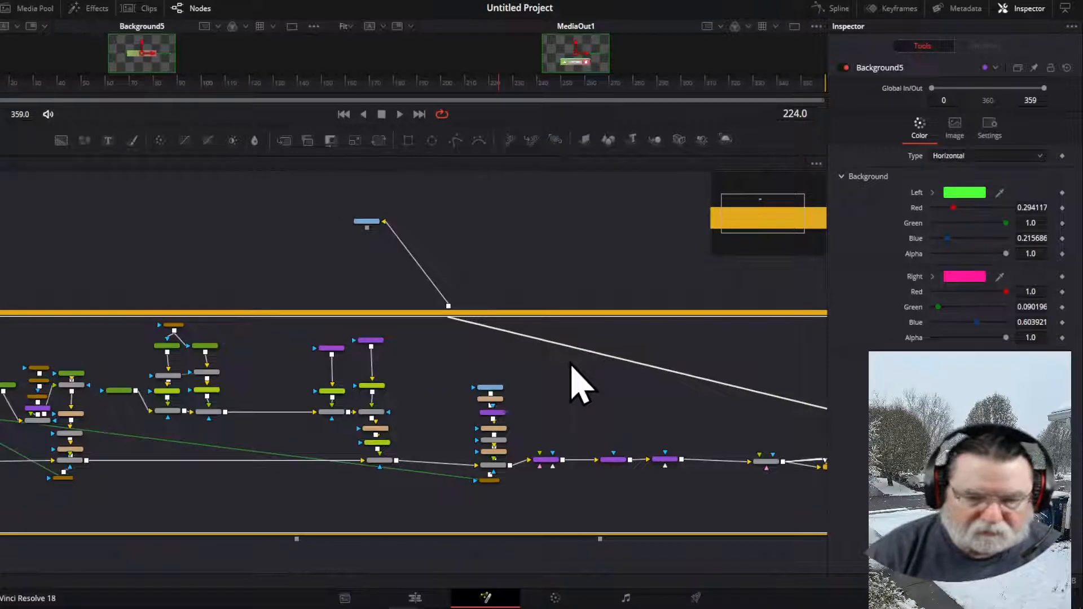
scroll(580, 379, "down", 2)
scroll(580, 380, "down", 2)
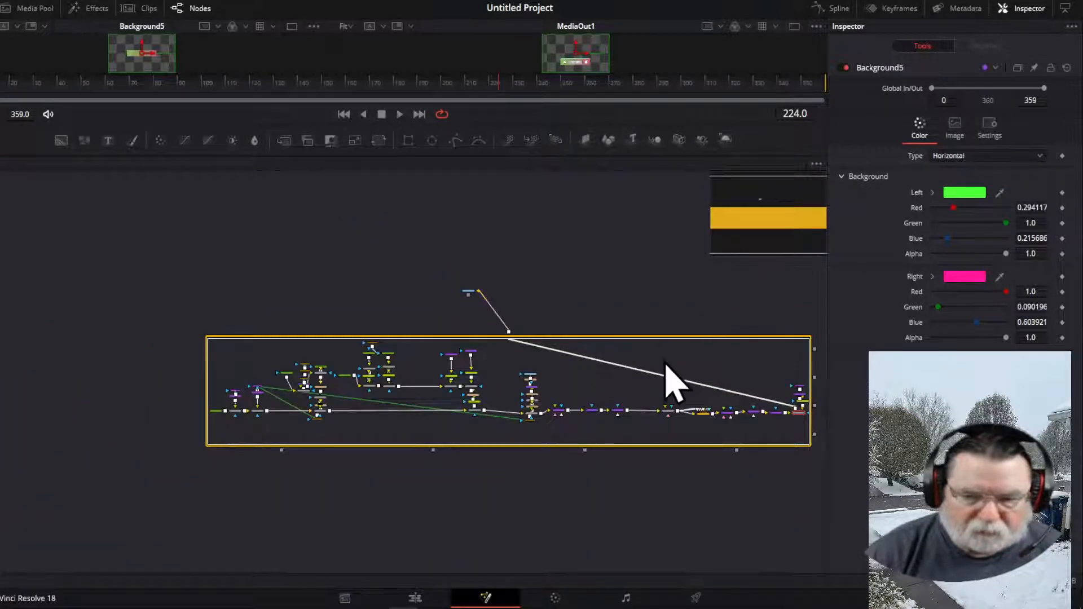
mouse_move(755, 246)
left_mouse_down()
mouse_move(766, 217)
mouse_move(754, 237)
left_mouse_up()
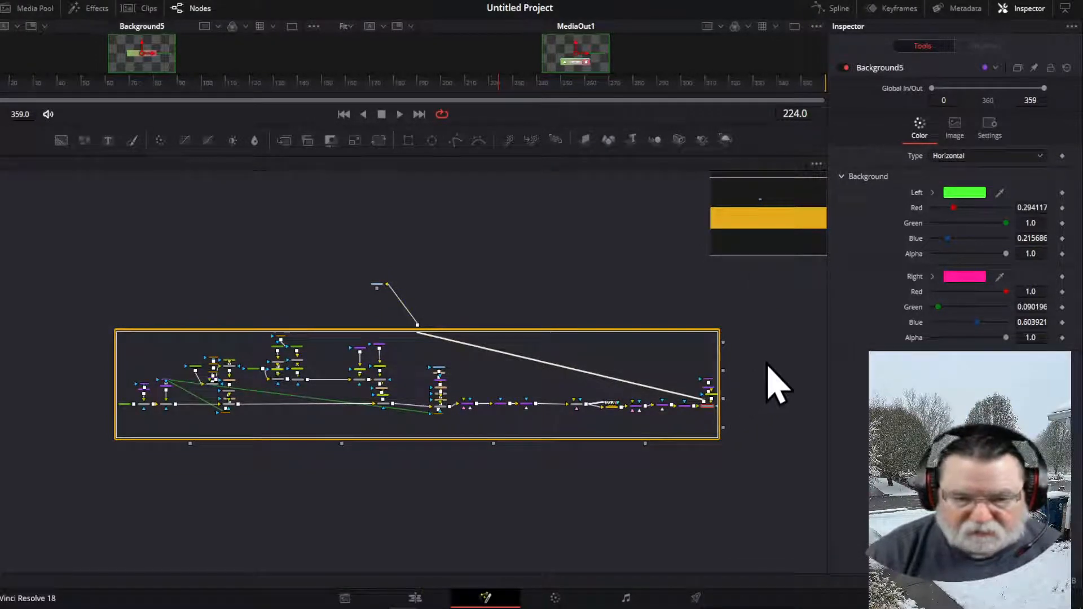
left_click_drag(764, 230, 837, 248)
scroll(327, 387, "up", 6)
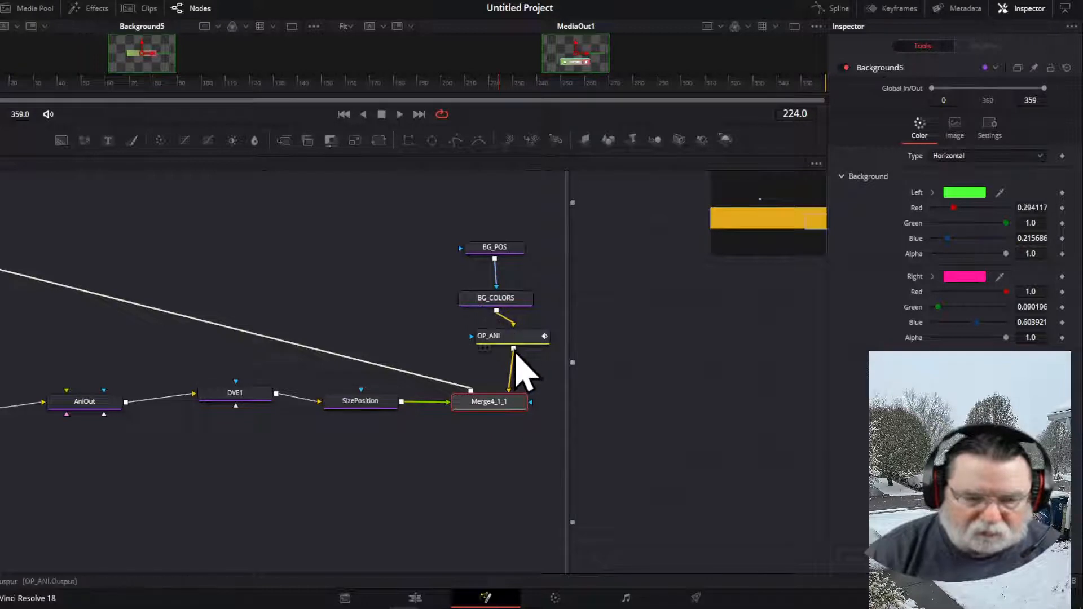
- Return to the Edit page and add the Echo styled text title to the video track, leaving a gap after the YouTube CTA 01 clip
mouse_move(488, 345)
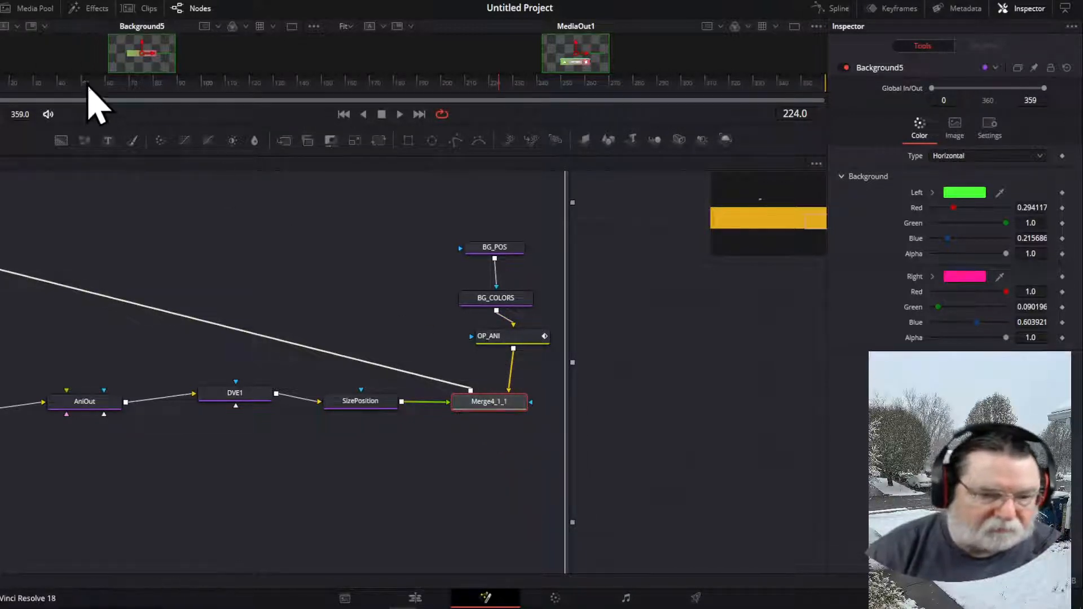
left_click(415, 598)
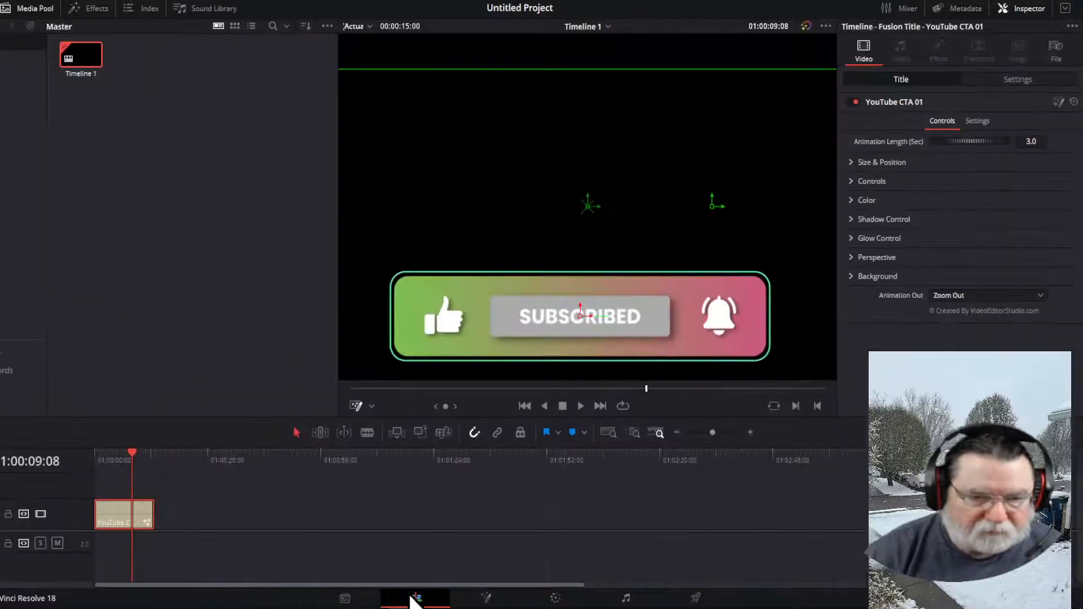
left_click(91, 10)
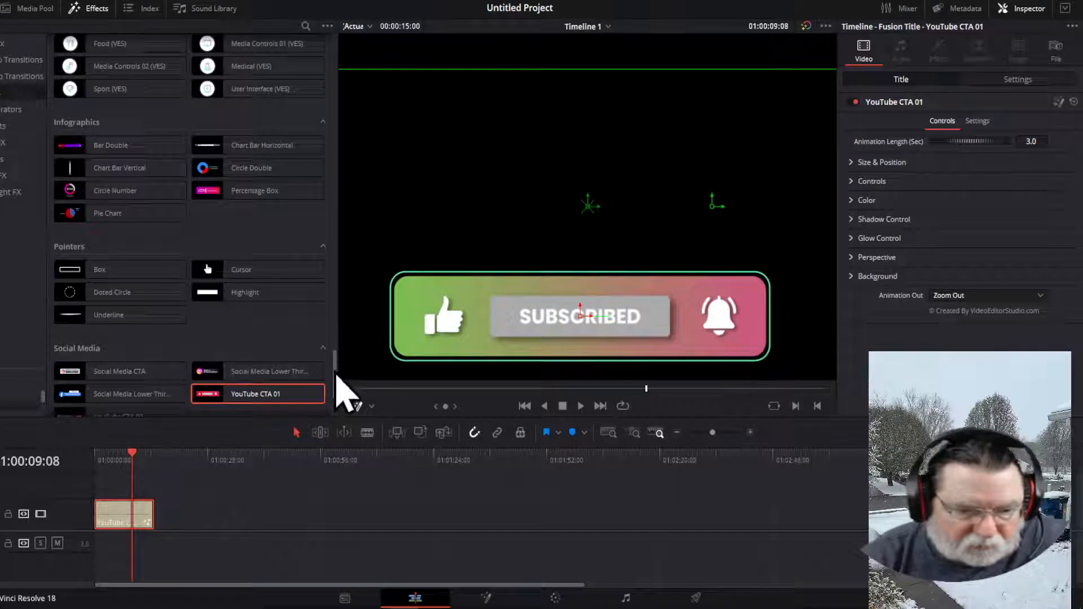
left_click_drag(336, 377, 335, 390)
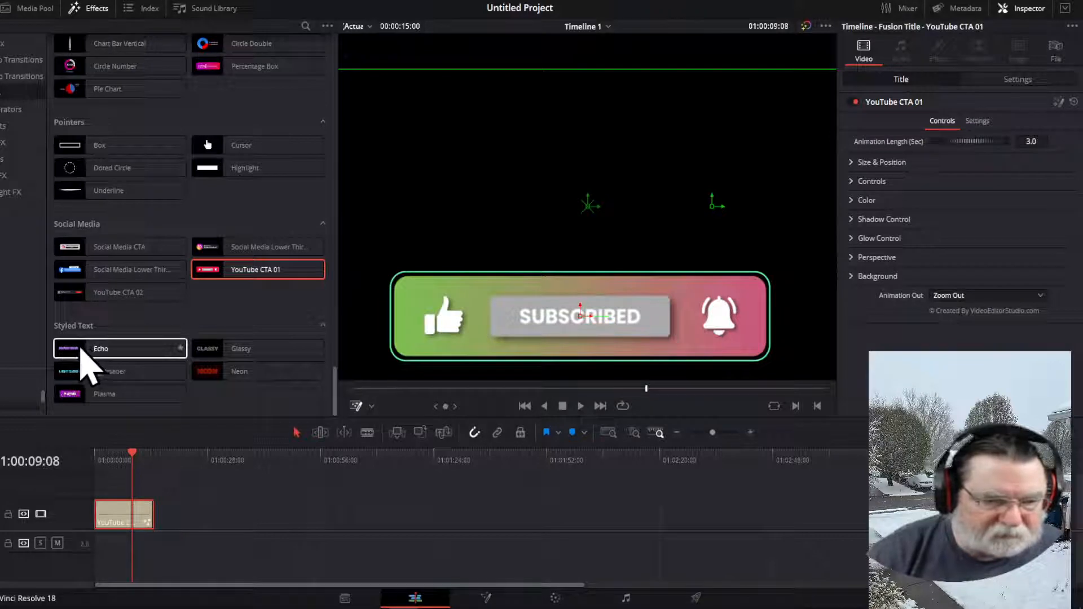
left_click_drag(81, 348, 261, 525)
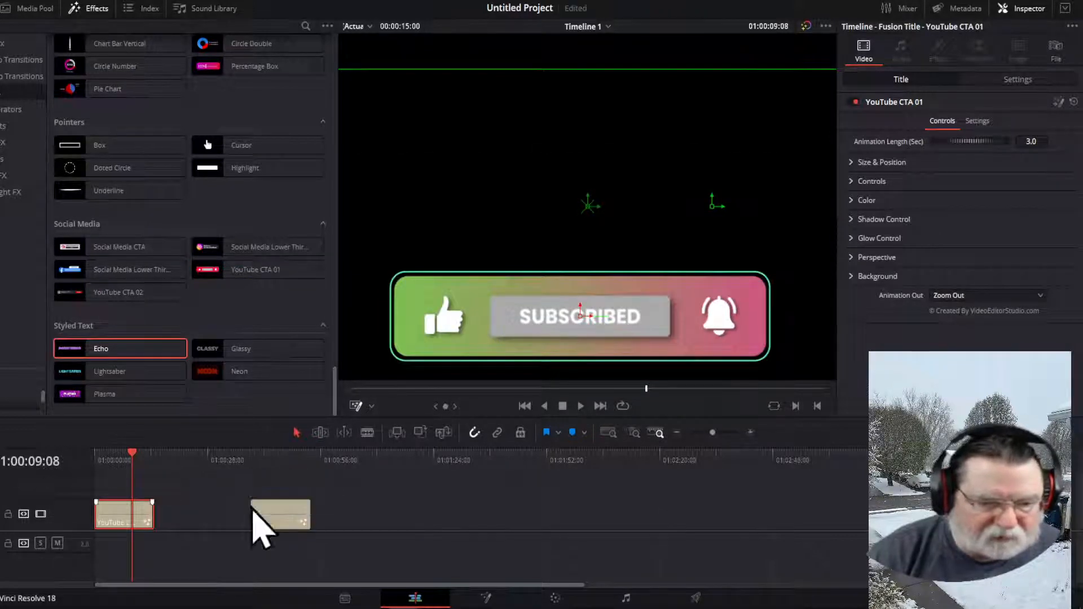
- Bring the Echo title into view and reduce its overall size to 0.67 so the whole text fits the frame
left_click(276, 462)
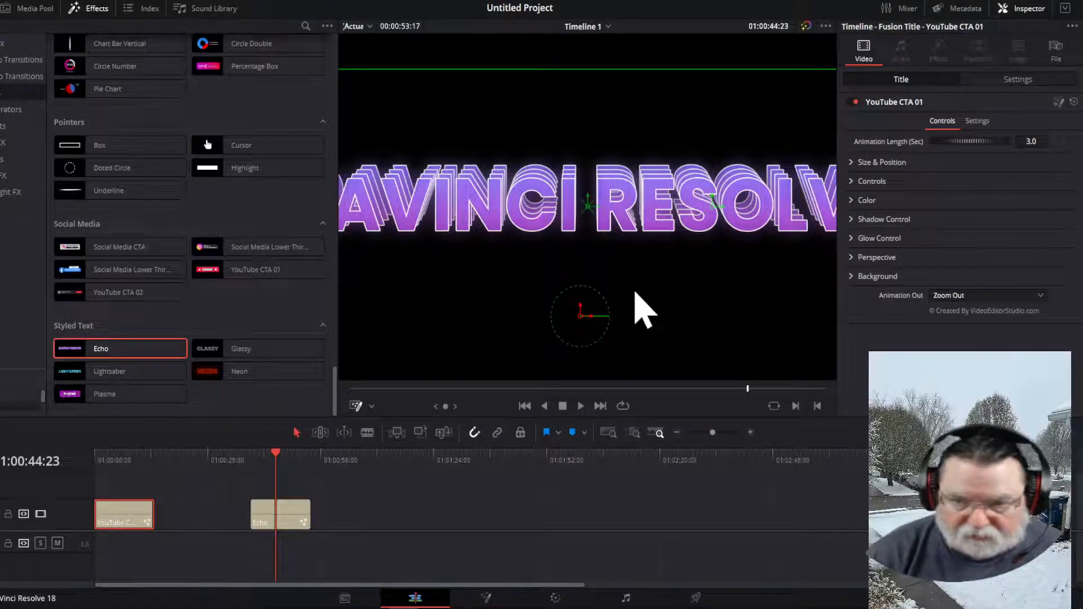
left_click(290, 516)
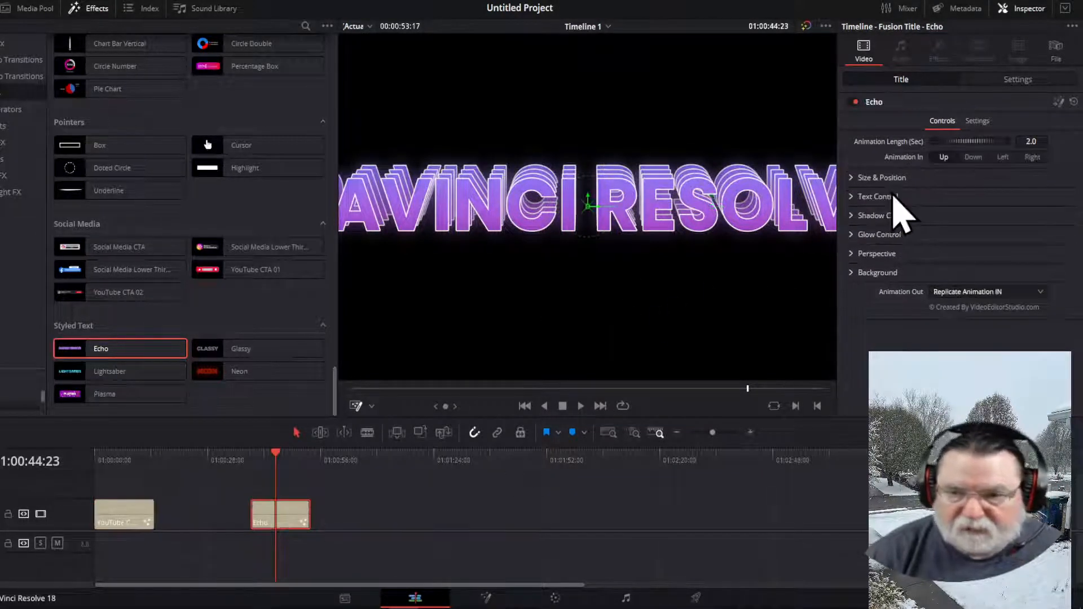
left_click(852, 179)
mouse_move(973, 214)
left_mouse_down()
mouse_move(960, 213)
mouse_move(960, 229)
left_mouse_up()
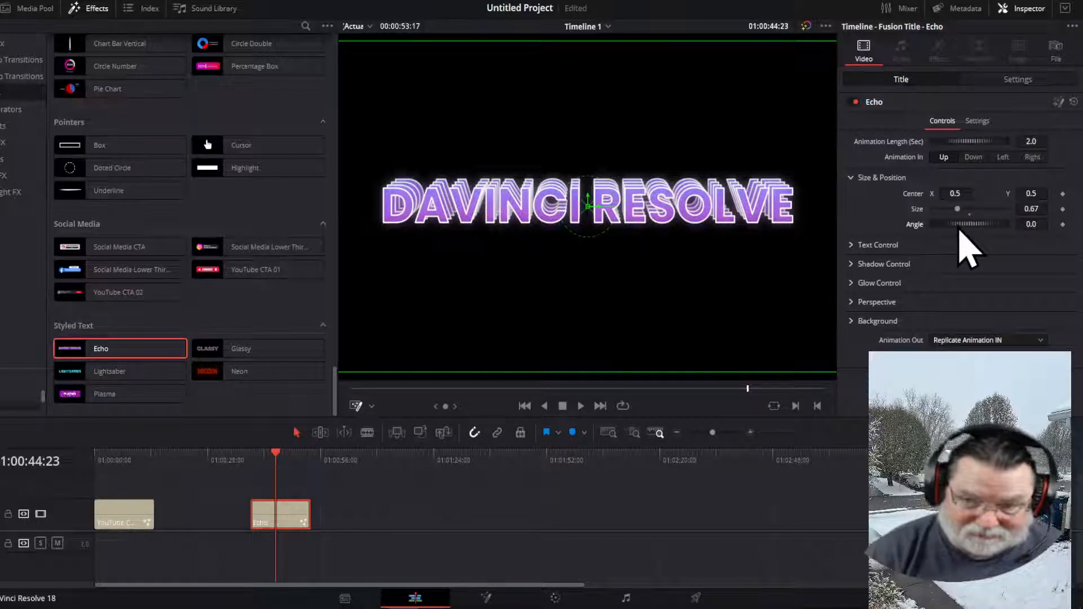
- Play the start of the Echo title to preview its entry animation, and park the playhead in the second half of the clip
left_click(250, 454)
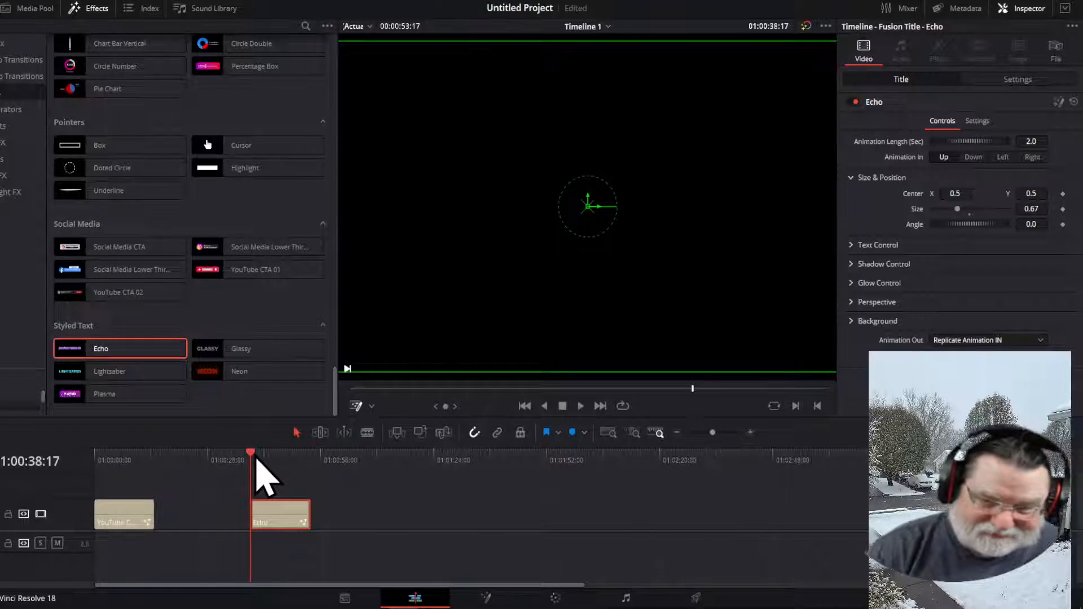
key("space")
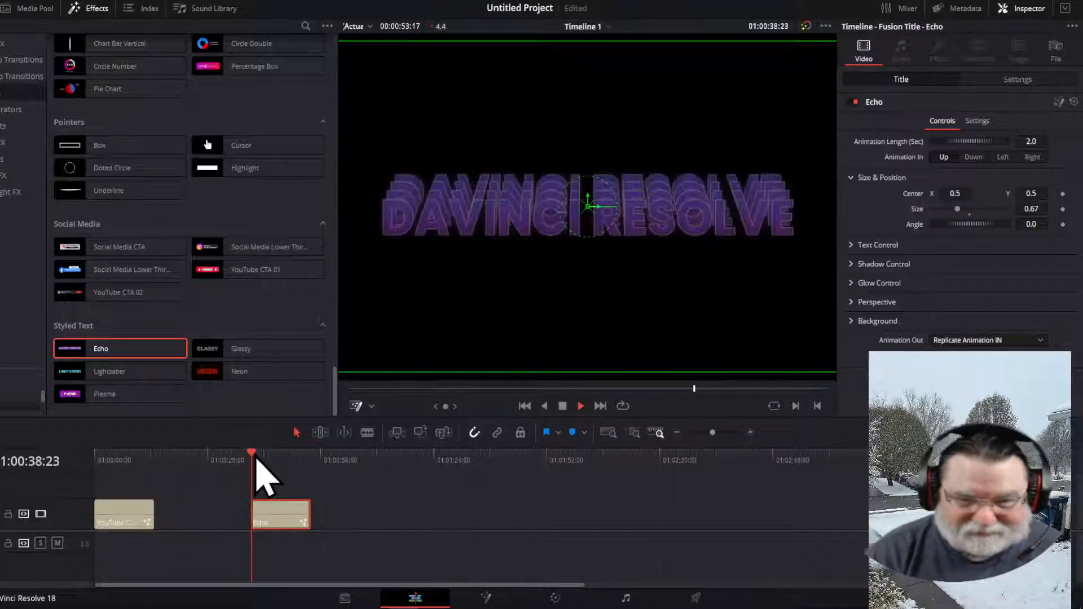
key("space")
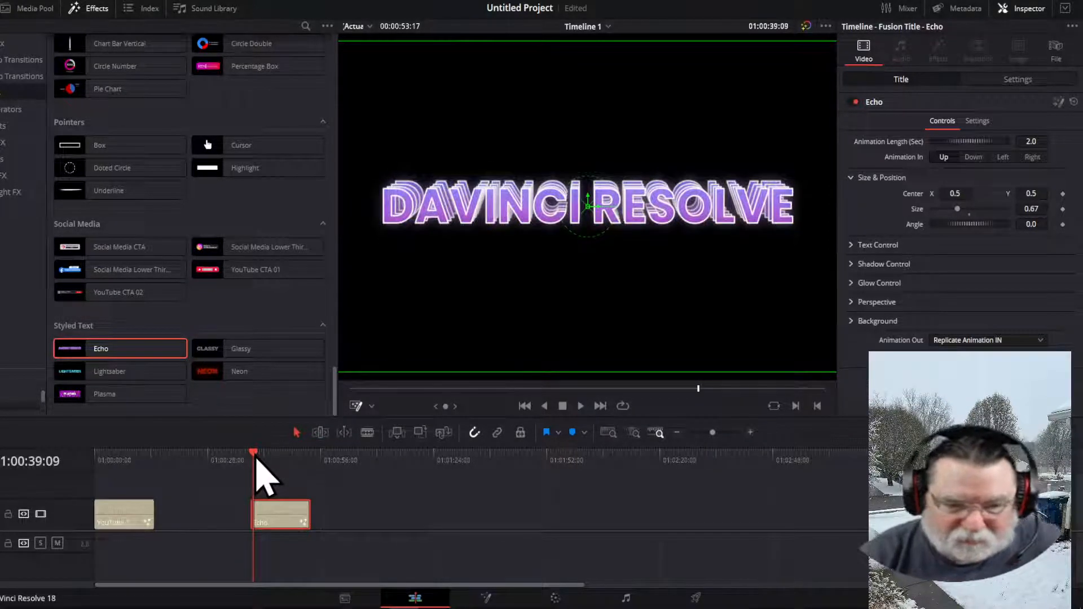
left_click(292, 455)
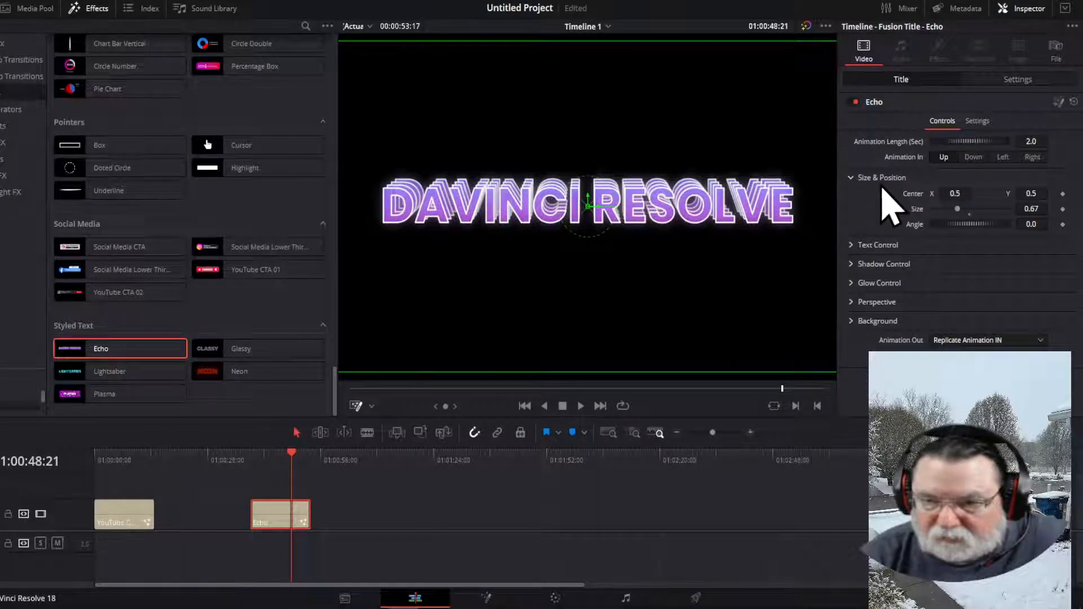
- Try shifting the Echo title's horizontal centre to about 0.076, and reset the centre to its default
left_click_drag(962, 189, 969, 189)
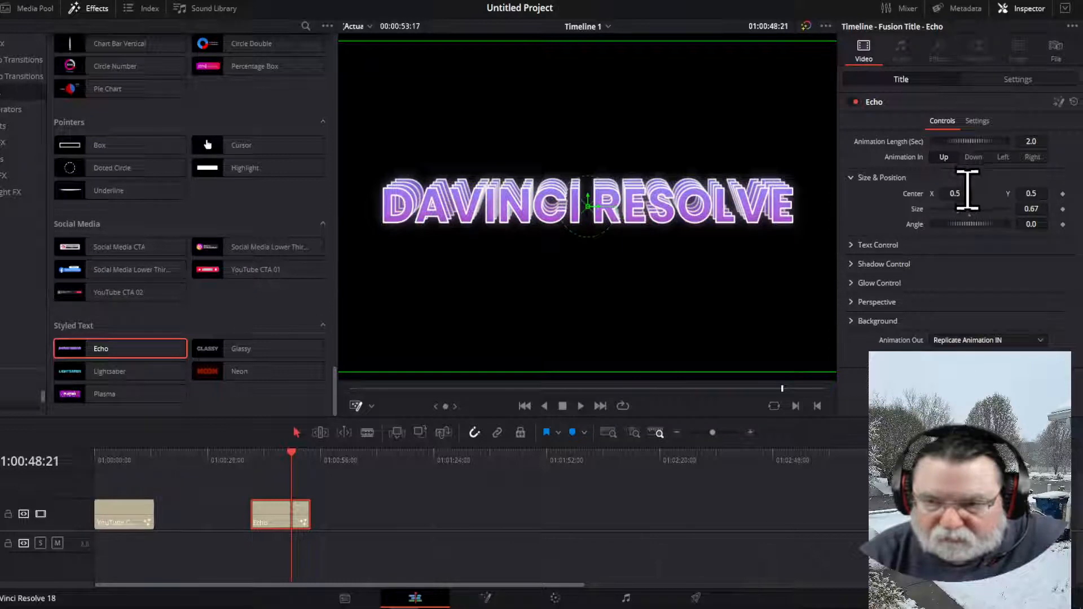
left_click_drag(968, 192, 891, 191)
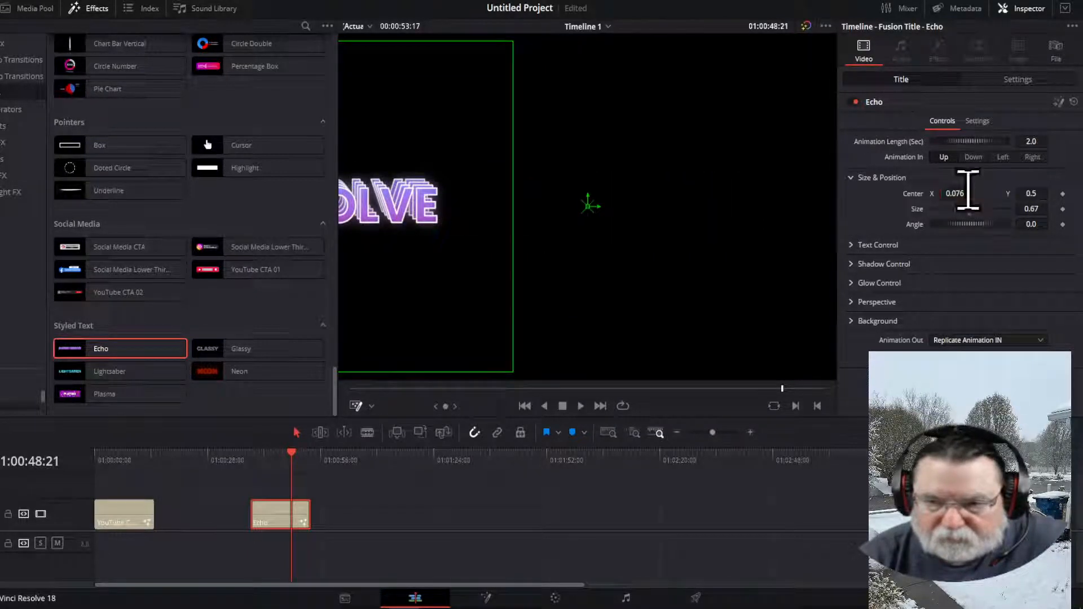
double_click(914, 197)
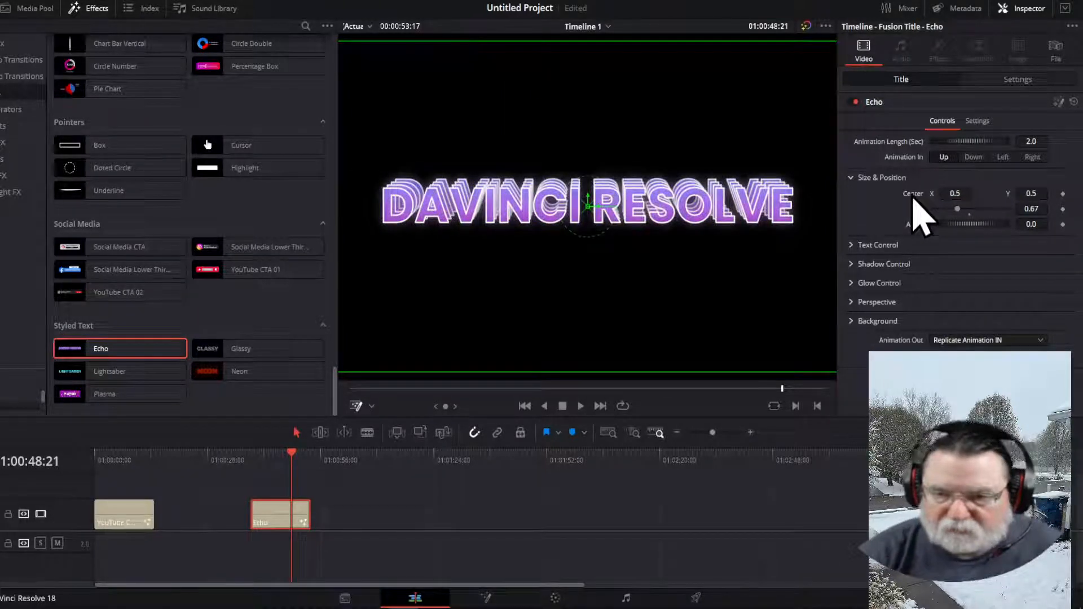
- Try several outline colours on the Echo title's text and apply a light blue one
left_click(851, 179)
left_click(852, 196)
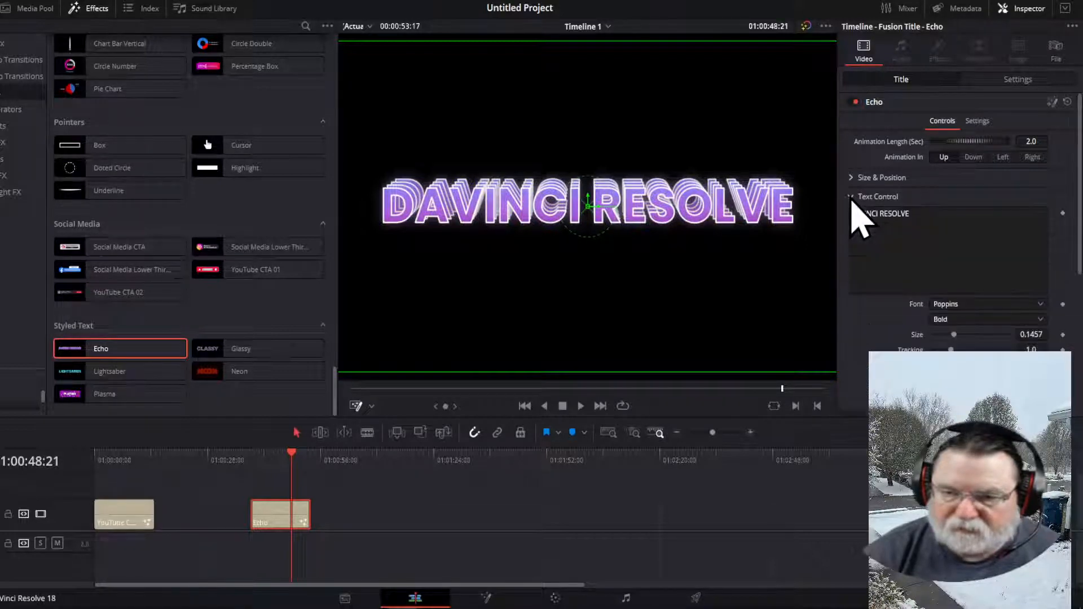
scroll(996, 244, "down", 4)
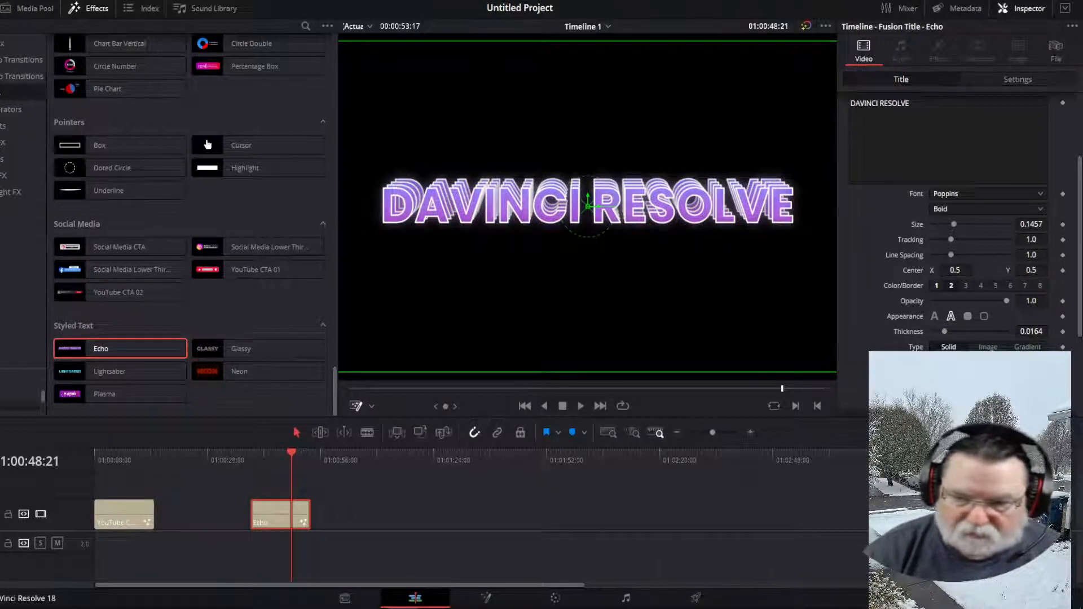
left_click(948, 363)
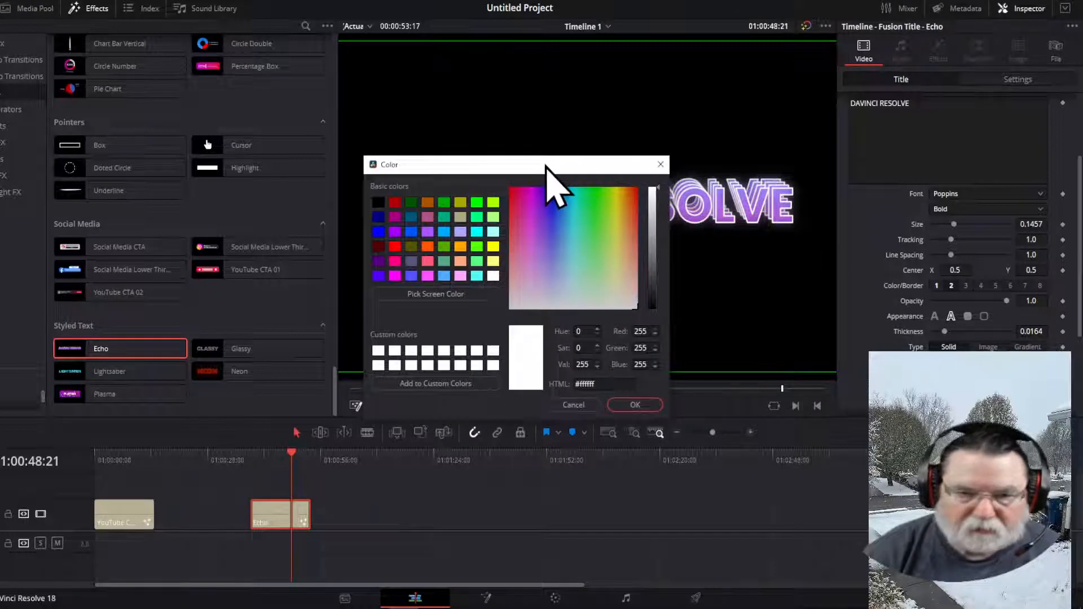
left_click_drag(545, 165, 914, 424)
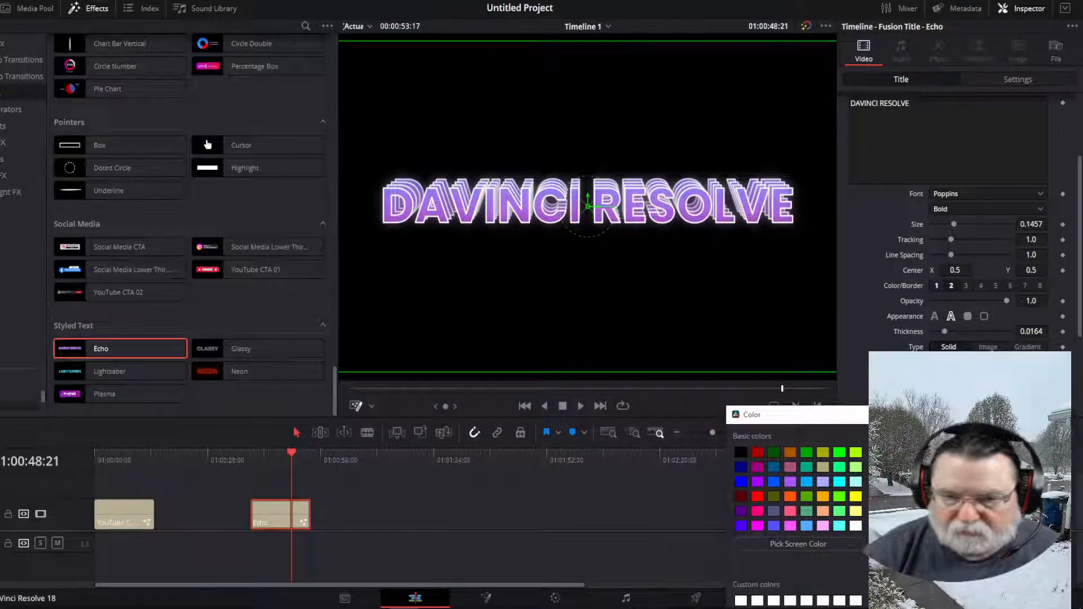
left_click(899, 459)
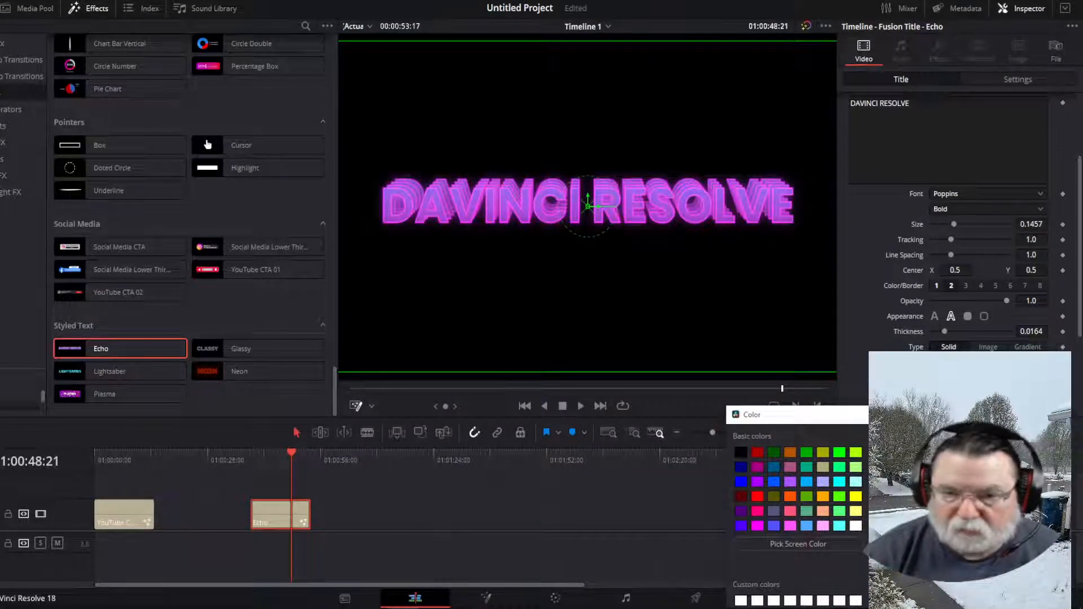
left_click(917, 460)
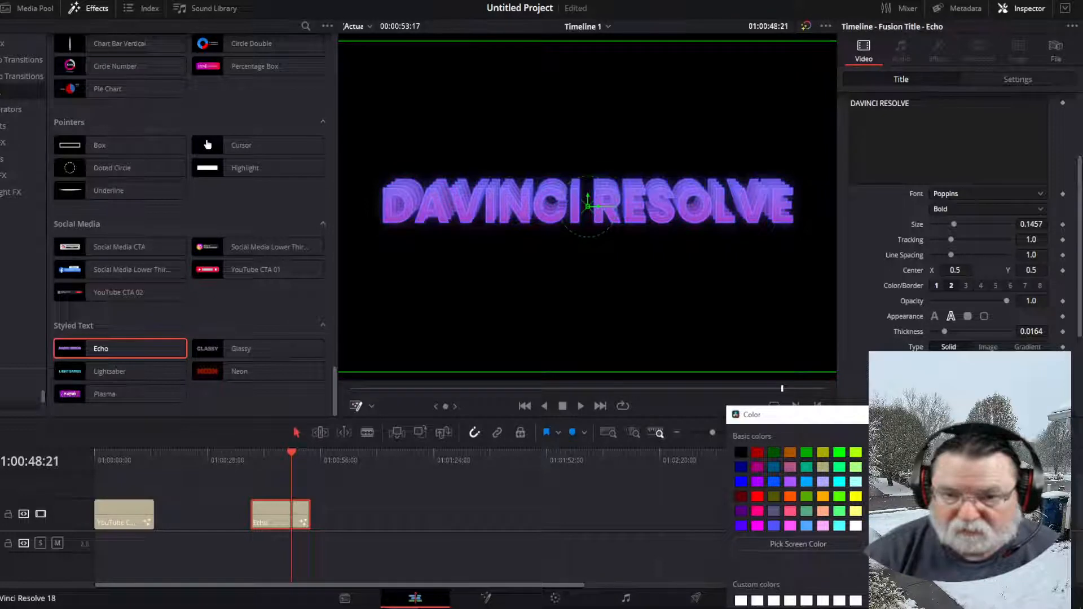
left_click(937, 459)
left_click(918, 459)
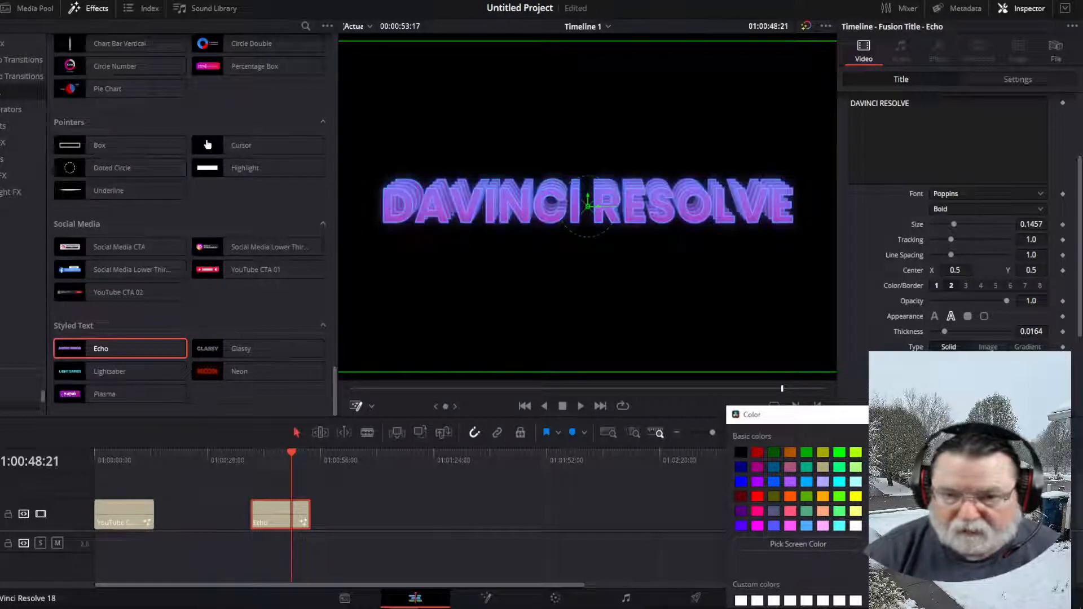
left_click(911, 454)
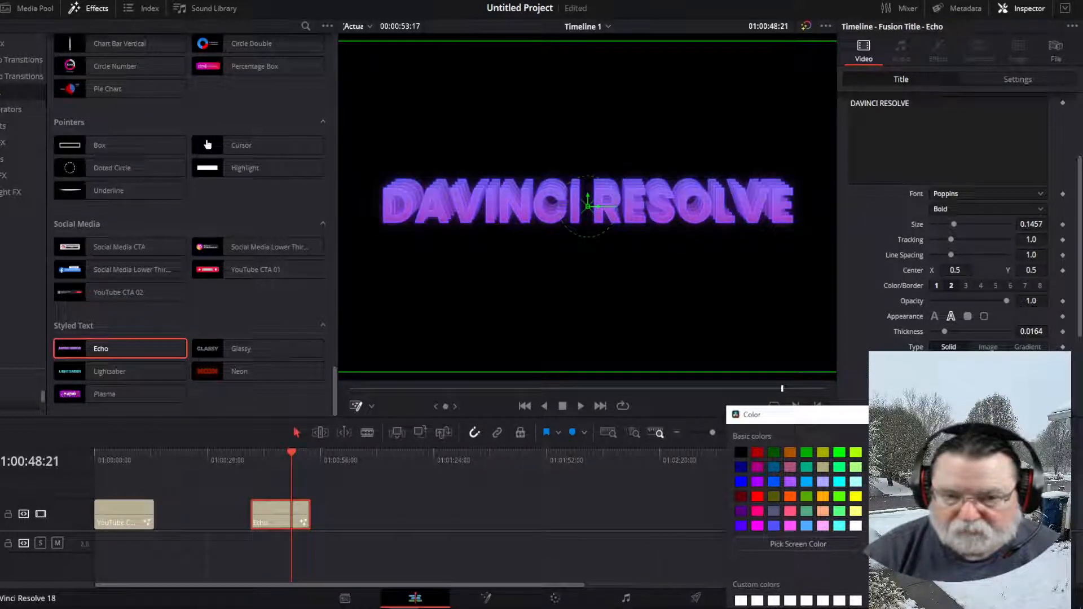
left_click(917, 461)
left_click(915, 458)
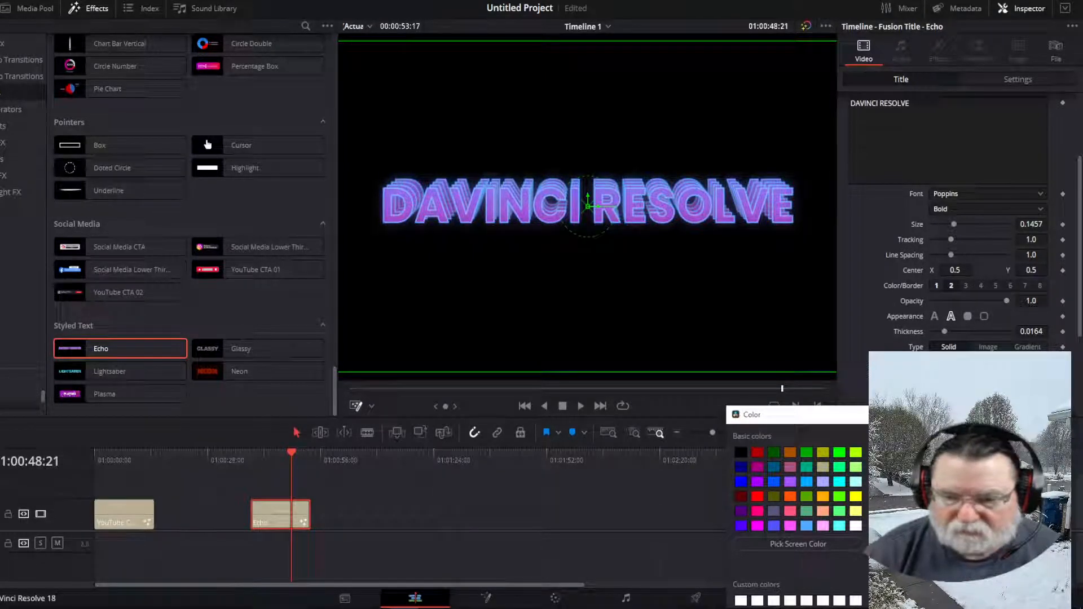
left_click_drag(942, 415, 959, 275)
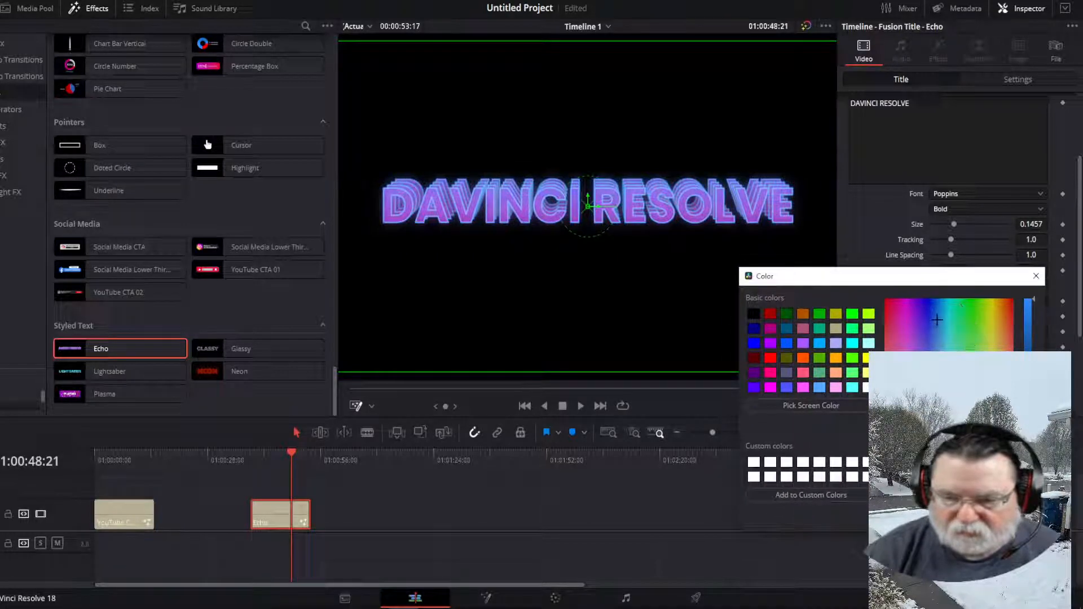
key("Return")
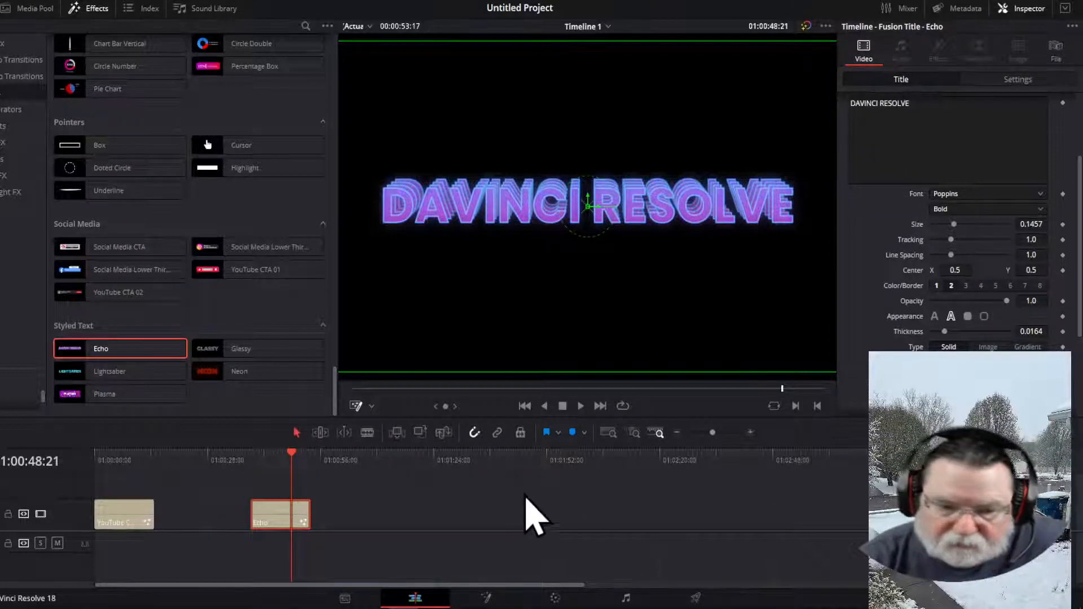
- Try the fonts a dripping marker and Alba on the Echo title's text
scroll(930, 347, "up", 3)
scroll(930, 347, "down", 2)
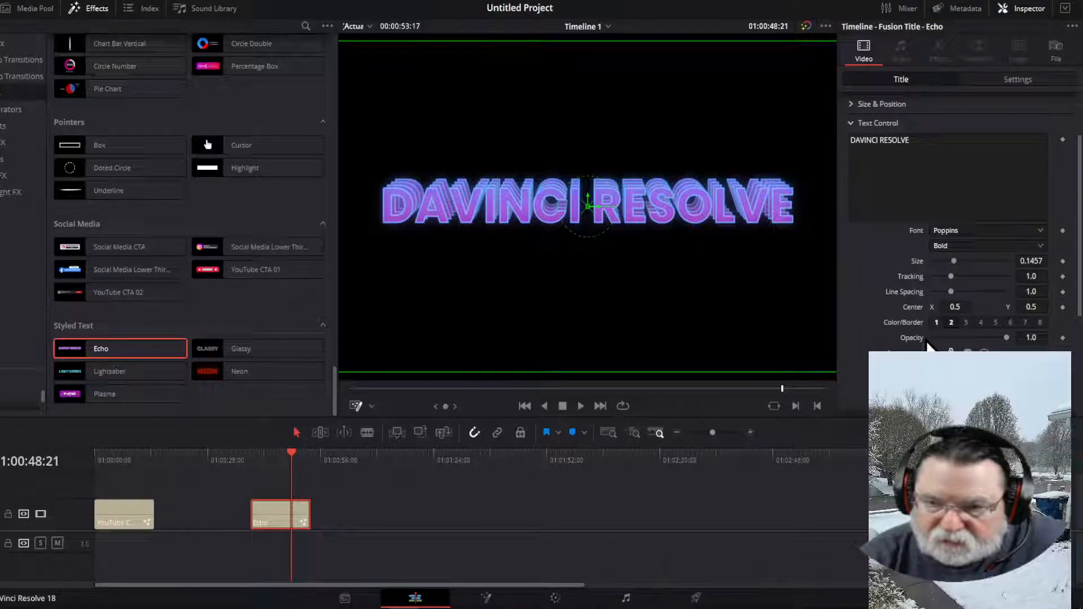
left_click(1041, 231)
left_click_drag(1042, 377, 1046, 232)
left_click(984, 249)
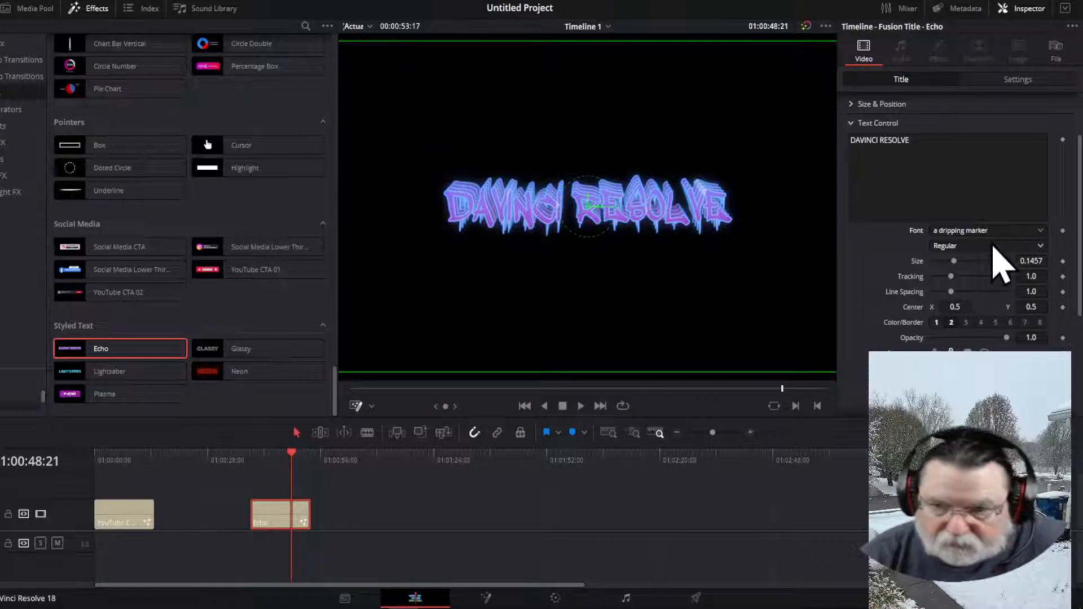
left_click(1041, 231)
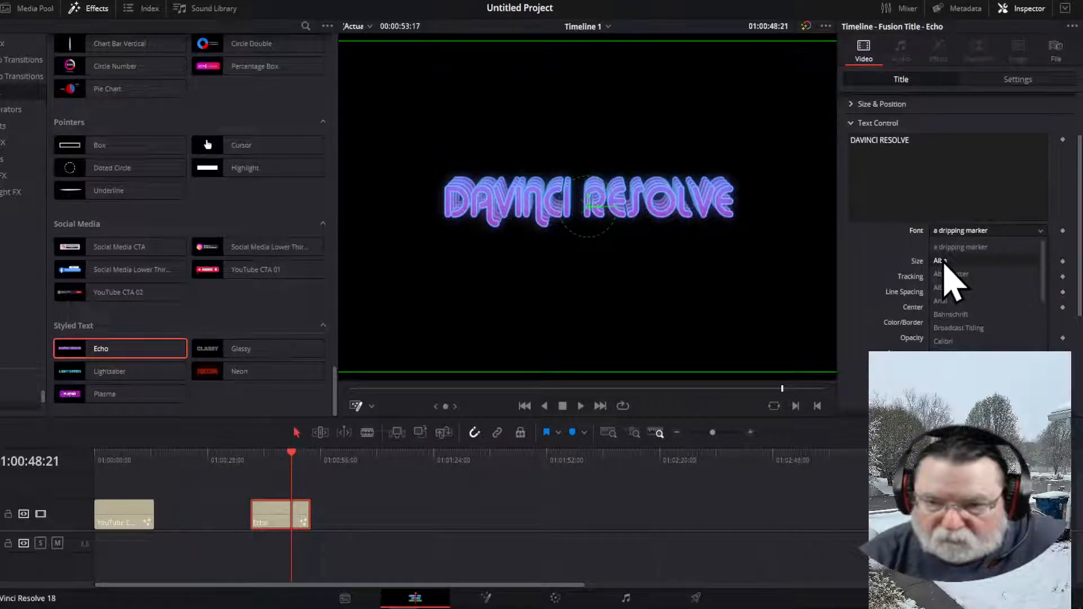
left_click(941, 260)
- Set the Echo title's font to Broadcast Titling and its text size to about 0.1063, keeping tracking at 1.0
left_click(1040, 231)
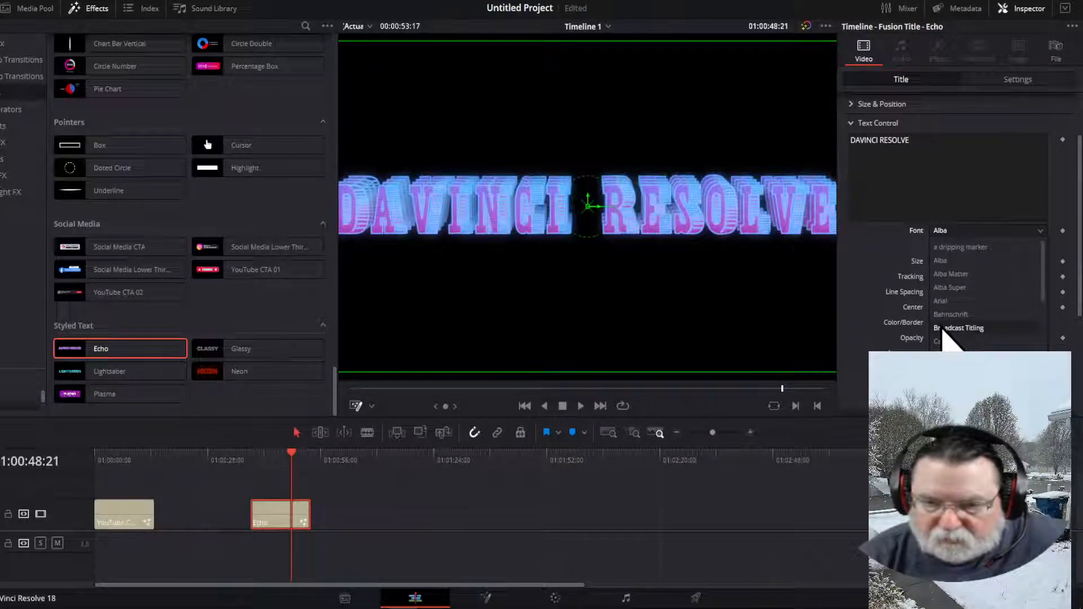
left_click(958, 328)
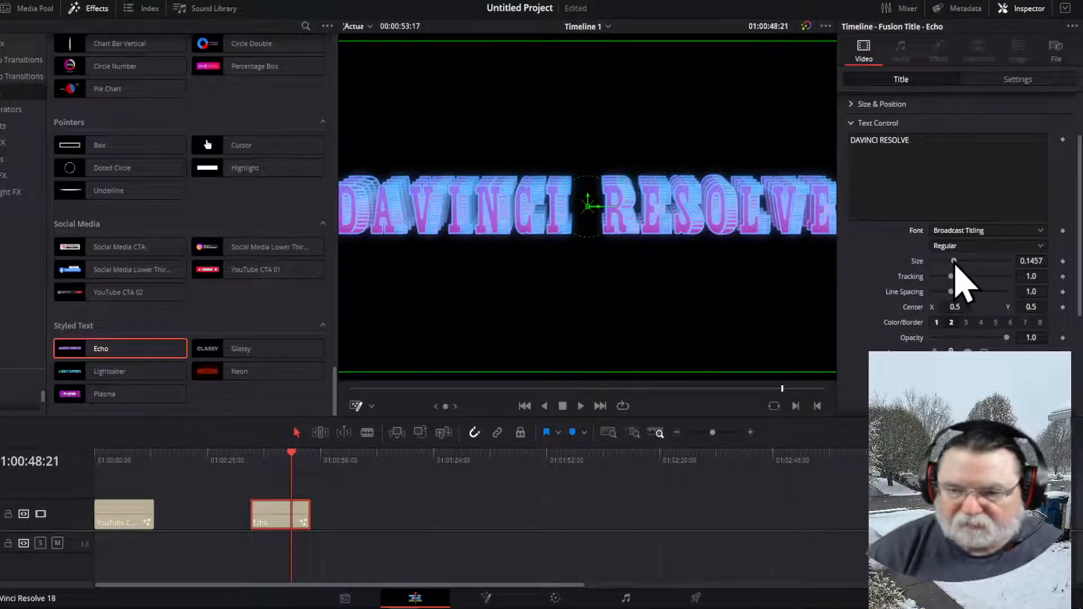
mouse_move(954, 262)
left_mouse_down()
mouse_move(991, 268)
mouse_move(958, 271)
left_mouse_up()
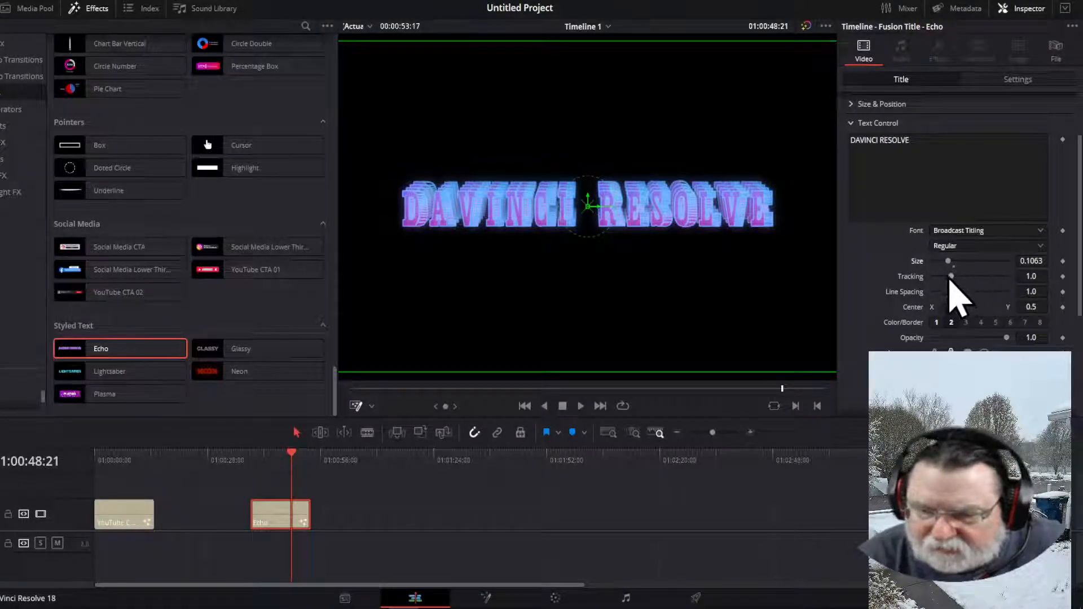
left_click_drag(954, 277, 960, 278)
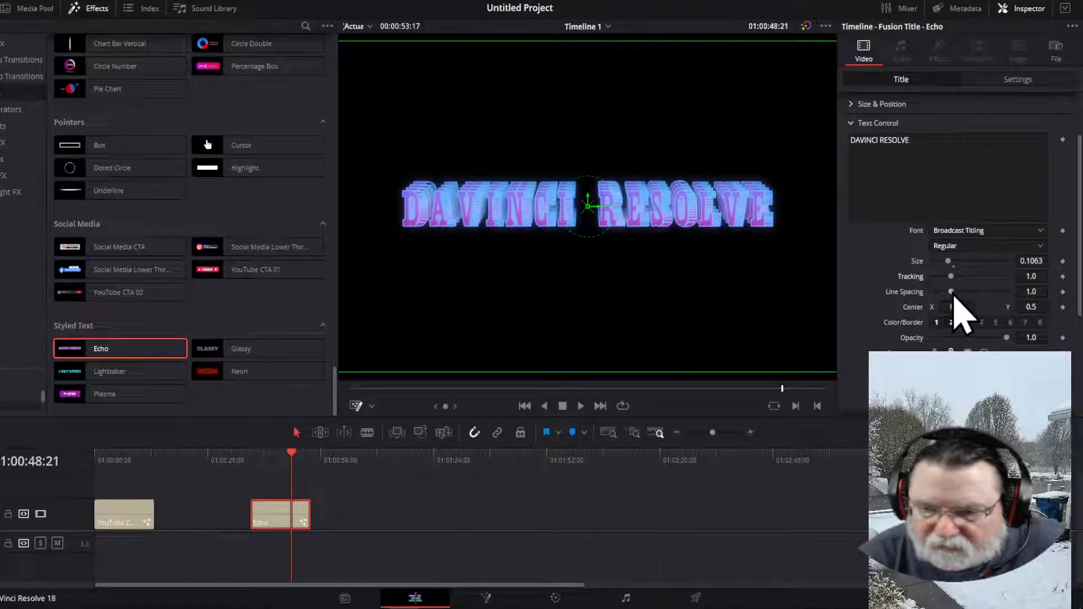
- Add two lines below DAVINCI RESOLVE in the Echo title's text, each reading Hello followed by a person's first name
left_click(934, 140)
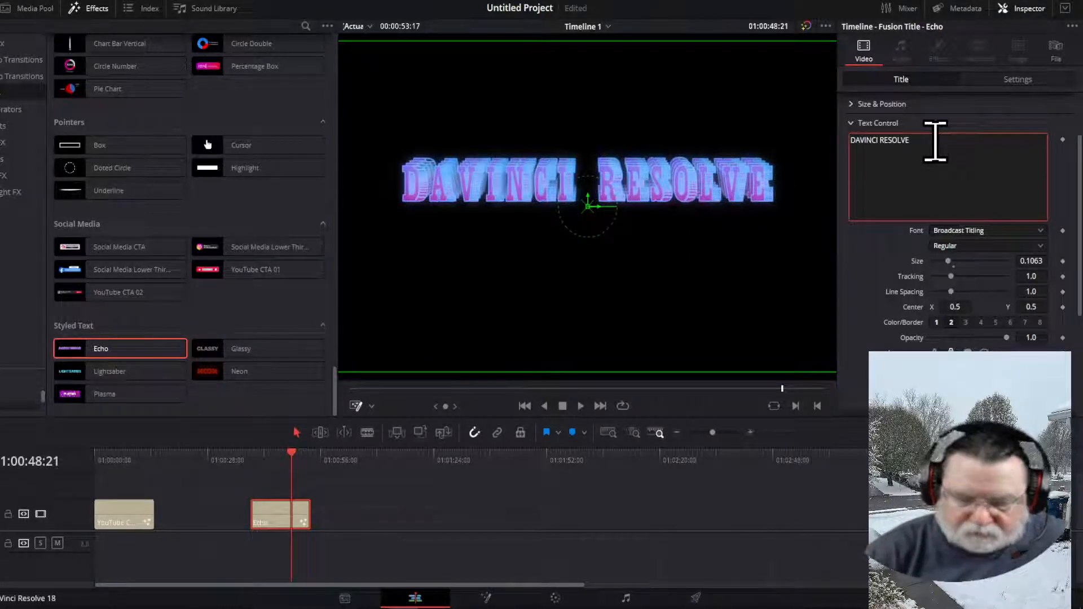
type("Hello ")
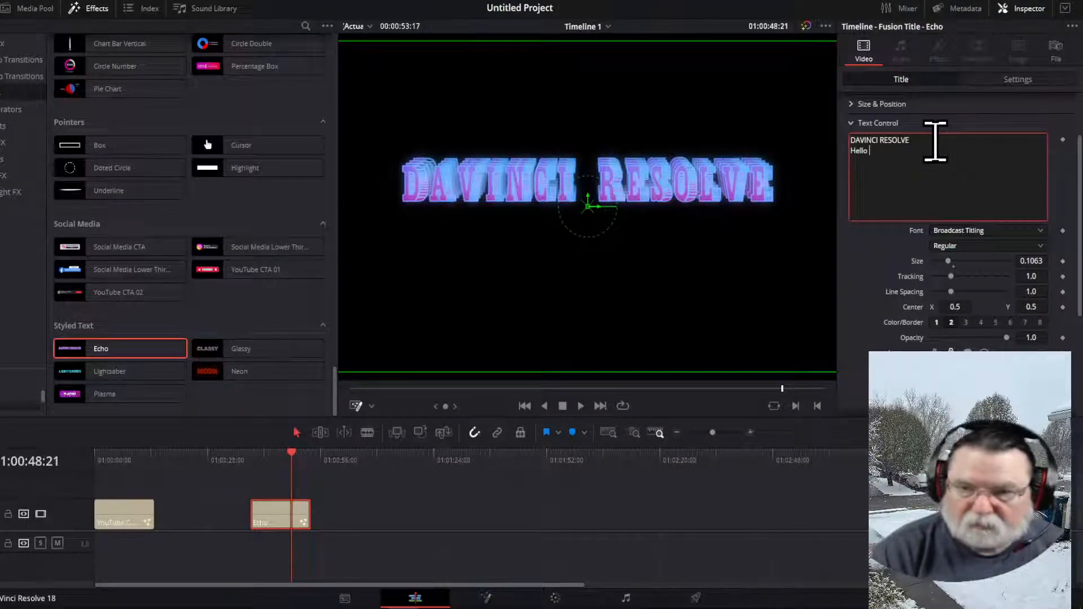
type("Darren")
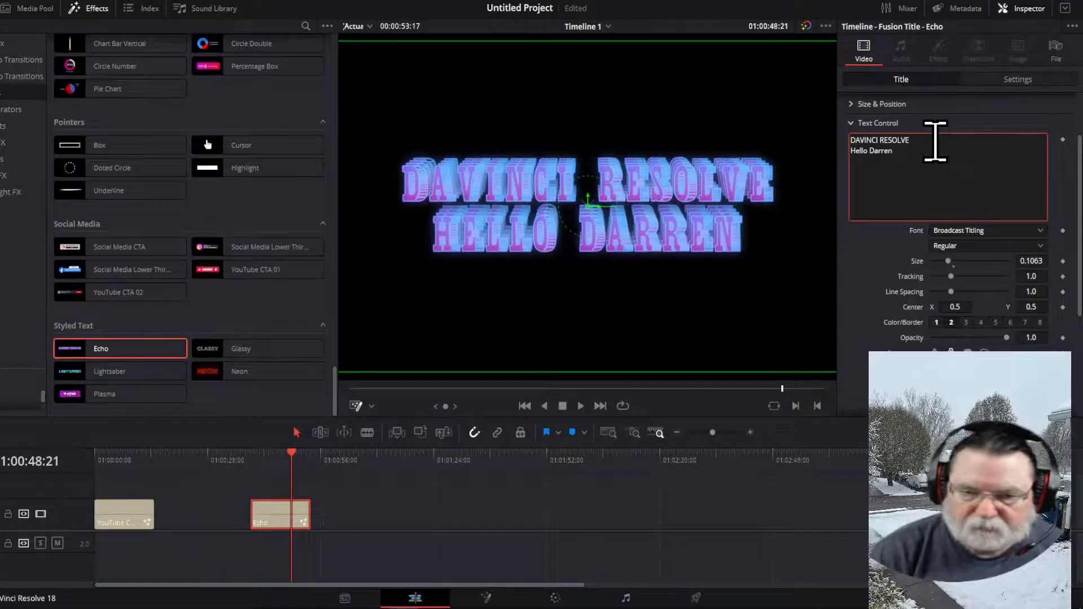
key("Return")
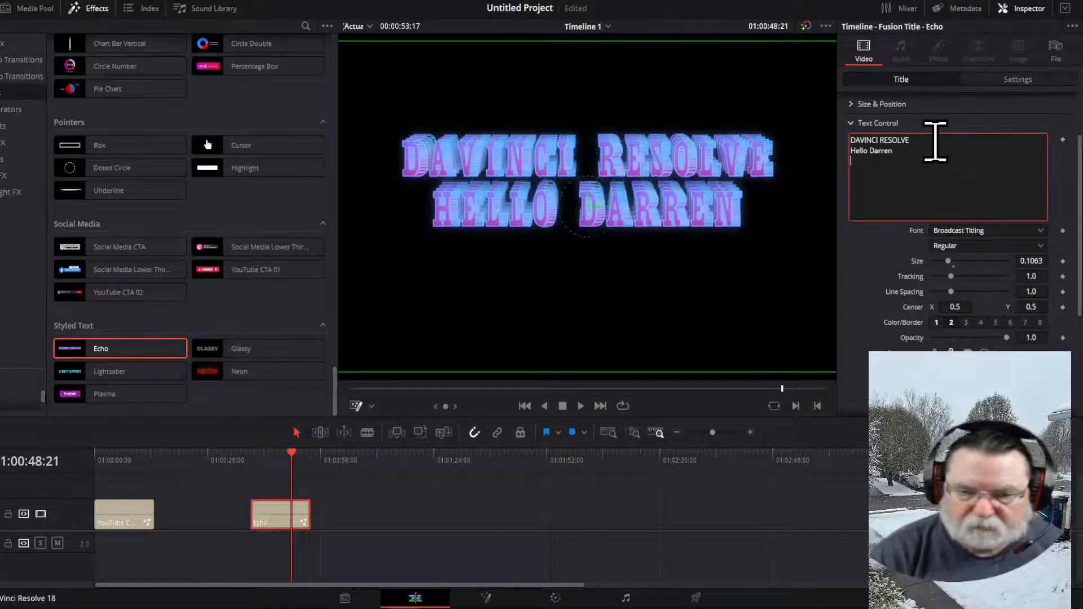
type("Hello Tony")
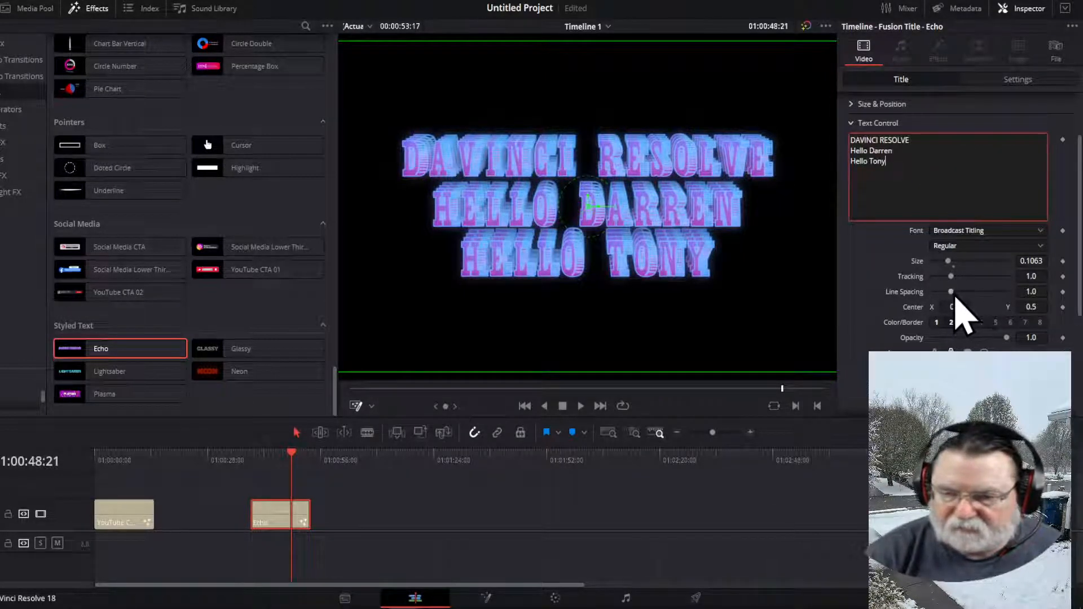
- Try a line spacing of about 1.795 on the Echo title's text, and reset it to the default
left_click_drag(955, 297, 971, 316)
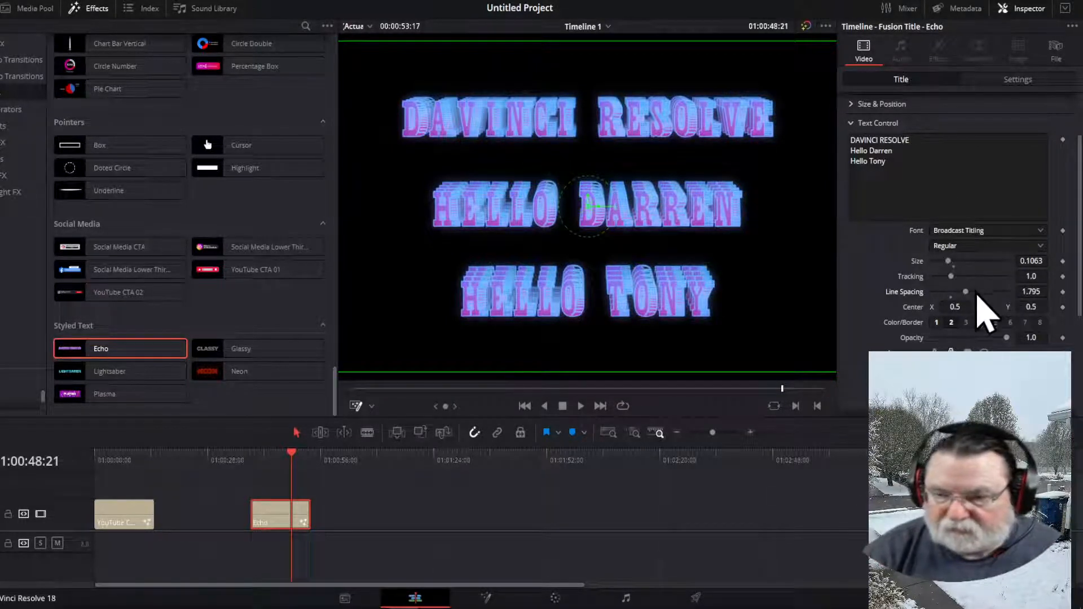
double_click(903, 293)
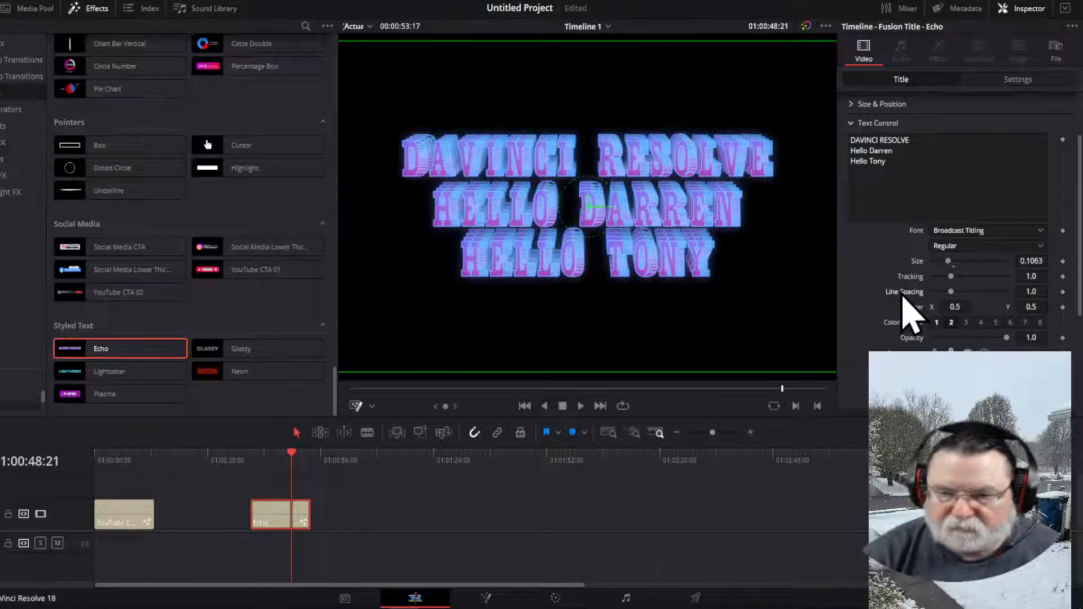
- Try blank lines between the Echo title's three text lines, with the line spacing tightened to about 0.882
left_click(922, 146)
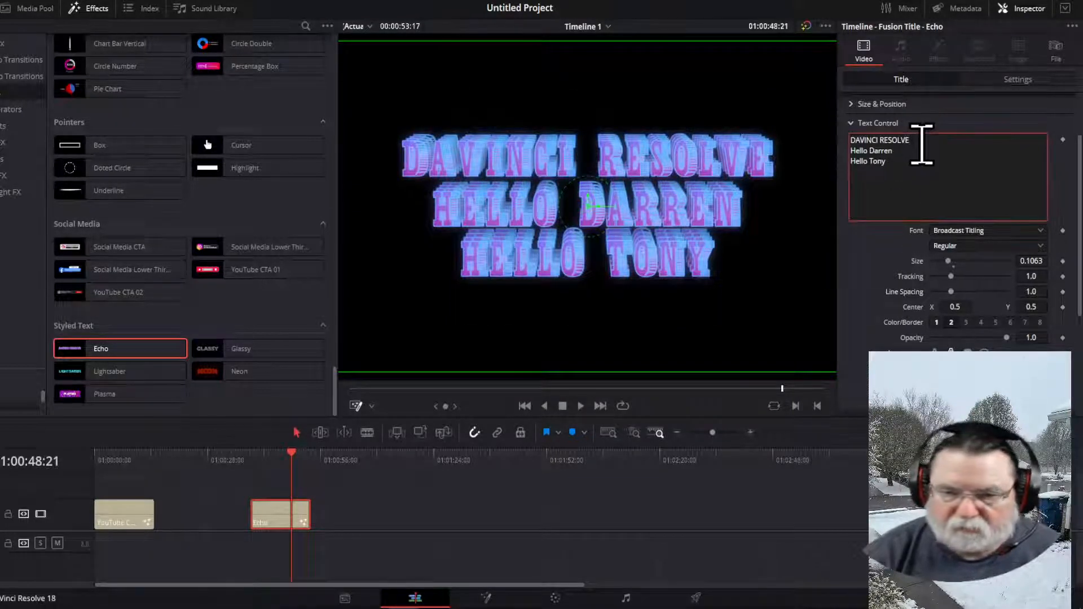
key("Return")
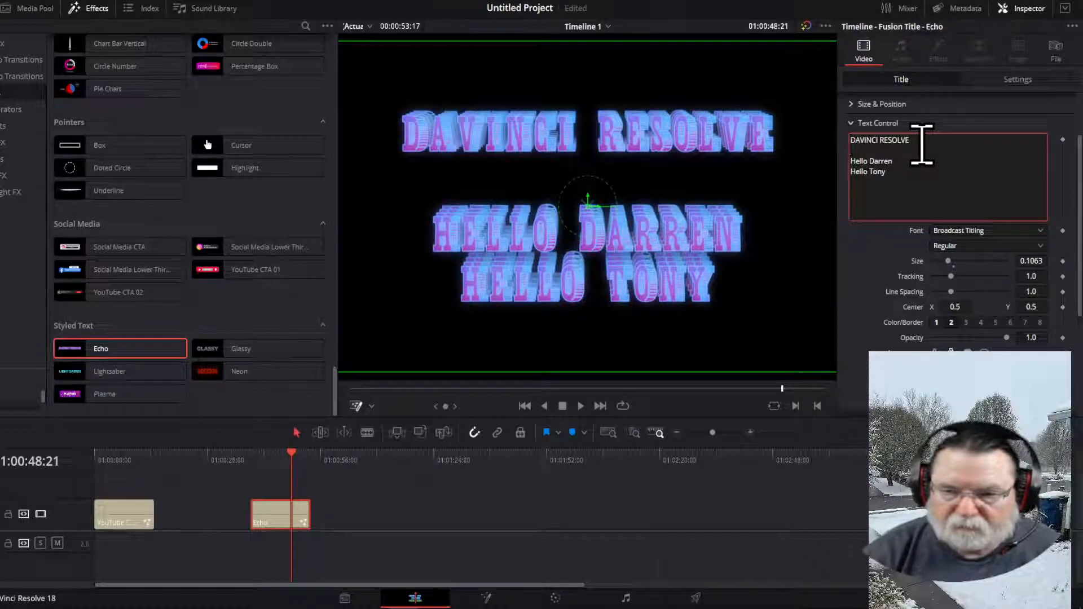
left_click(902, 160)
key("Return")
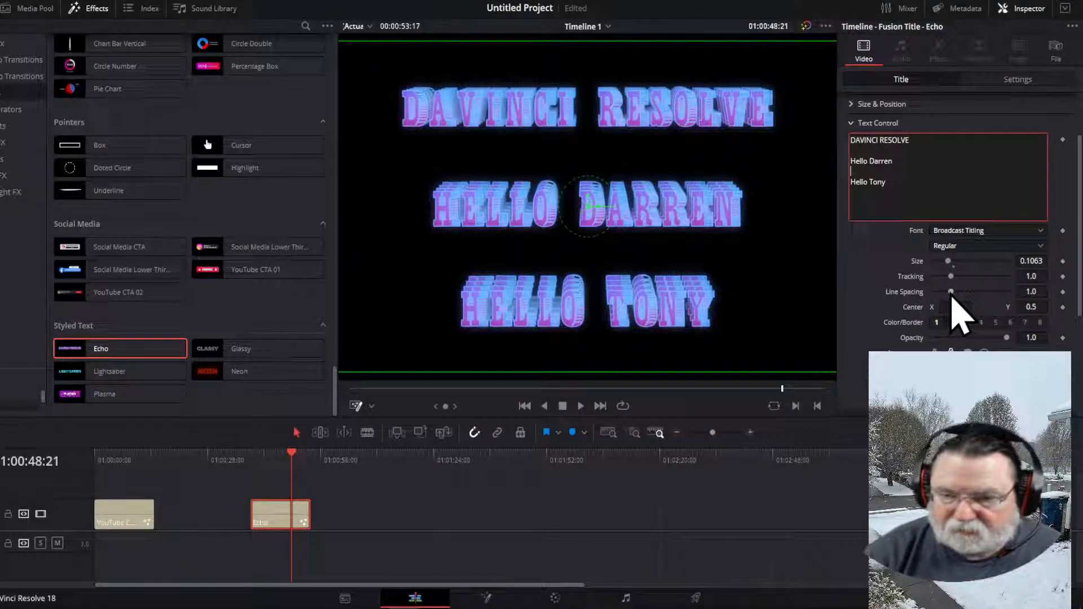
mouse_move(952, 295)
left_mouse_down()
mouse_move(977, 299)
mouse_move(956, 299)
left_mouse_up()
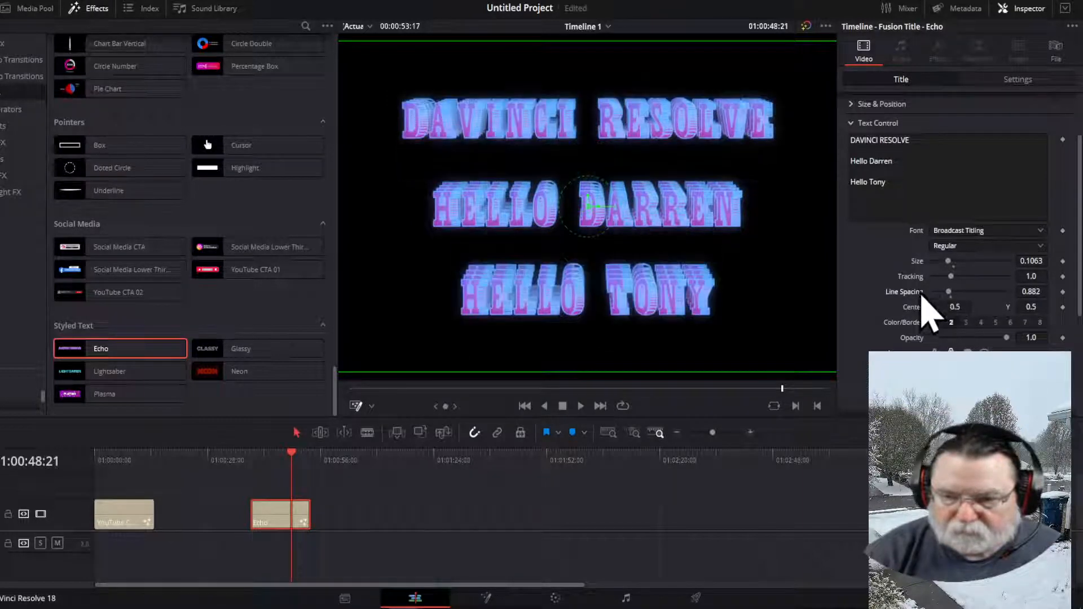
- Restore the default line spacing and delete both blank lines from the Echo title's text
left_click(915, 160)
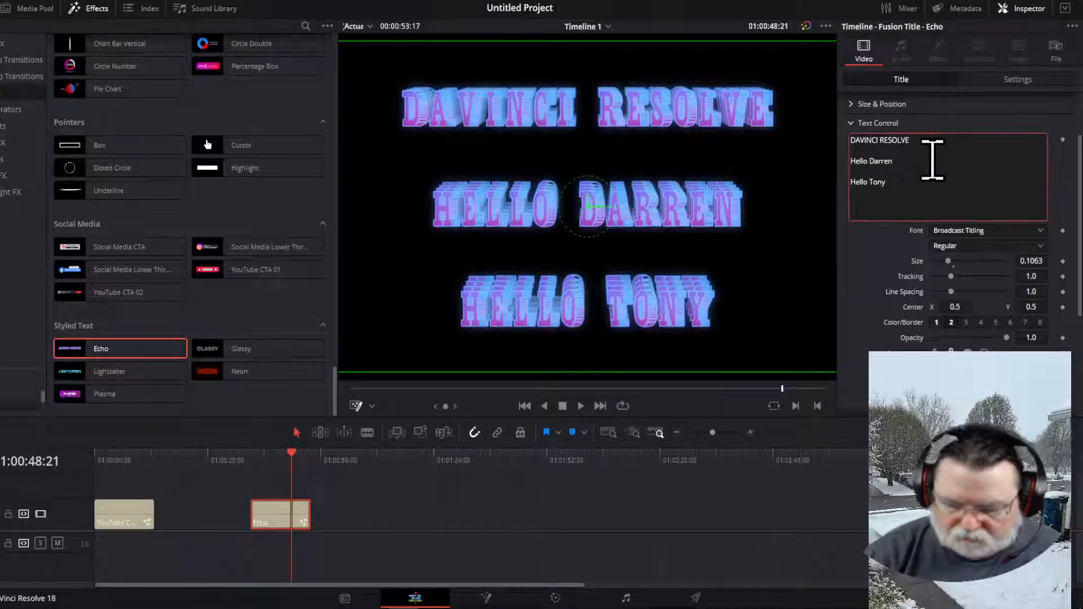
key("Delete")
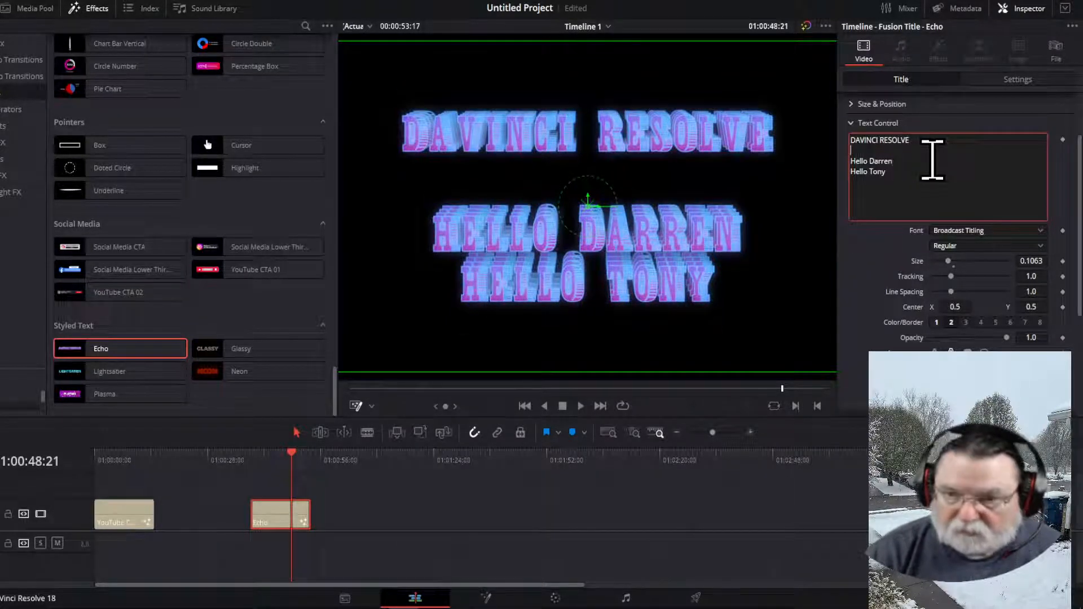
key("Up")
key("Up")
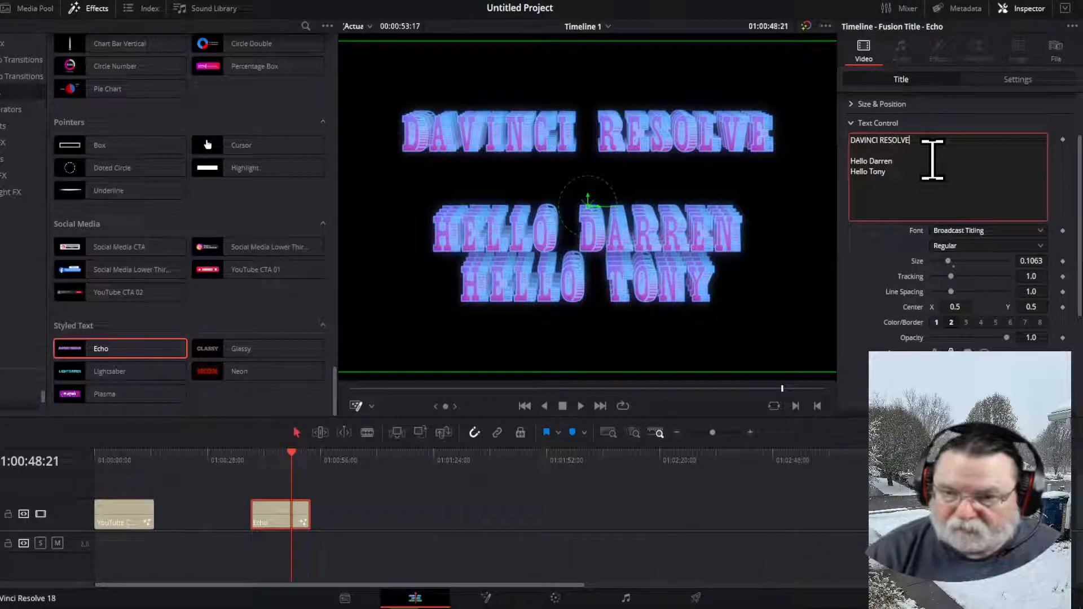
key("Delete")
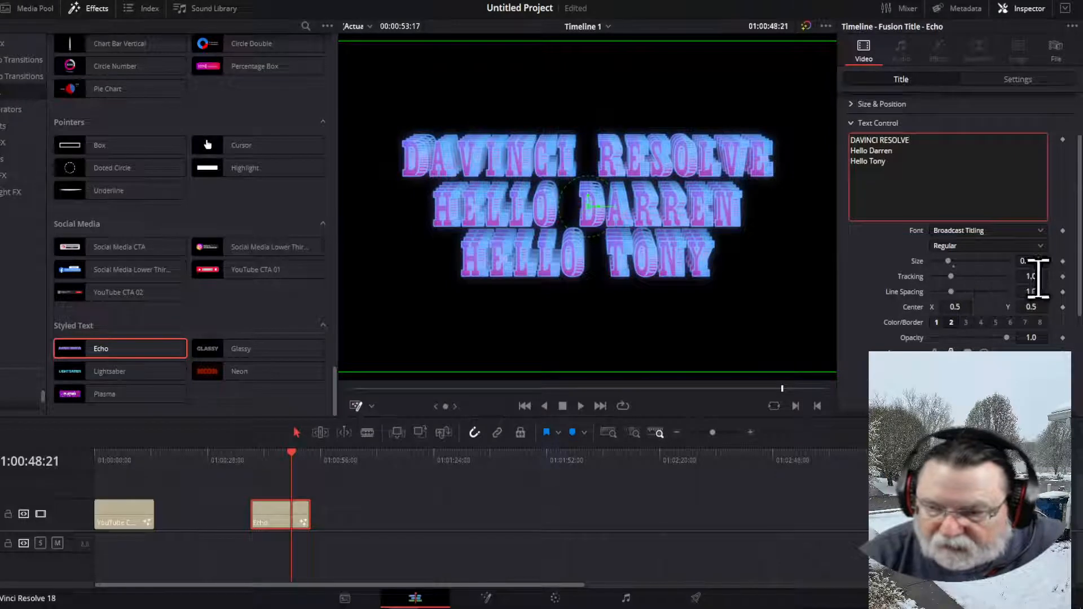
- Try wider letter tracking on the Echo title's text, ending with a value of 2.0
left_click(951, 278)
mouse_move(952, 284)
left_mouse_down()
mouse_move(972, 281)
mouse_move(951, 281)
left_mouse_up()
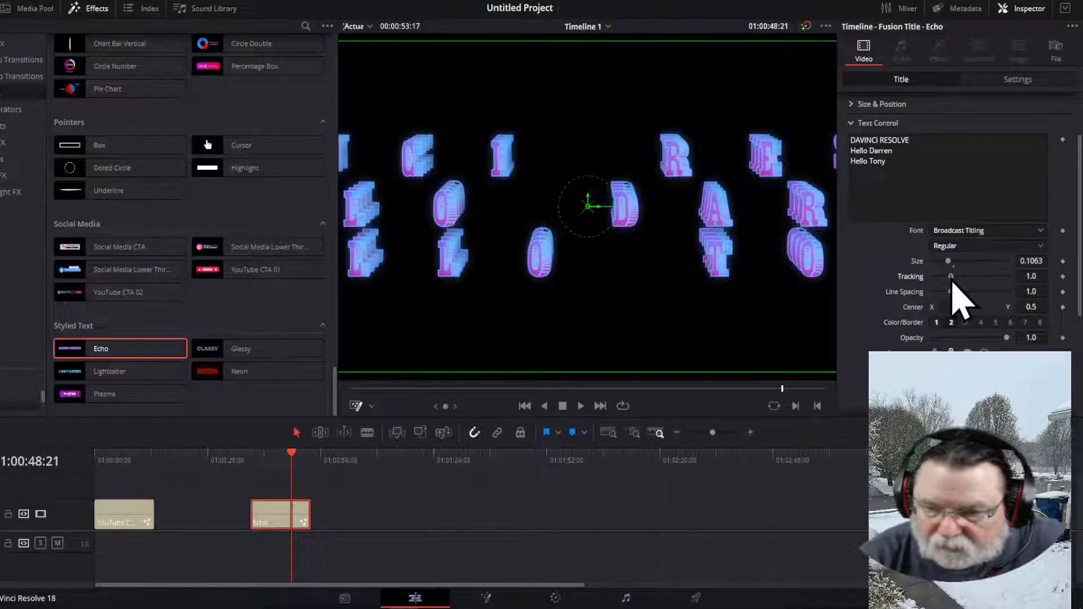
left_click(1031, 276)
key("BackSpace")
key("BackSpace")
key("BackSpace")
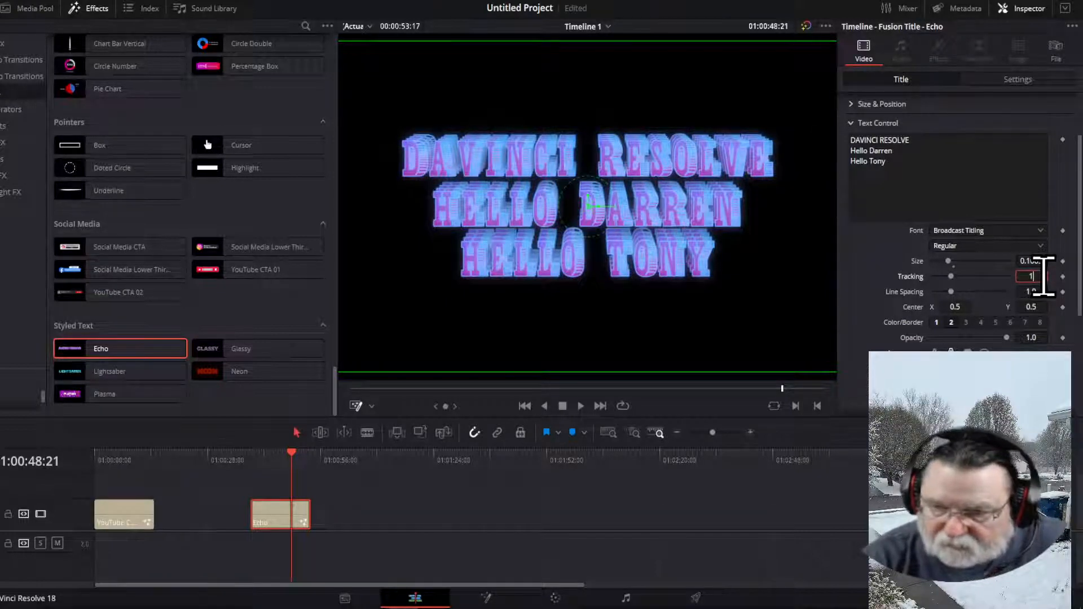
type("2.0")
key("Tab")
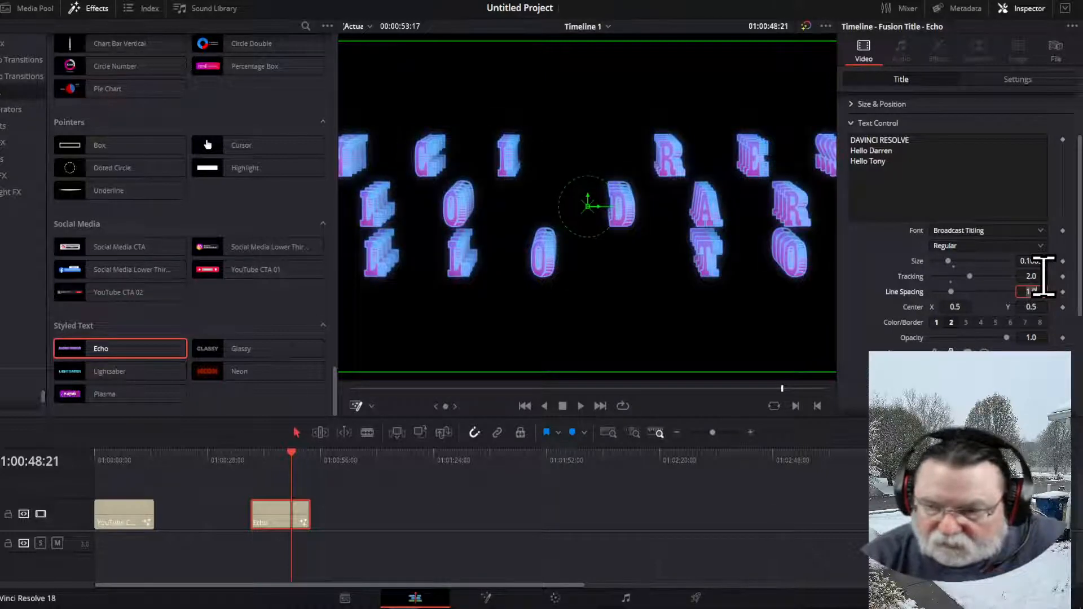
- Try tighter tracking values of 1.5 and 1.25 on the Echo title's text
left_click(1042, 276)
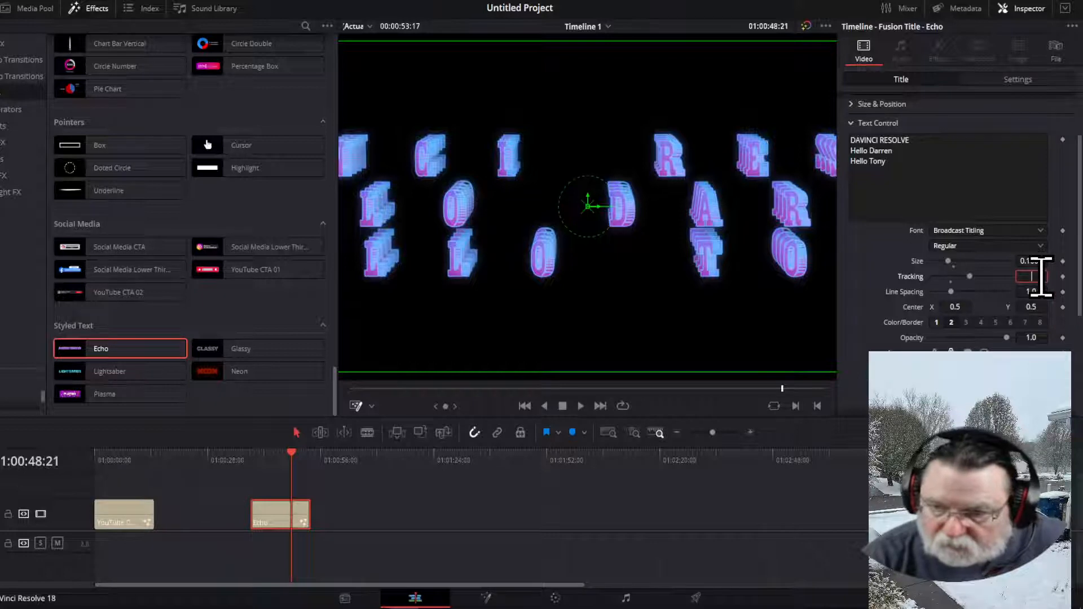
type("1.5")
key("Tab")
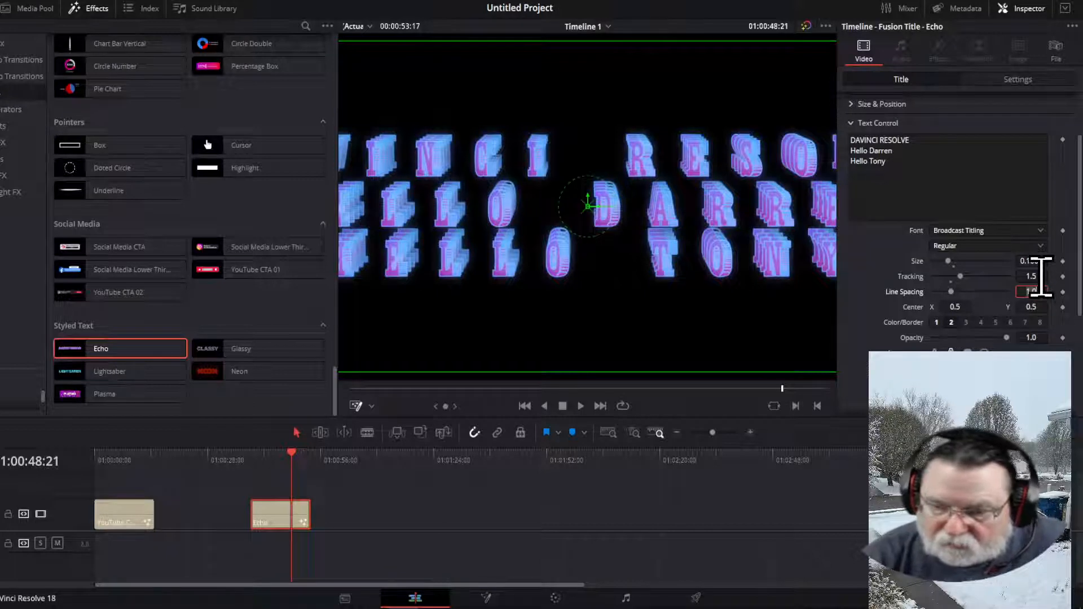
left_click(1045, 276)
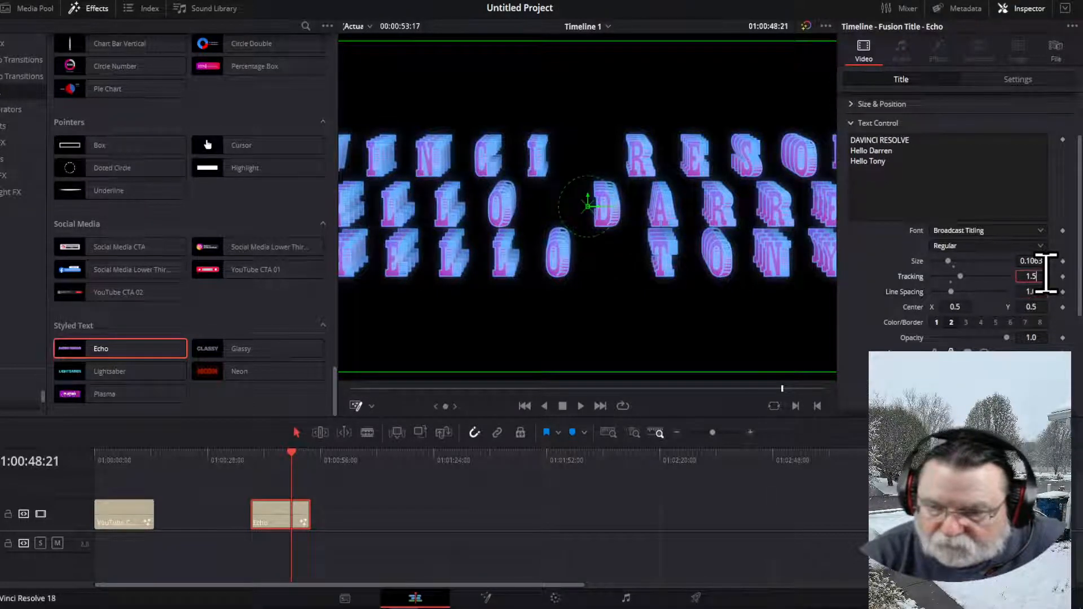
key("BackSpace")
type("2")
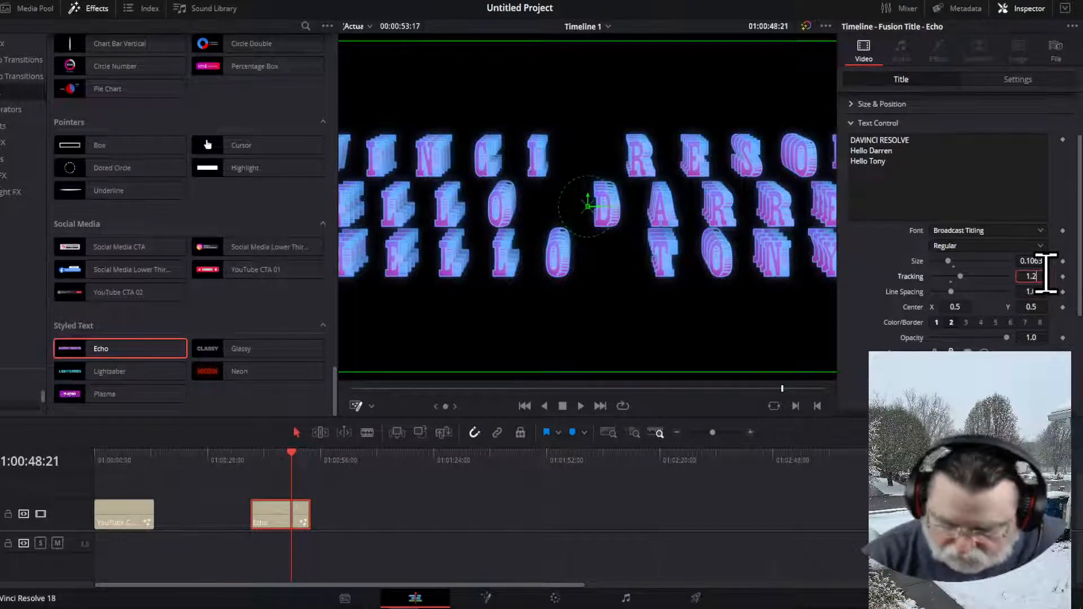
type("5")
key("Tab")
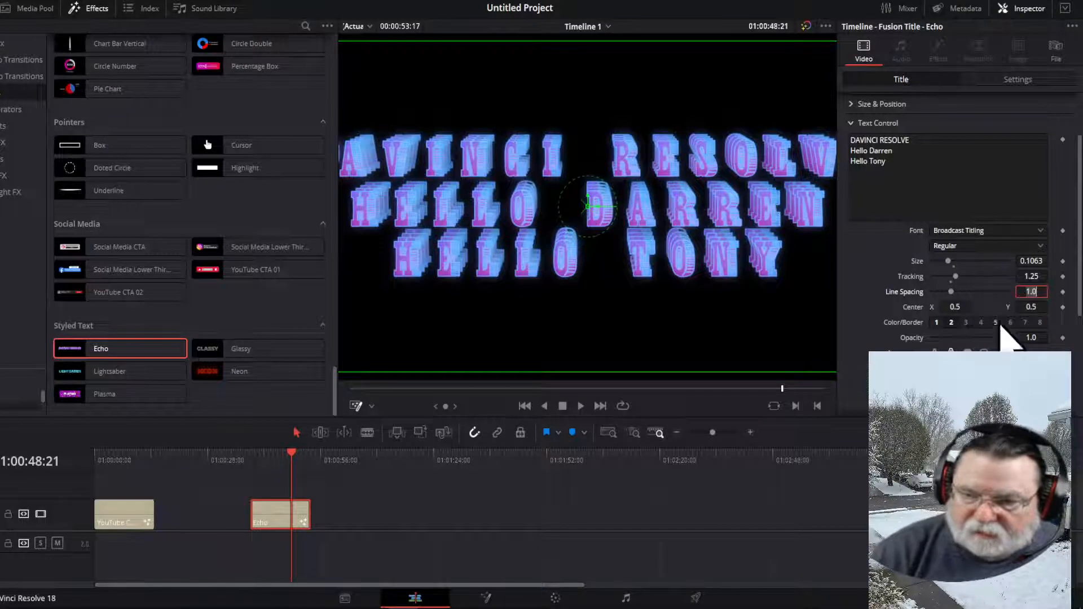
- Set the Echo title's tracking to about 1.071 and its line spacing to 2.5
left_click_drag(955, 277, 950, 281)
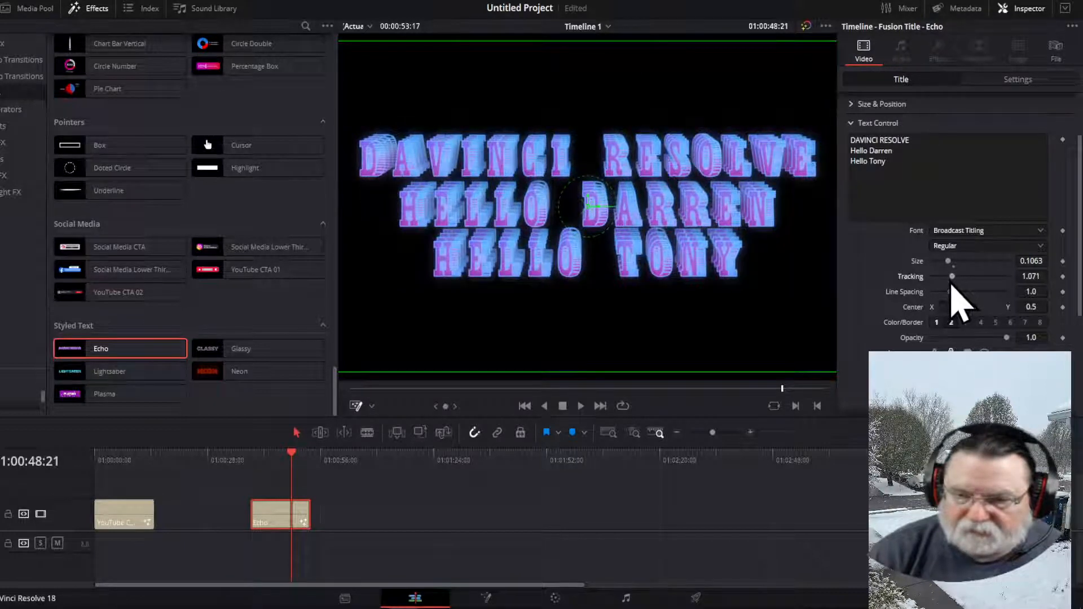
left_click(1039, 292)
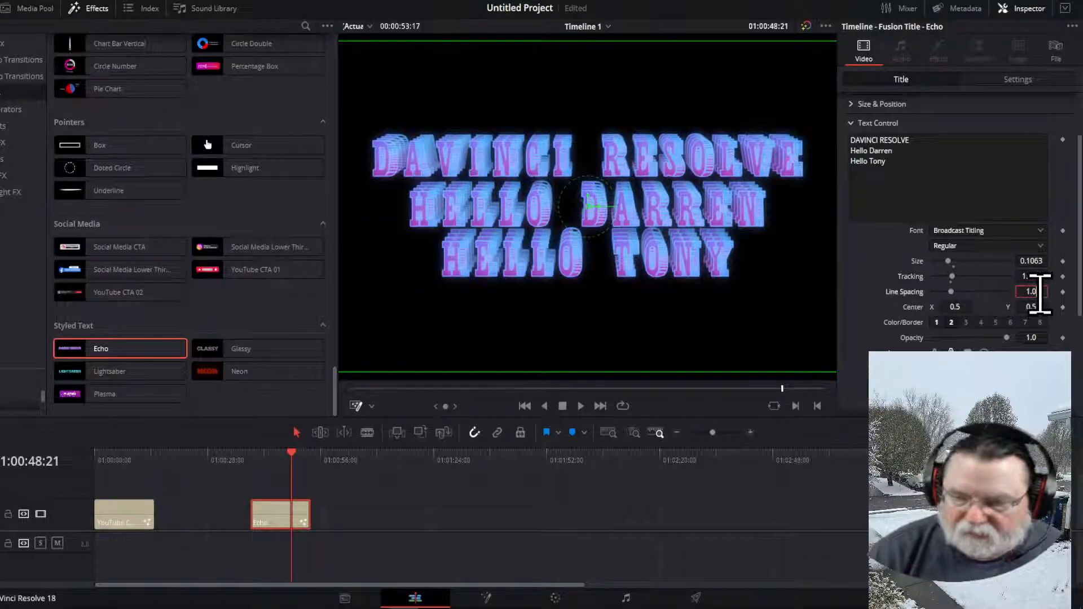
key("BackSpace")
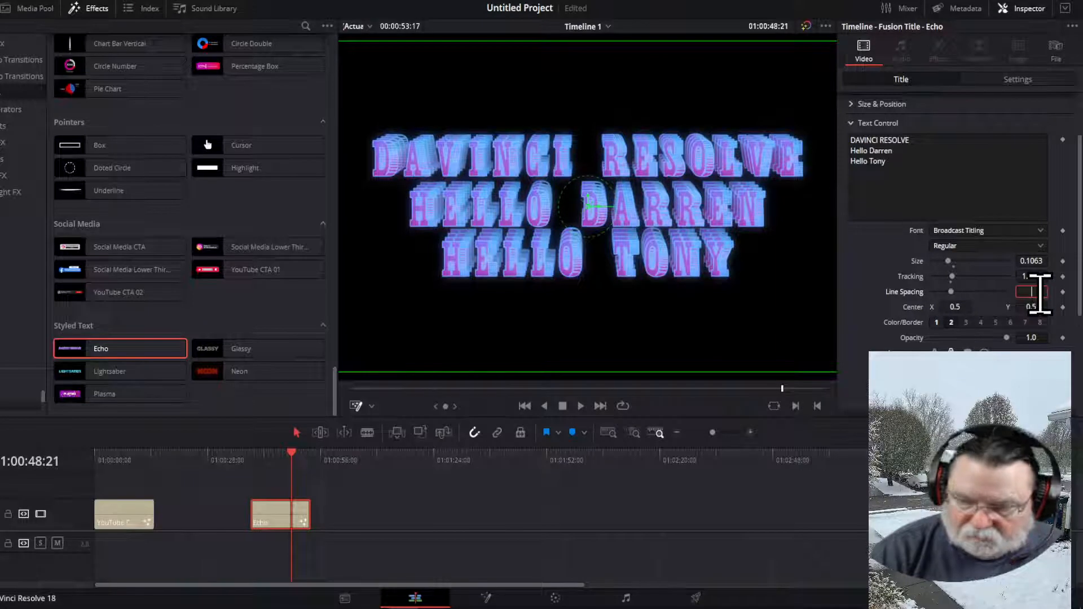
type("2.5")
key("Tab")
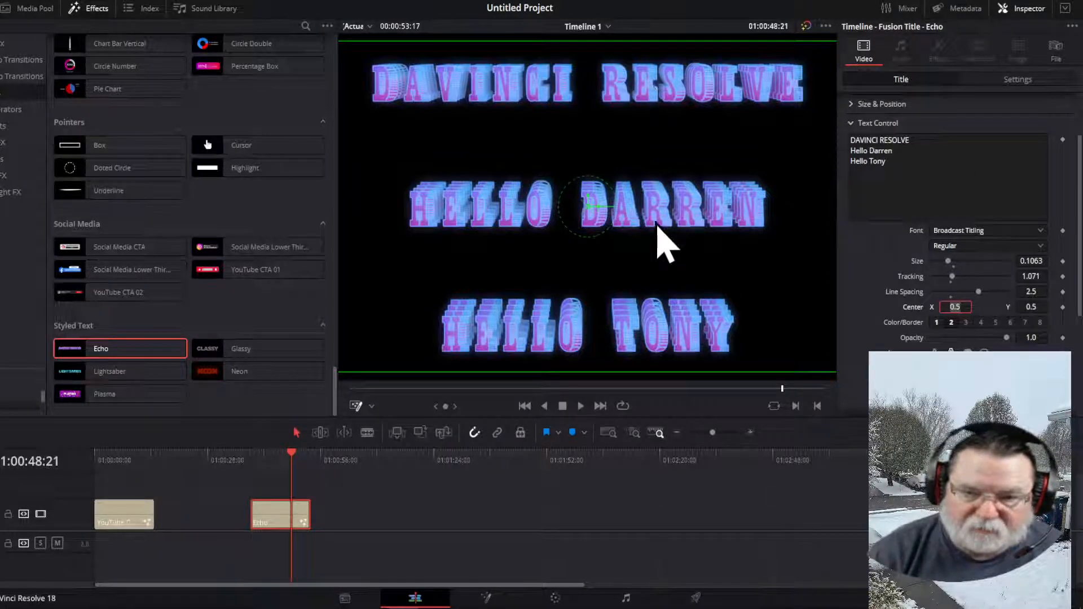
- Try a blank line after DAVINCI RESOLVE in the Echo title's text, and remove it again
left_click(924, 145)
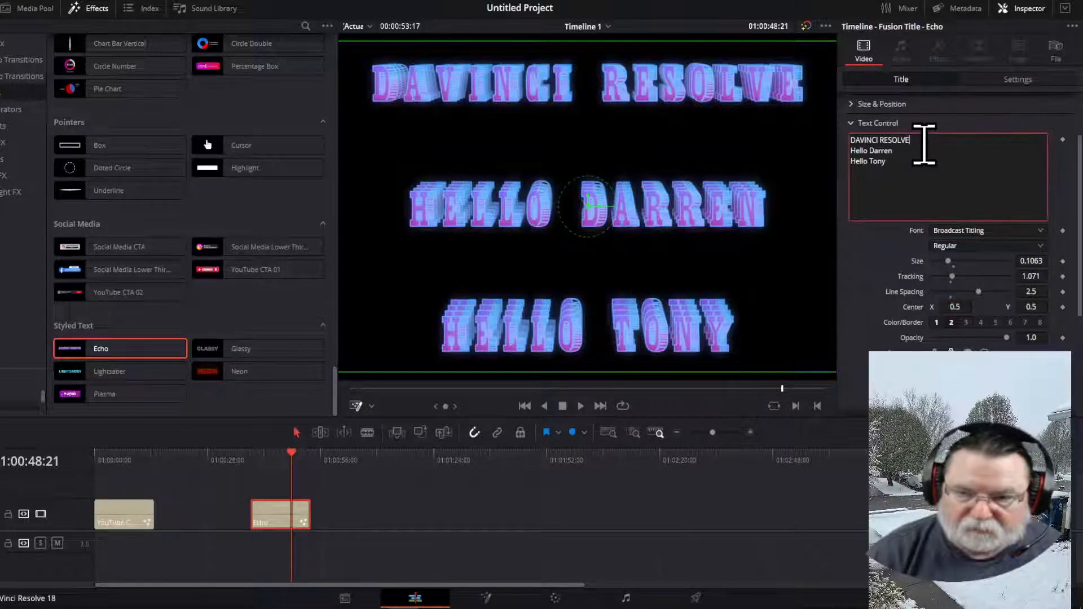
key("Return")
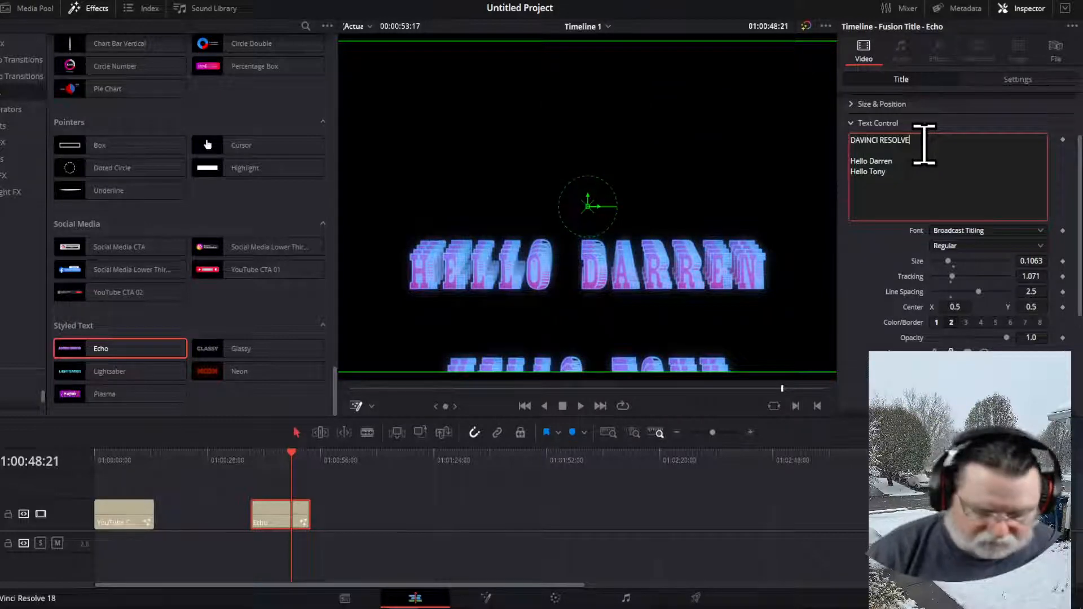
key("Delete")
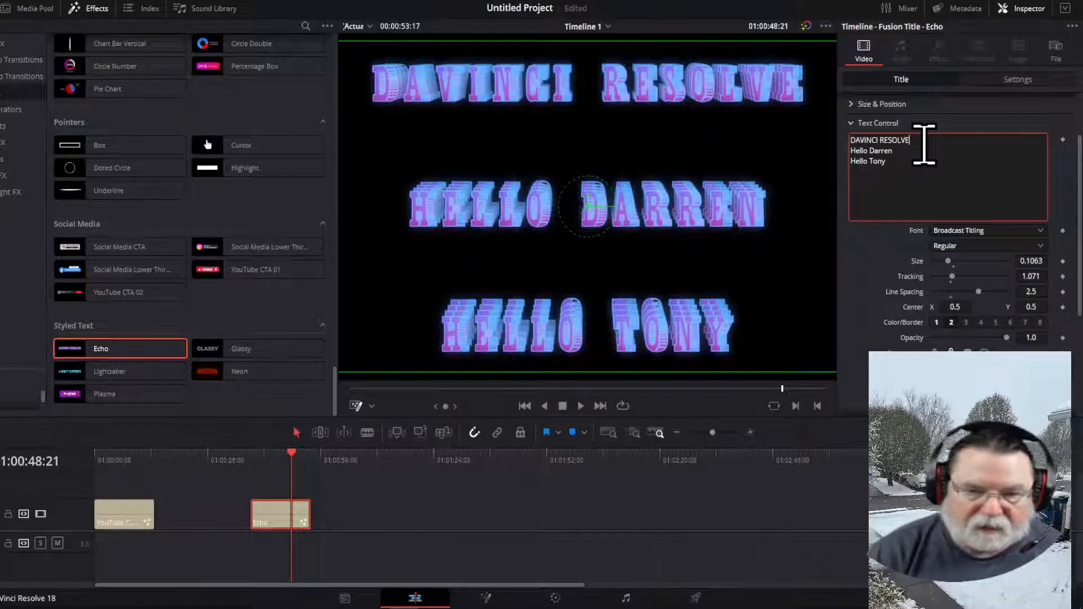
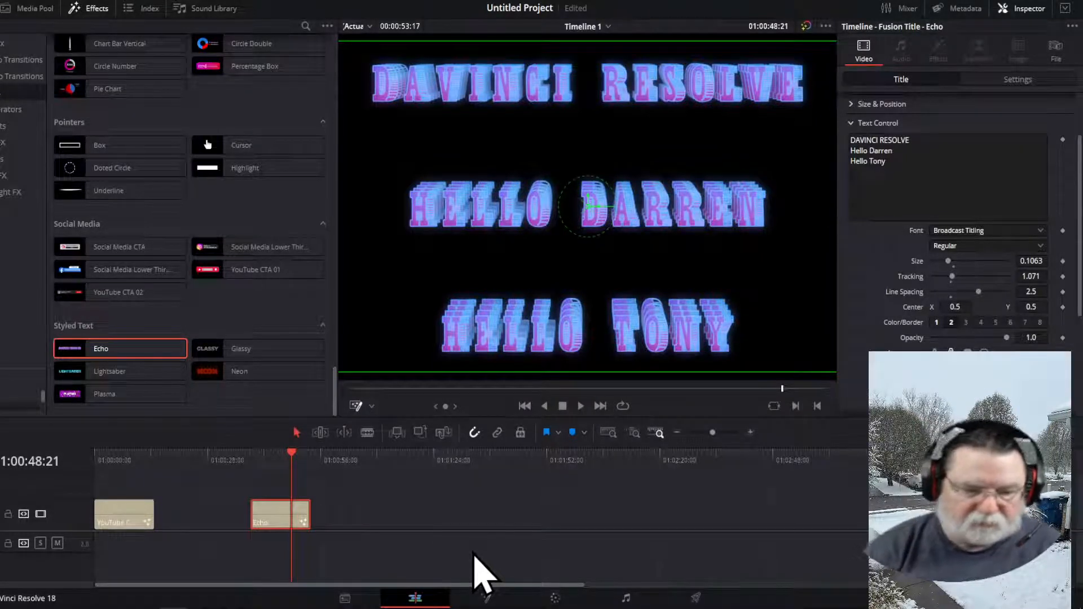
- Open the Echo title clip in the Fusion page and expand the StyledText01 group to examine its nodes
right_click(270, 514)
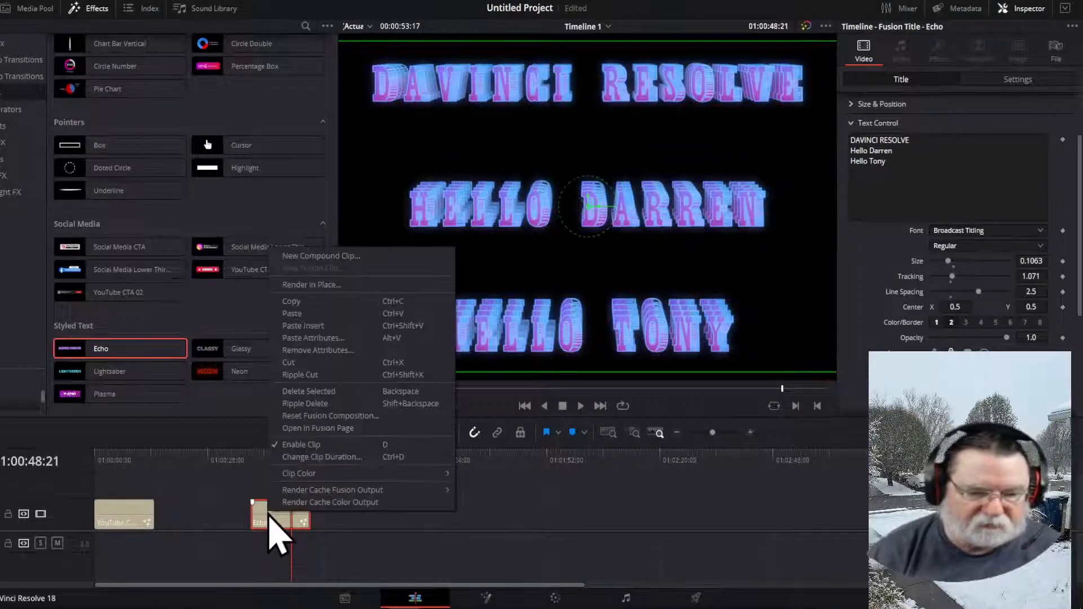
left_click(313, 432)
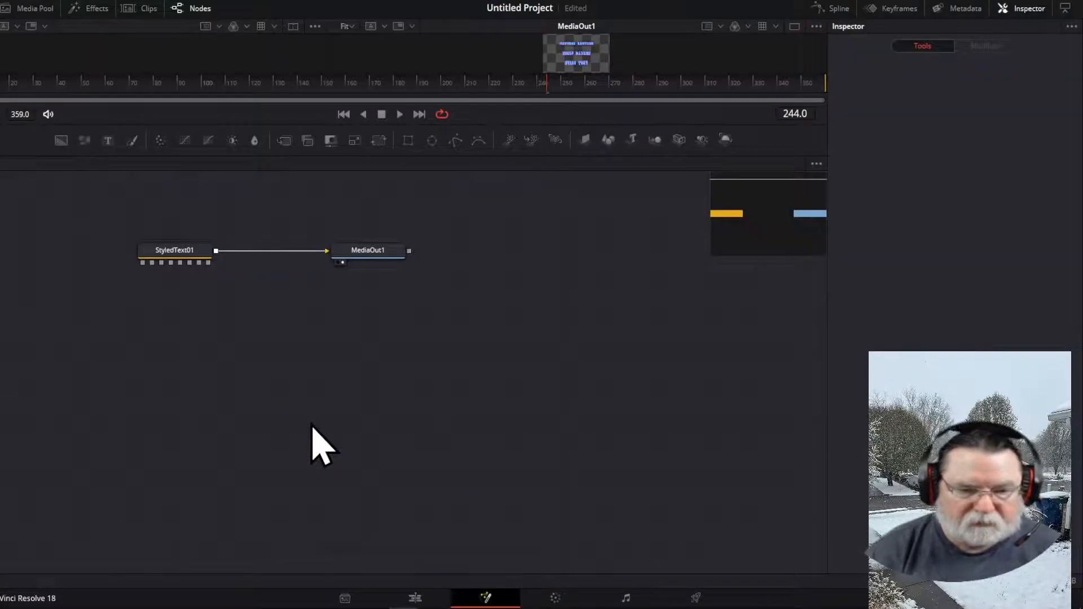
double_click(173, 250)
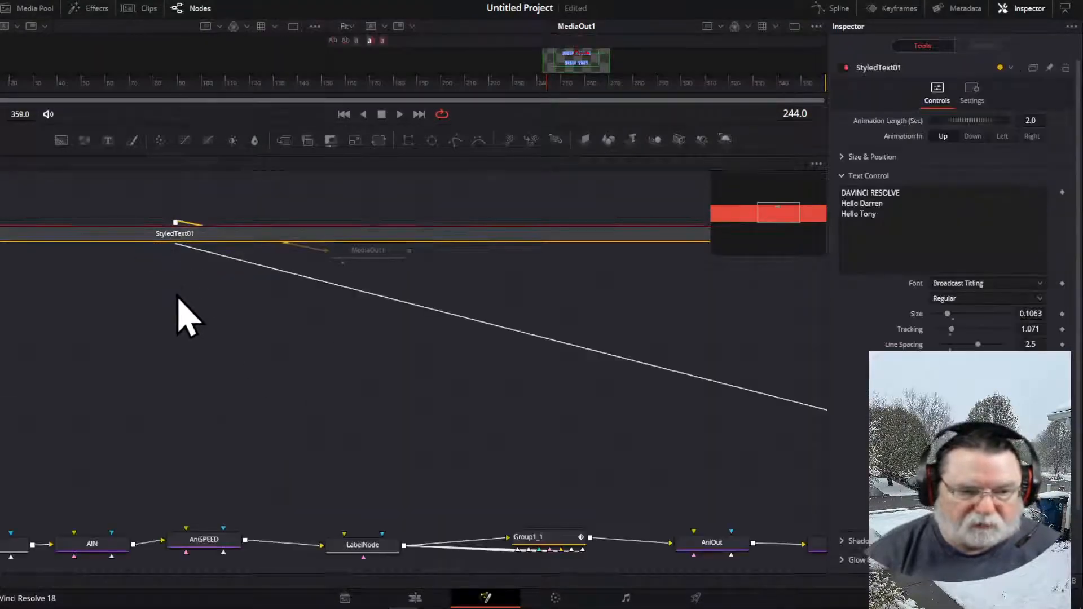
scroll(703, 290, "down", 1)
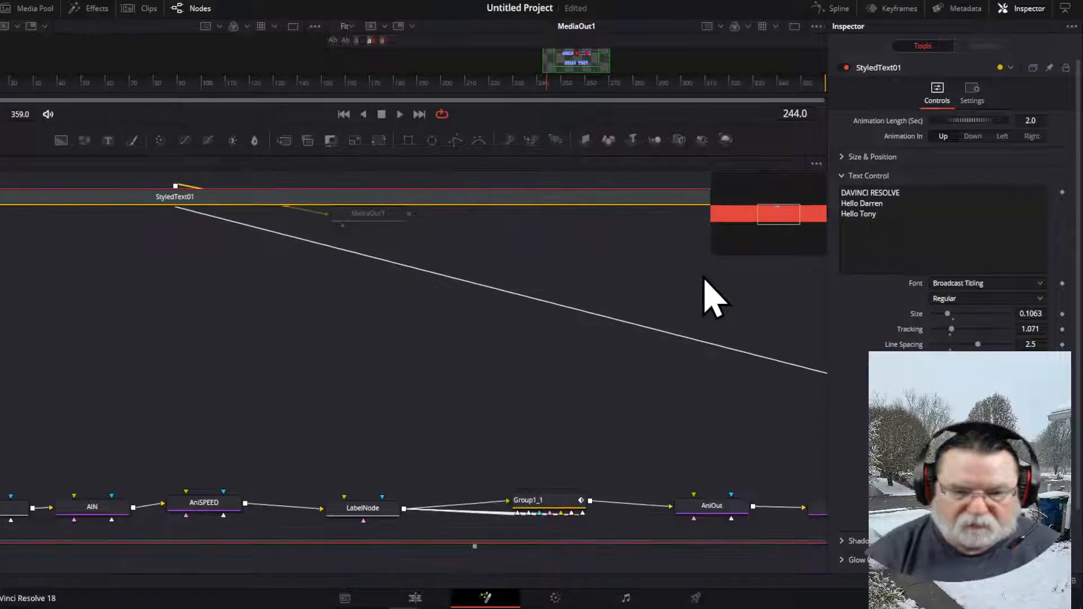
- Return to the Edit page, stack the Echo title above the YouTube CTA clip at the timeline's start, and play both together
left_click_drag(761, 208, 732, 218)
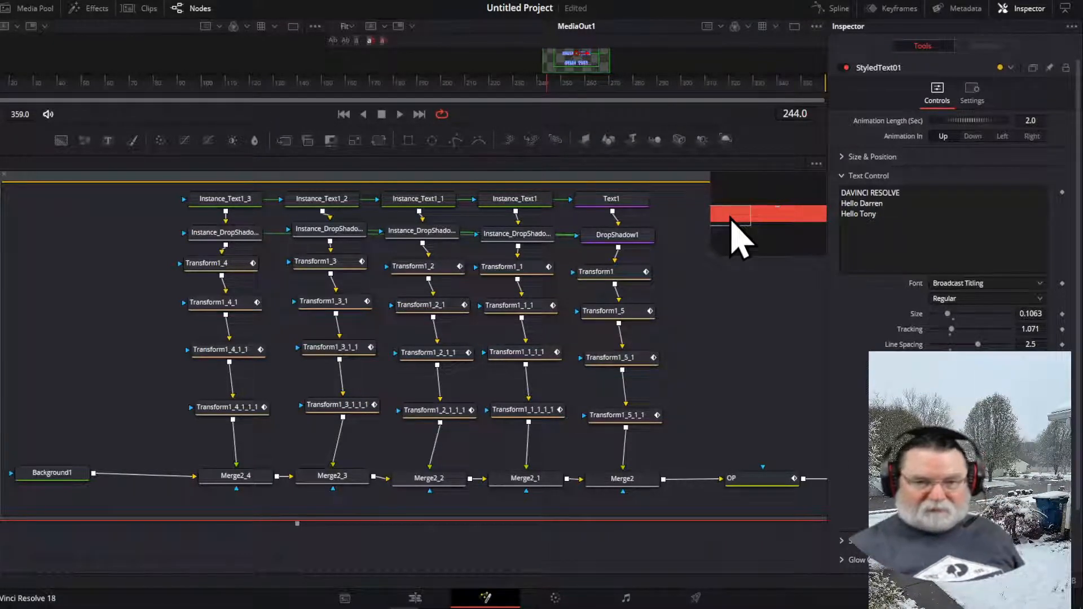
left_click(415, 597)
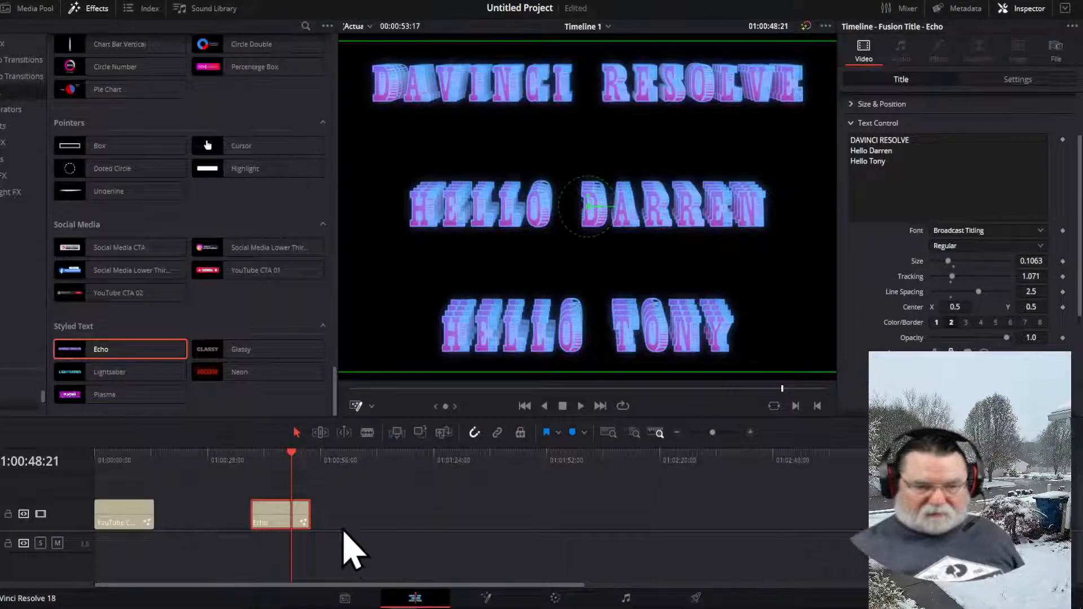
left_click(105, 454)
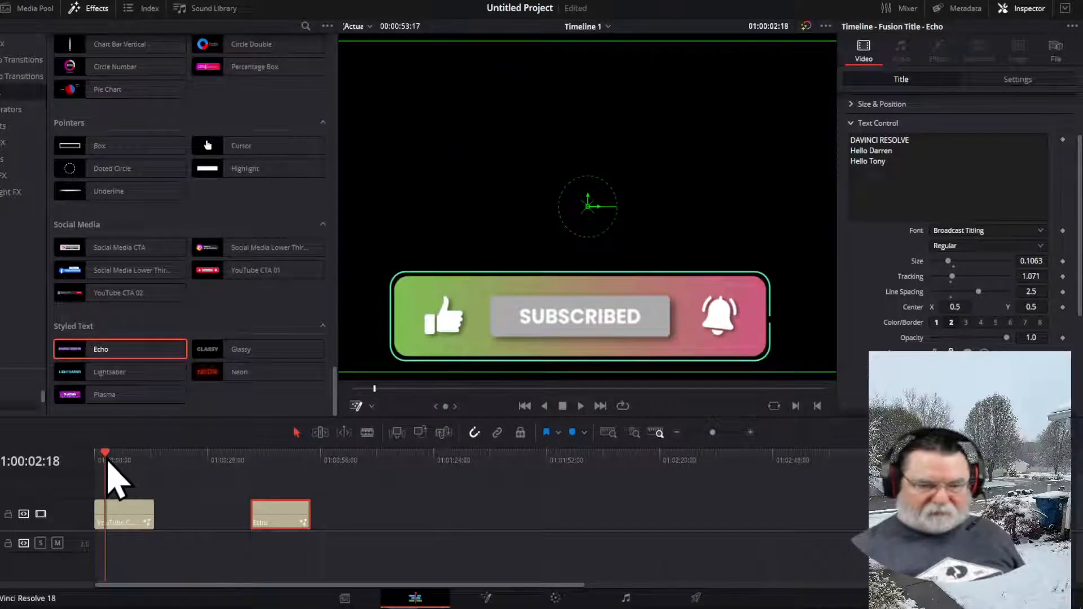
left_click_drag(357, 533, 355, 560)
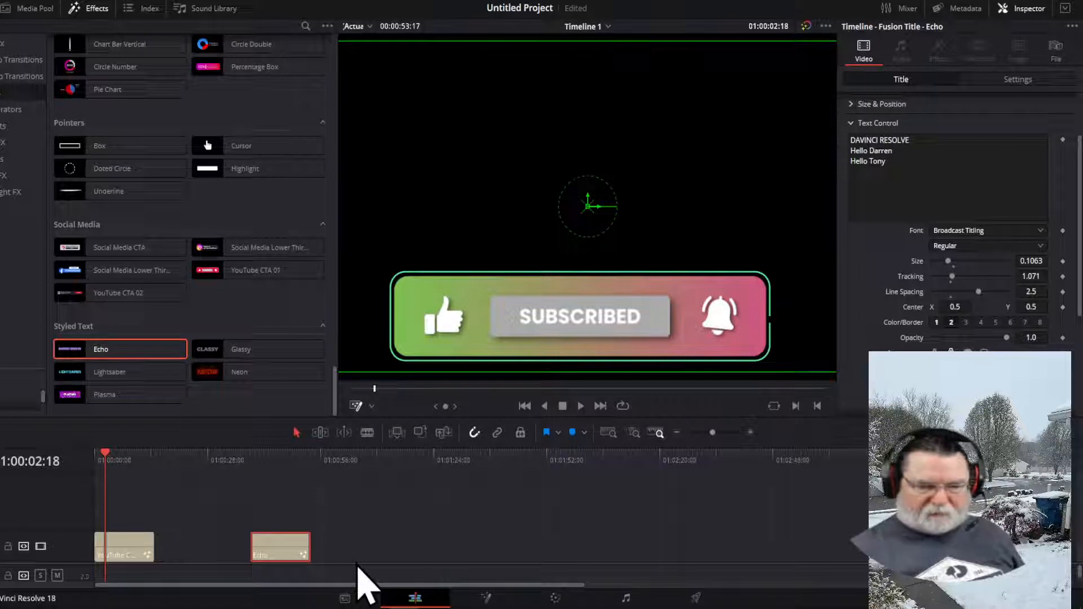
left_click_drag(286, 553, 86, 513)
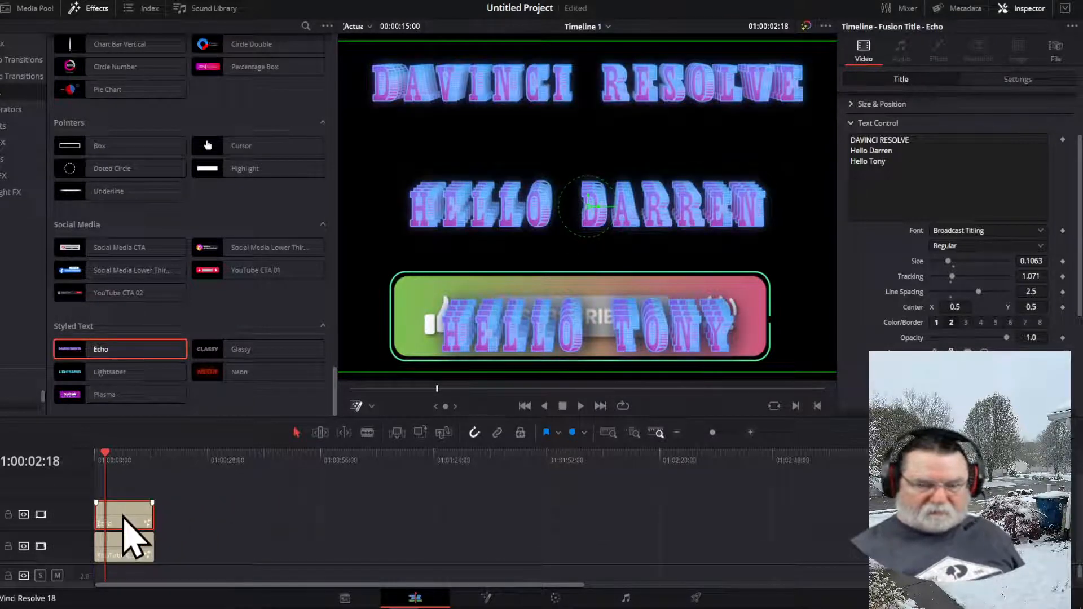
left_click(96, 458)
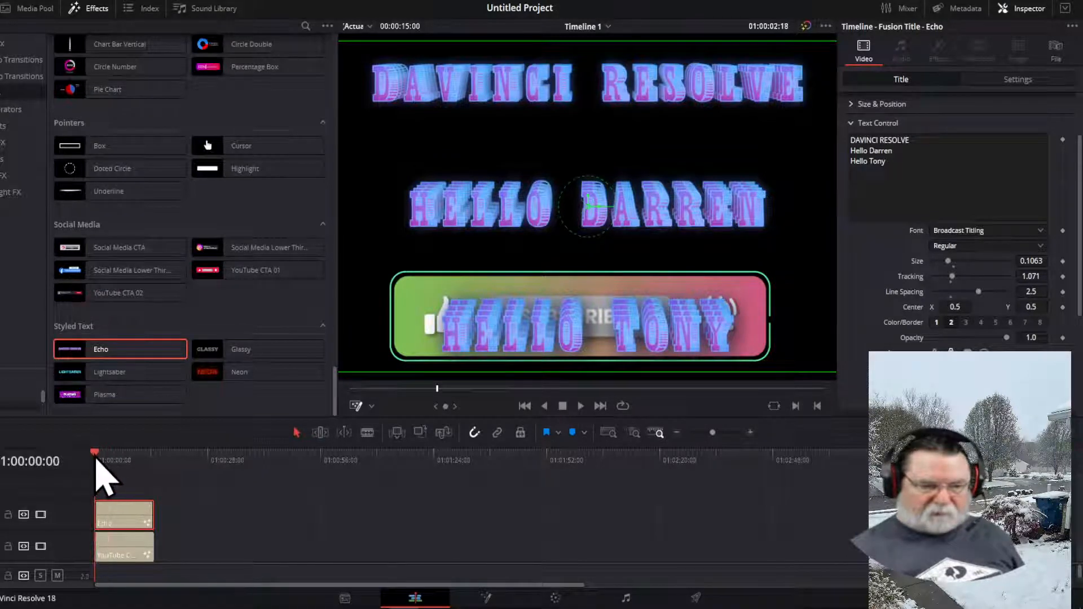
key("space")
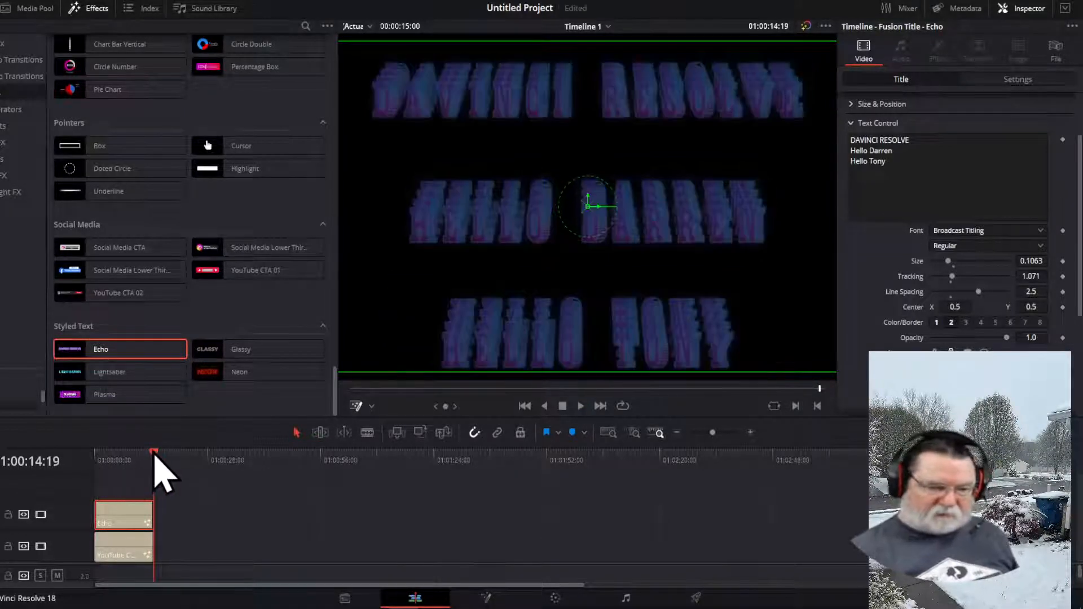
- Play the timeline from its start with the Echo track disabled, and swap to having only the YouTube CTA track disabled
left_click_drag(154, 457, 94, 459)
left_click(41, 514)
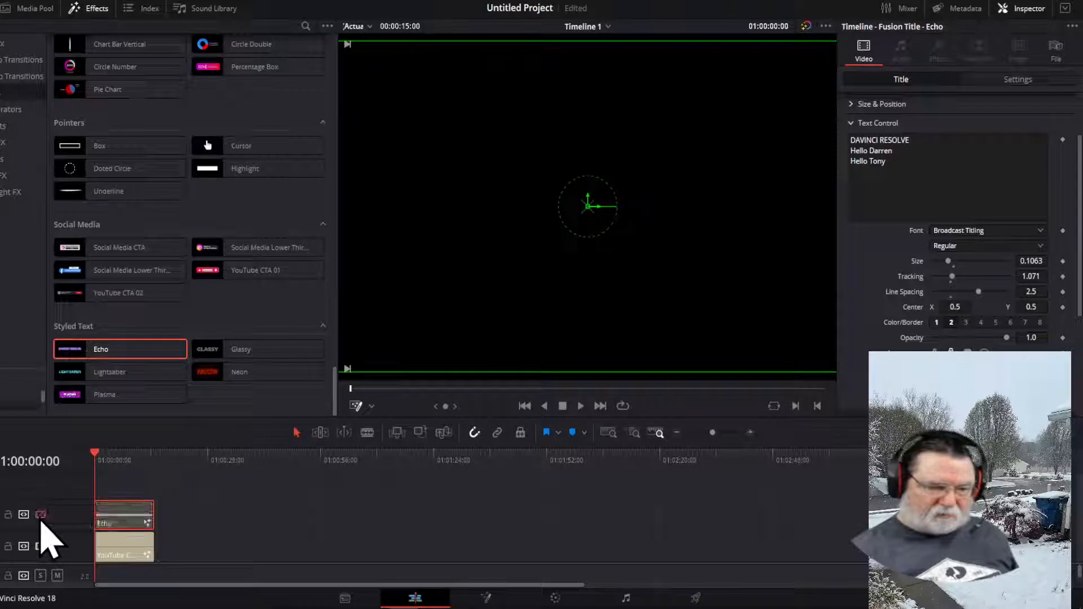
key("space")
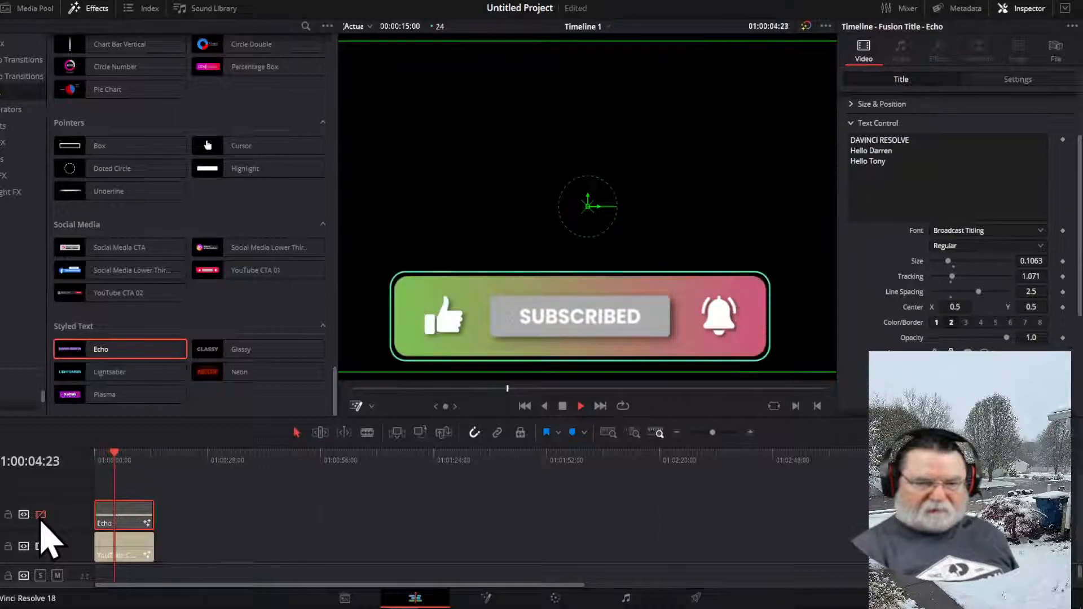
key("space")
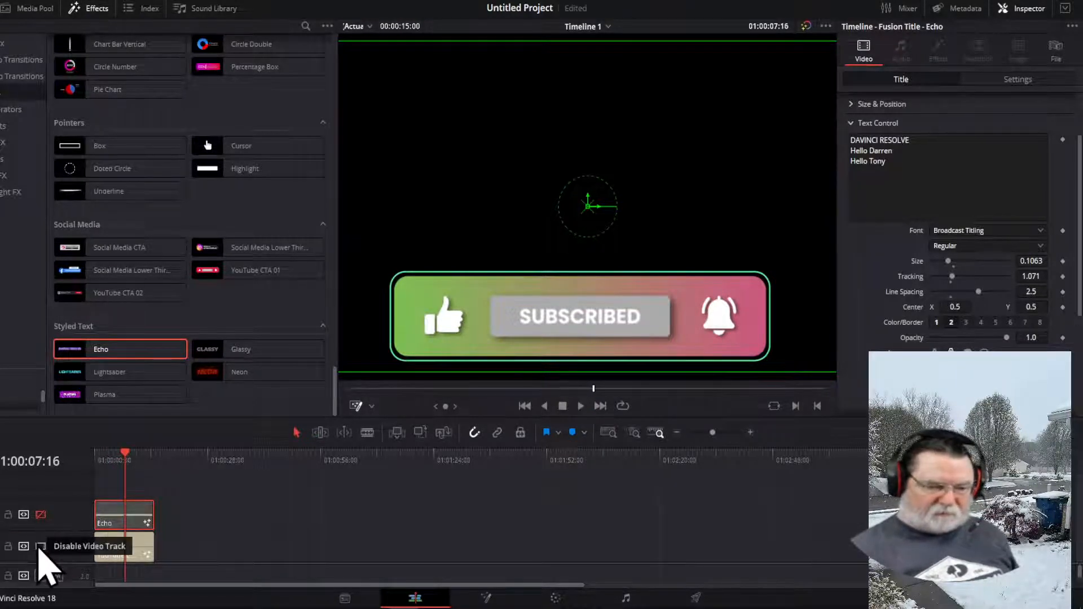
left_click(41, 546)
left_click(40, 514)
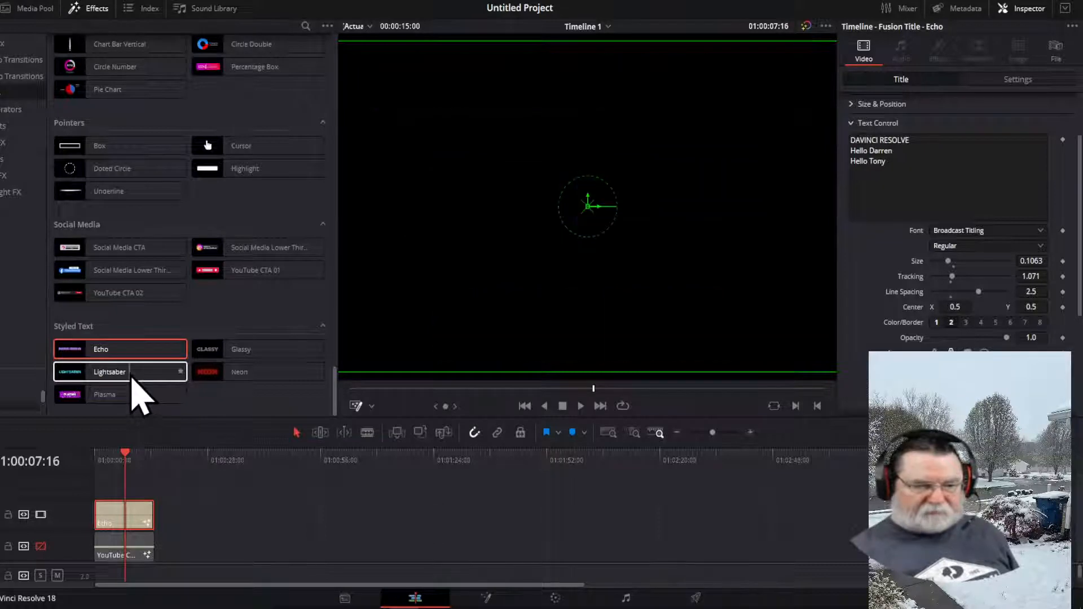
- Add a Lightsaber title to the upper video track at about 01:00:52:12, play it, and re-enable the YouTube CTA track
left_click_drag(132, 378, 311, 516)
left_click(341, 461)
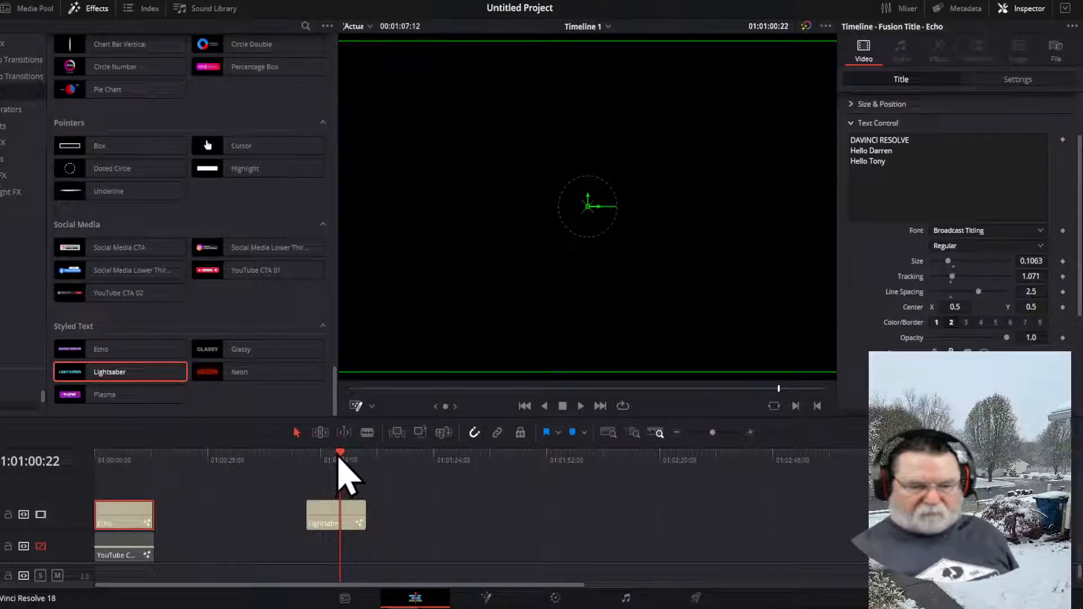
left_click_drag(338, 458, 315, 460)
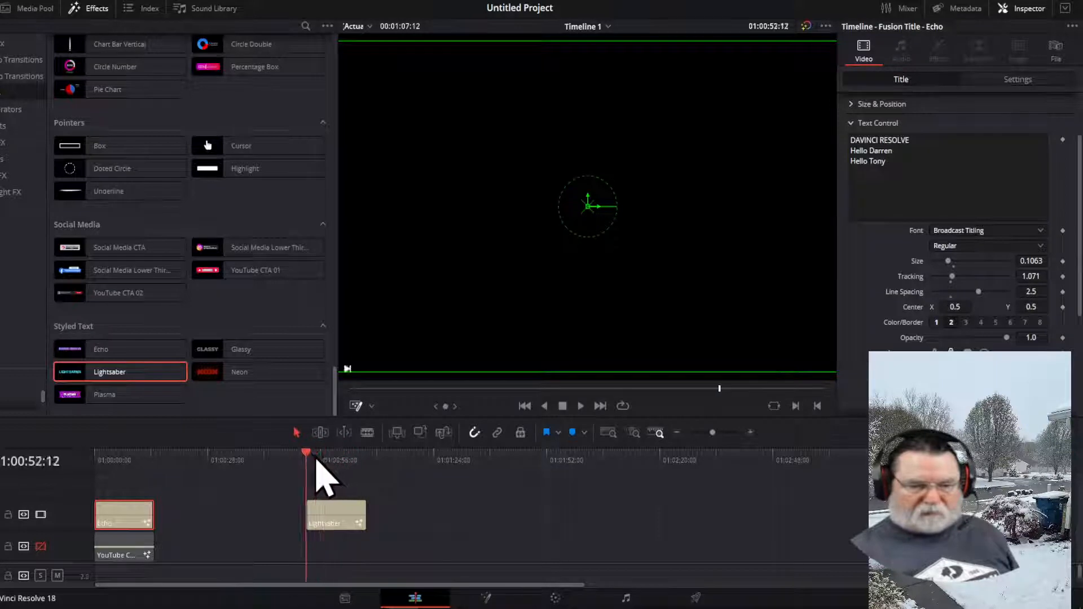
key("space")
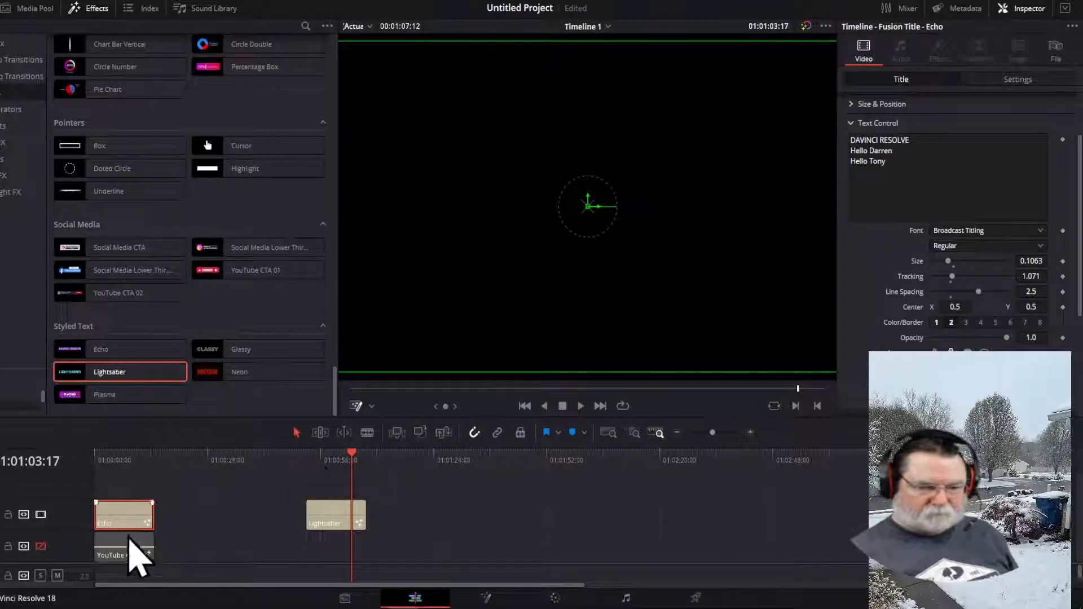
left_click(41, 548)
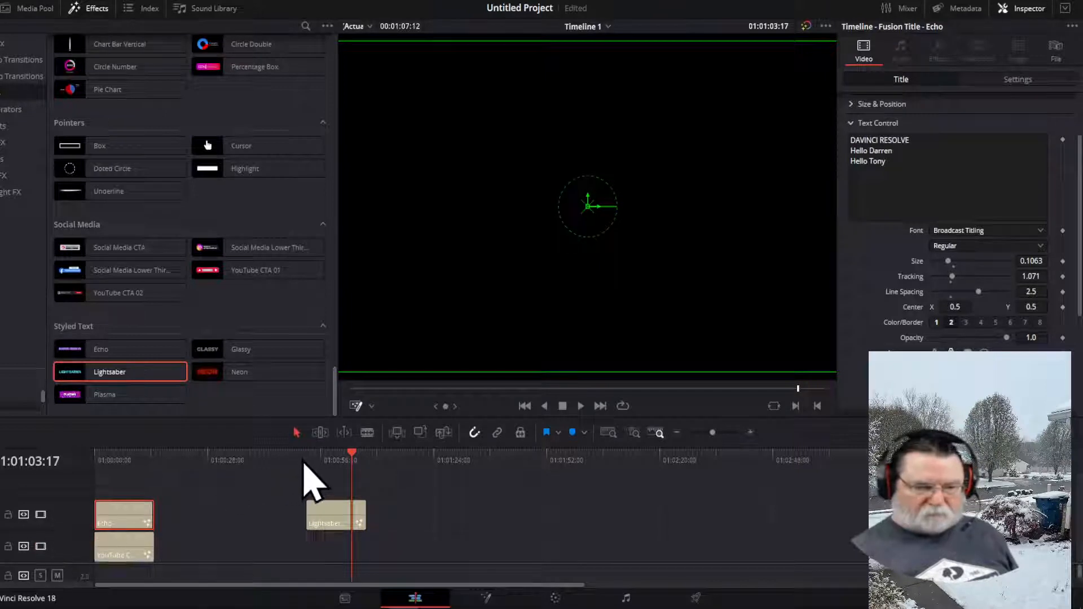
- Show the Lightsaber title's text settings, nudge its position slightly downward in the viewer, and play it
left_click(341, 458)
left_click_drag(341, 458, 319, 458)
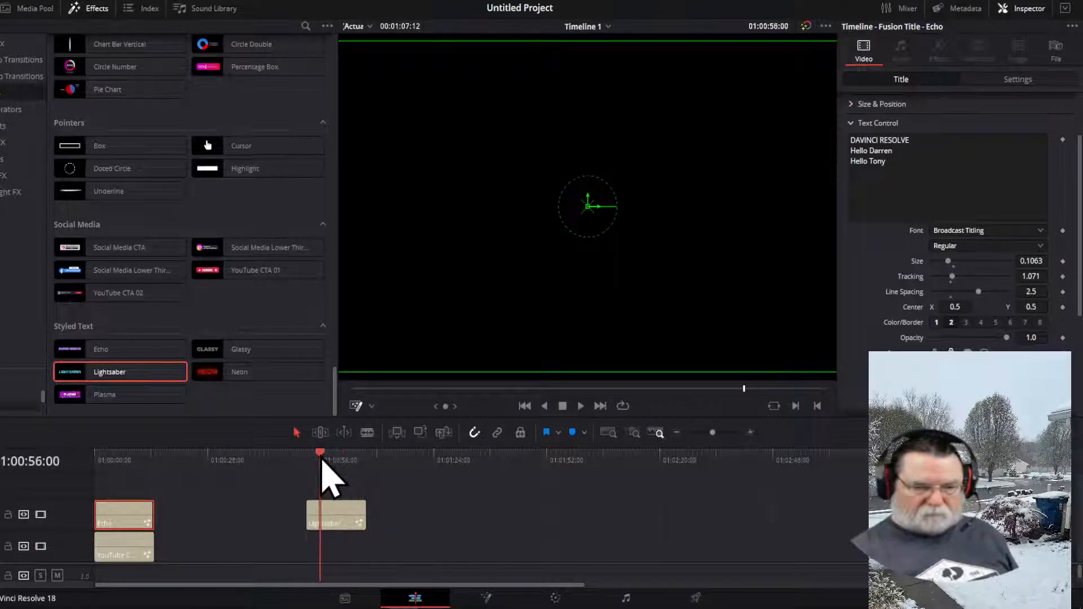
left_click(346, 515)
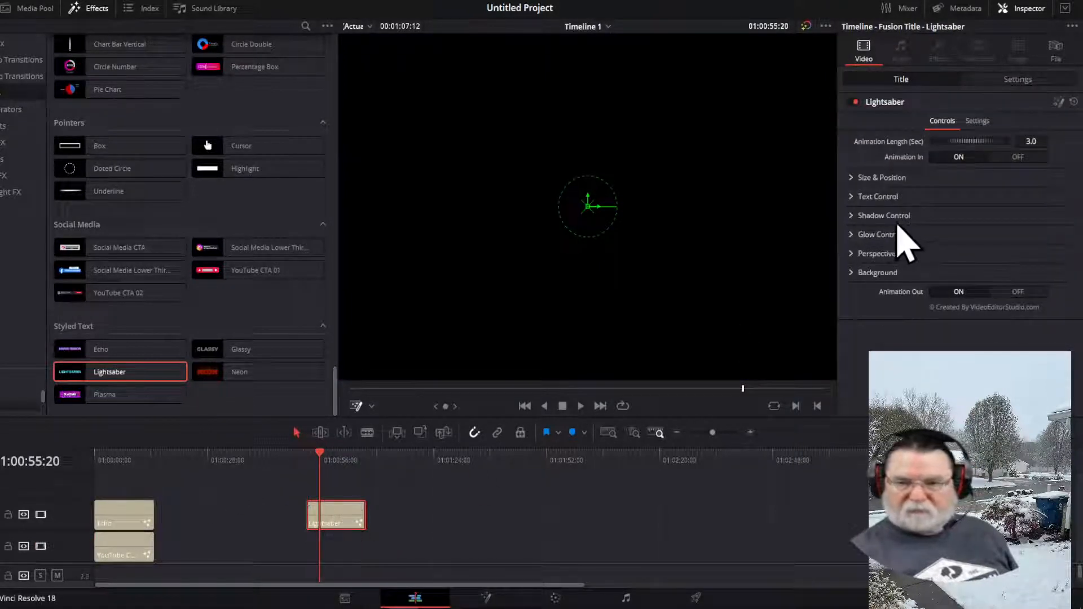
left_click(851, 197)
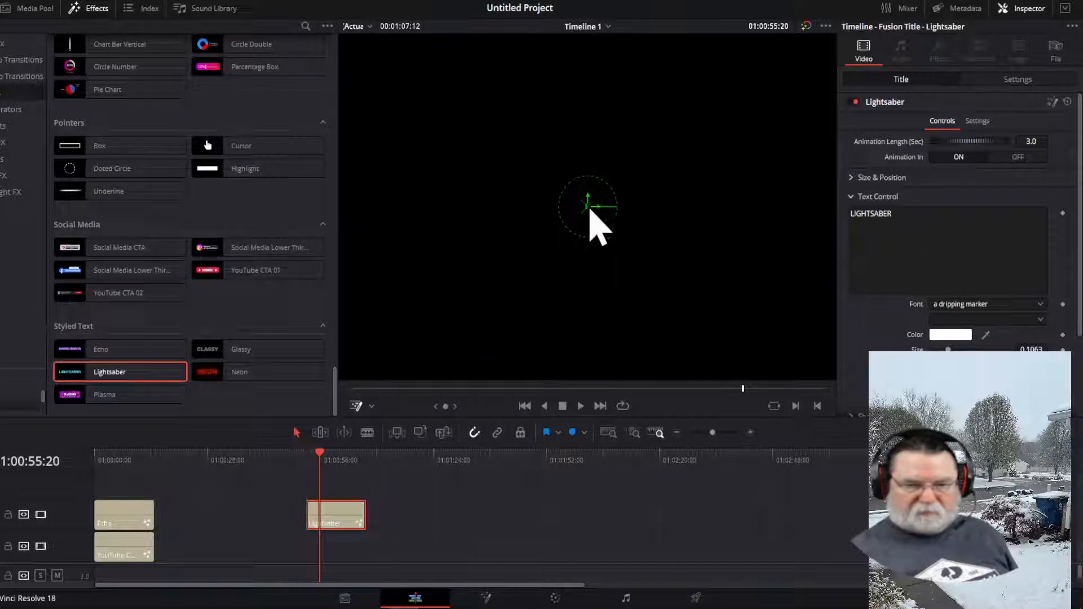
mouse_move(588, 208)
left_mouse_down()
mouse_move(584, 271)
mouse_move(588, 213)
left_mouse_up()
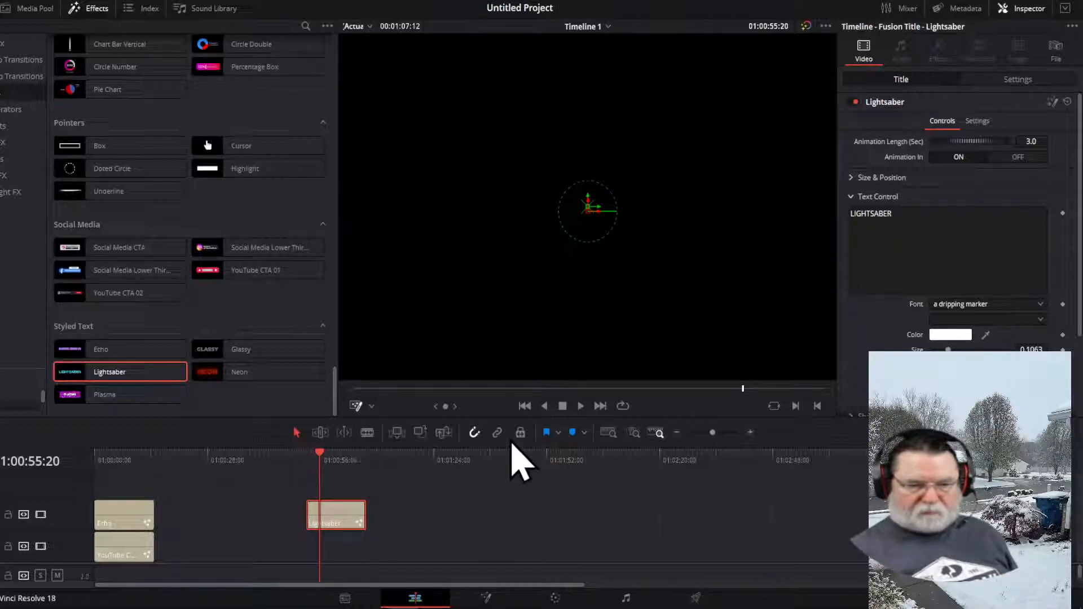
left_click(581, 406)
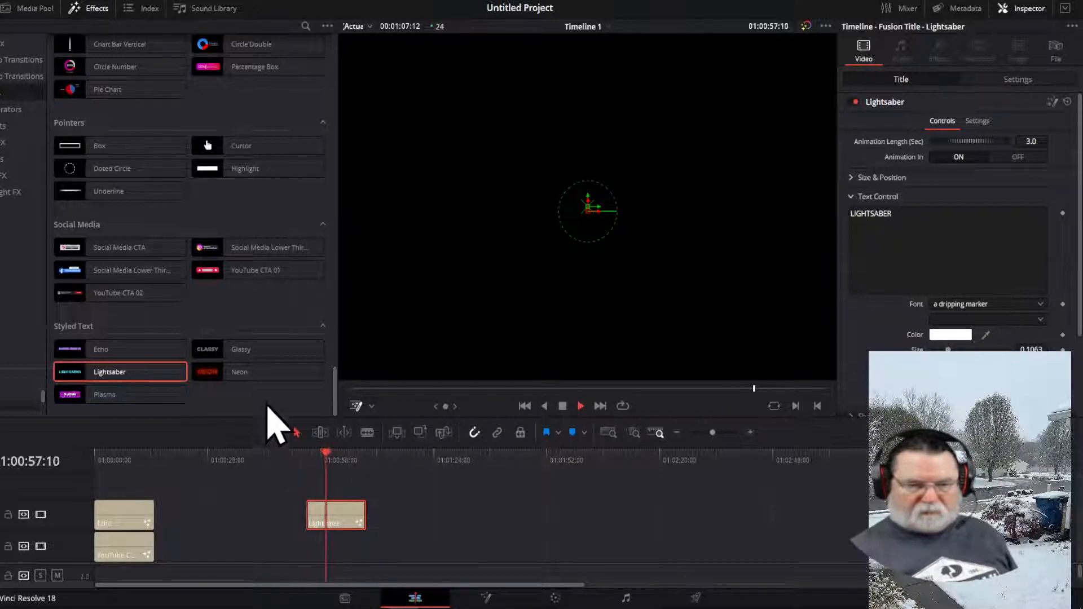
- Add a Neon title after the Lightsaber clip on the upper video track and preview it alongside the Lightsaber title
left_click_drag(248, 374, 418, 528)
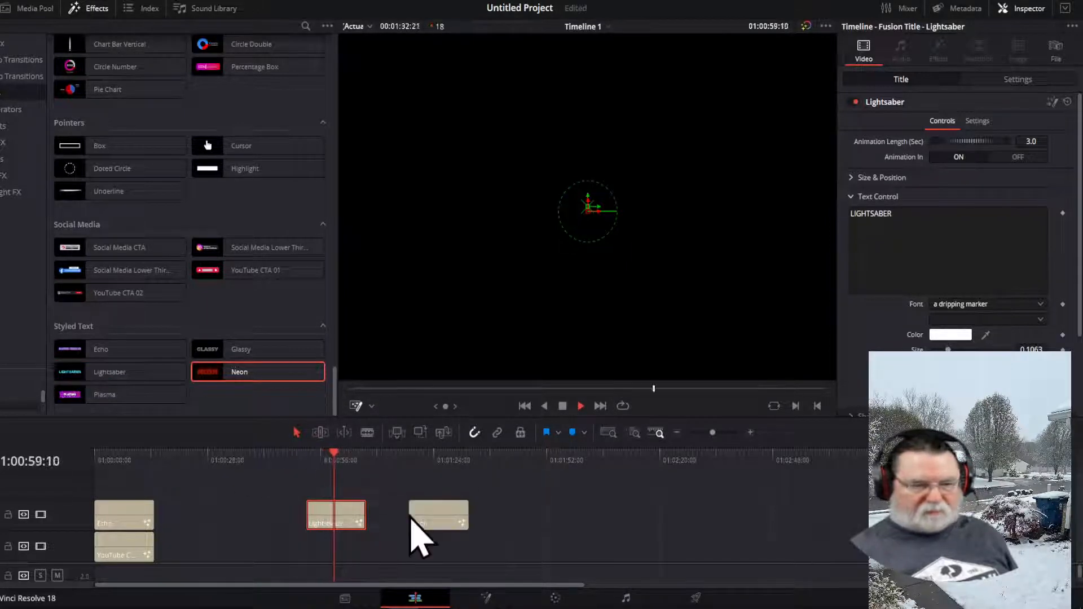
left_click(415, 465)
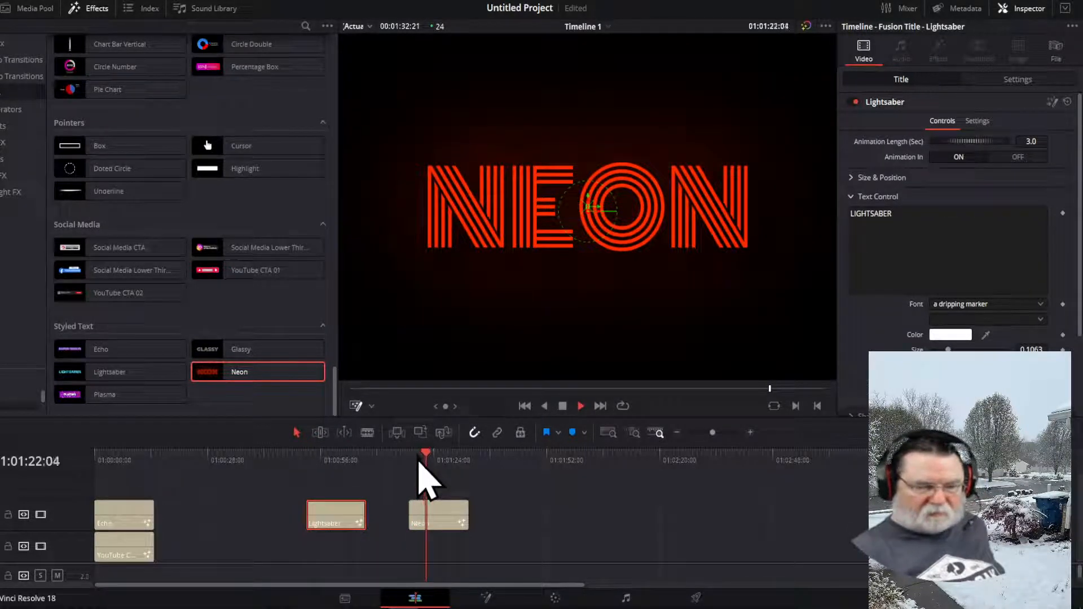
key("space")
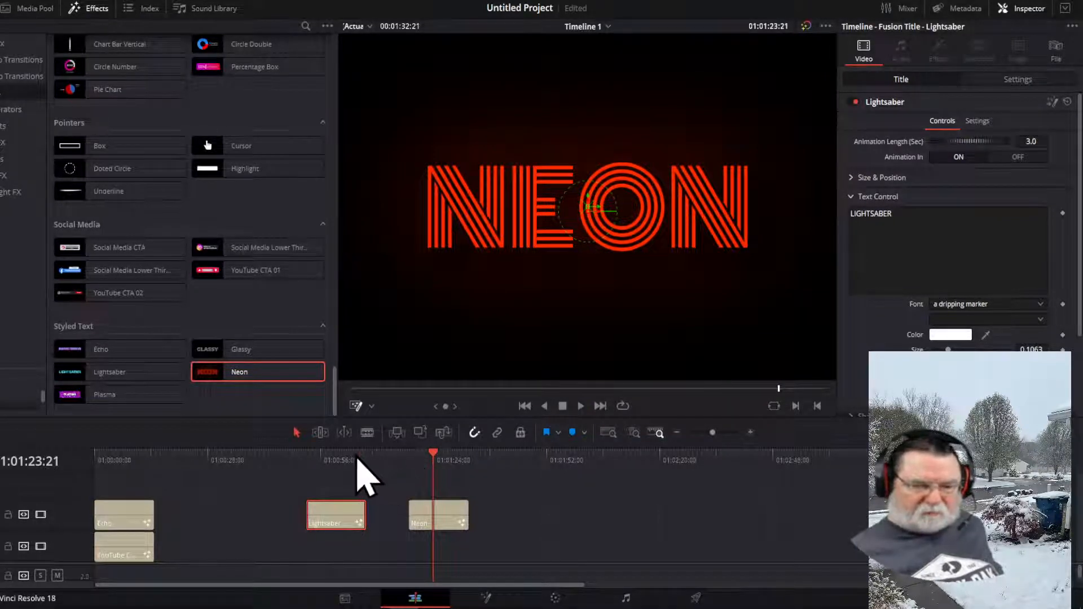
left_click_drag(346, 455, 321, 459)
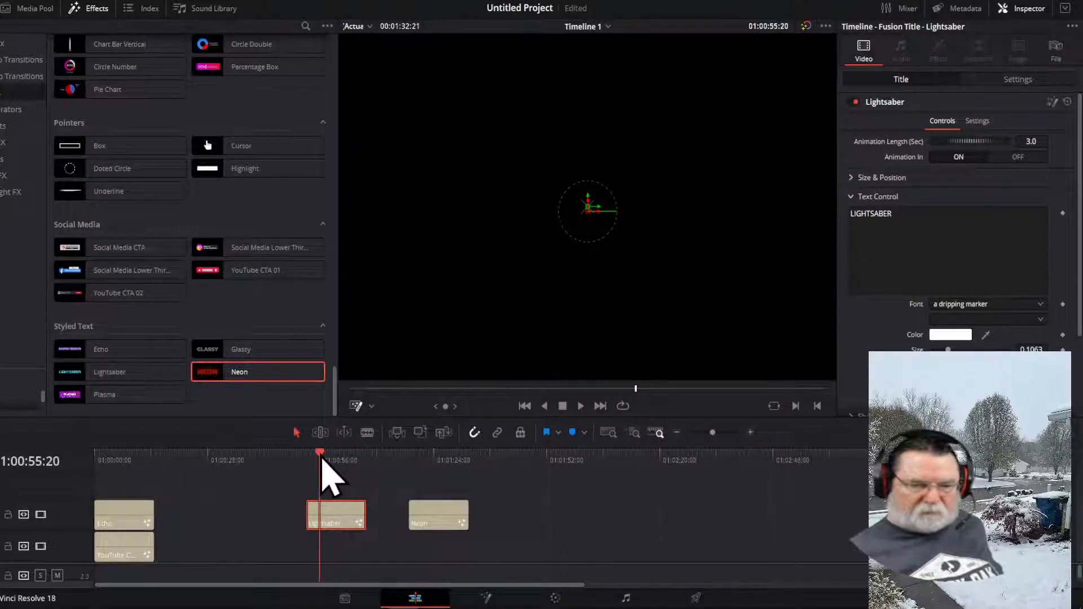
left_click(429, 458)
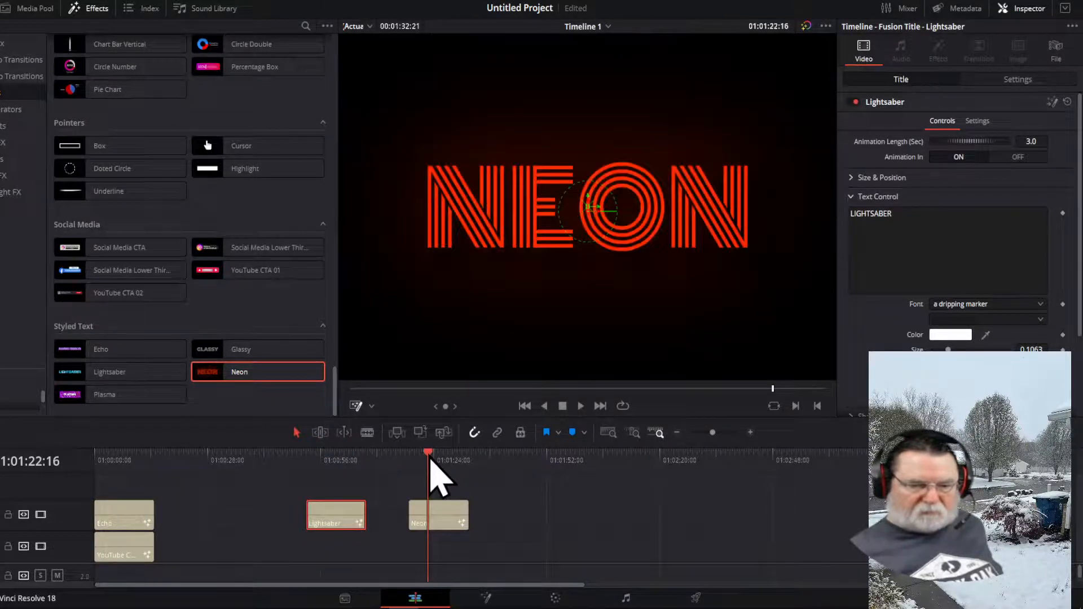
- Add a Glassy title and a Plasma title after the Neon clip on the upper video track and preview each
left_click_drag(240, 351, 508, 523)
left_click(536, 456)
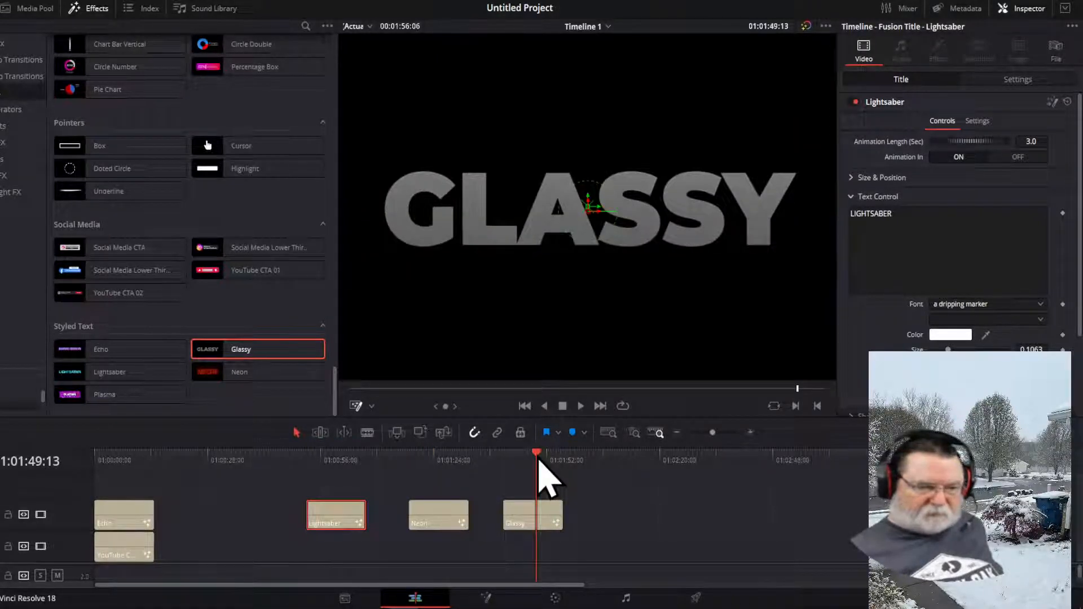
left_click_drag(104, 395, 612, 521)
left_click(627, 456)
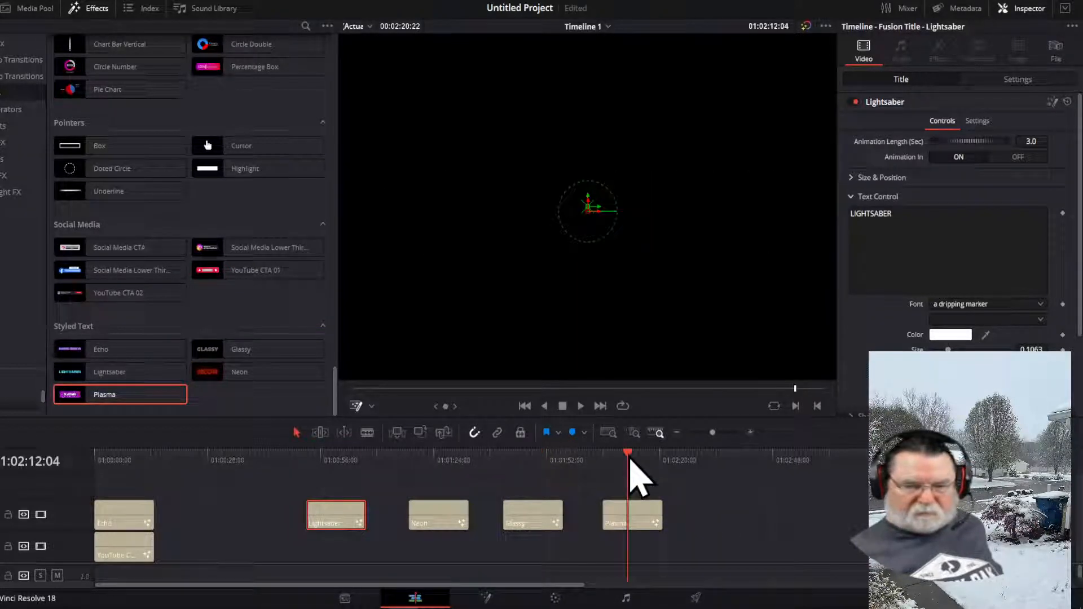
- Close the gaps so the Neon, Glassy and Plasma titles directly follow the Lightsaber clip while playing the sequence through
left_click_drag(630, 460, 316, 462)
key("space")
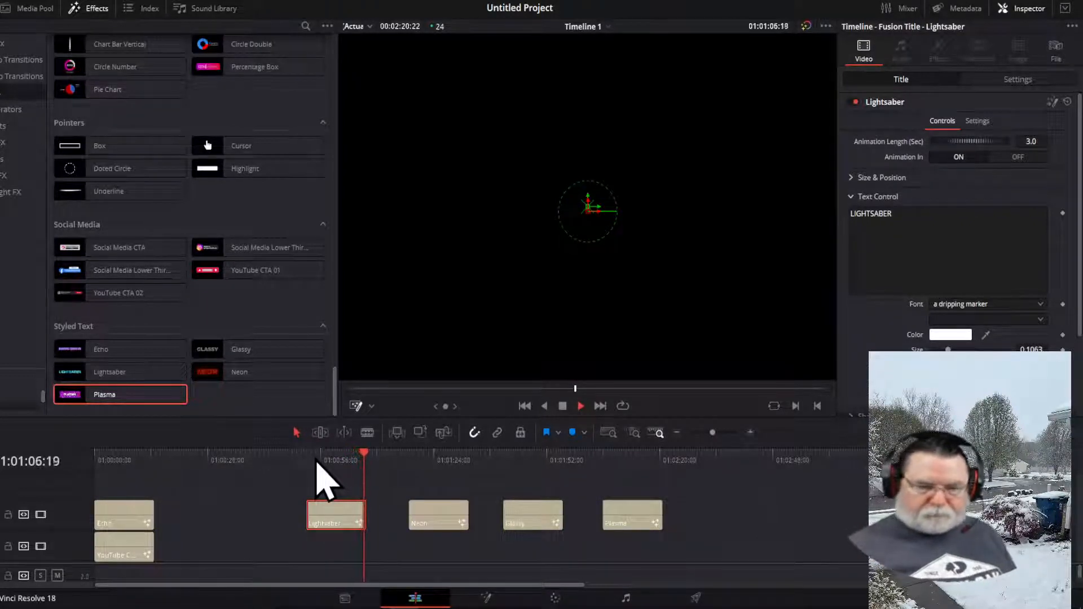
left_click_drag(436, 512, 398, 513)
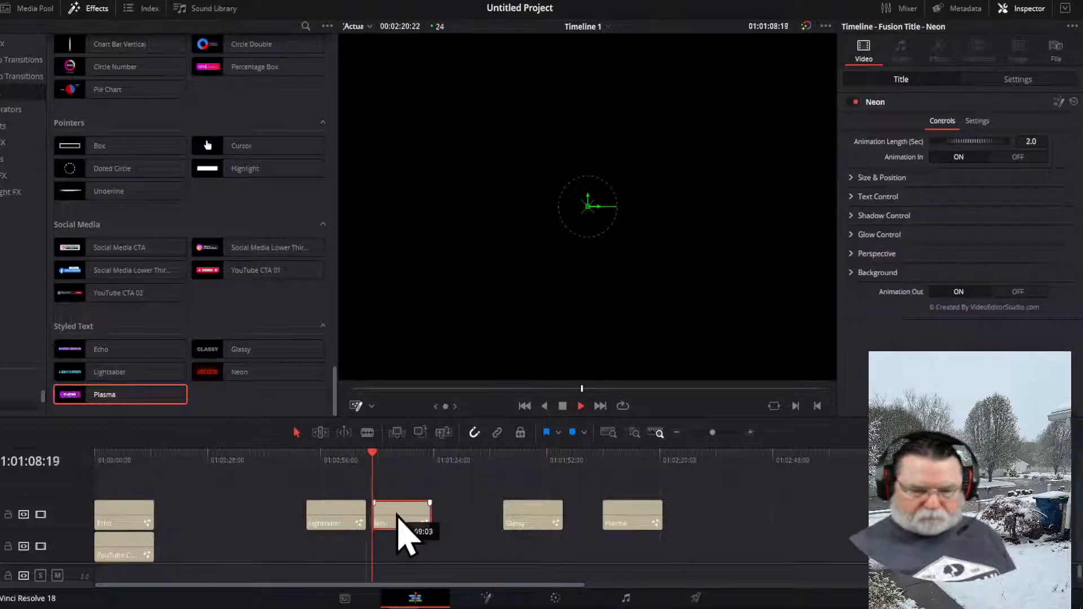
left_click_drag(547, 516, 466, 545)
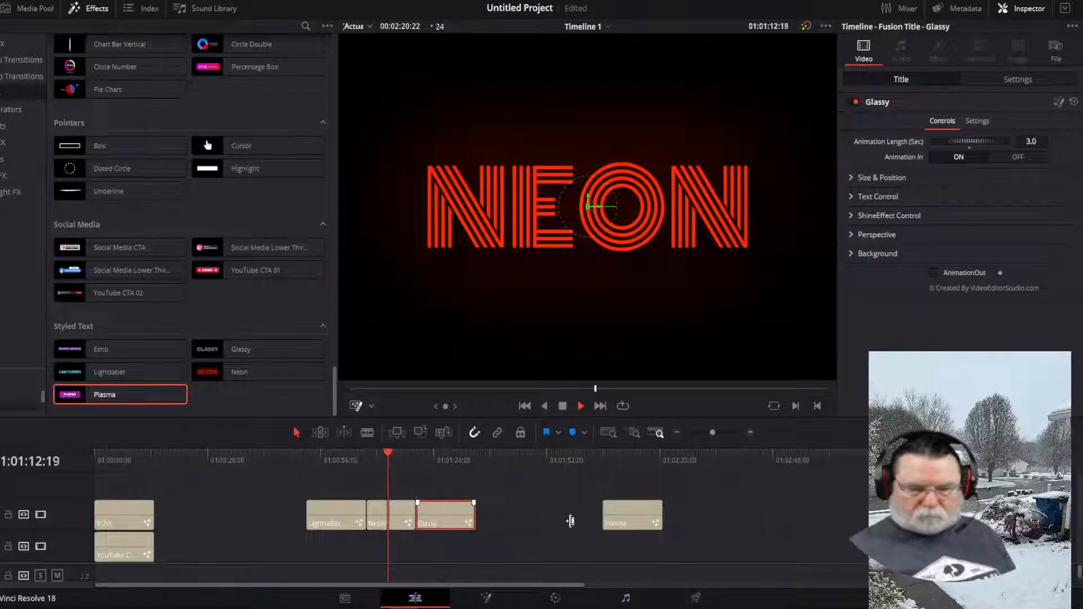
left_click_drag(641, 517, 527, 551)
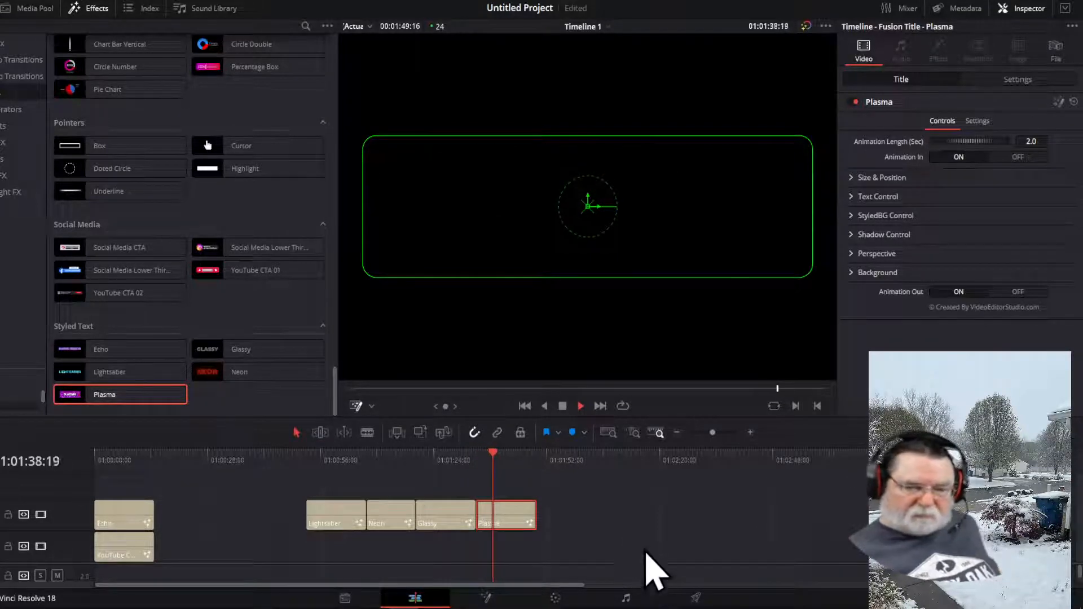
left_click(563, 408)
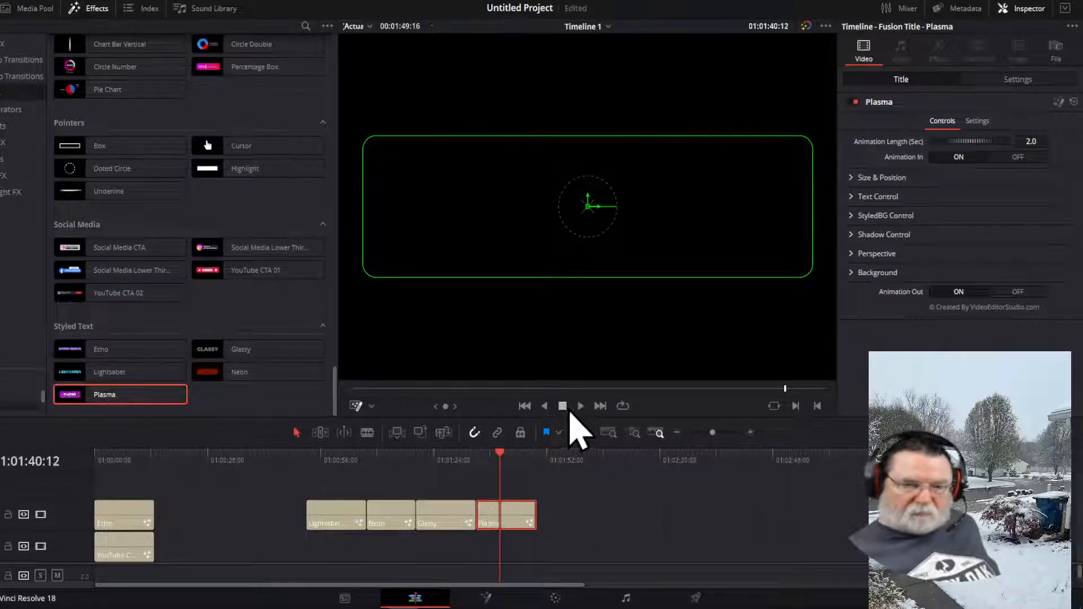
- Open the project "Davinci Test Echo Text Effects" from the project manager, discarding changes to the untitled project
left_click(39, 14)
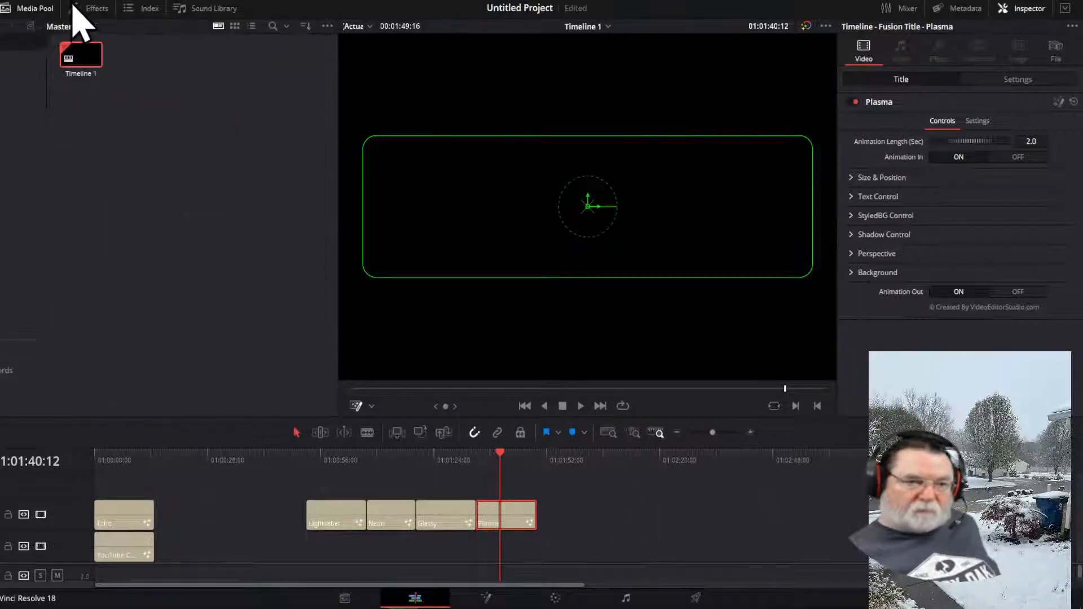
left_click(26, 2)
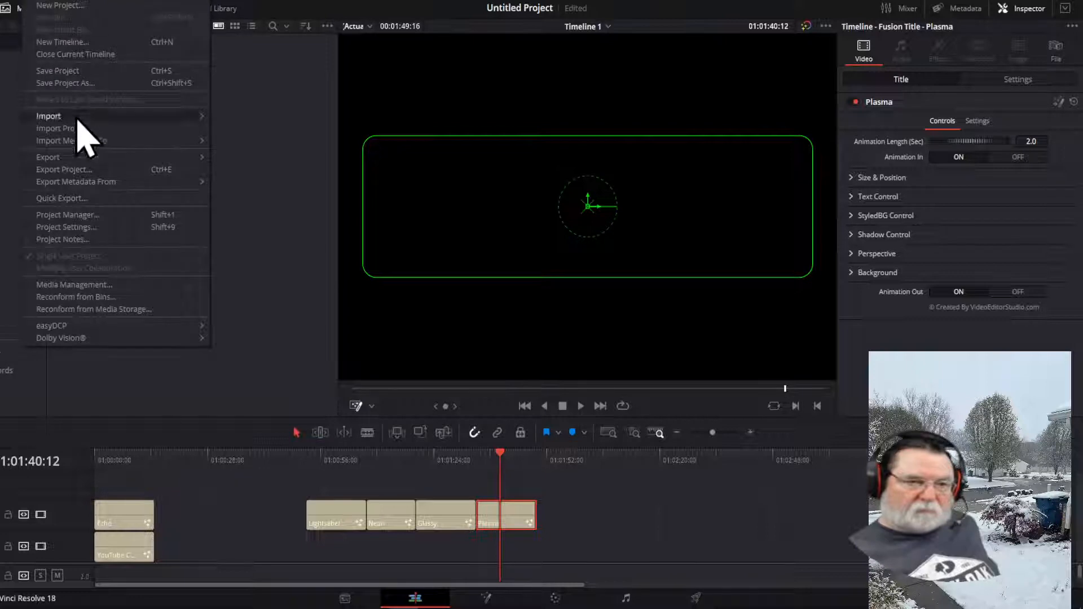
left_click(68, 211)
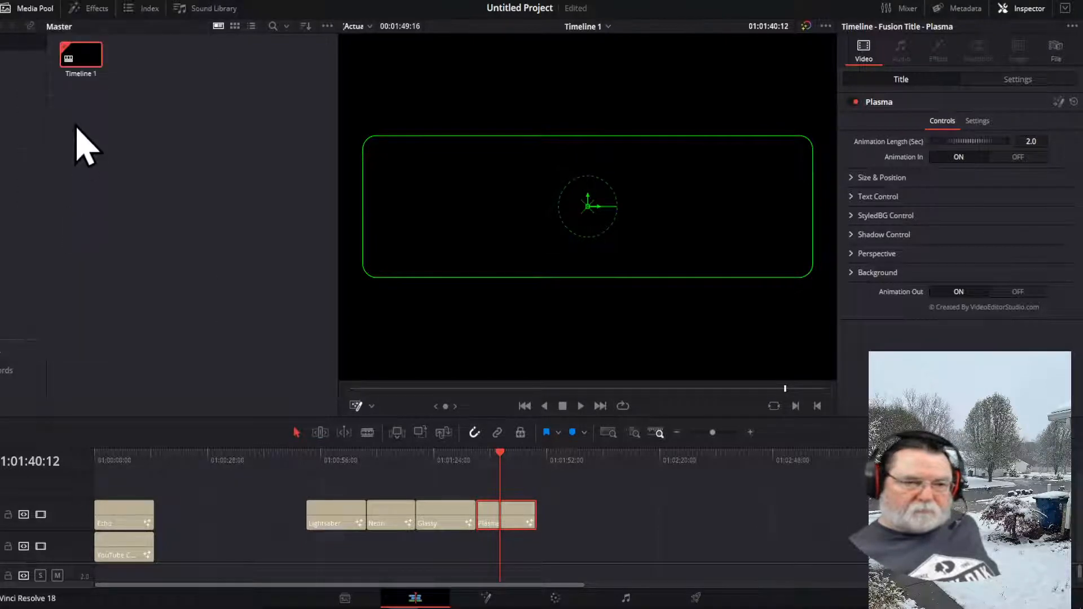
left_click(36, 10)
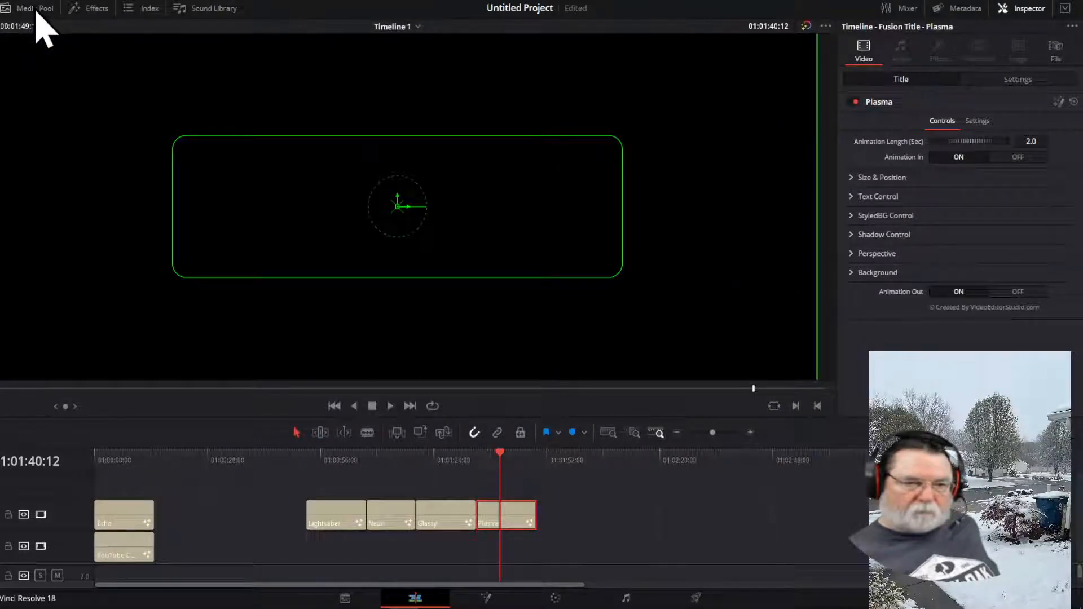
left_click(27, 3)
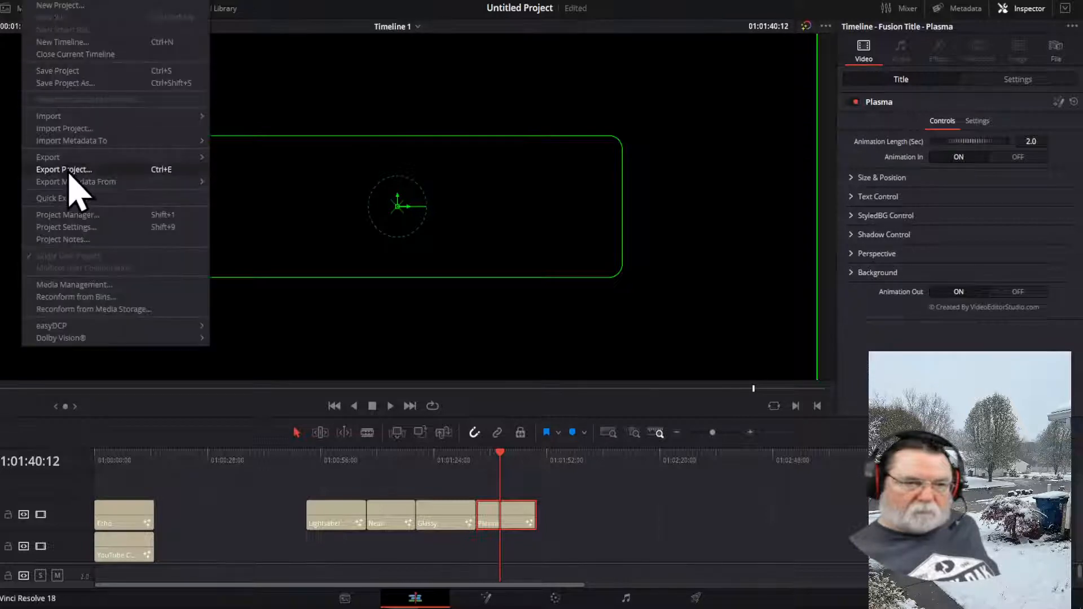
left_click(66, 215)
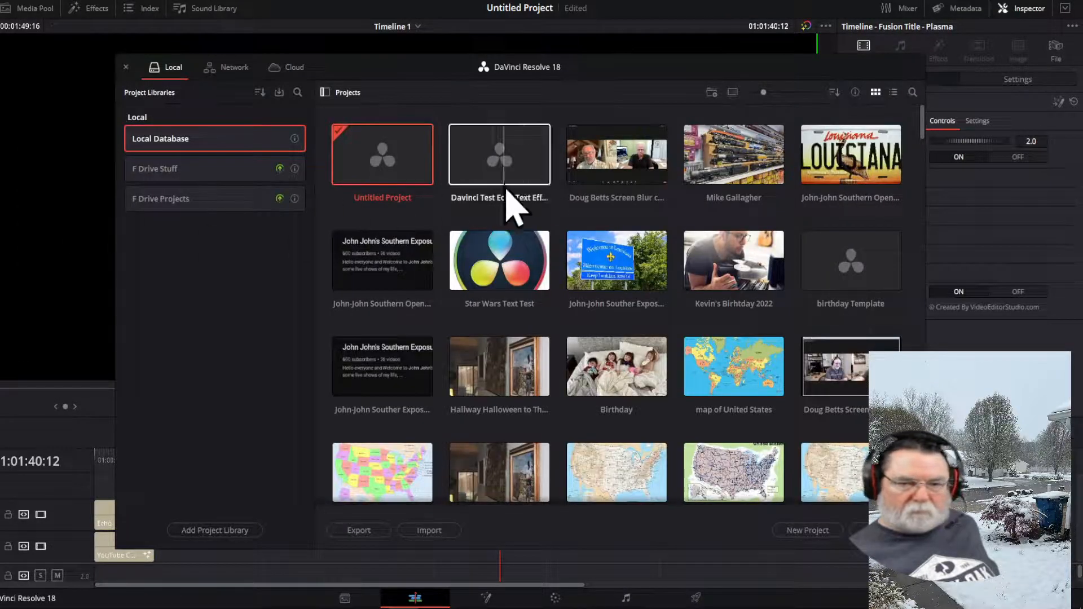
double_click(514, 165)
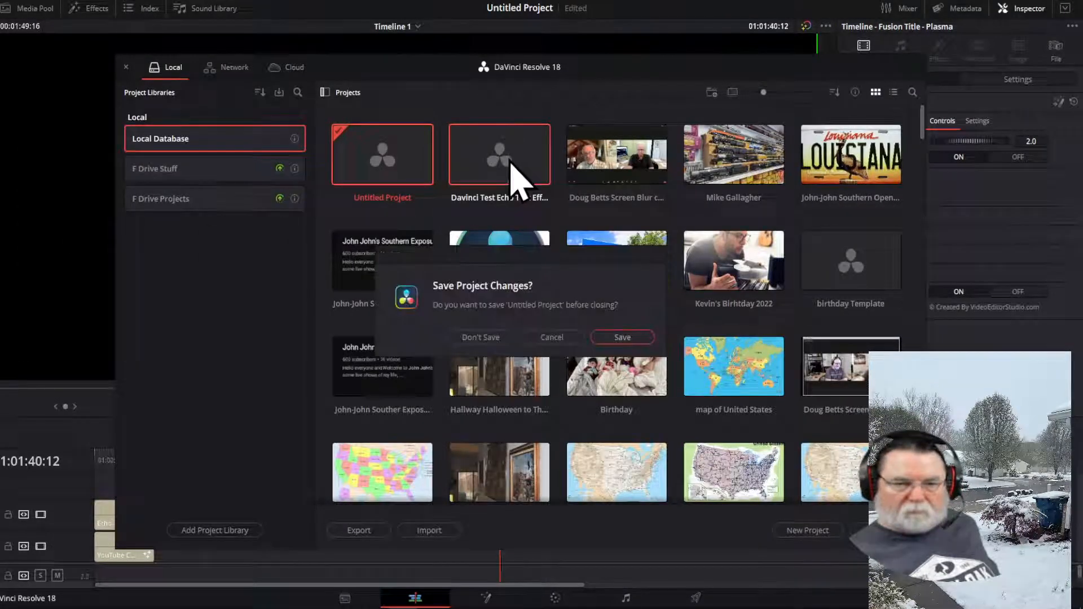
left_click(481, 337)
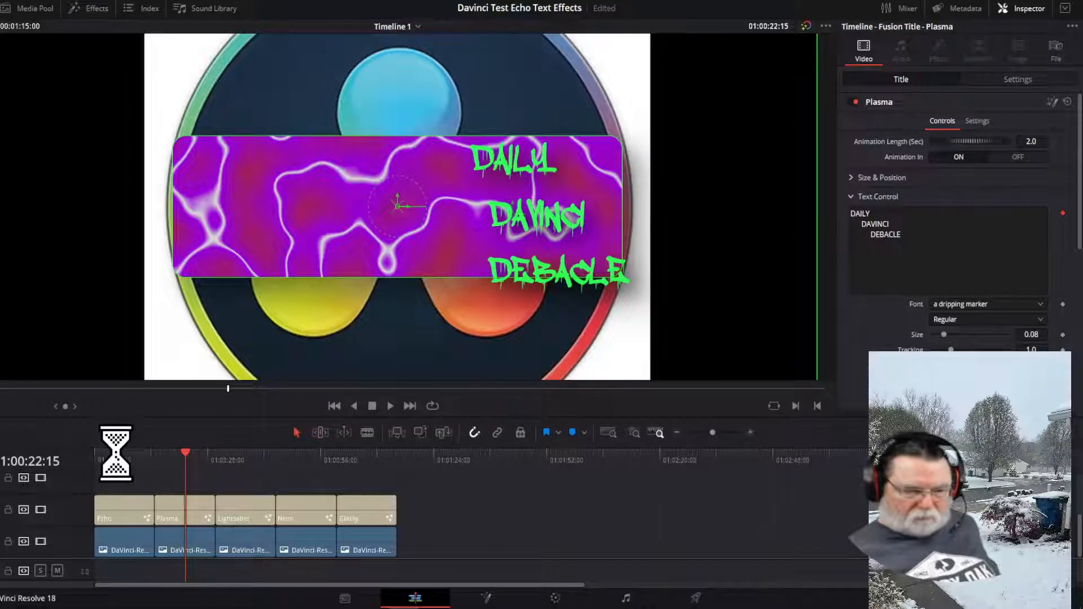
- Preview the Echo, Plasma, Lightsaber, Neon and Glassy titles along the timeline and return to the beginning
left_click(184, 455)
left_click_drag(173, 455, 106, 456)
key("Home")
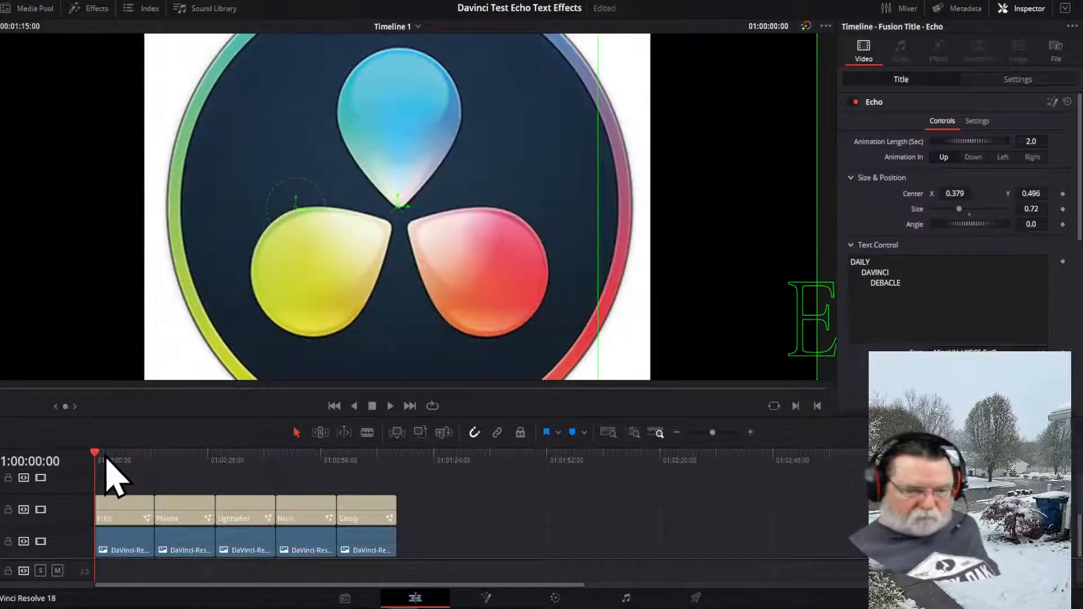
left_click(182, 458)
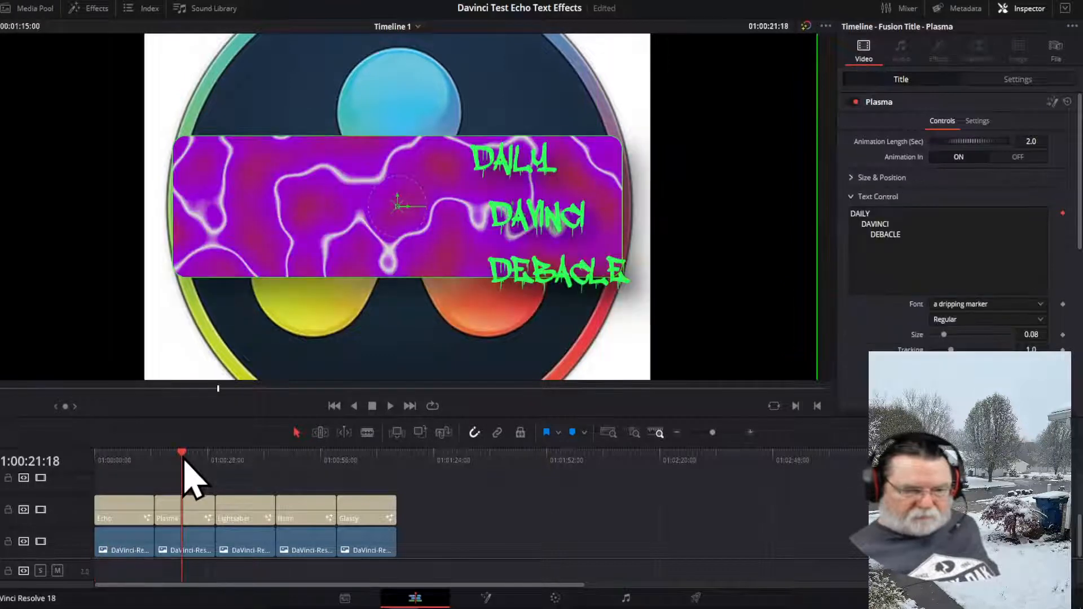
left_click(250, 458)
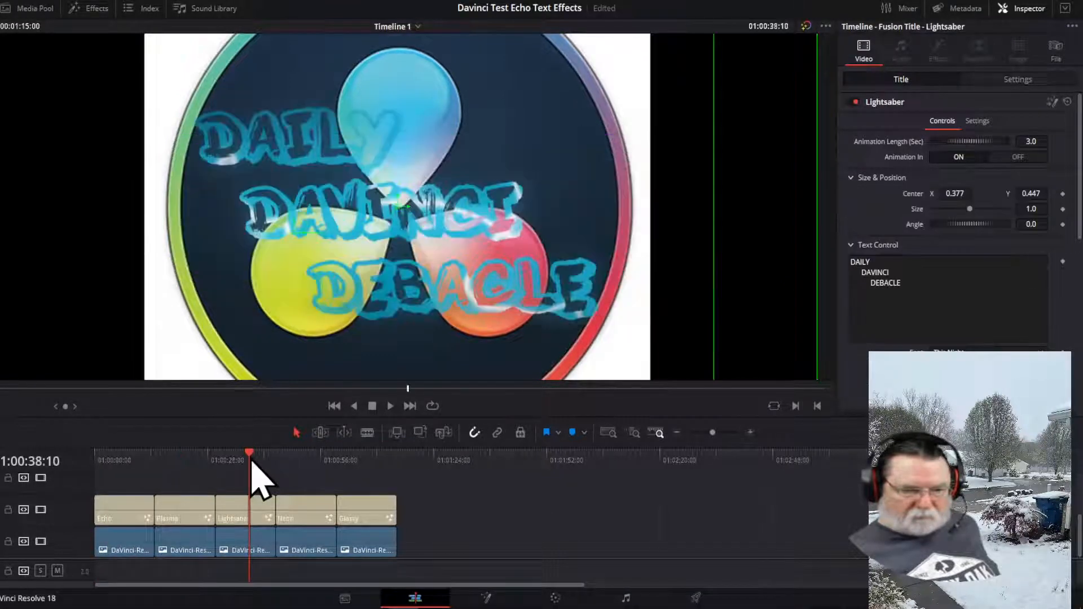
left_click(299, 460)
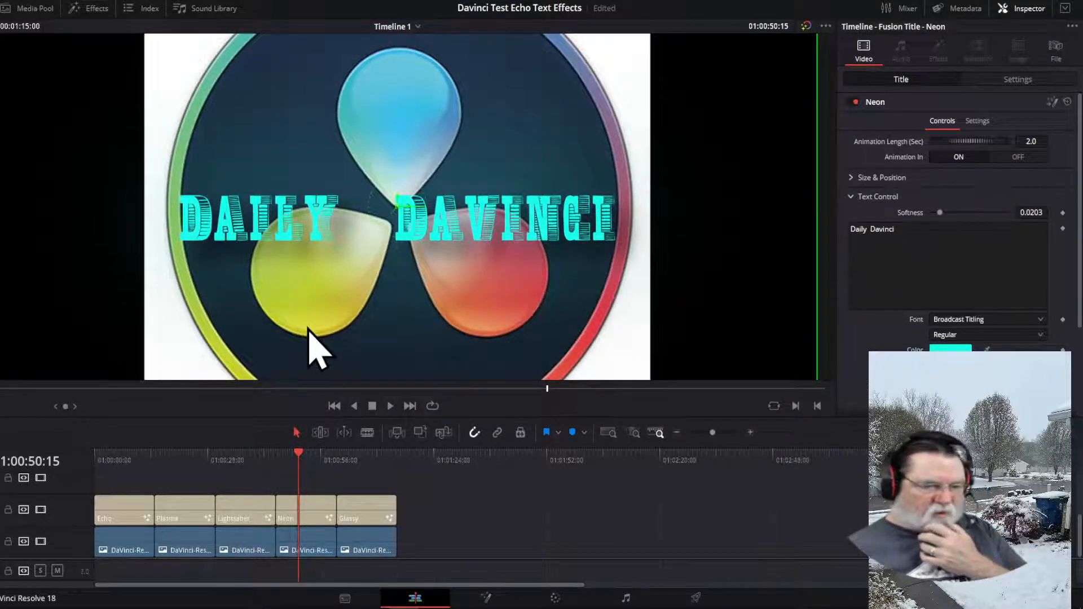
left_click(368, 458)
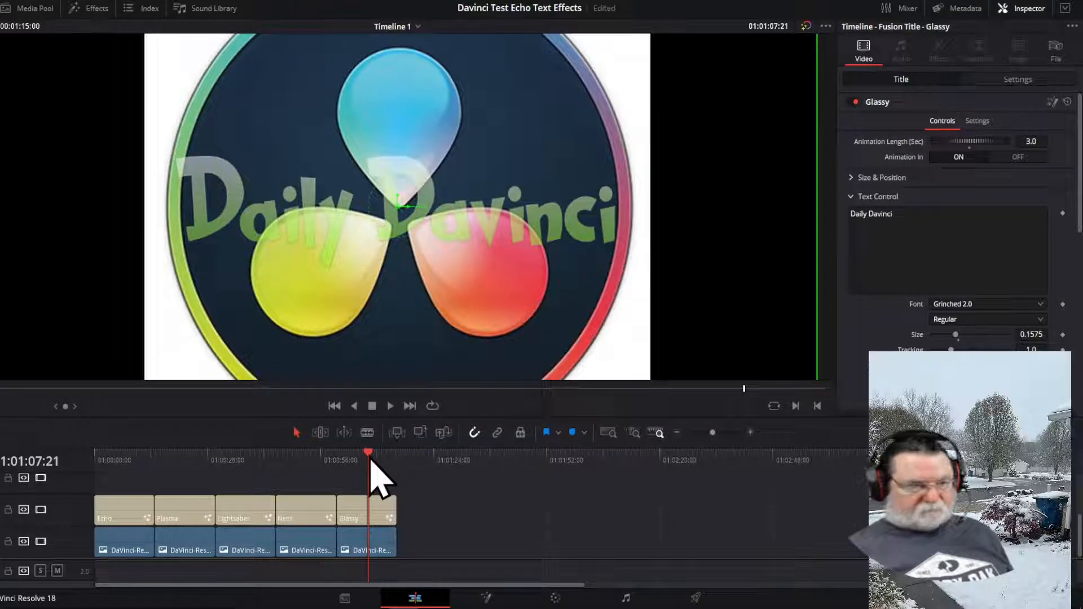
left_click_drag(370, 458, 99, 459)
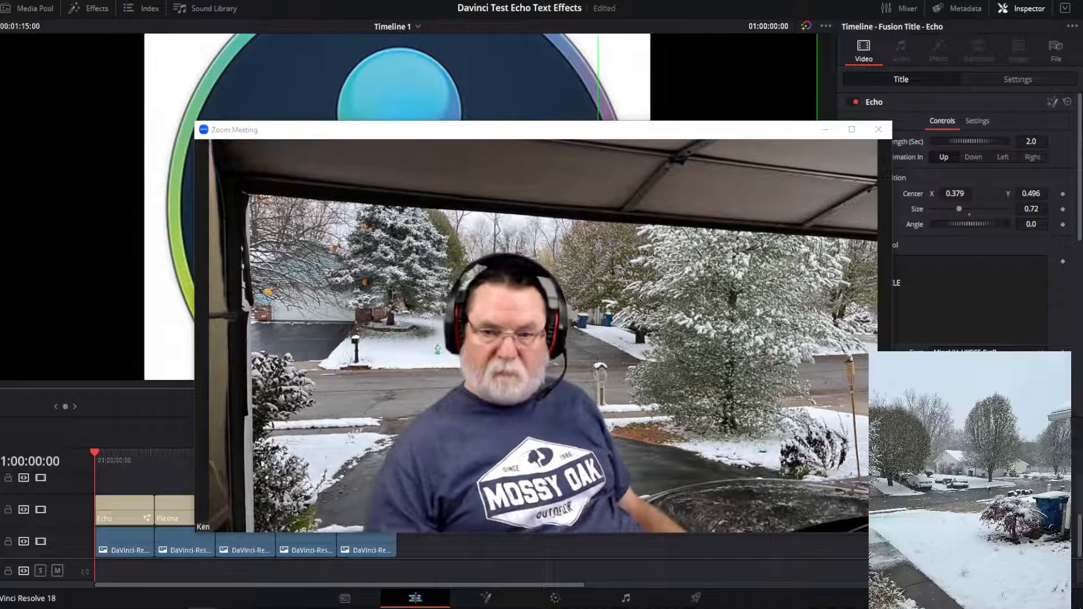
- In the Zoom meeting, show the participants list, enable the waiting room and turn it off again
mouse_move(865, 205)
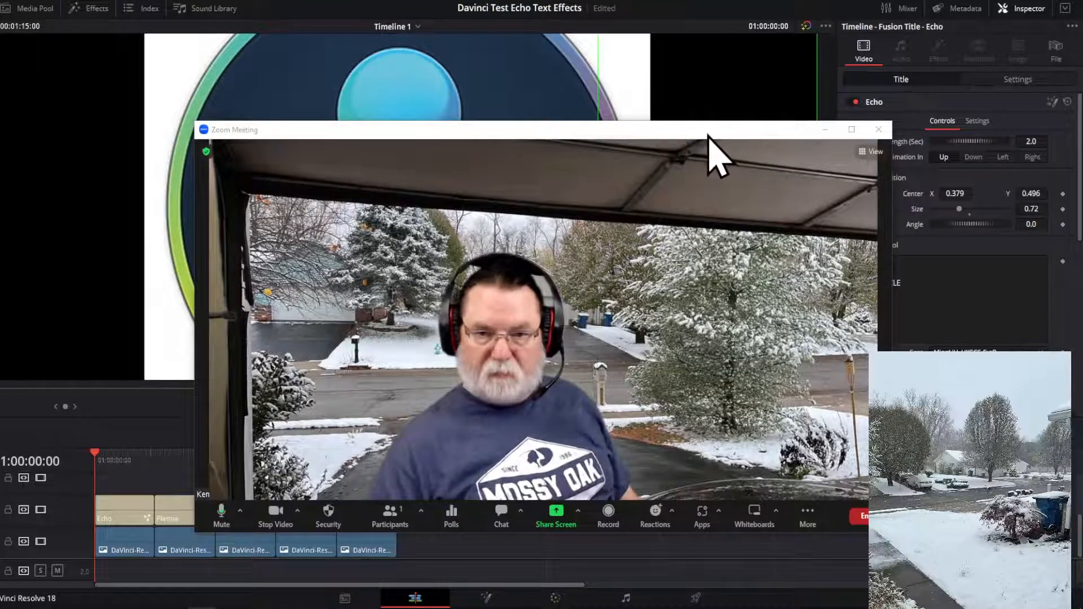
left_click_drag(701, 134, 664, 91)
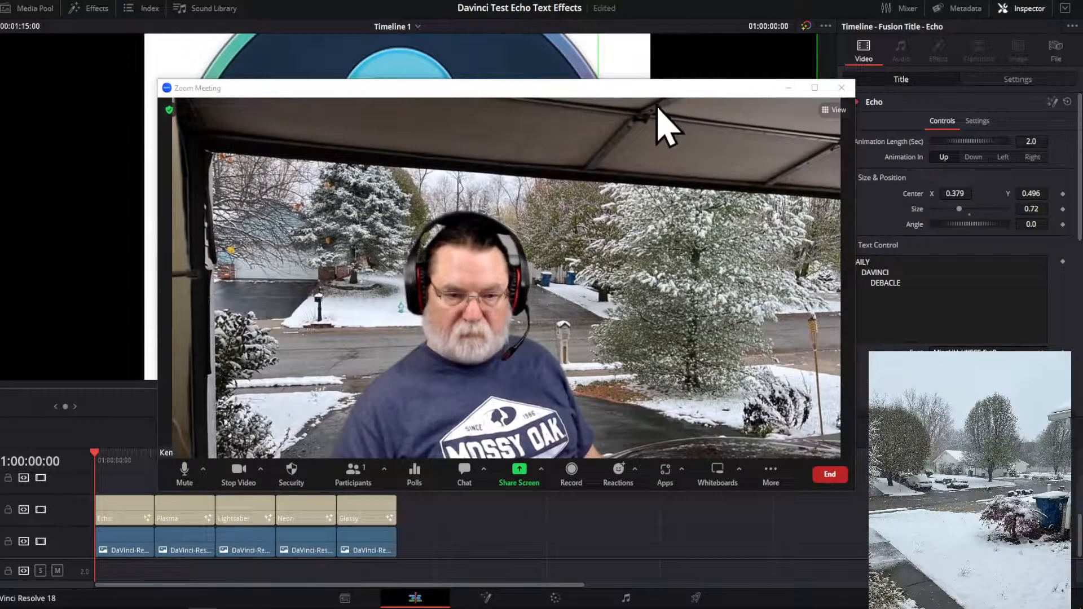
left_click(349, 484)
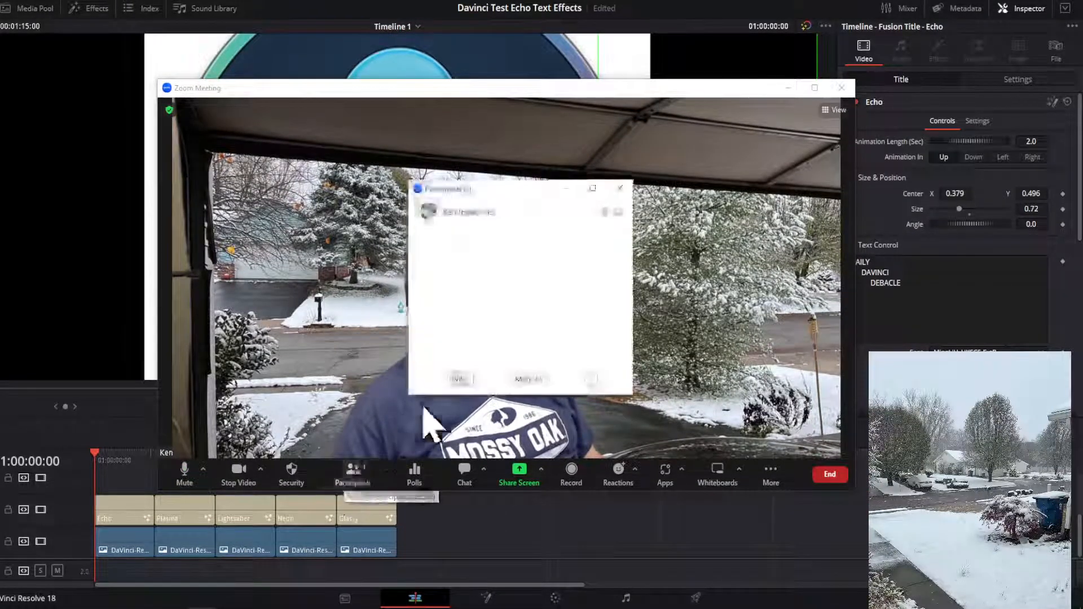
left_click(590, 379)
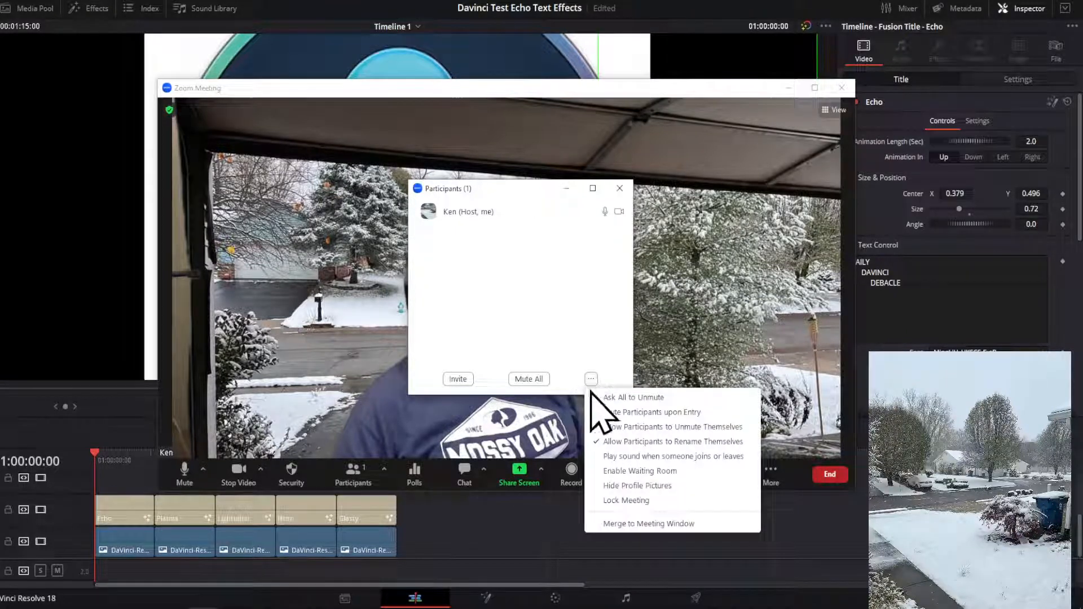
left_click(614, 472)
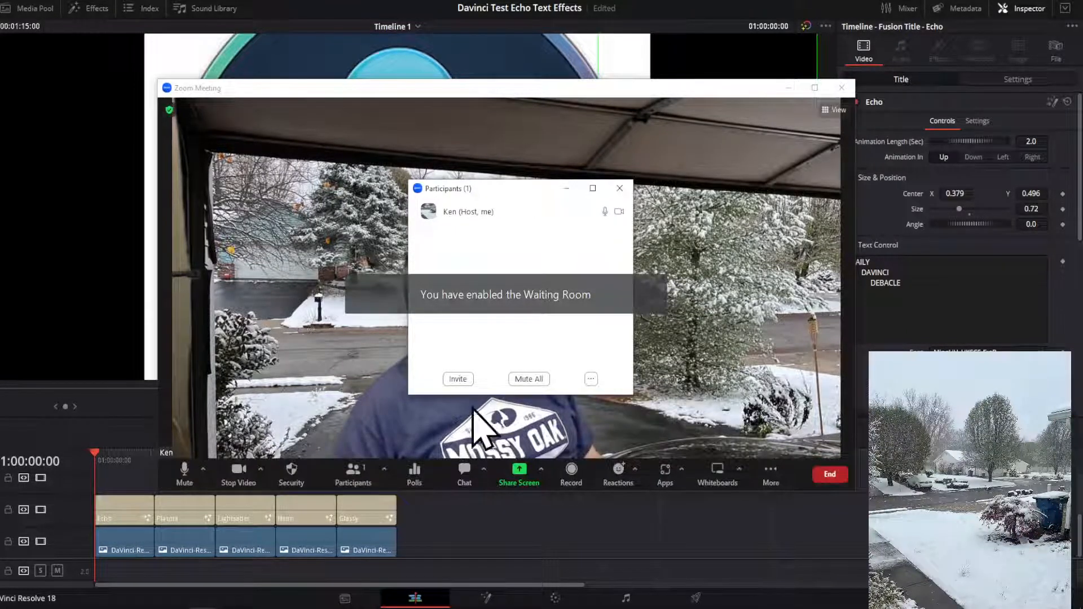
left_click(589, 380)
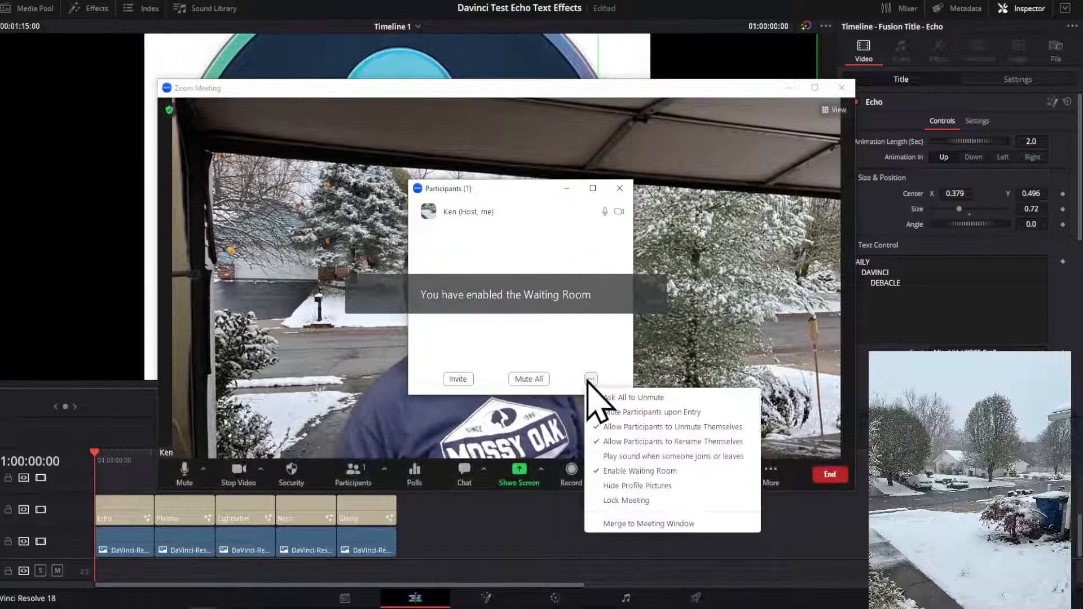
left_click(616, 466)
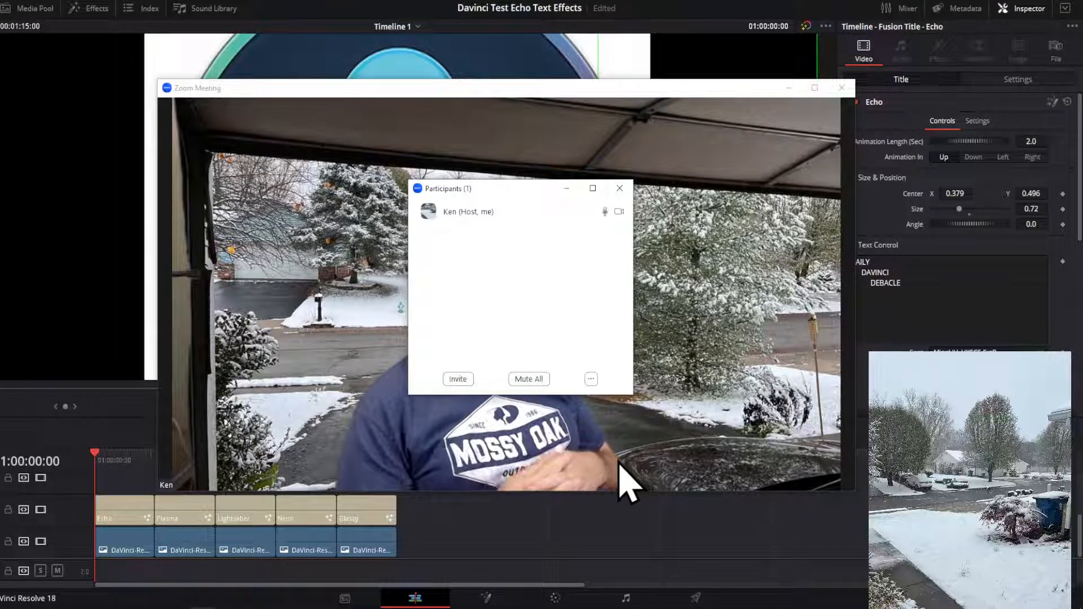
- Move the Zoom participants list off this screen and reposition the meeting window over the editing workspace
mouse_move(626, 448)
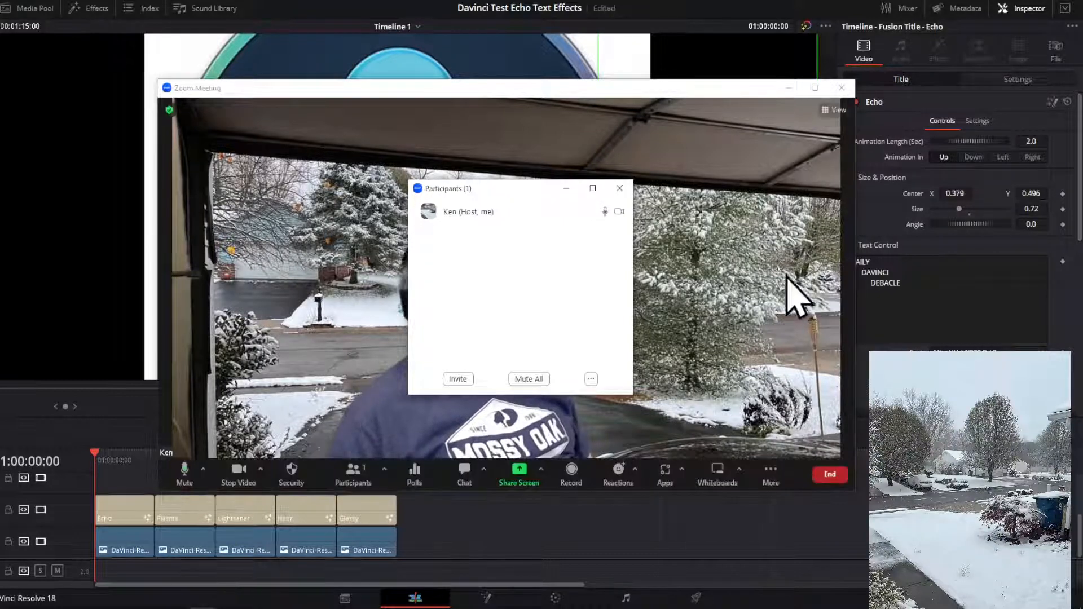
left_click_drag(512, 192, 1082, 259)
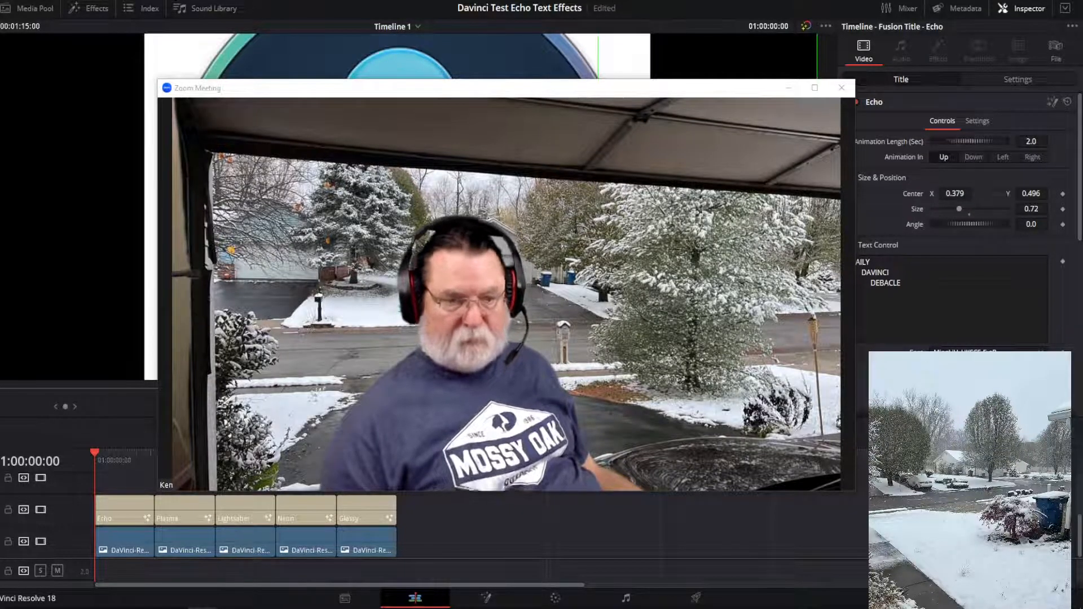
mouse_move(237, 107)
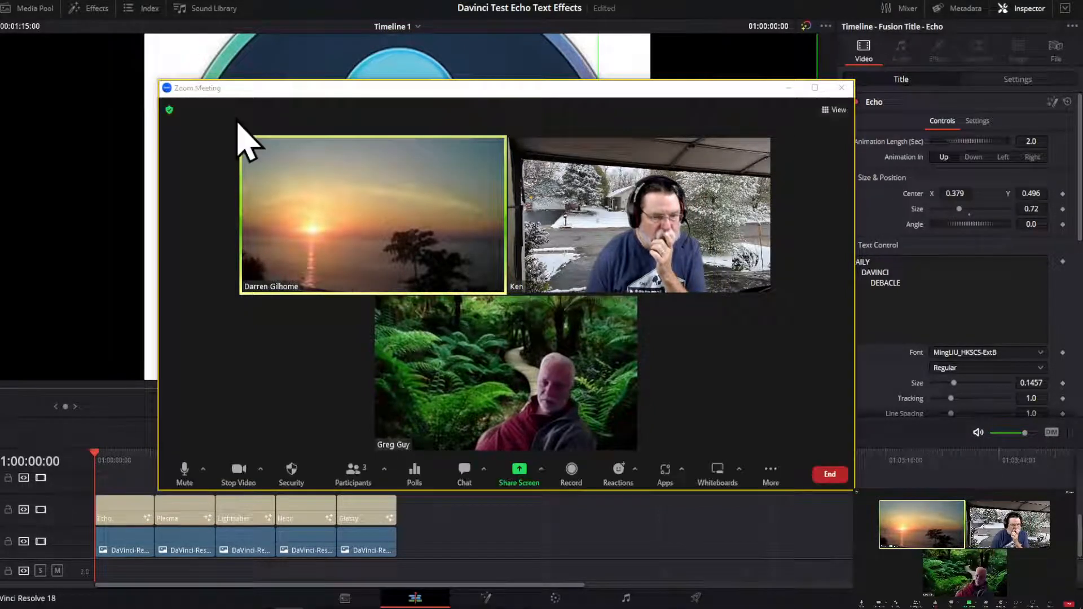
left_click_drag(343, 89, 413, 101)
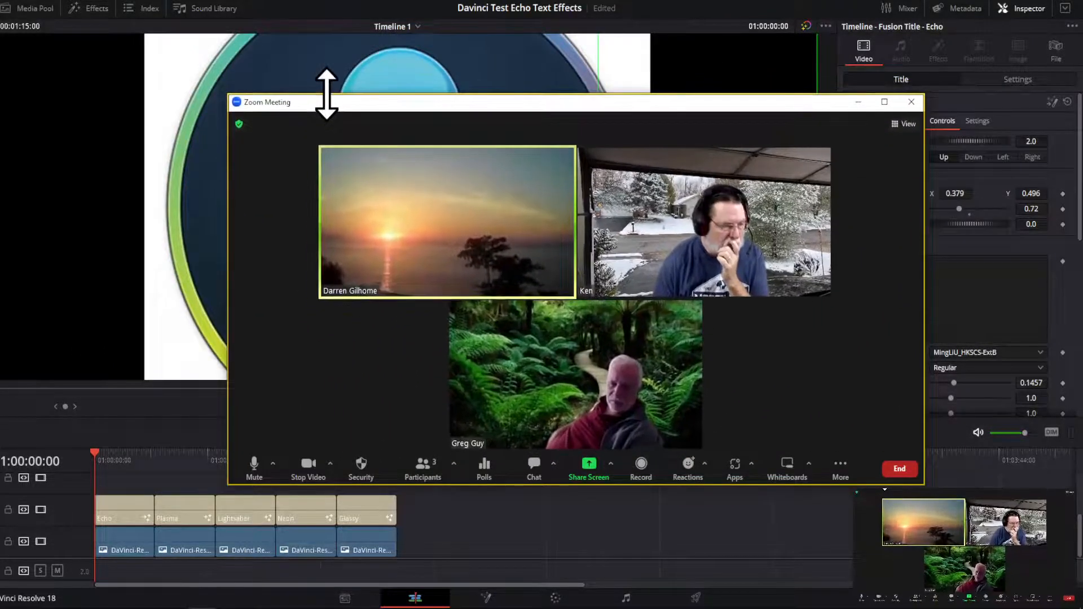
mouse_move(326, 94)
left_mouse_down()
mouse_move(325, 80)
mouse_move(334, 97)
left_mouse_up()
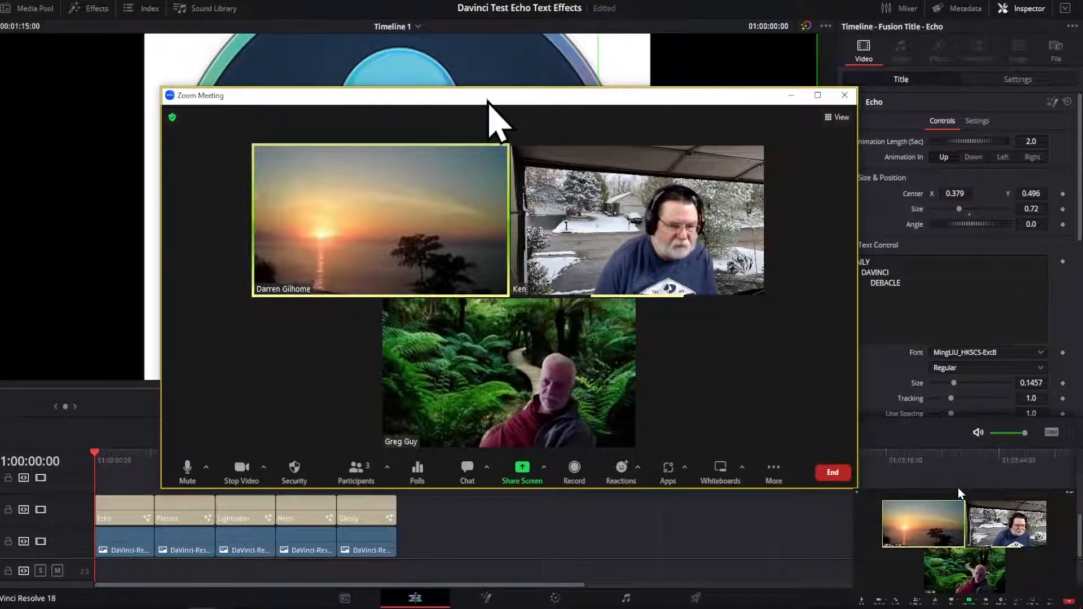
left_click_drag(487, 103, 375, 64)
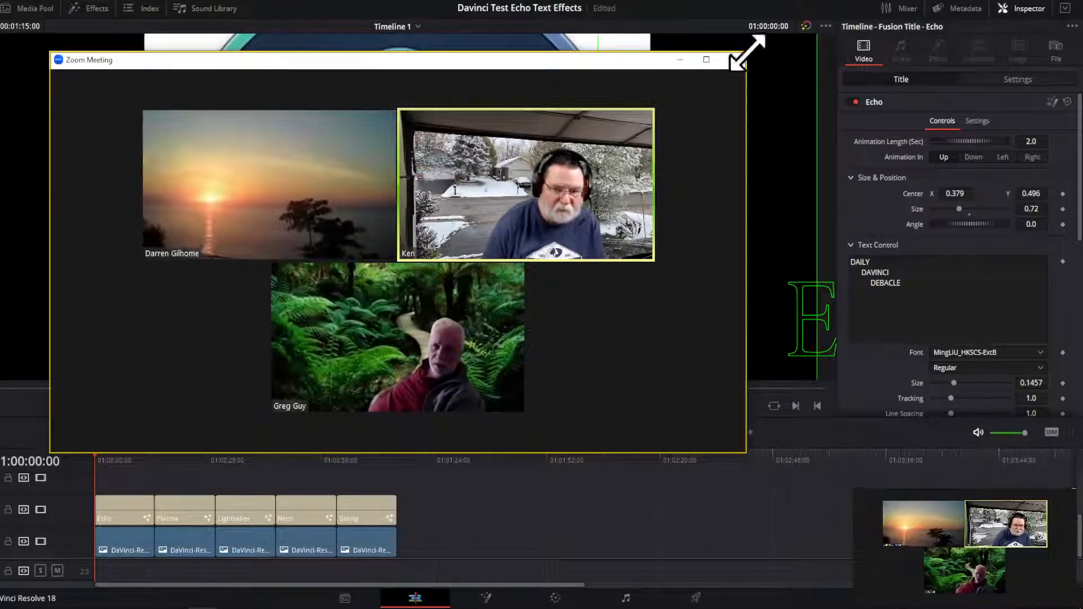
left_click(681, 61)
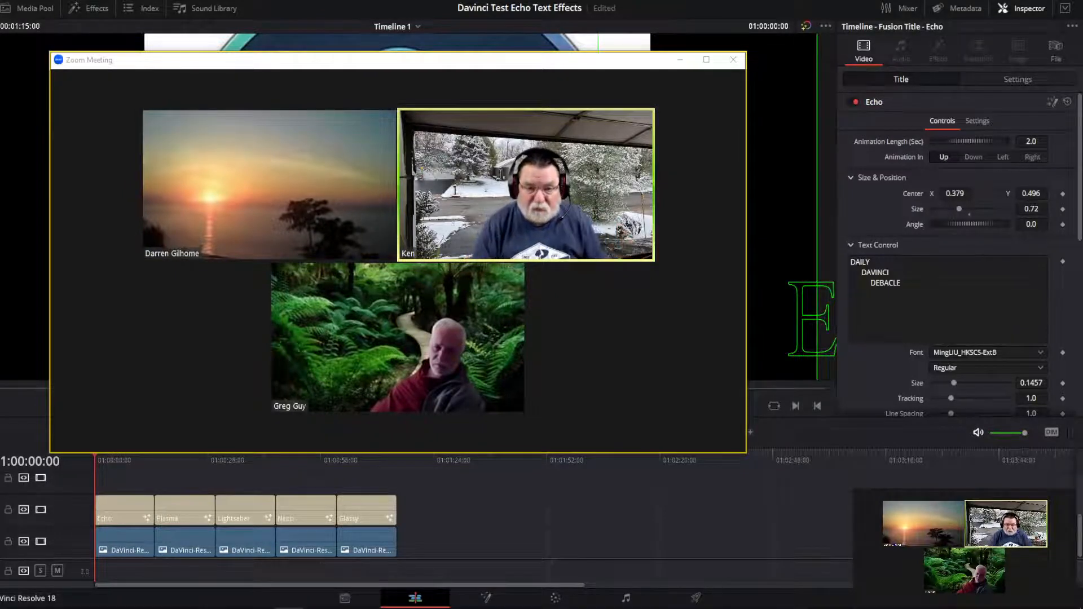
left_click_drag(363, 64, 1082, 83)
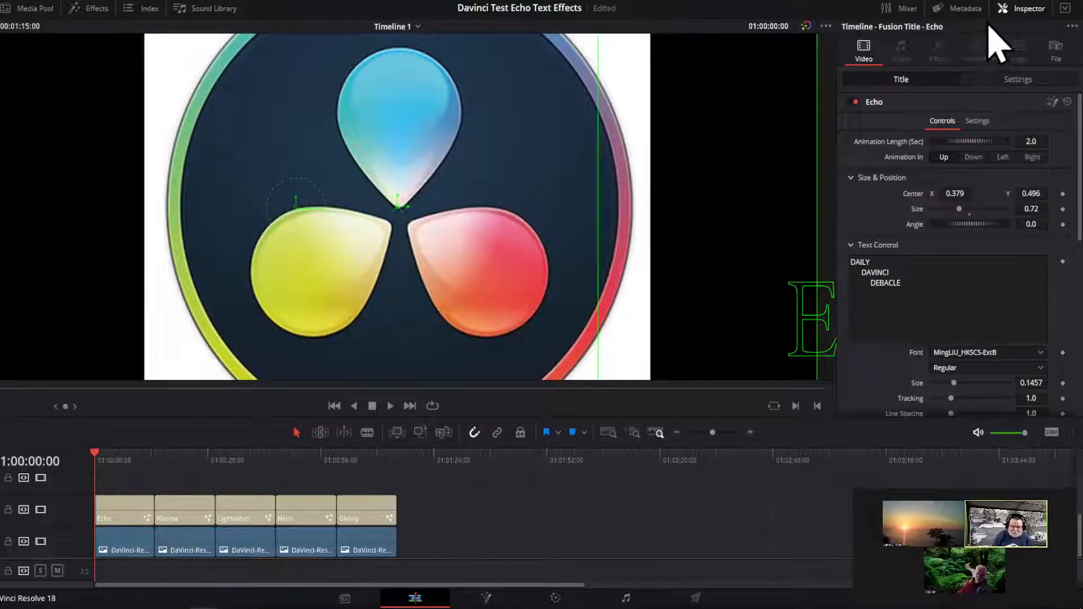
left_click_drag(940, 488, 408, 64)
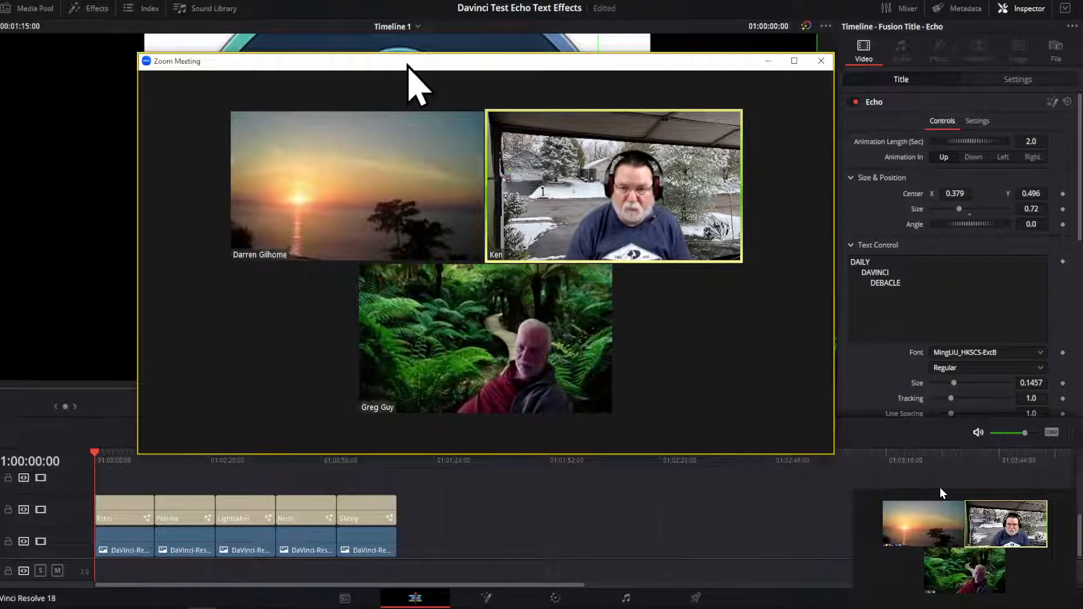
- Return to DaVinci Resolve and examine the Echo title's font, appearance and shading gradient settings
left_click(522, 7)
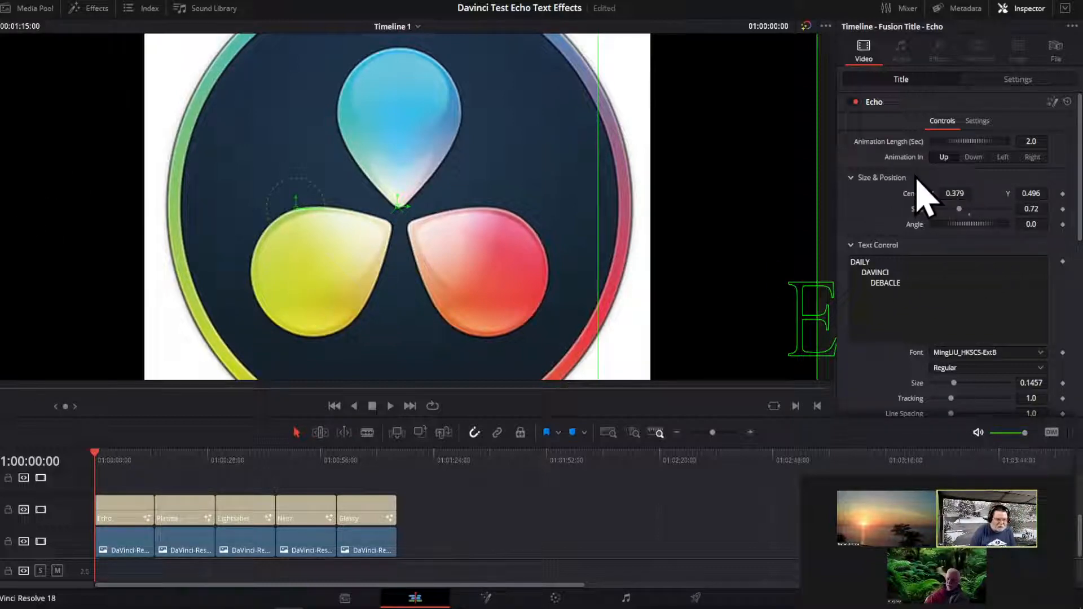
scroll(950, 314, "down", 10)
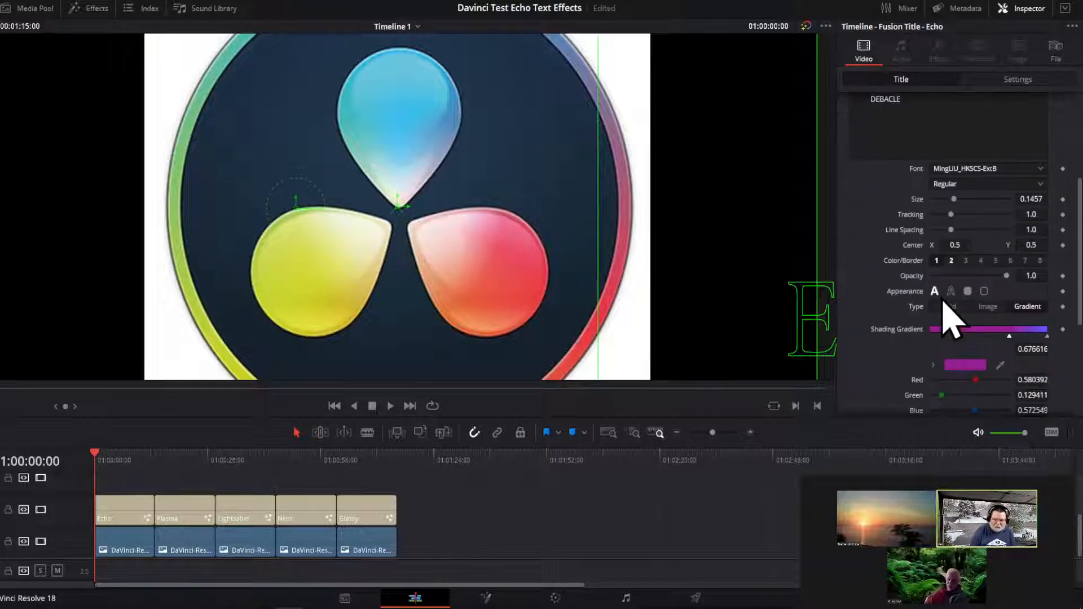
scroll(949, 314, "up", 10)
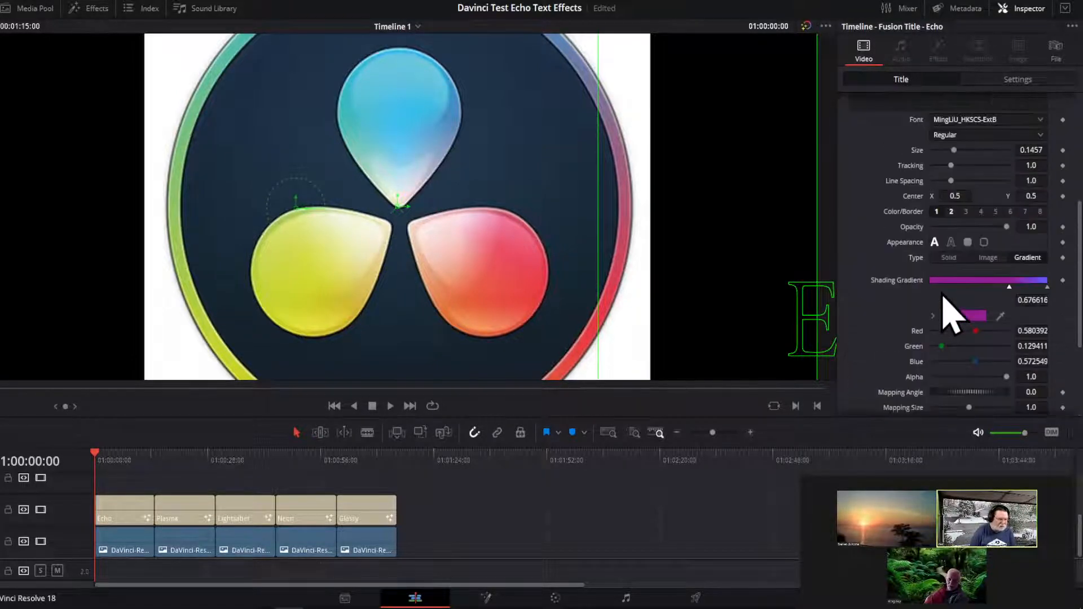